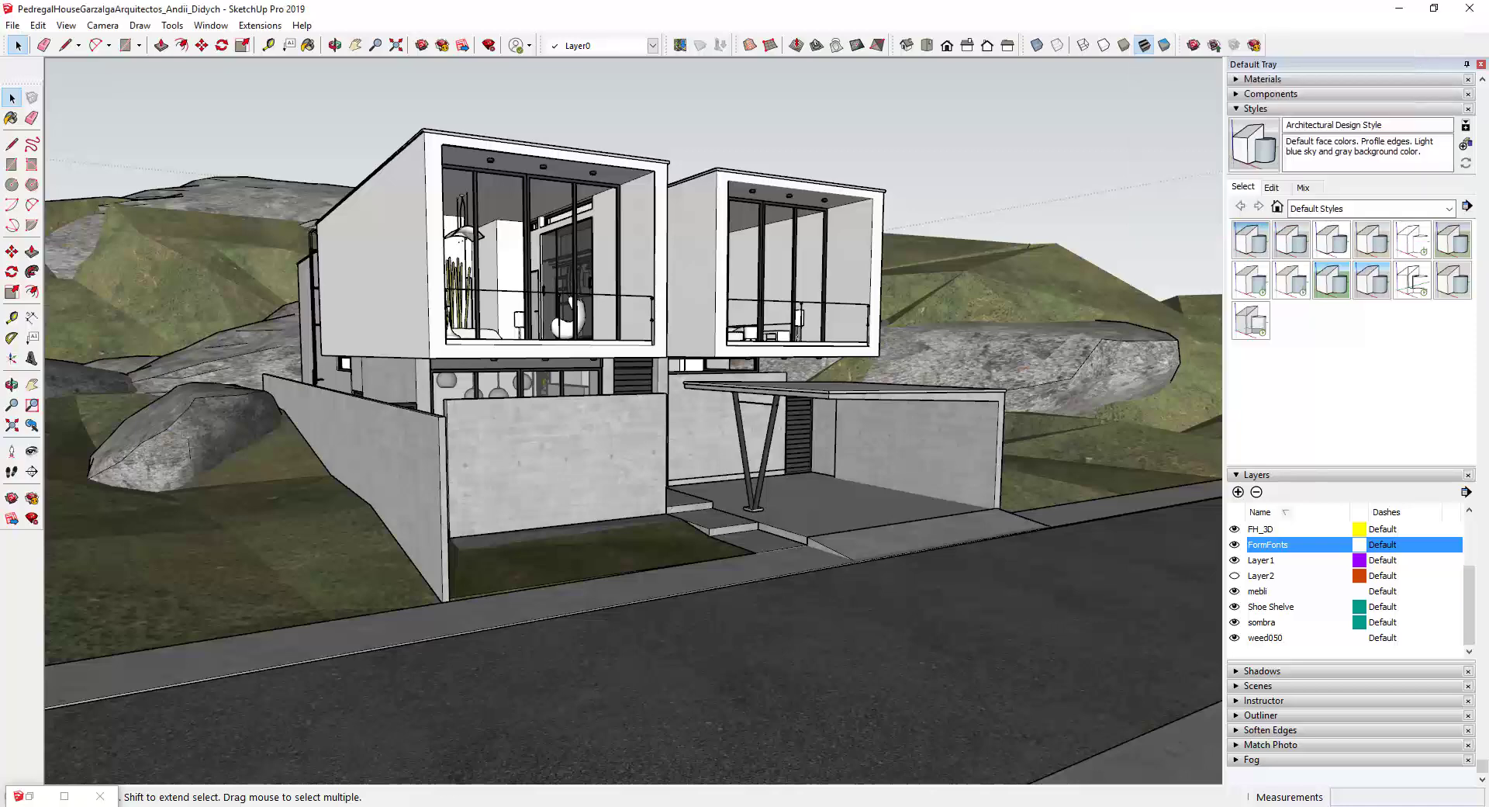
# Close the 3D Warehouse page and orbit the Pedregal House to view it from the front
pyautogui.click(35, 792)
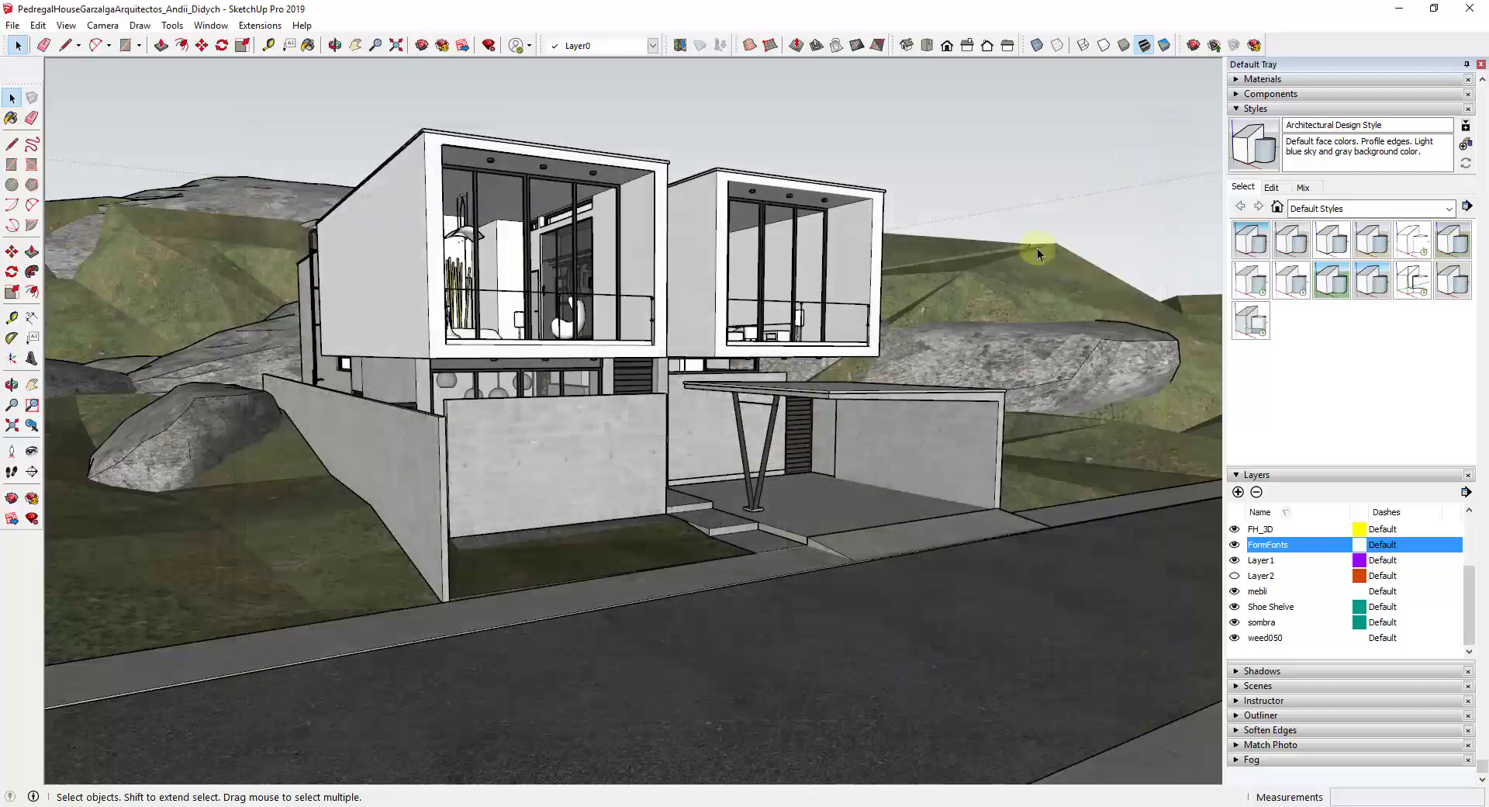
pyautogui.moveTo(1036, 248); pyautogui.dragTo(892, 388, button='middle')
pyautogui.scroll(-5, 815, 489)
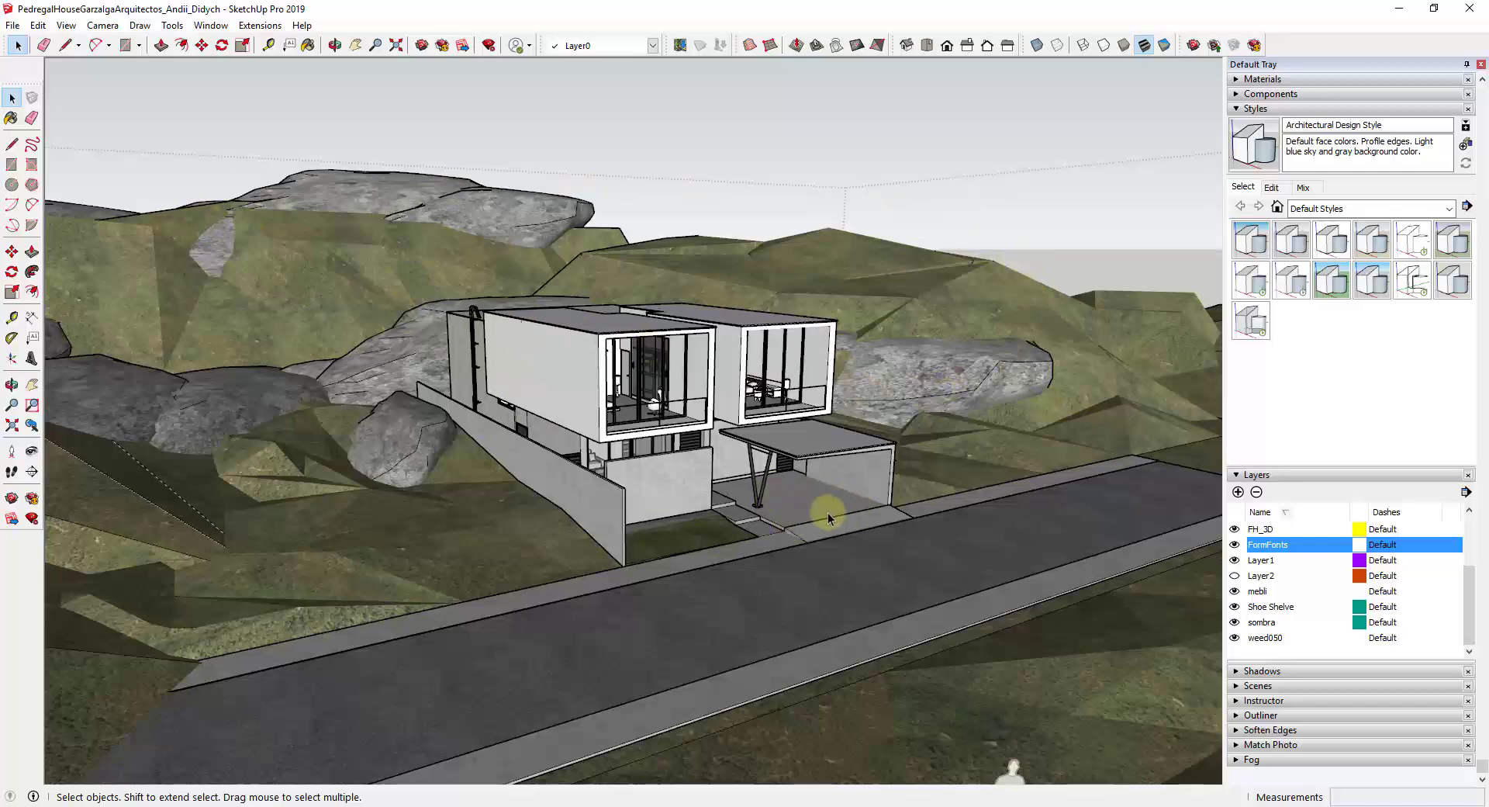
pyautogui.moveTo(854, 496); pyautogui.dragTo(775, 477, button='middle')
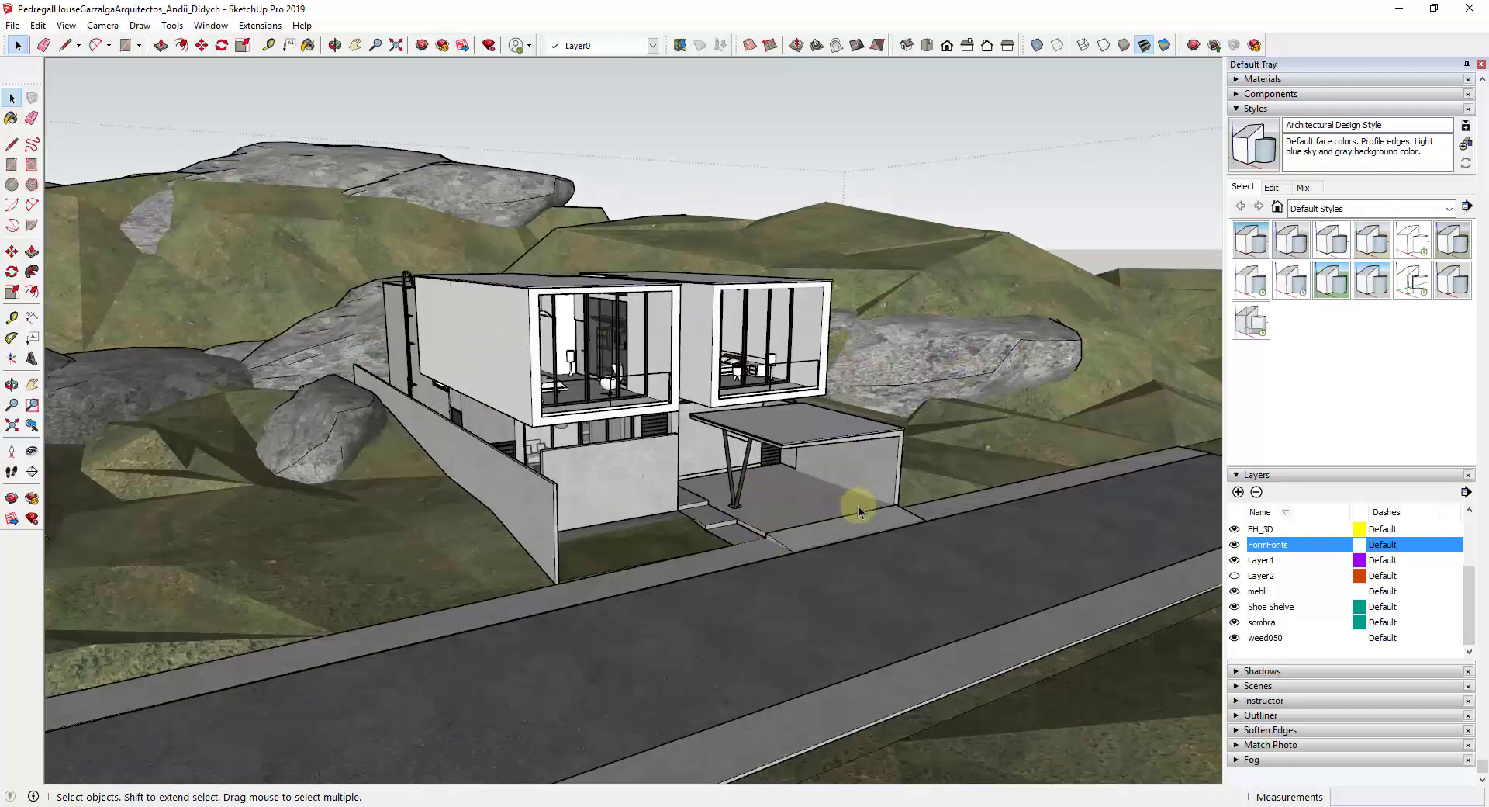
# Zoom around the house and dock the floating Twinmotion toolbar in the SketchUp viewport
pyautogui.scroll(5, 727, 436)
pyautogui.scroll(-3, 686, 406)
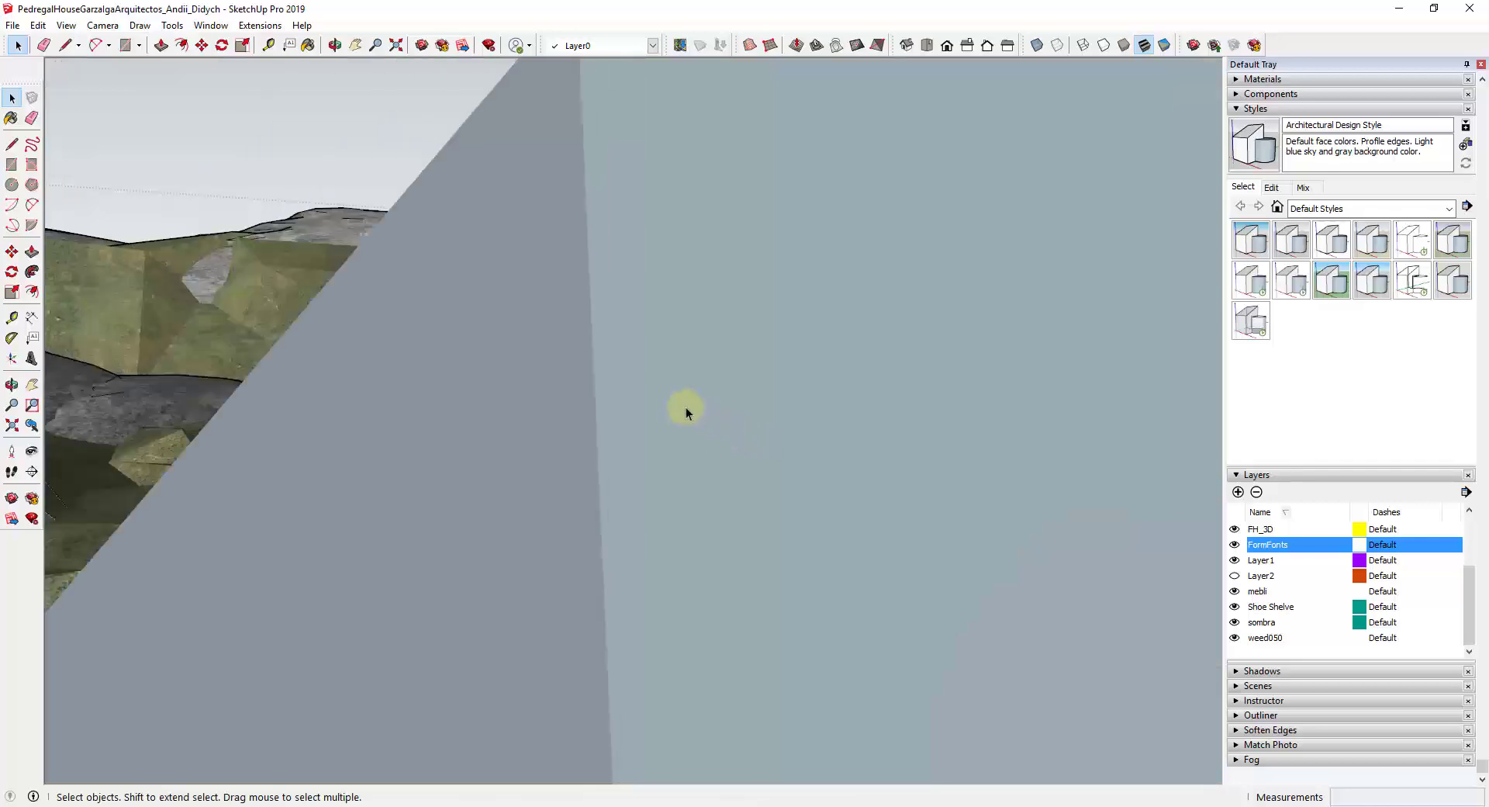
pyautogui.scroll(-5, 667, 444)
pyautogui.scroll(3, 720, 486)
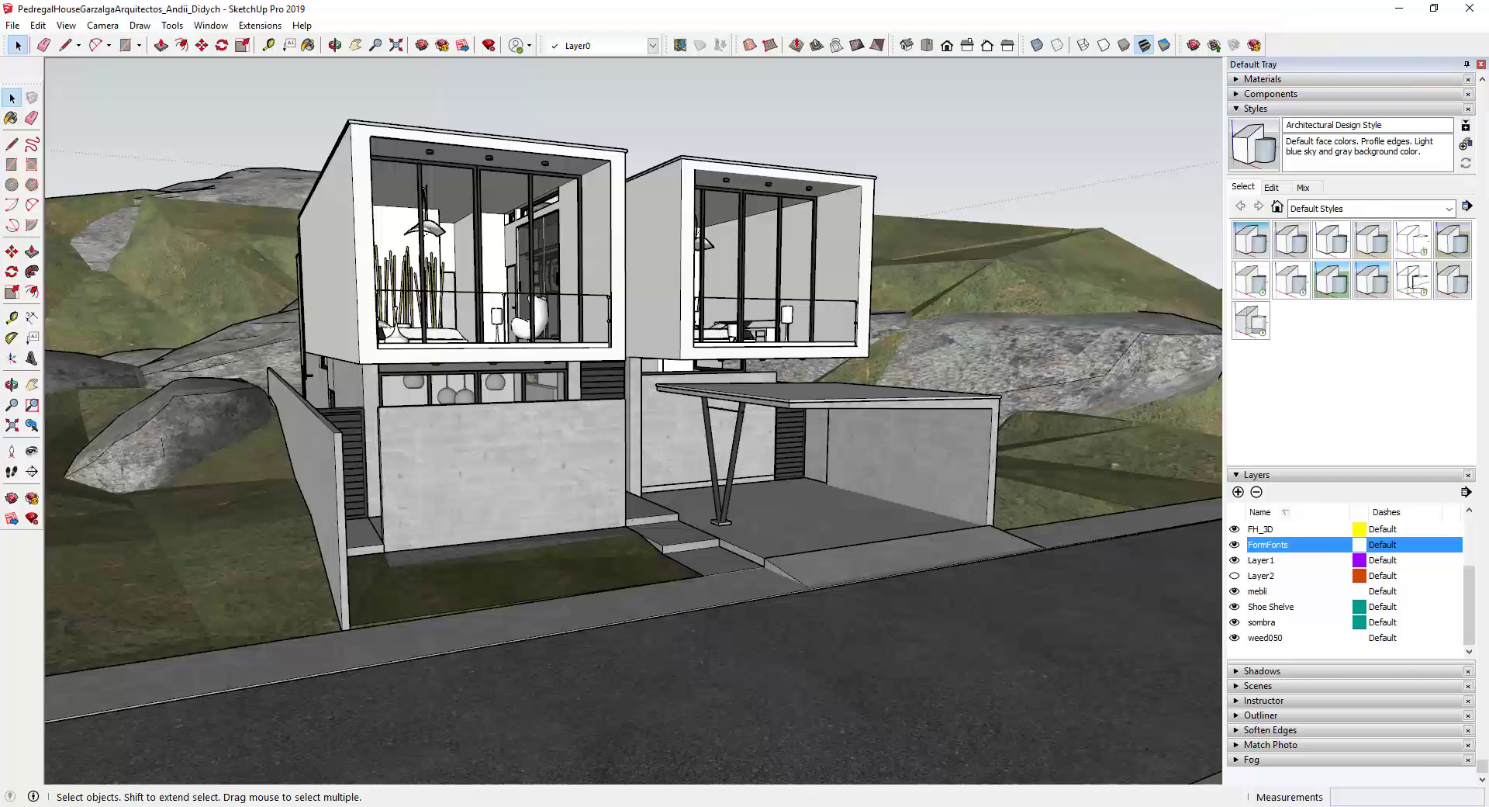
pyautogui.moveTo(1488, 256); pyautogui.dragTo(106, 92)
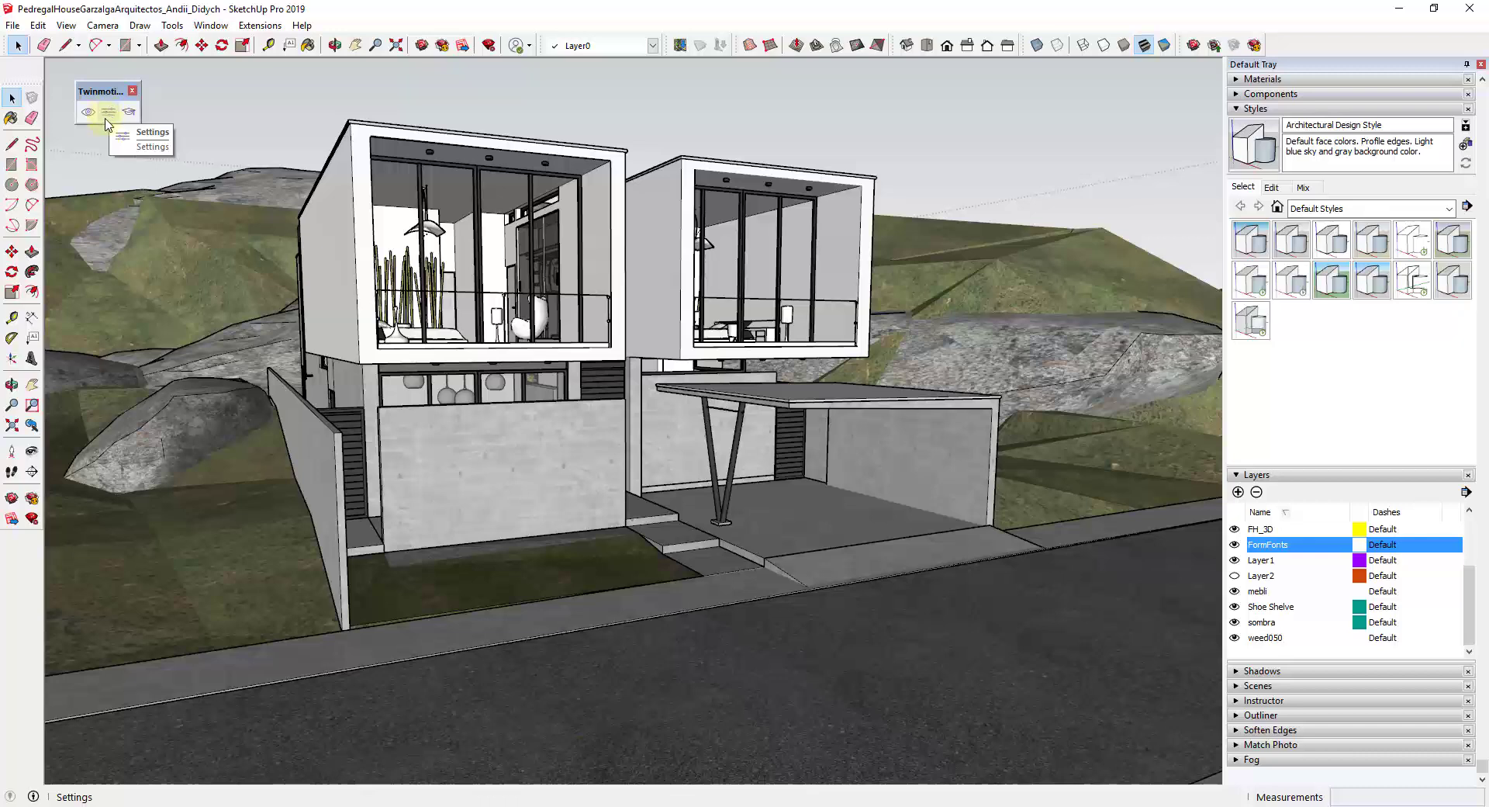
pyautogui.click(108, 114)
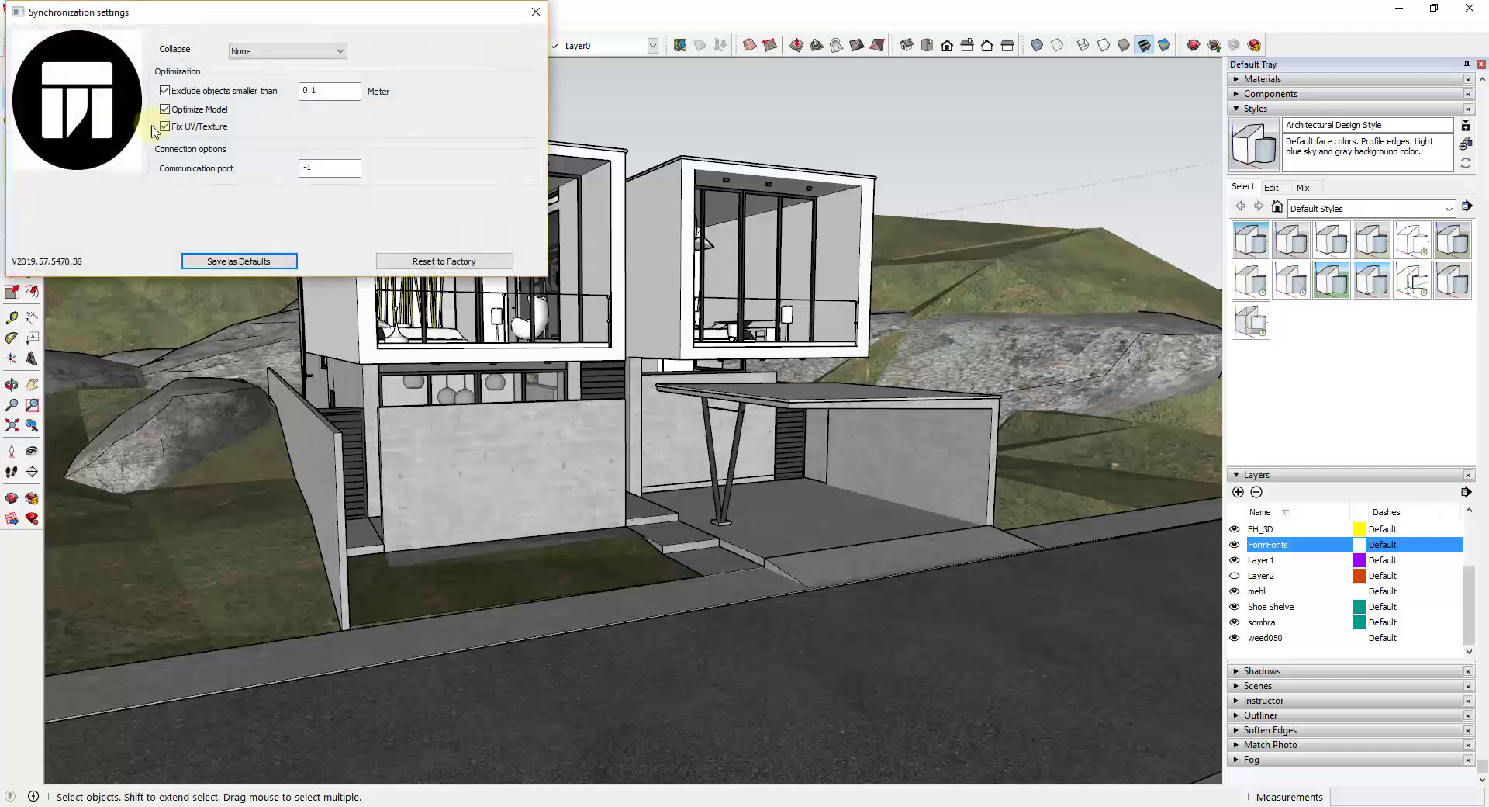
pyautogui.click(265, 53)
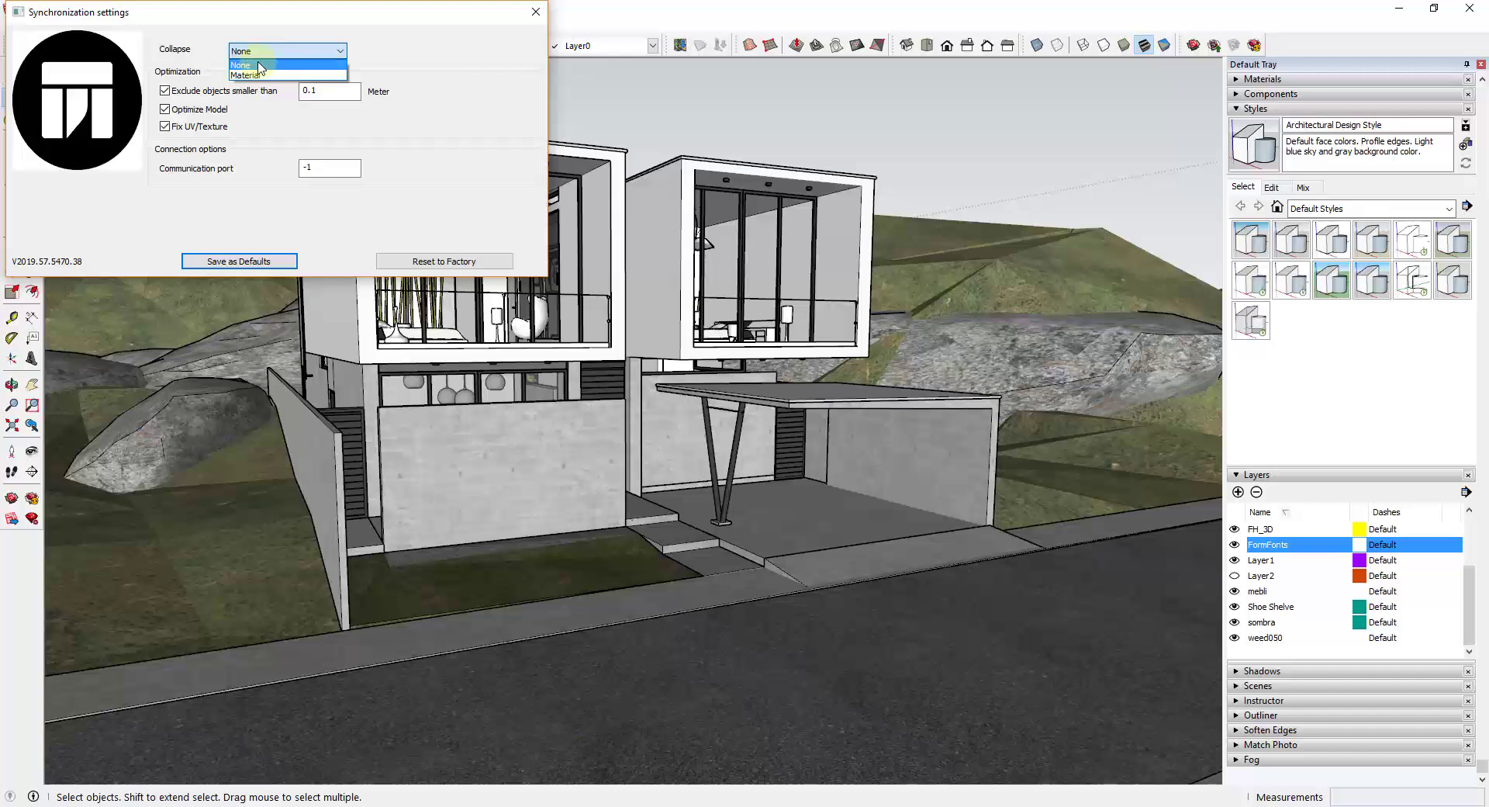
pyautogui.click(261, 65)
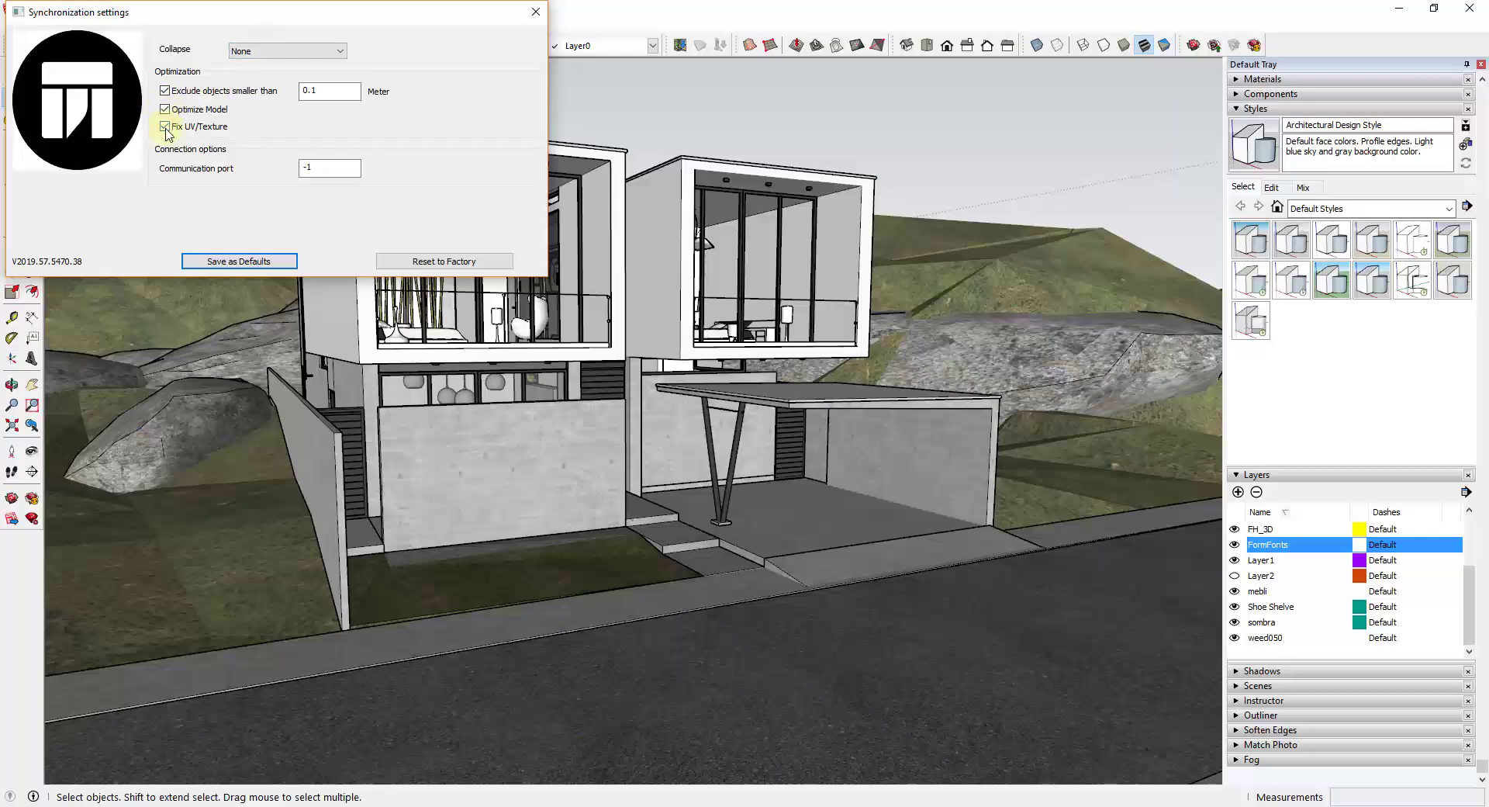
pyautogui.click(537, 16)
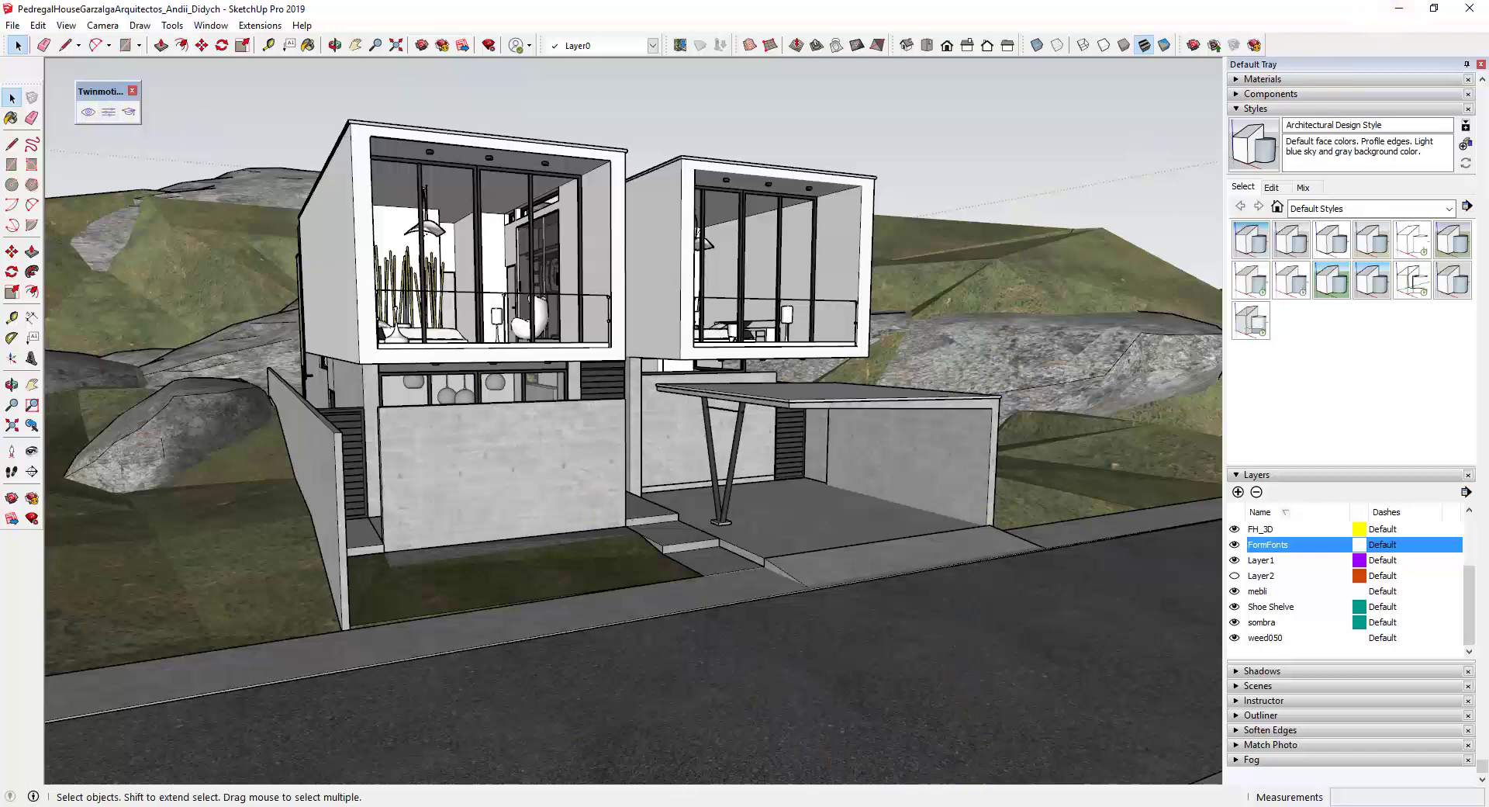
# Switch from SketchUp to Twinmotion and orbit the camera around the house, lowering it toward the road
pyautogui.click(1395, 8)
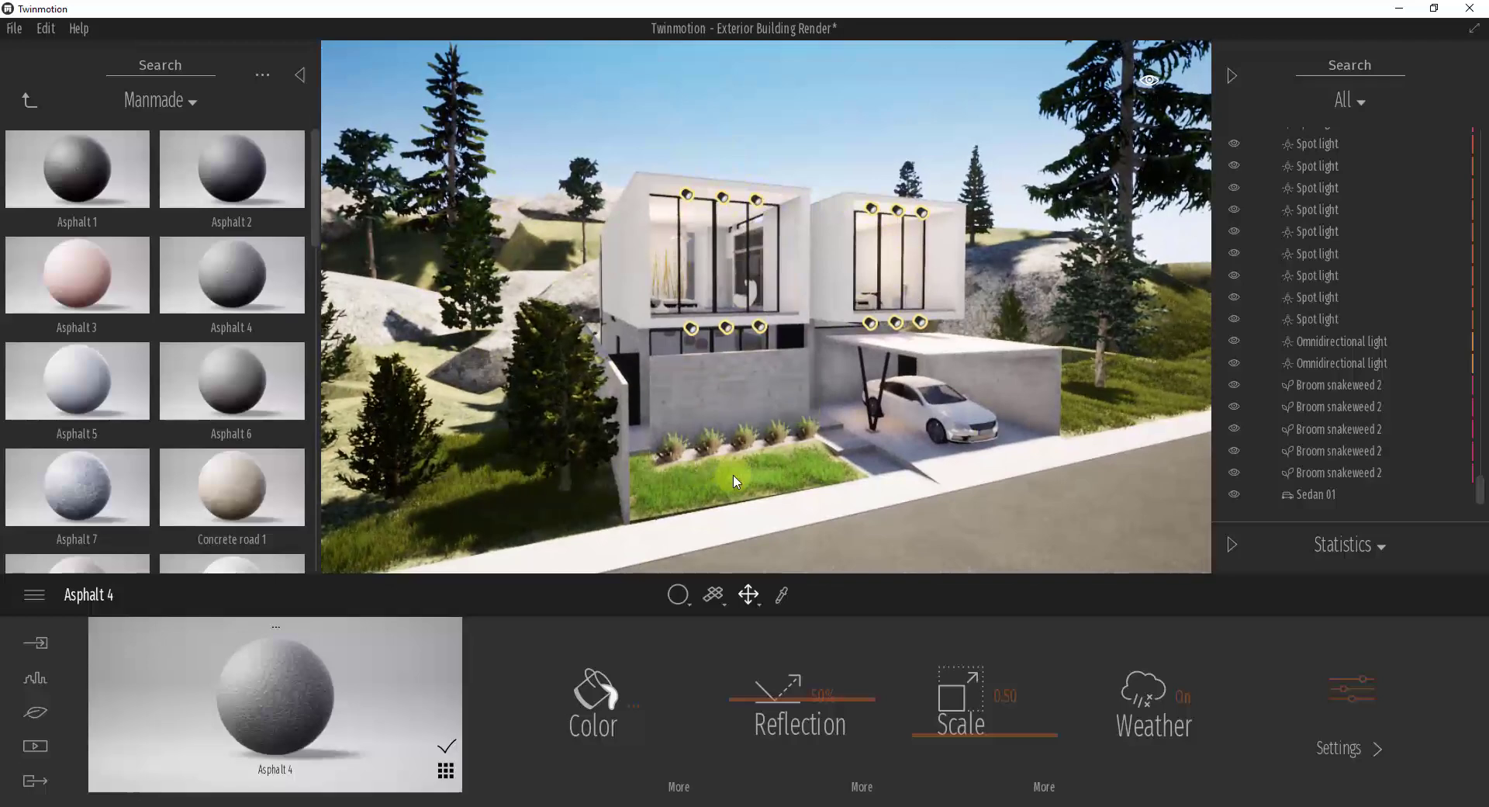
pyautogui.moveTo(833, 476); pyautogui.dragTo(832, 479, button='right')
pyautogui.keyDown('shift'); pyautogui.moveTo(831, 478); pyautogui.dragTo(831, 478, button='middle'); pyautogui.keyUp('shift')
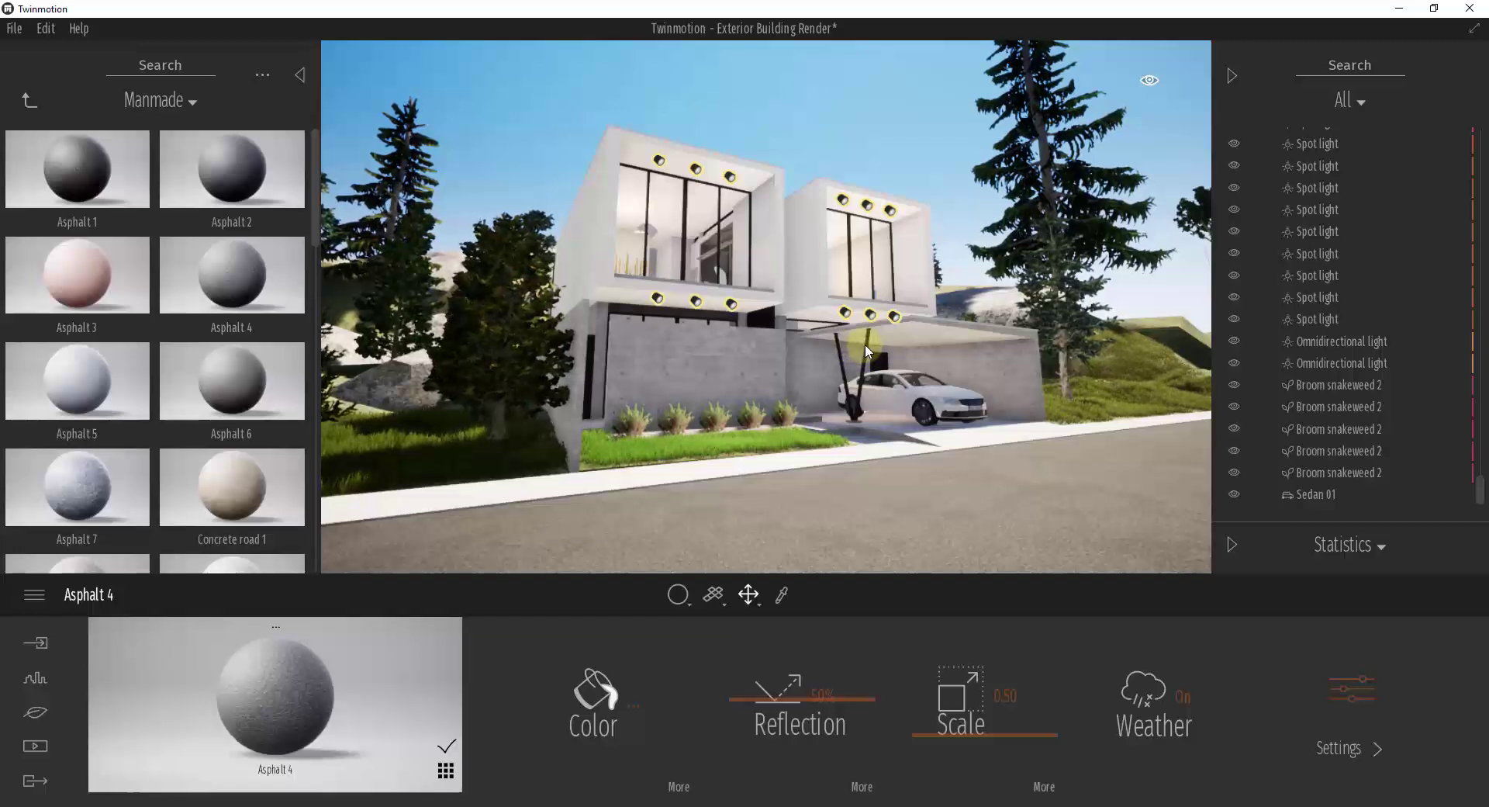
# Return the library from Manmade materials to the root Library level
pyautogui.click(30, 101)
pyautogui.click(31, 103)
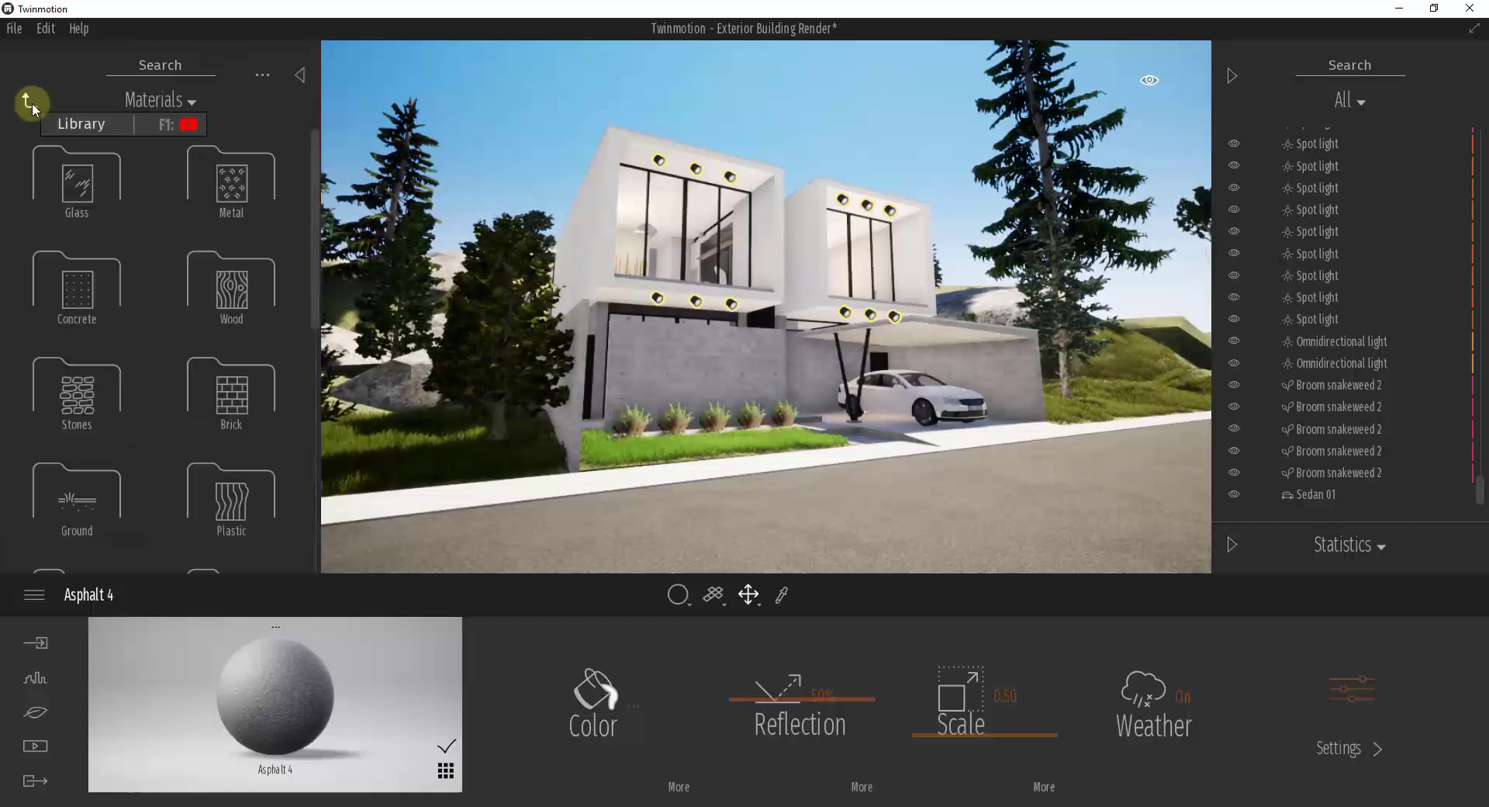
pyautogui.click(30, 102)
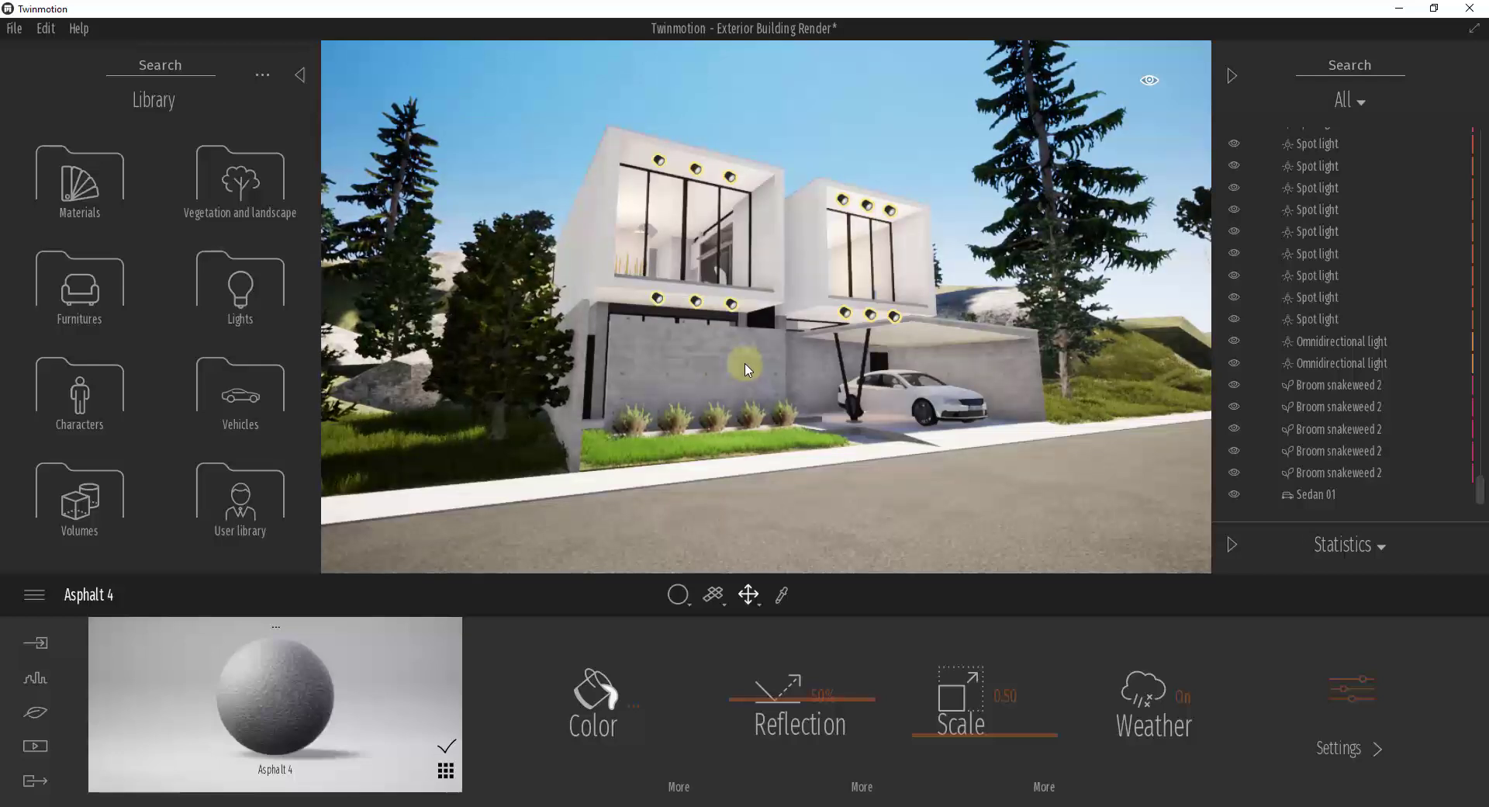
# Fly the camera forward and down to centre the concrete wall beside the garden
pyautogui.moveTo(747, 369); pyautogui.dragTo(745, 361)
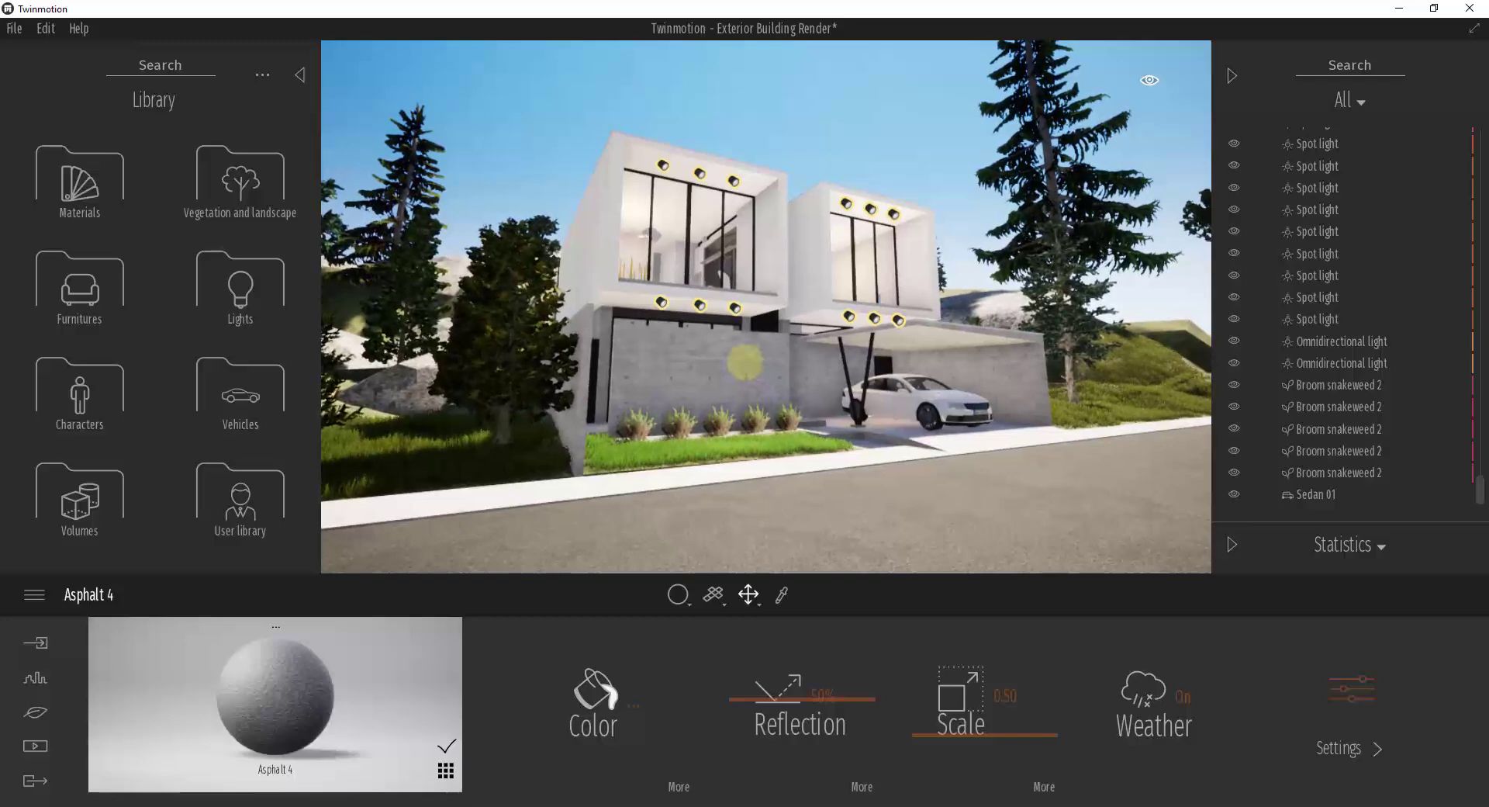
pyautogui.moveTo(745, 362); pyautogui.dragTo(743, 361)
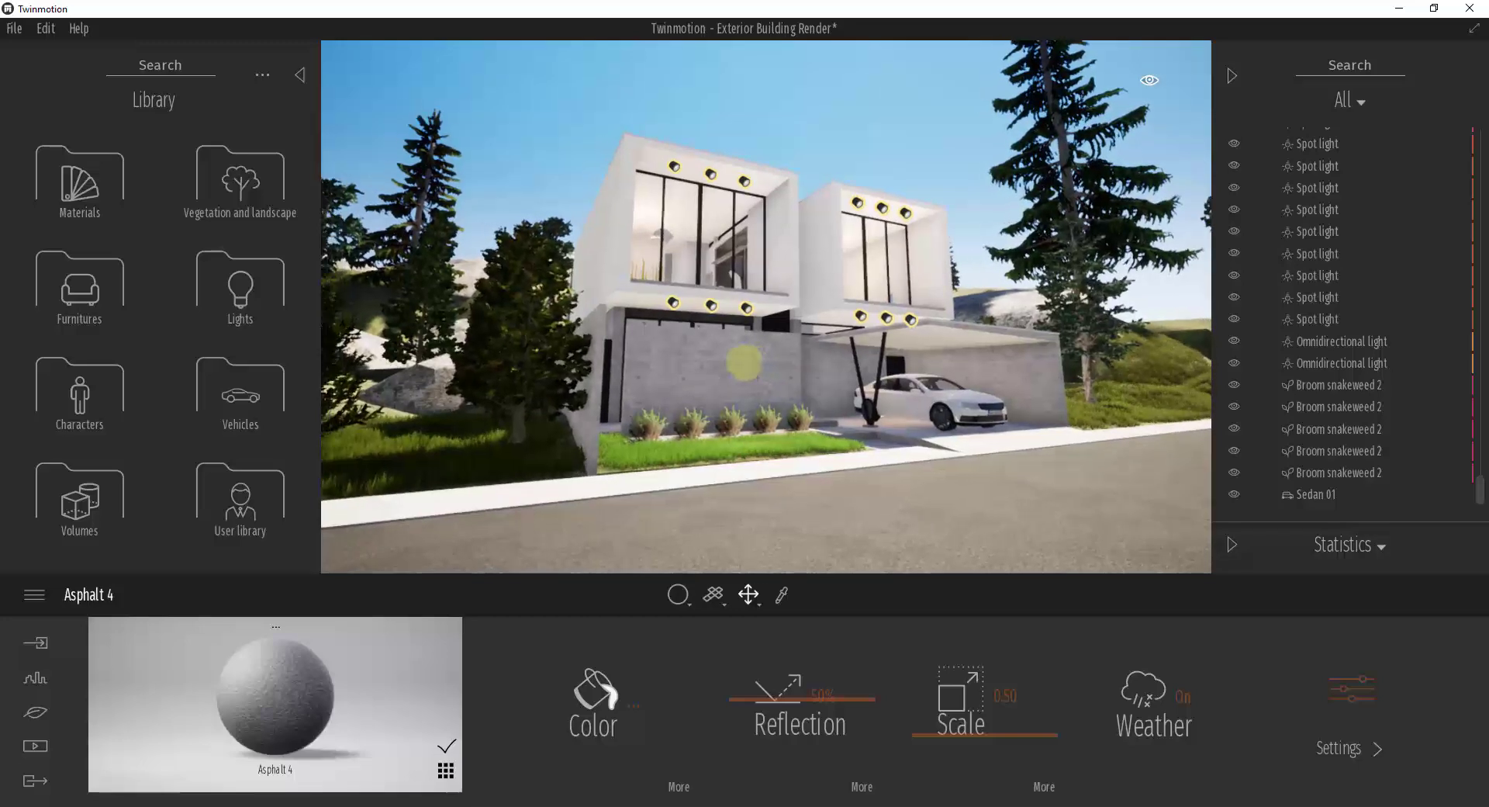
pyautogui.press('w')
pyautogui.moveTo(743, 362); pyautogui.dragTo(746, 364, button='right')
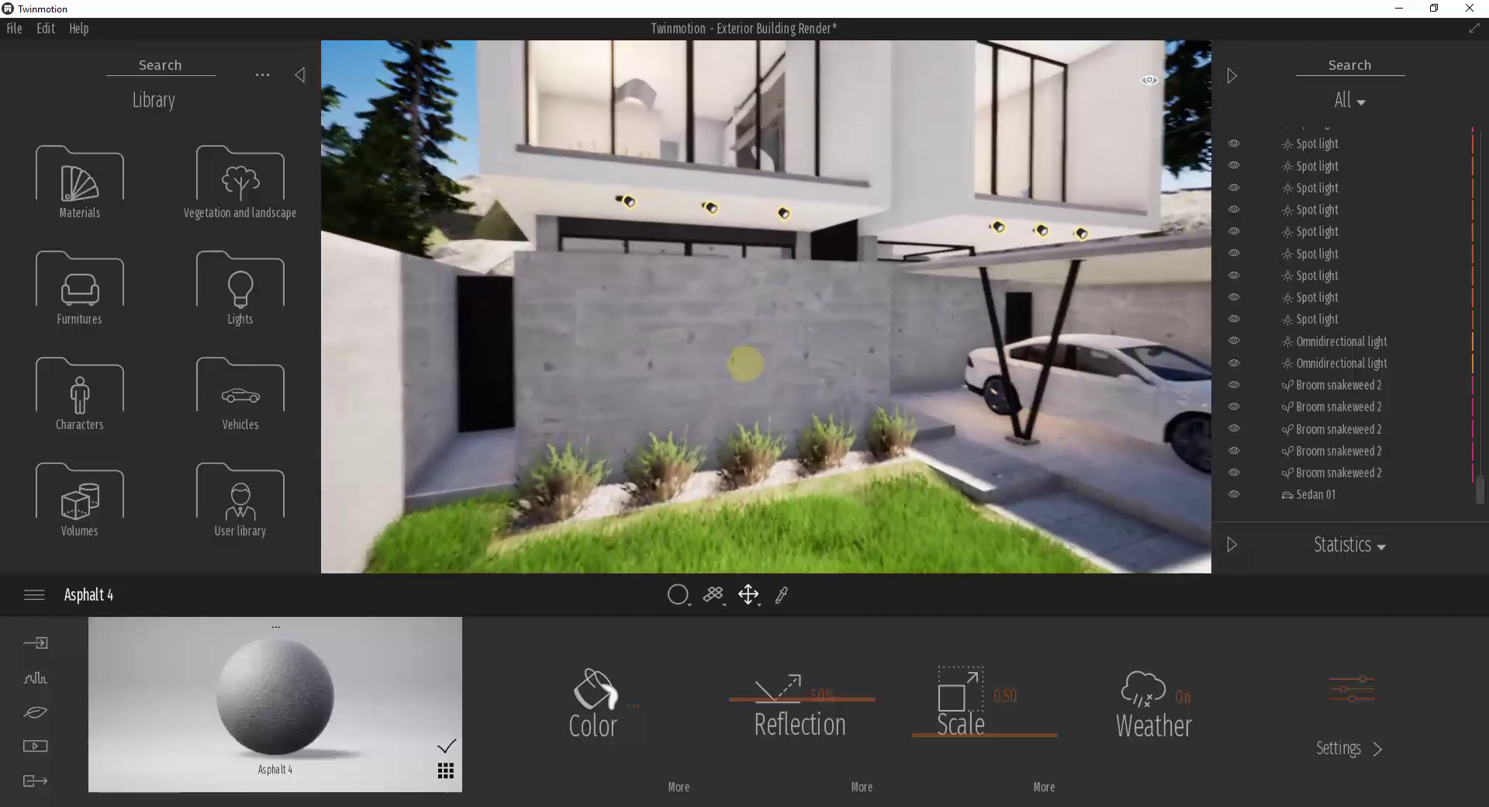
pyautogui.moveTo(744, 364); pyautogui.dragTo(746, 363, button='middle')
pyautogui.moveTo(755, 313); pyautogui.dragTo(757, 313, button='middle')
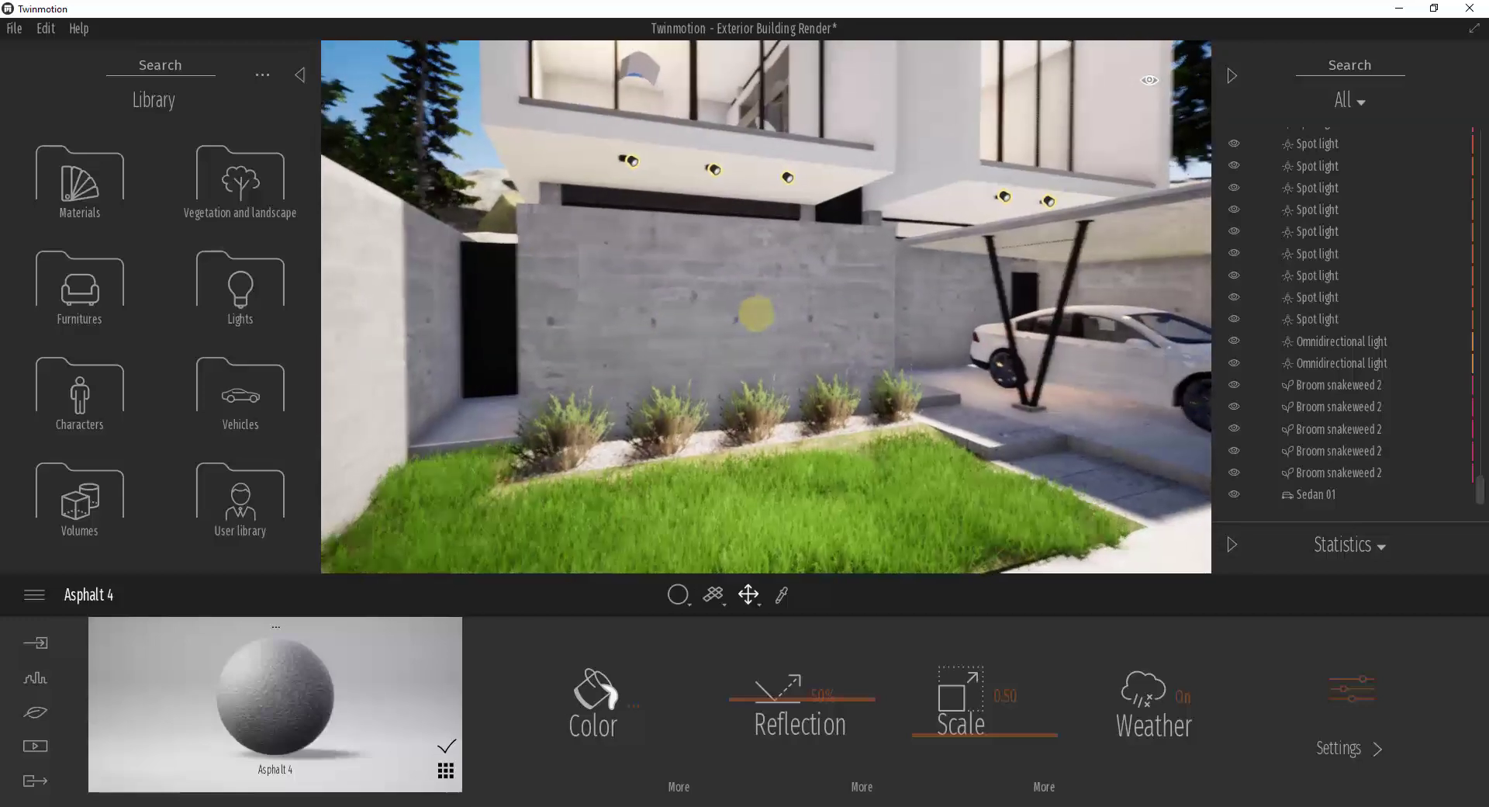
pyautogui.moveTo(756, 314); pyautogui.dragTo(745, 316)
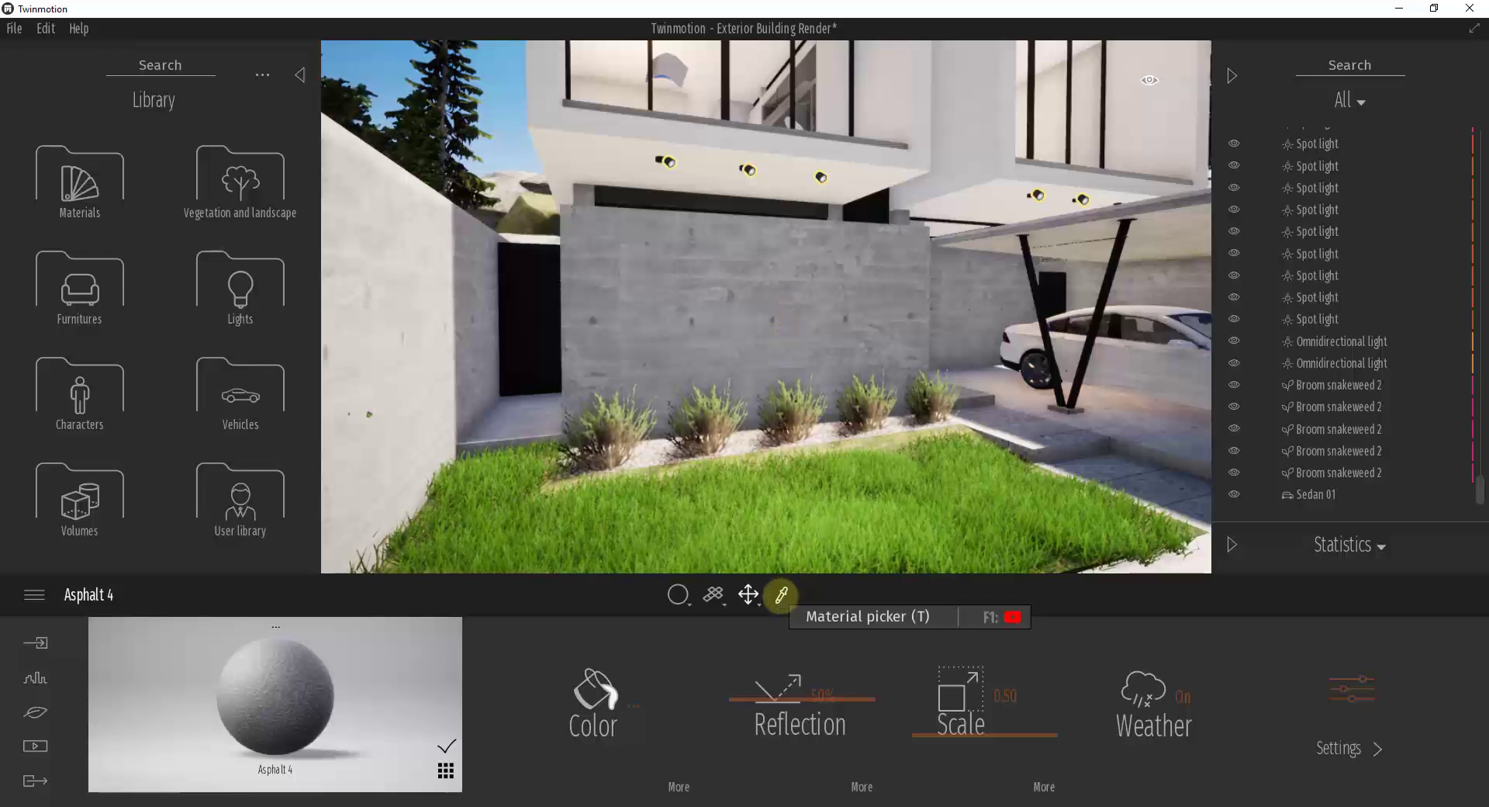
# With the Material picker, sample the concrete wall, white facade, window glass, carport ground and lawn
pyautogui.click(781, 594)
pyautogui.click(764, 311)
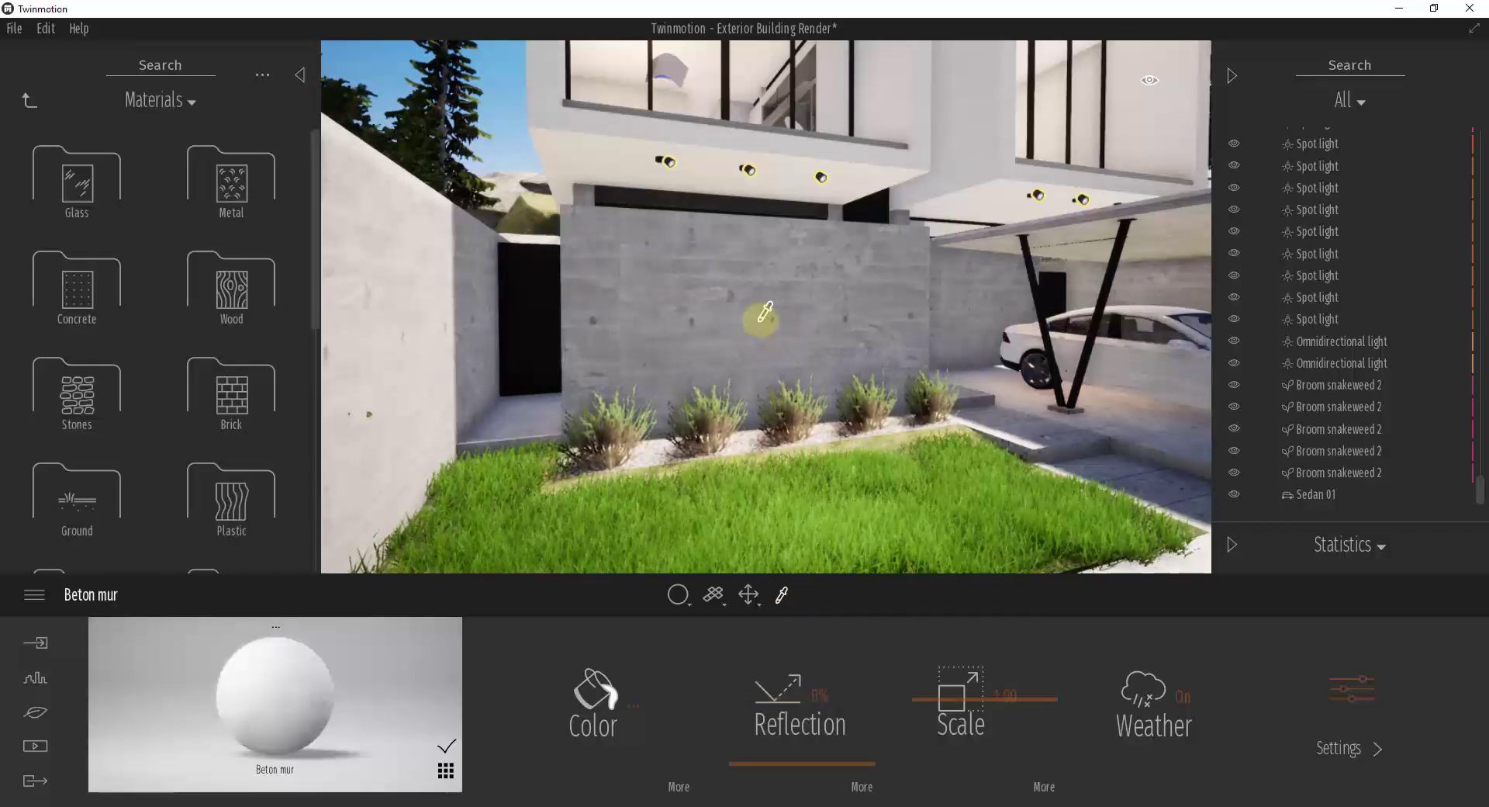
pyautogui.click(790, 156)
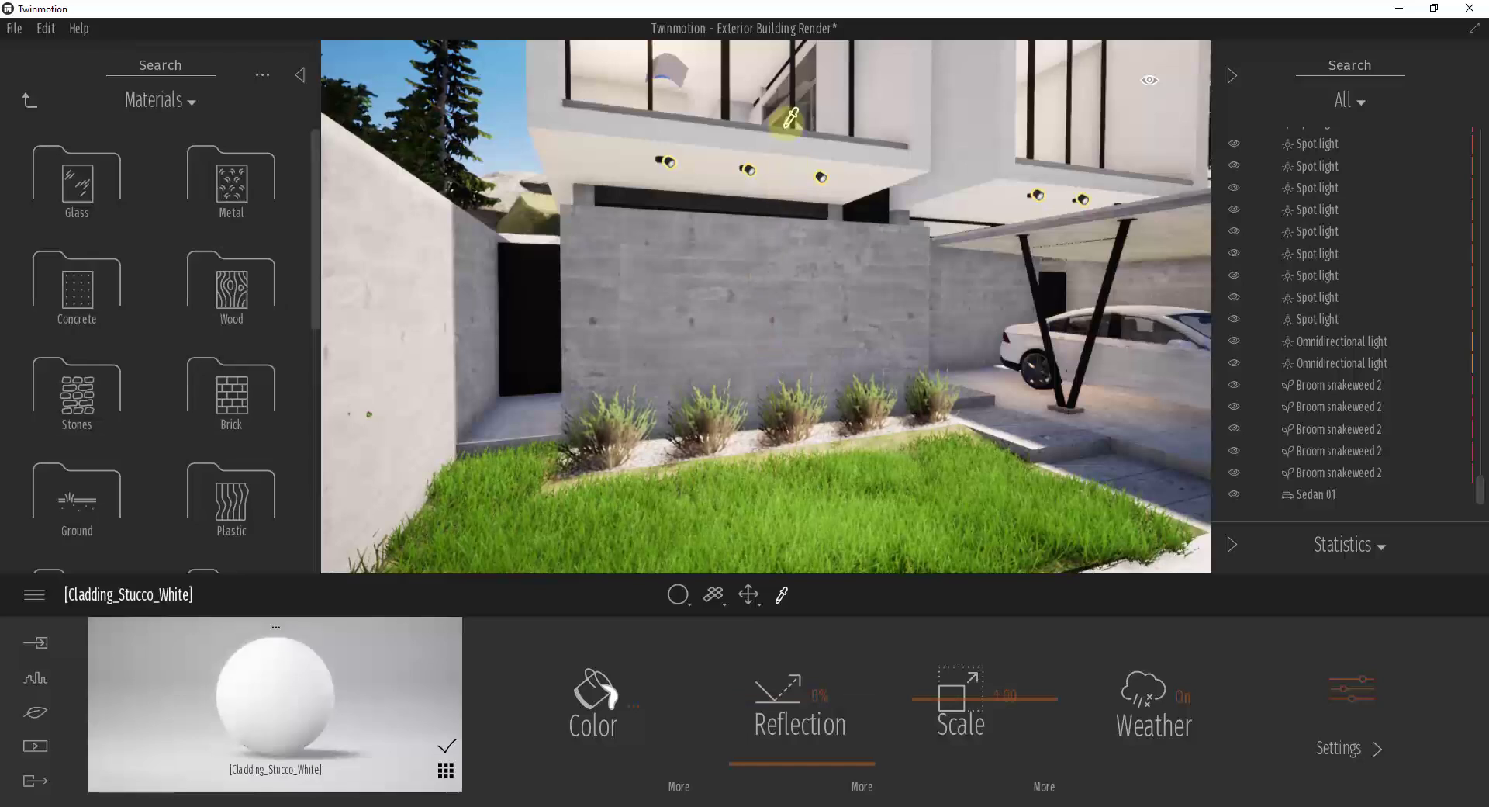
pyautogui.click(730, 91)
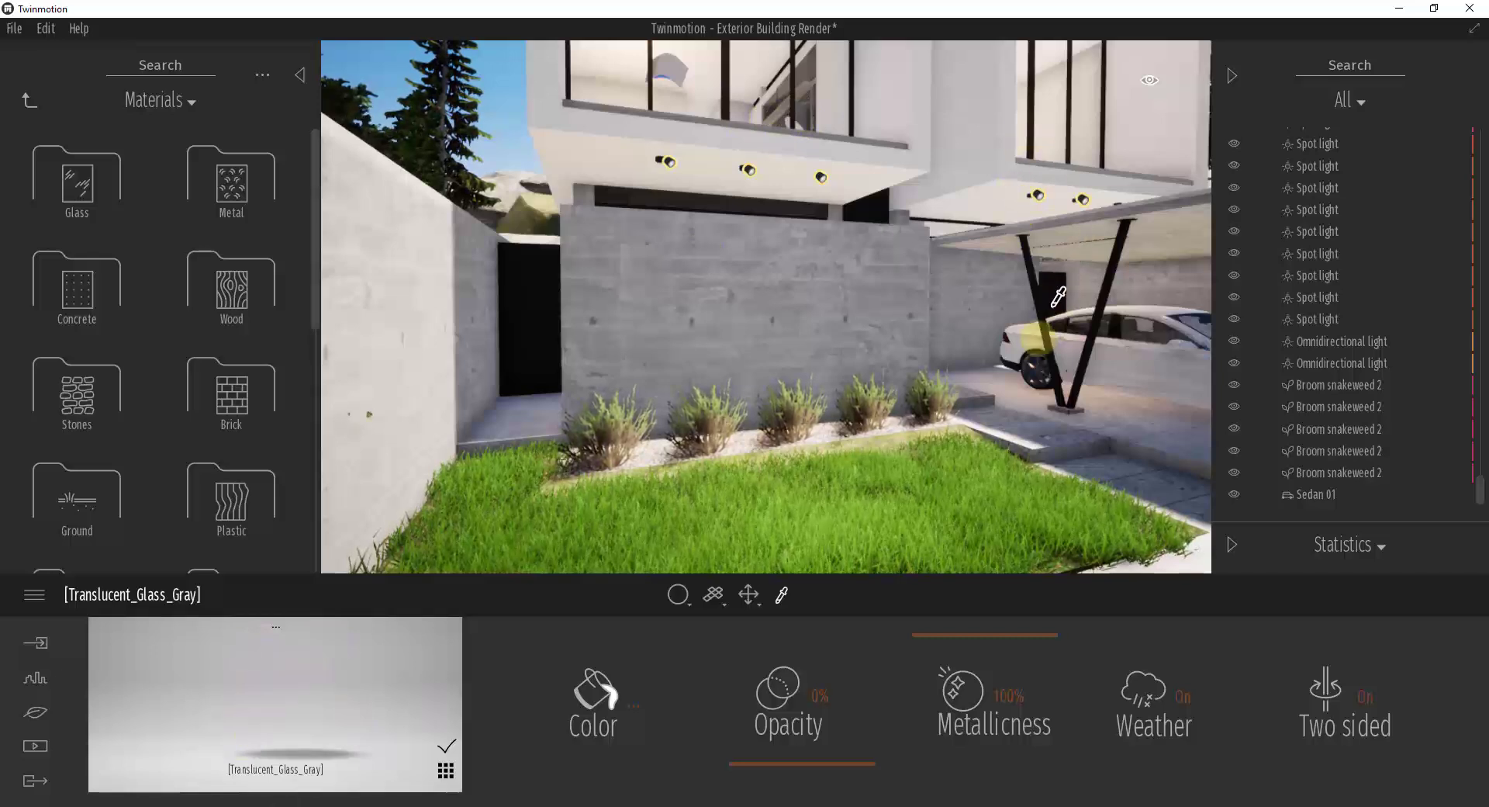
pyautogui.click(1016, 340)
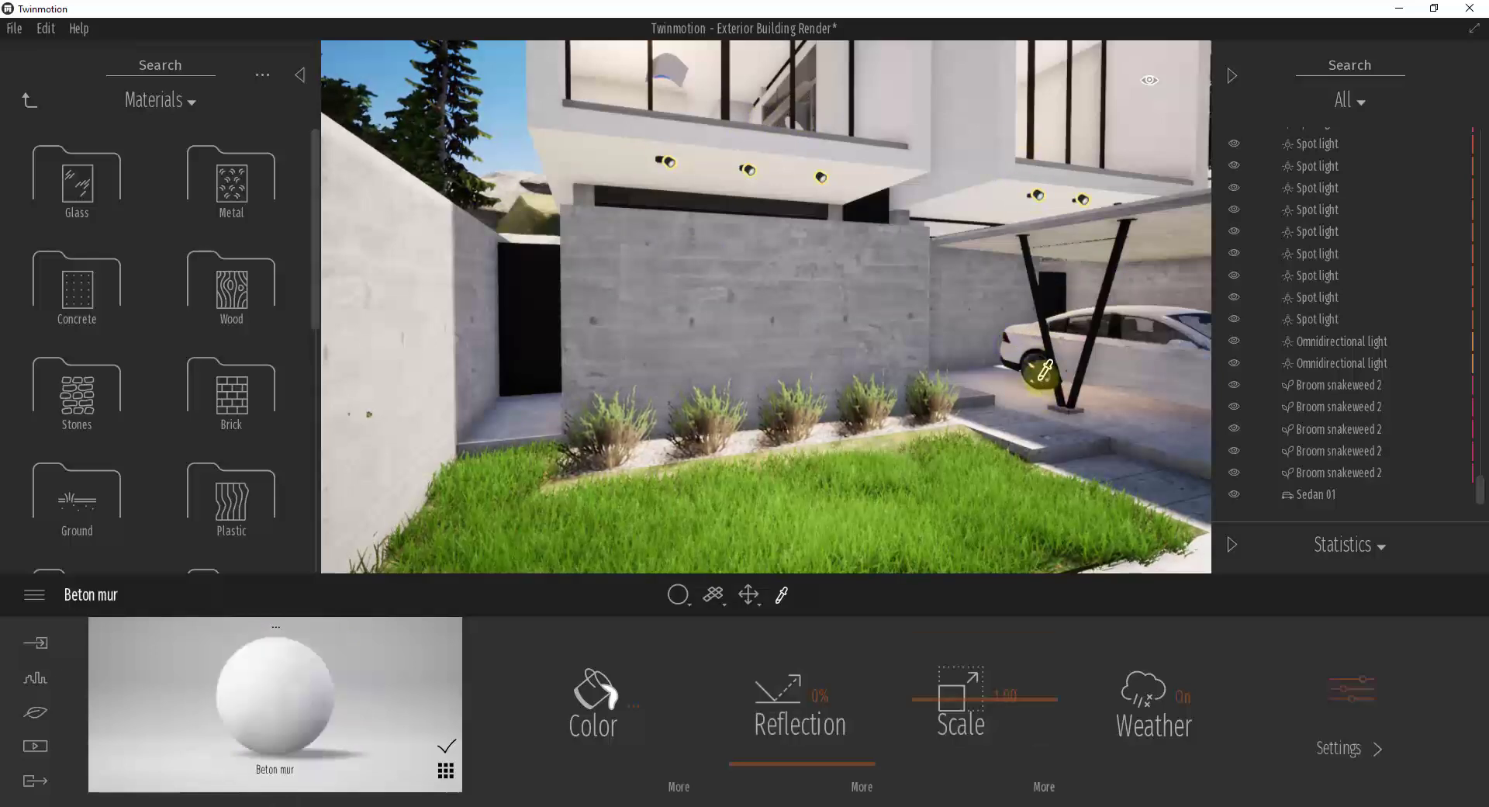
pyautogui.click(1056, 427)
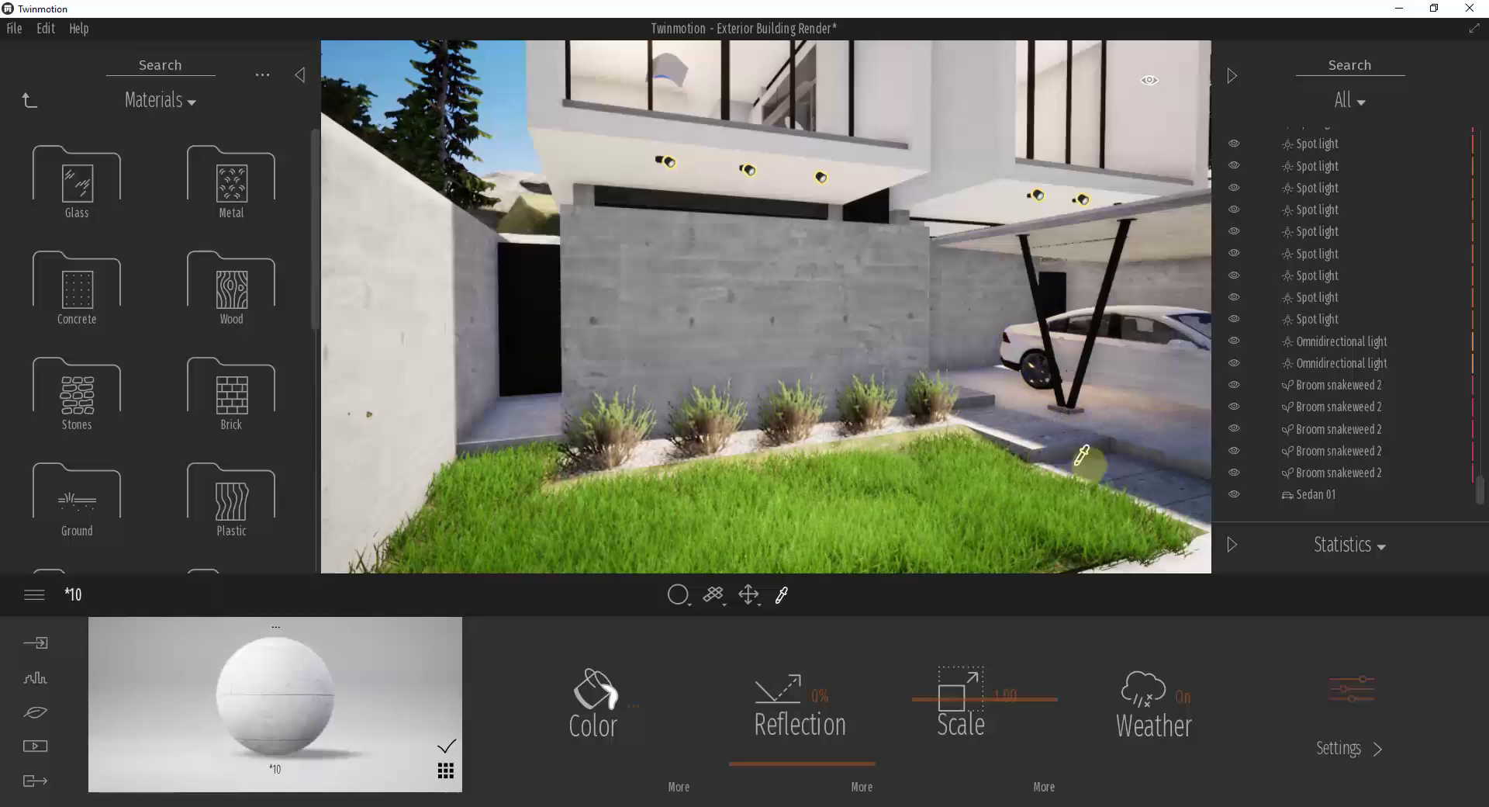
pyautogui.click(849, 442)
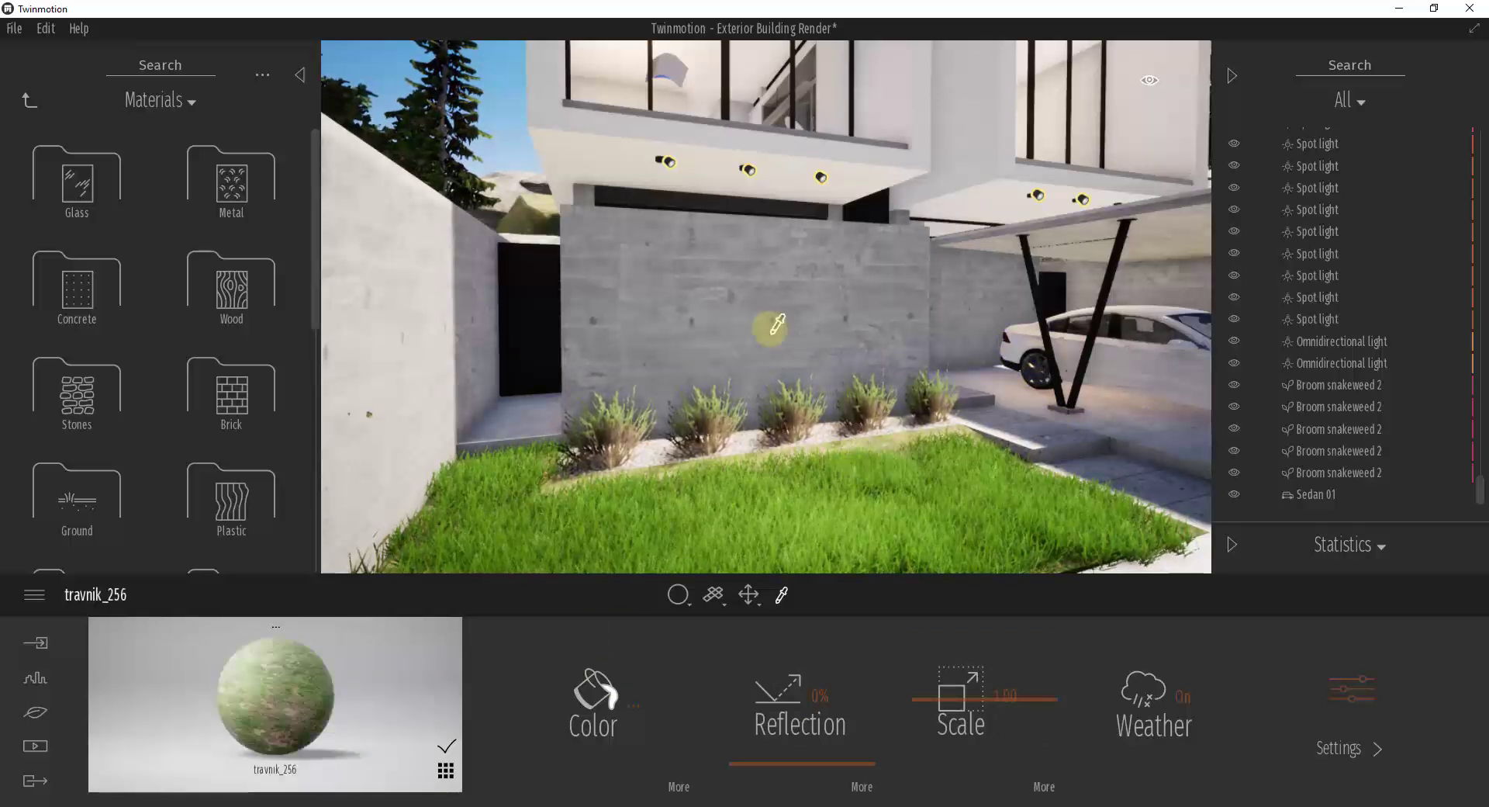
# Pick the concrete wall again to load its Beton mur material for editing
pyautogui.click(748, 296)
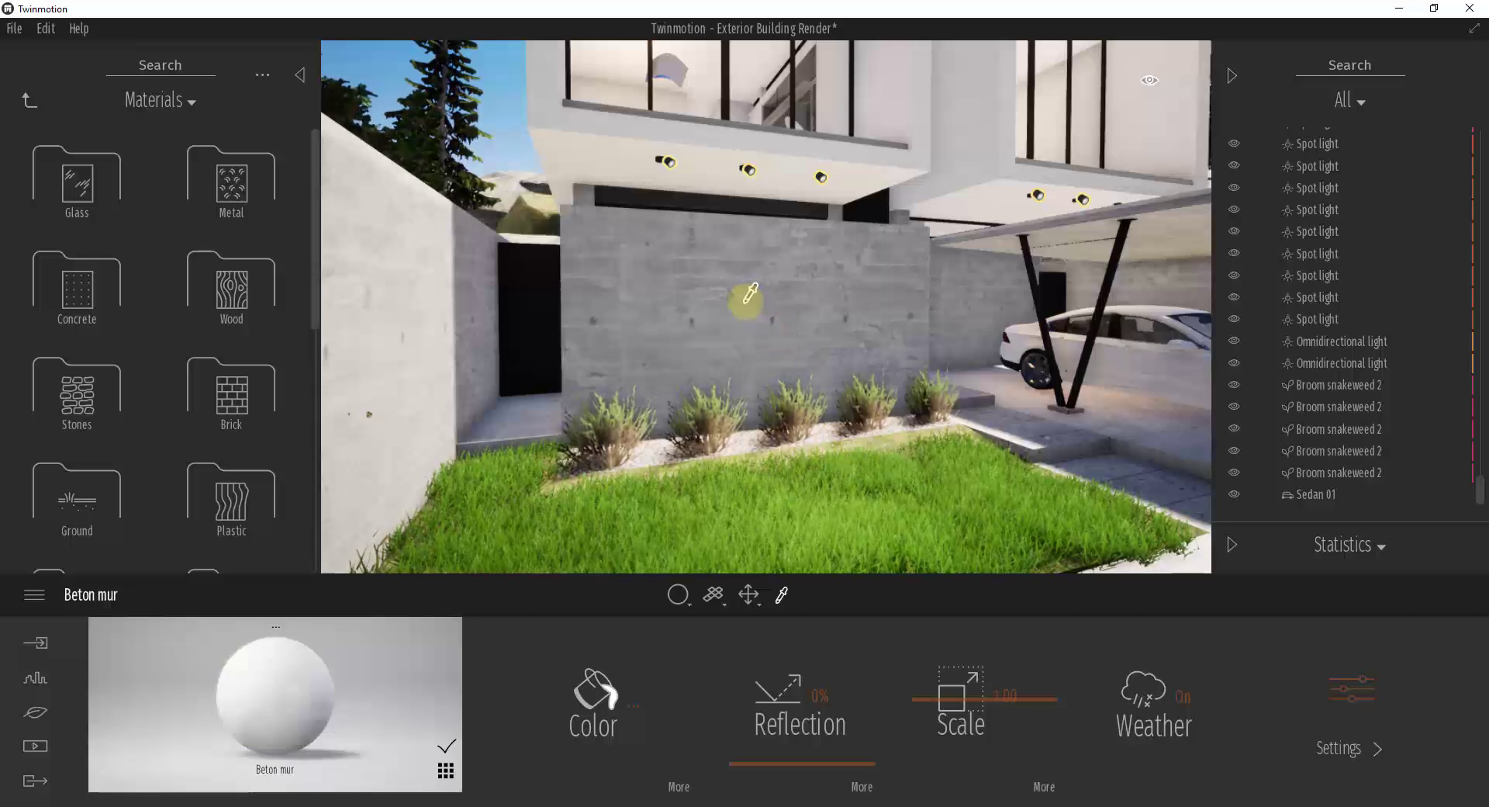
pyautogui.click(635, 282)
pyautogui.click(766, 270)
pyautogui.click(787, 316)
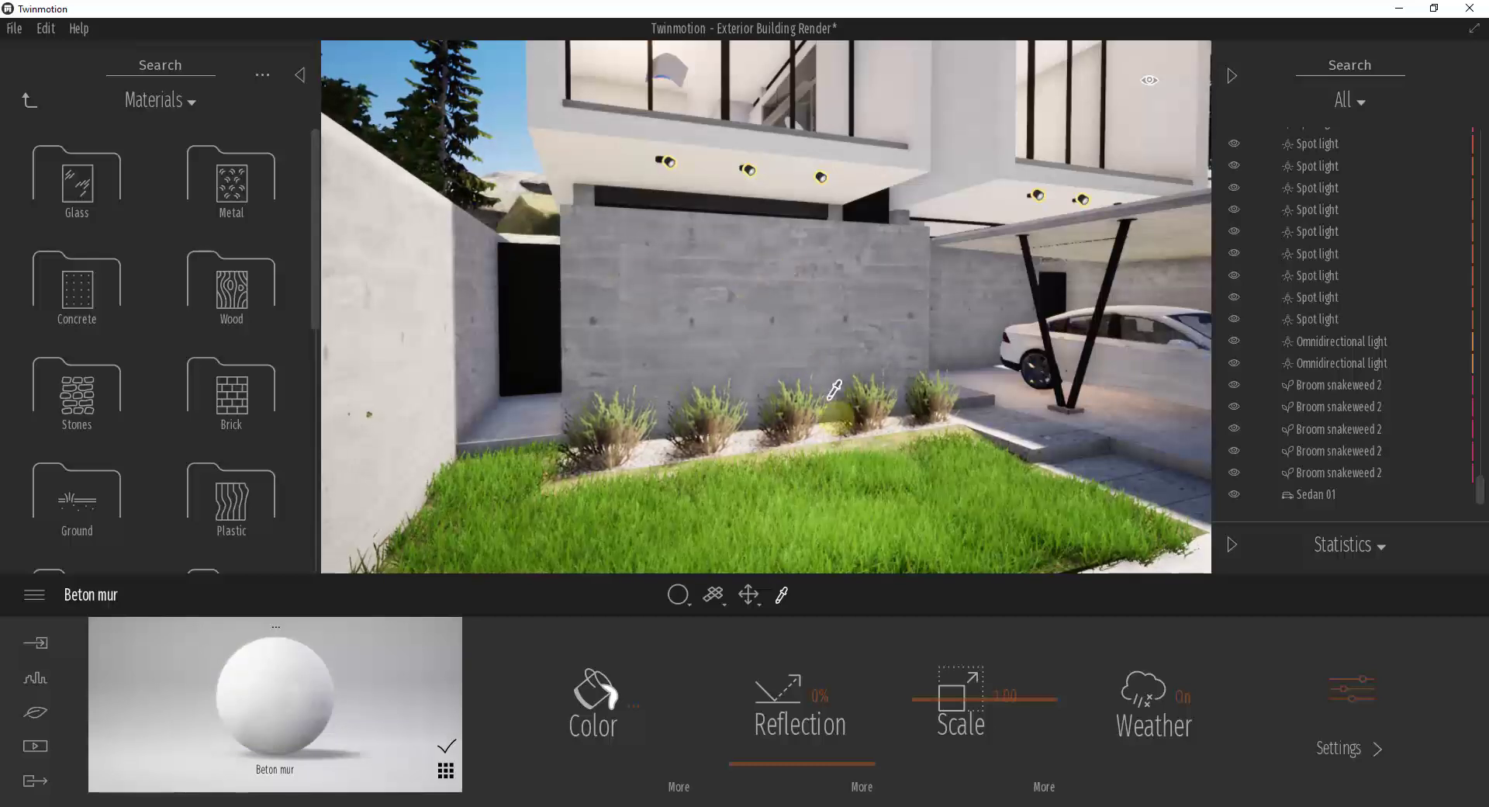
pyautogui.click(727, 304)
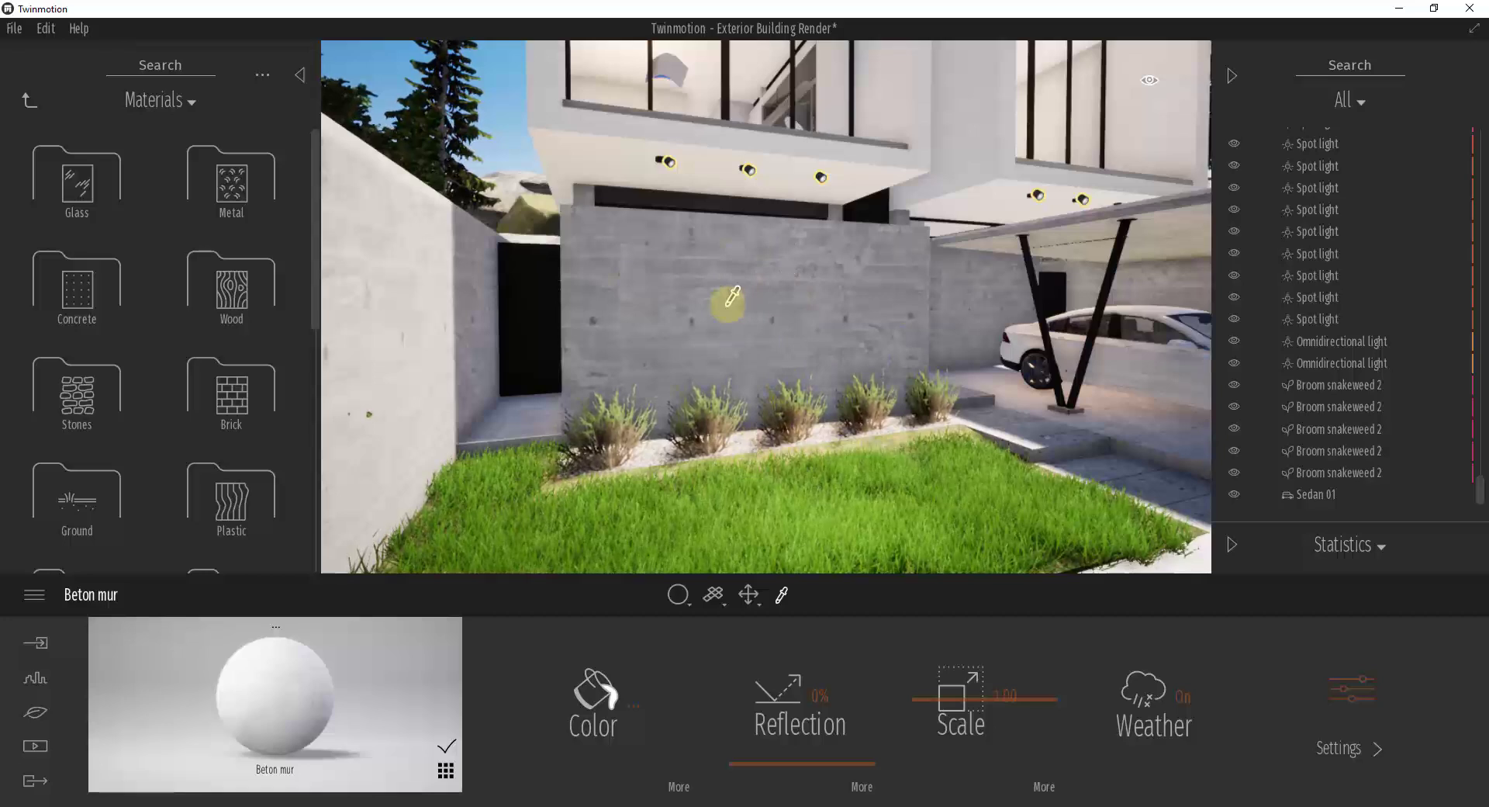
pyautogui.click(656, 512)
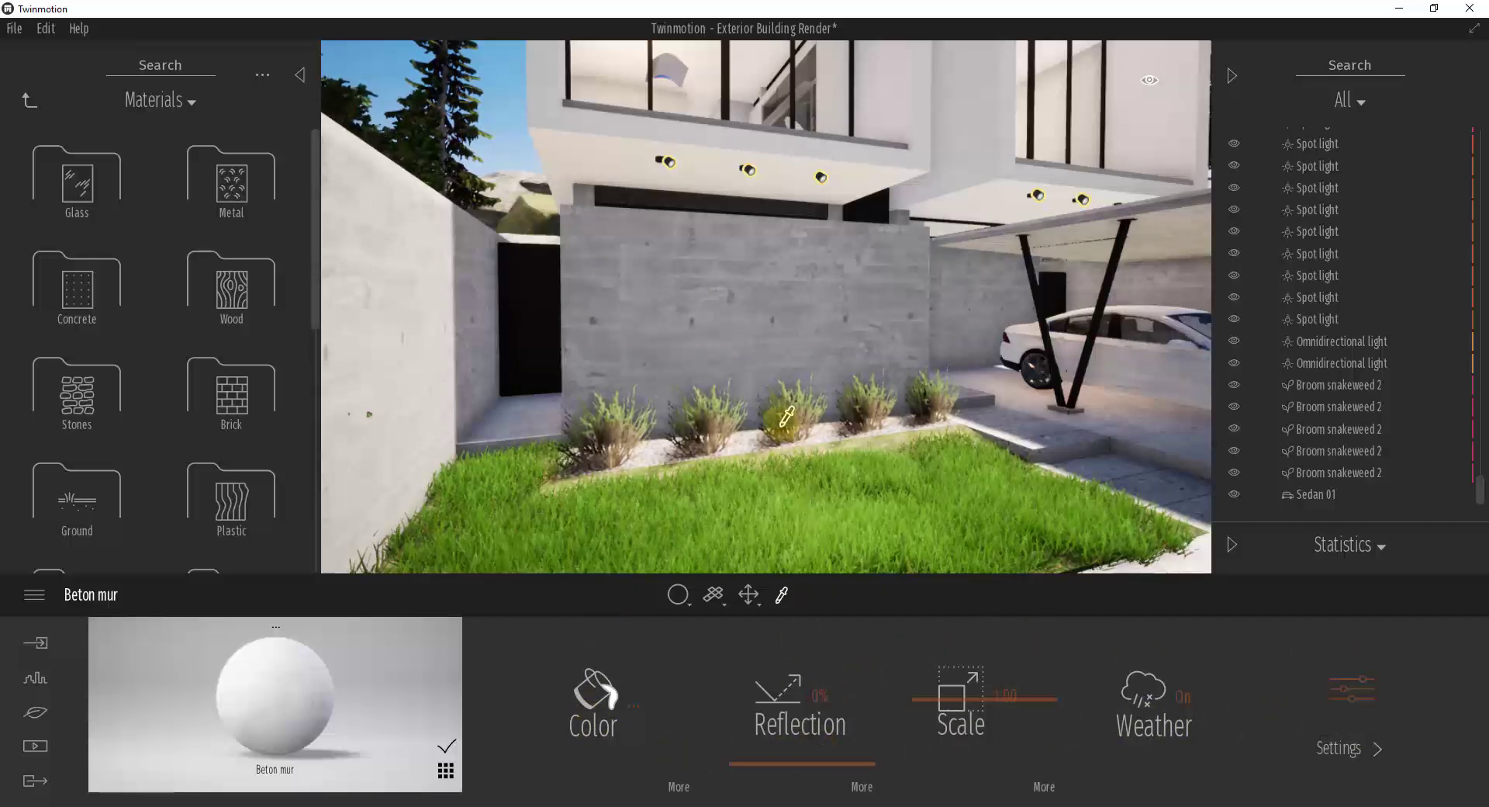
pyautogui.moveTo(776, 768); pyautogui.dragTo(788, 607)
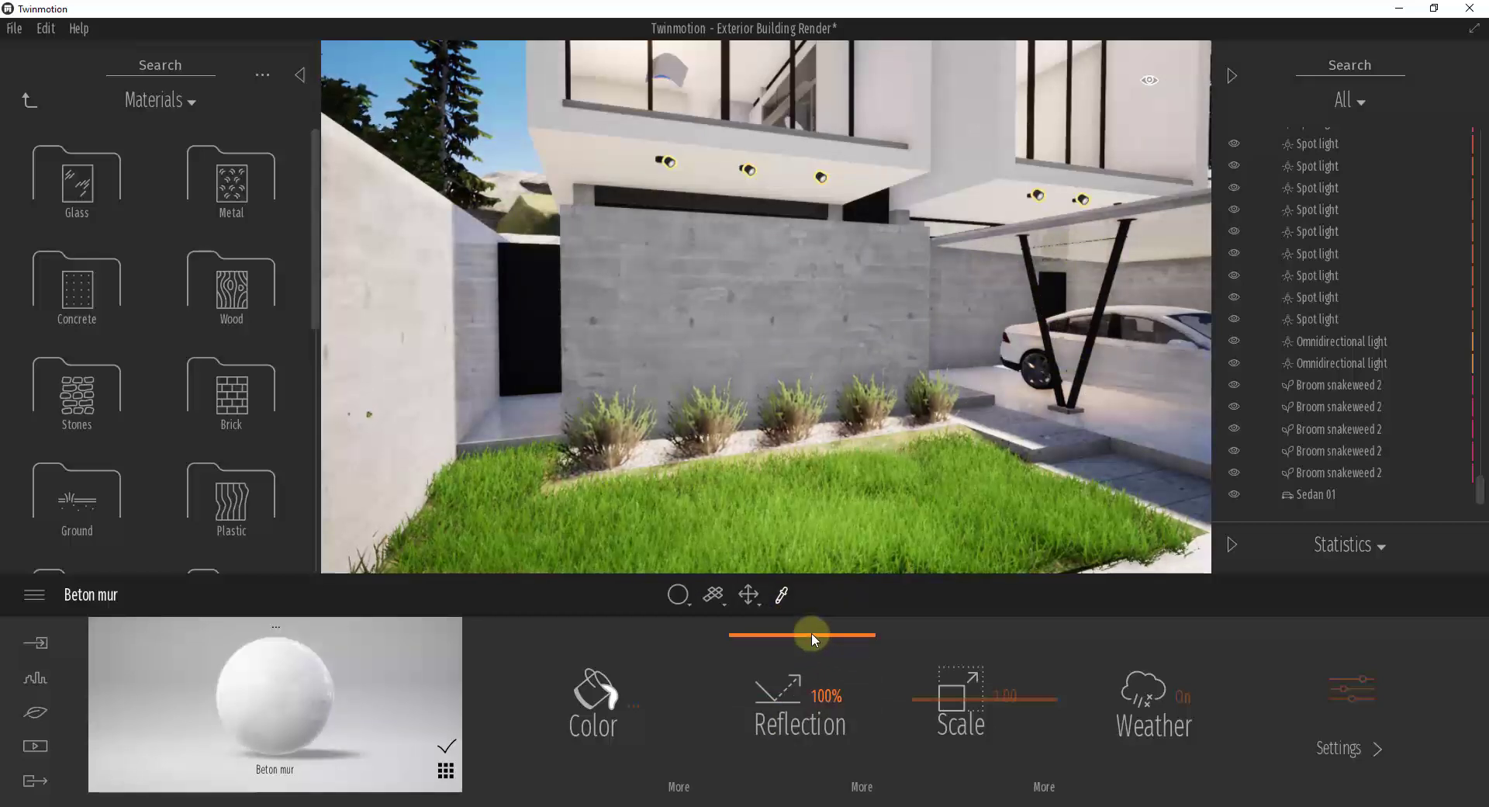
pyautogui.moveTo(811, 633)
pyautogui.mouseDown()
pyautogui.moveTo(799, 747)
pyautogui.moveTo(804, 624)
pyautogui.mouseUp()
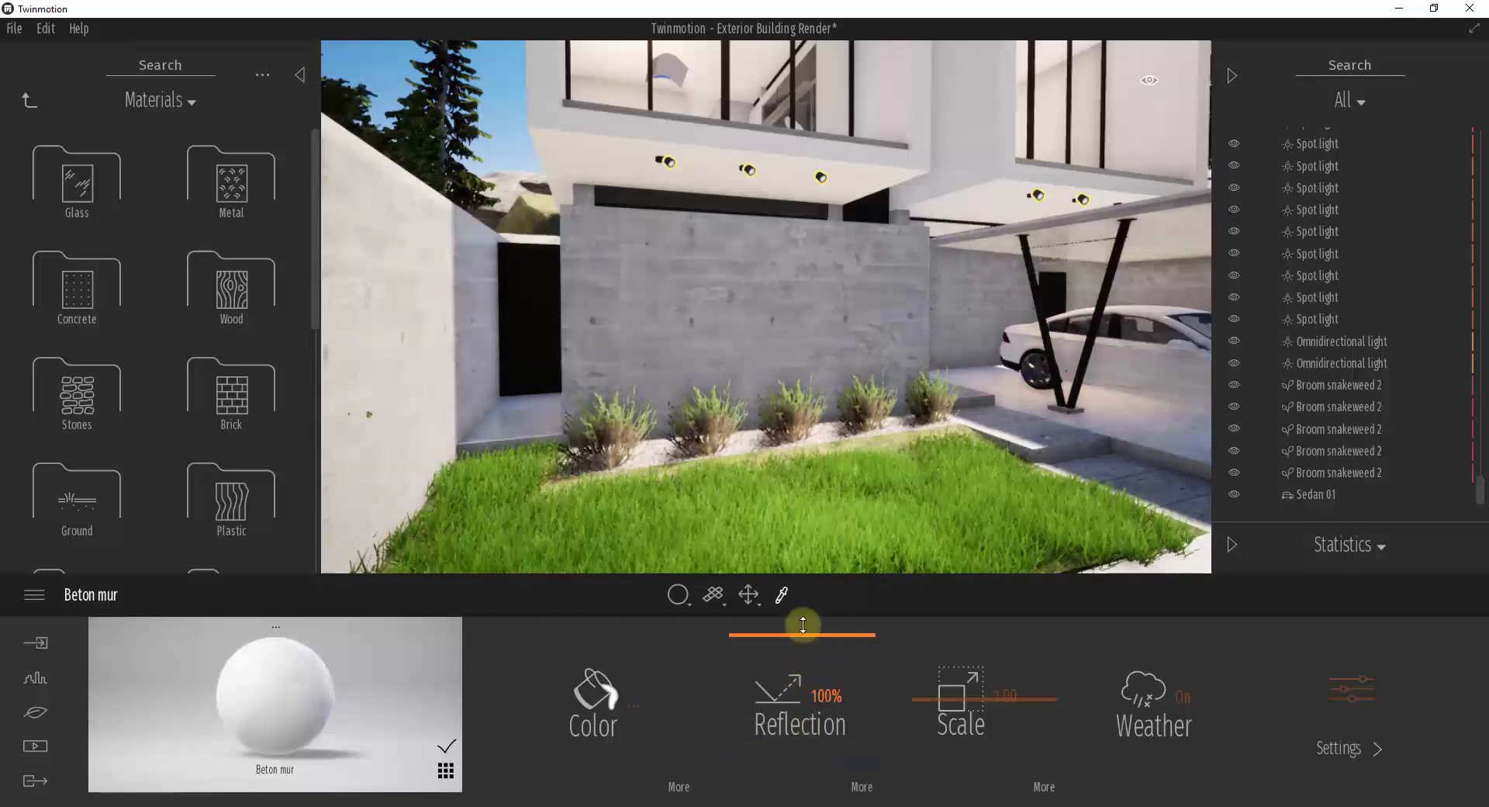
pyautogui.click(857, 785)
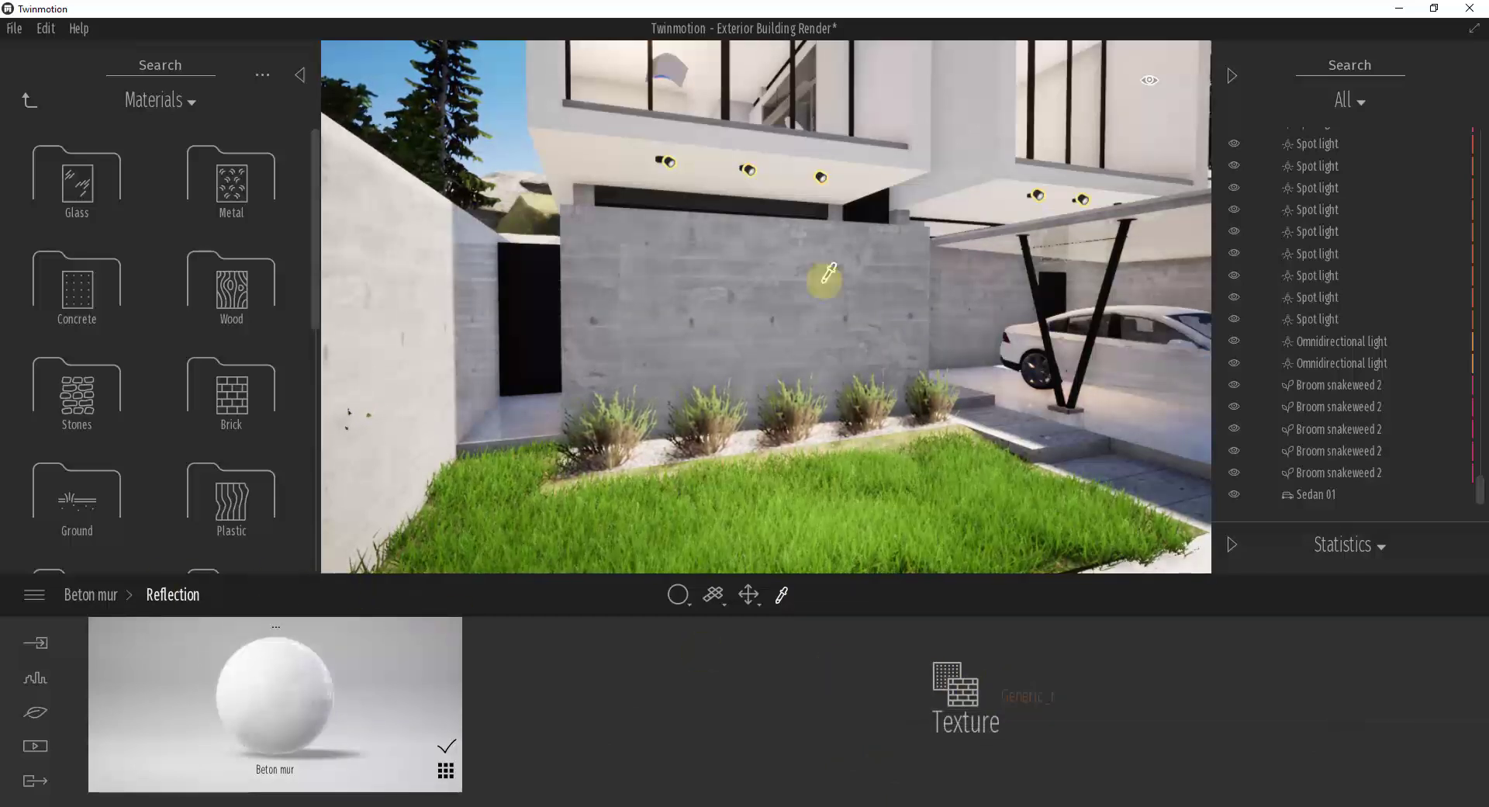
pyautogui.click(91, 594)
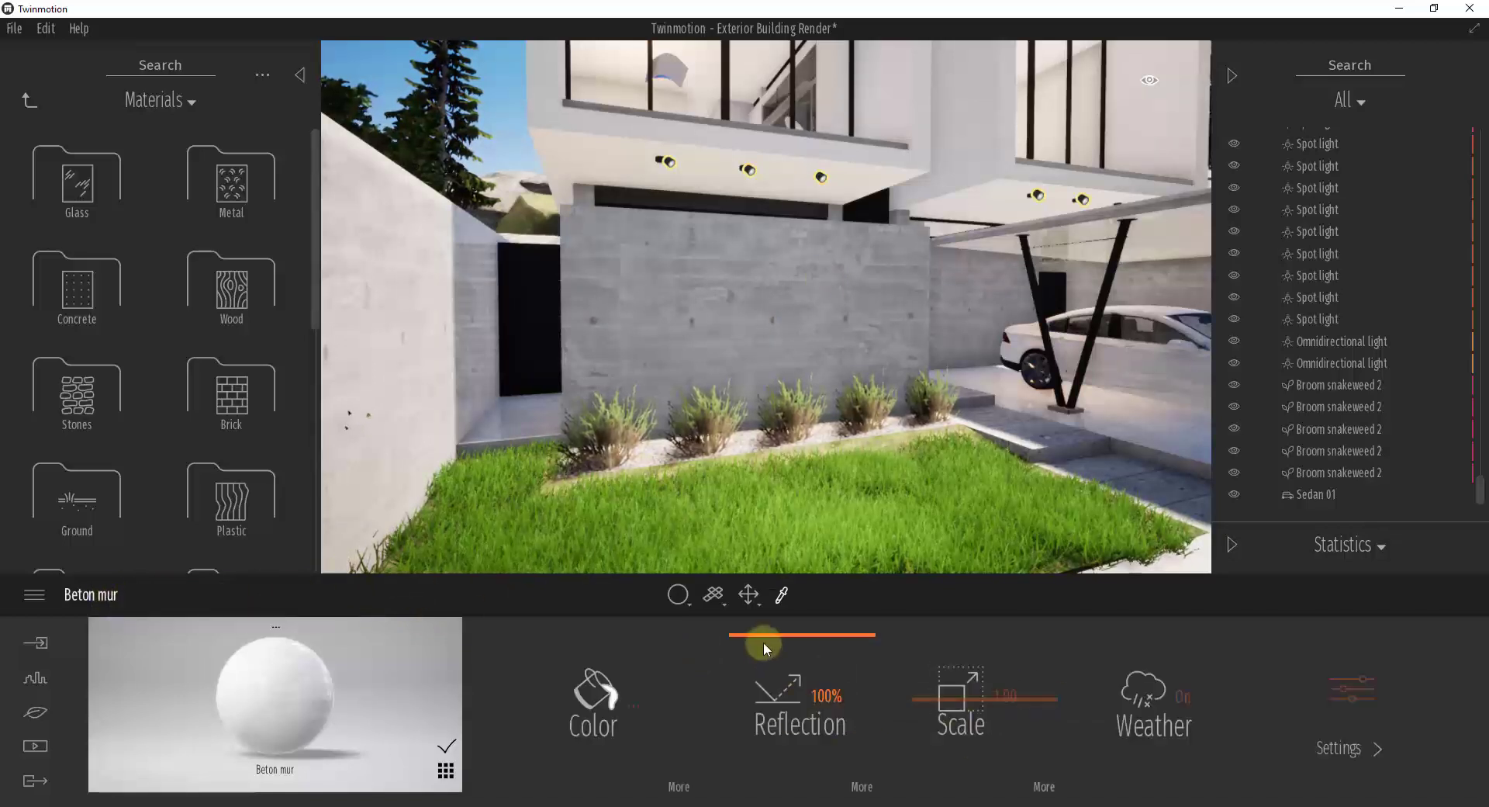
pyautogui.moveTo(763, 640); pyautogui.dragTo(802, 787)
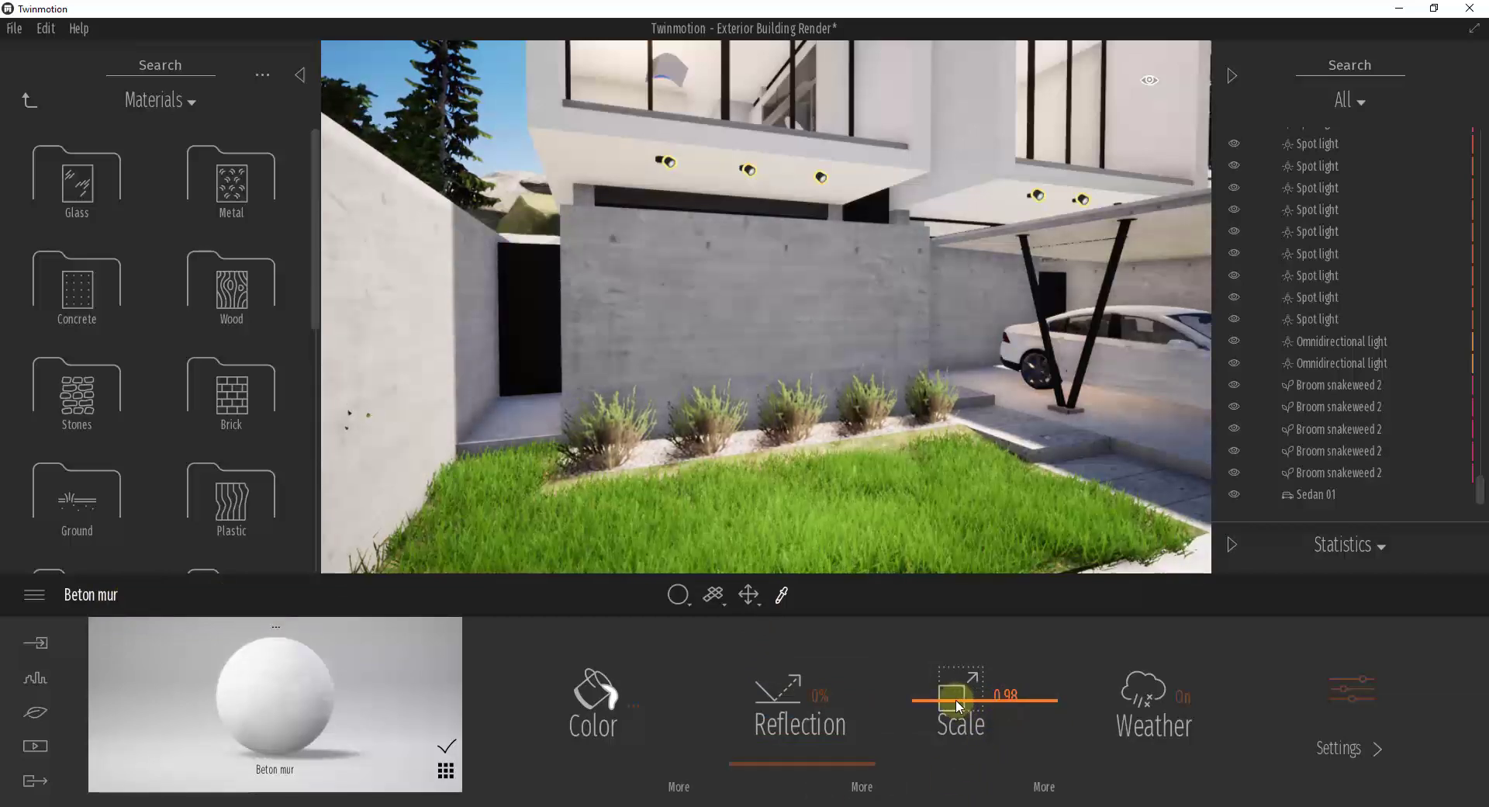
# Drag the Beton mur scale down to 0.10, then back up to 0.62
pyautogui.moveTo(955, 699); pyautogui.dragTo(951, 768)
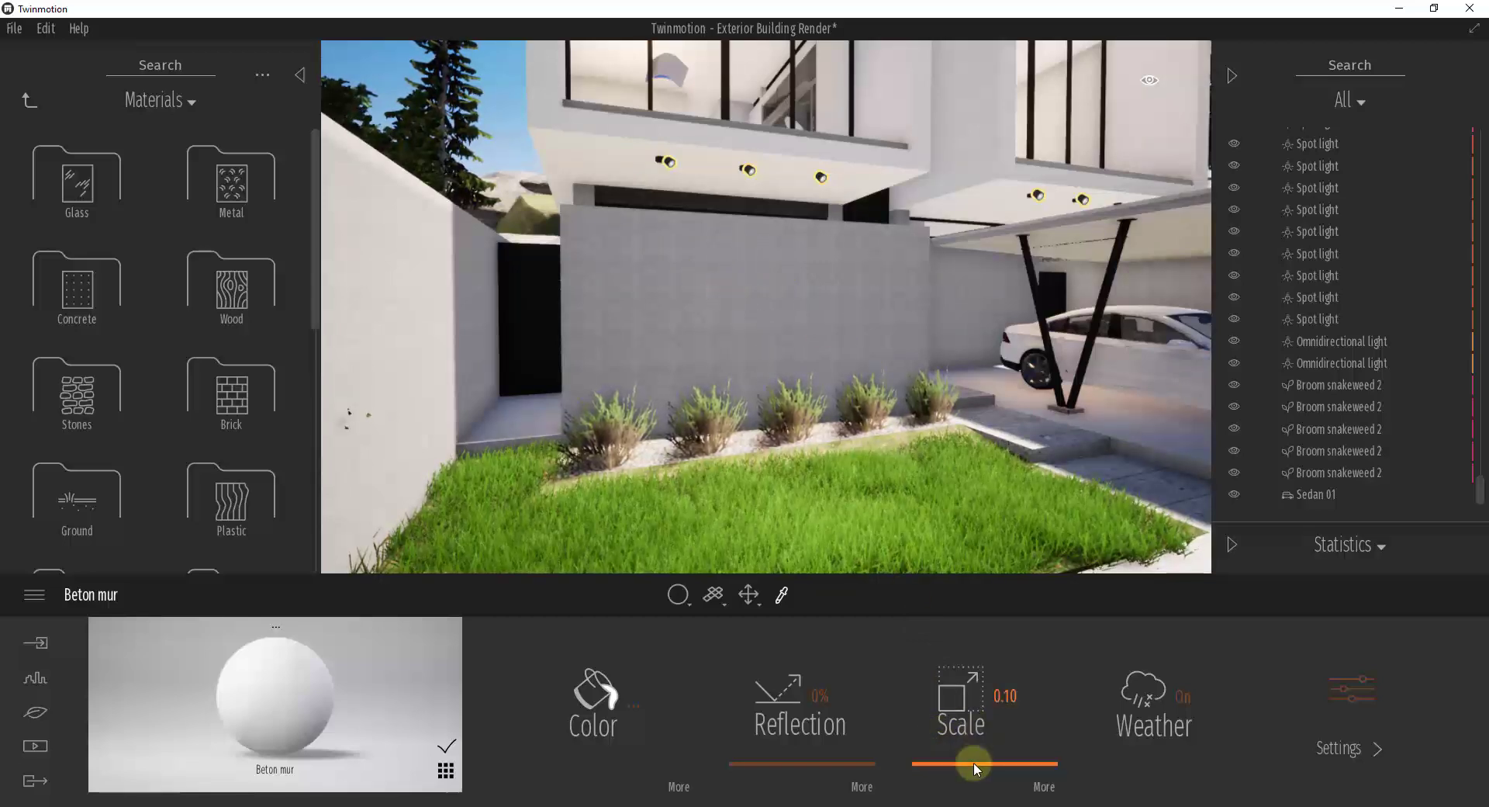
pyautogui.moveTo(974, 762); pyautogui.dragTo(977, 725)
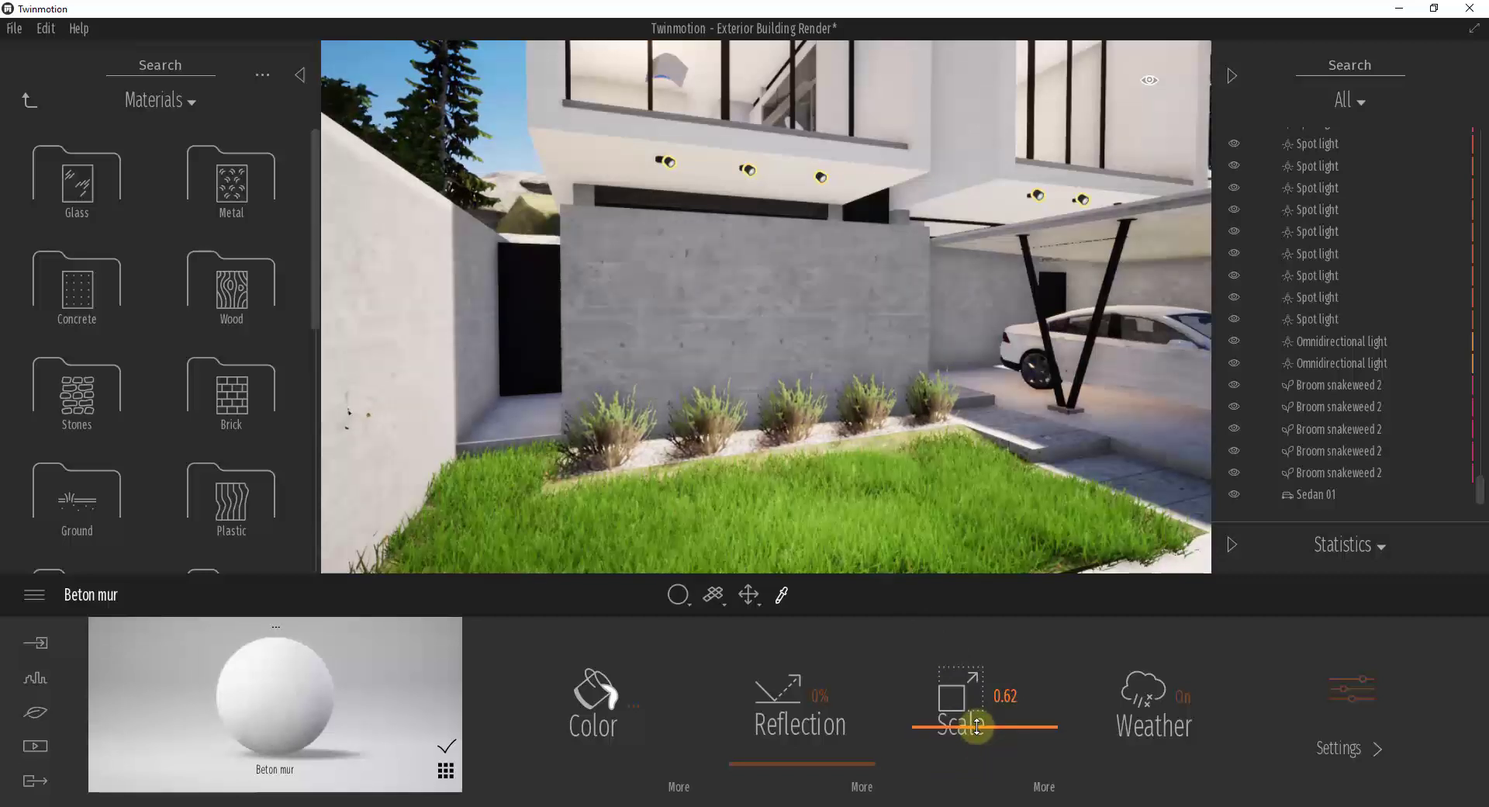
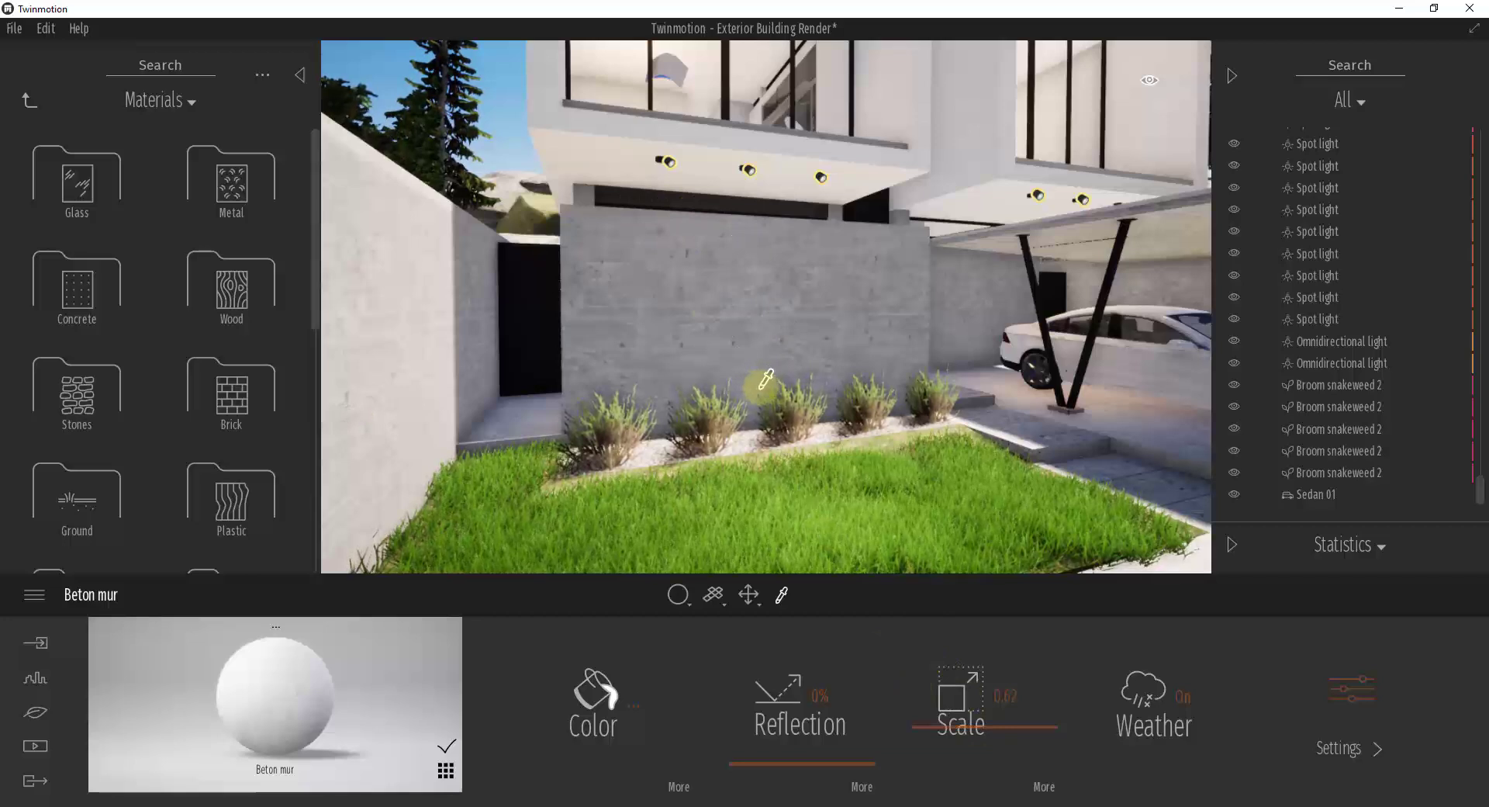
# Raise the Beton mur texture scale from 0.62 to 0.66, enlarging the wall texture
pyautogui.moveTo(975, 726); pyautogui.dragTo(991, 725)
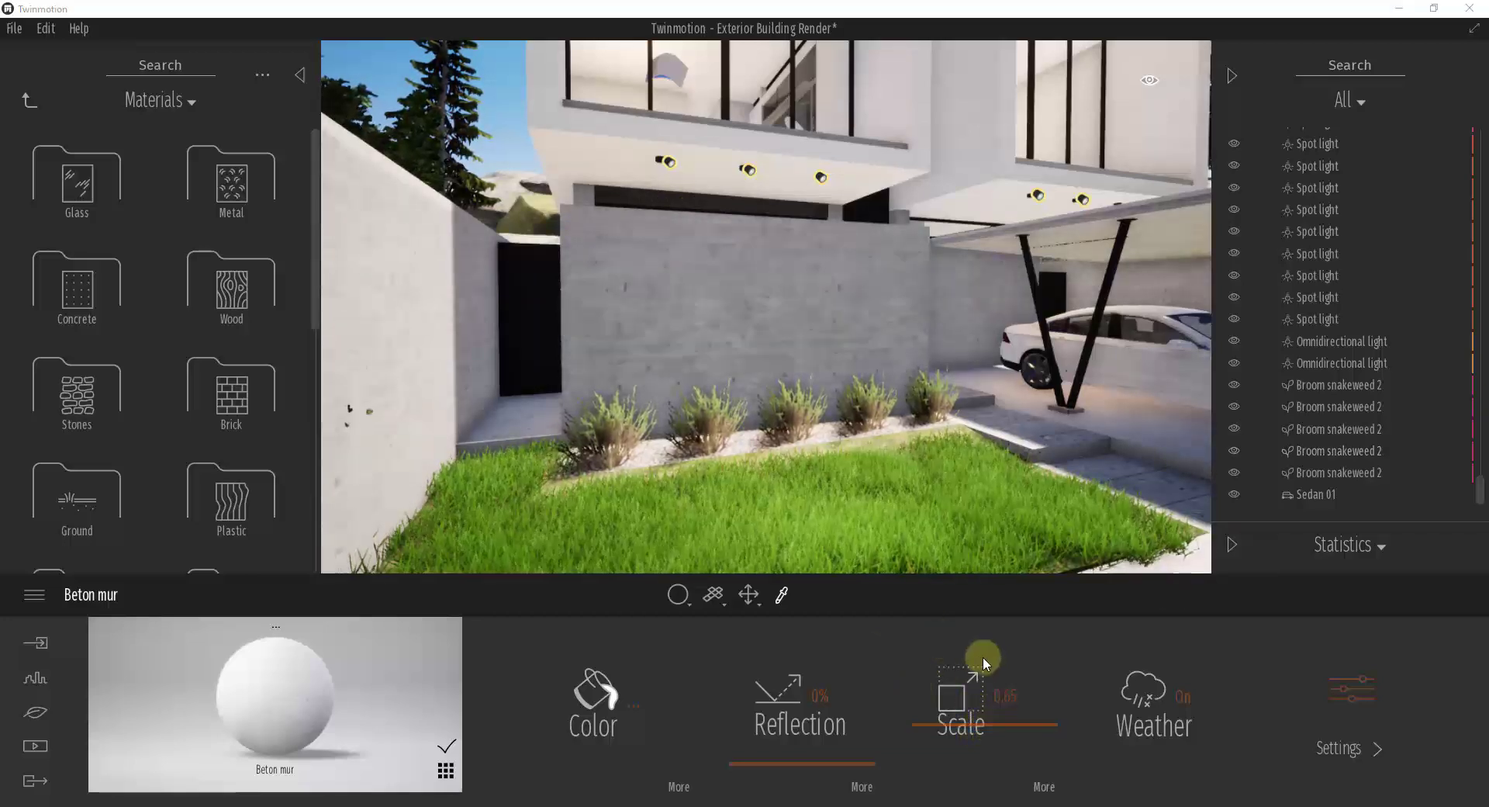
pyautogui.moveTo(1008, 724); pyautogui.dragTo(1014, 724)
pyautogui.click(1039, 788)
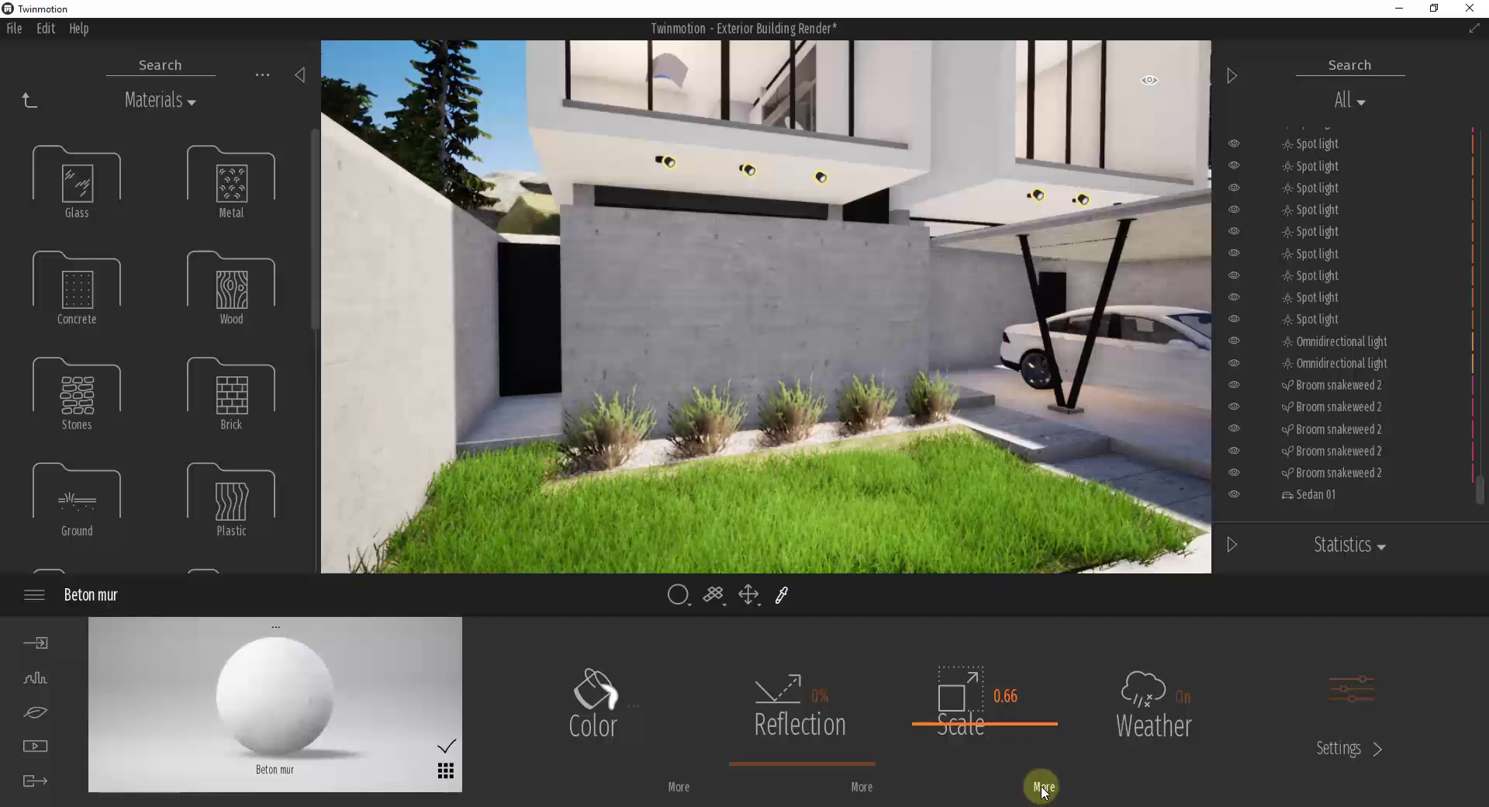
# Shift the Beton mur texture on the wall using the Move X and Move Y offsets
pyautogui.click(1044, 788)
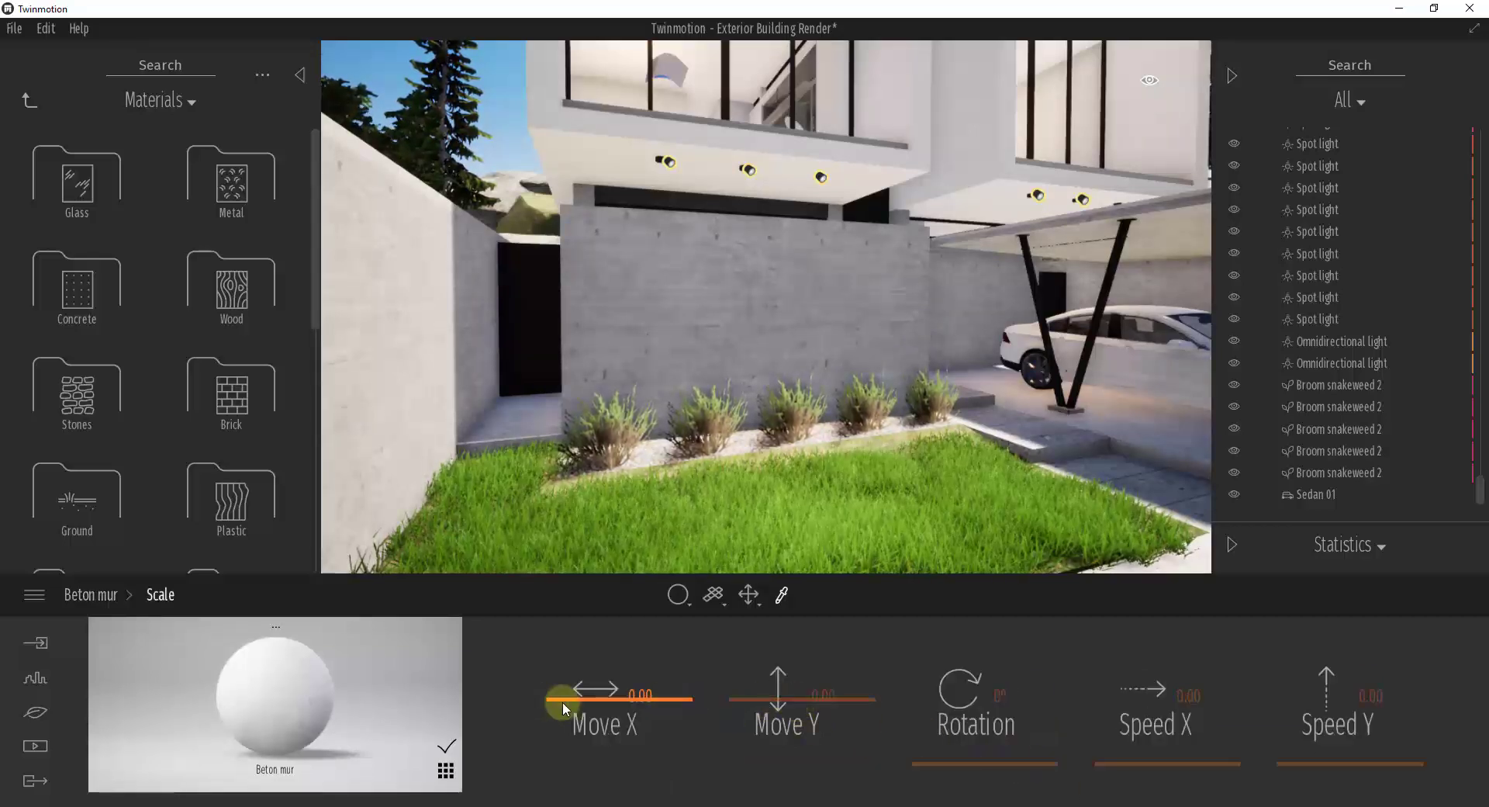
pyautogui.moveTo(575, 704); pyautogui.dragTo(609, 698)
pyautogui.moveTo(737, 698)
pyautogui.mouseDown()
pyautogui.moveTo(750, 760)
pyautogui.moveTo(750, 703)
pyautogui.mouseUp()
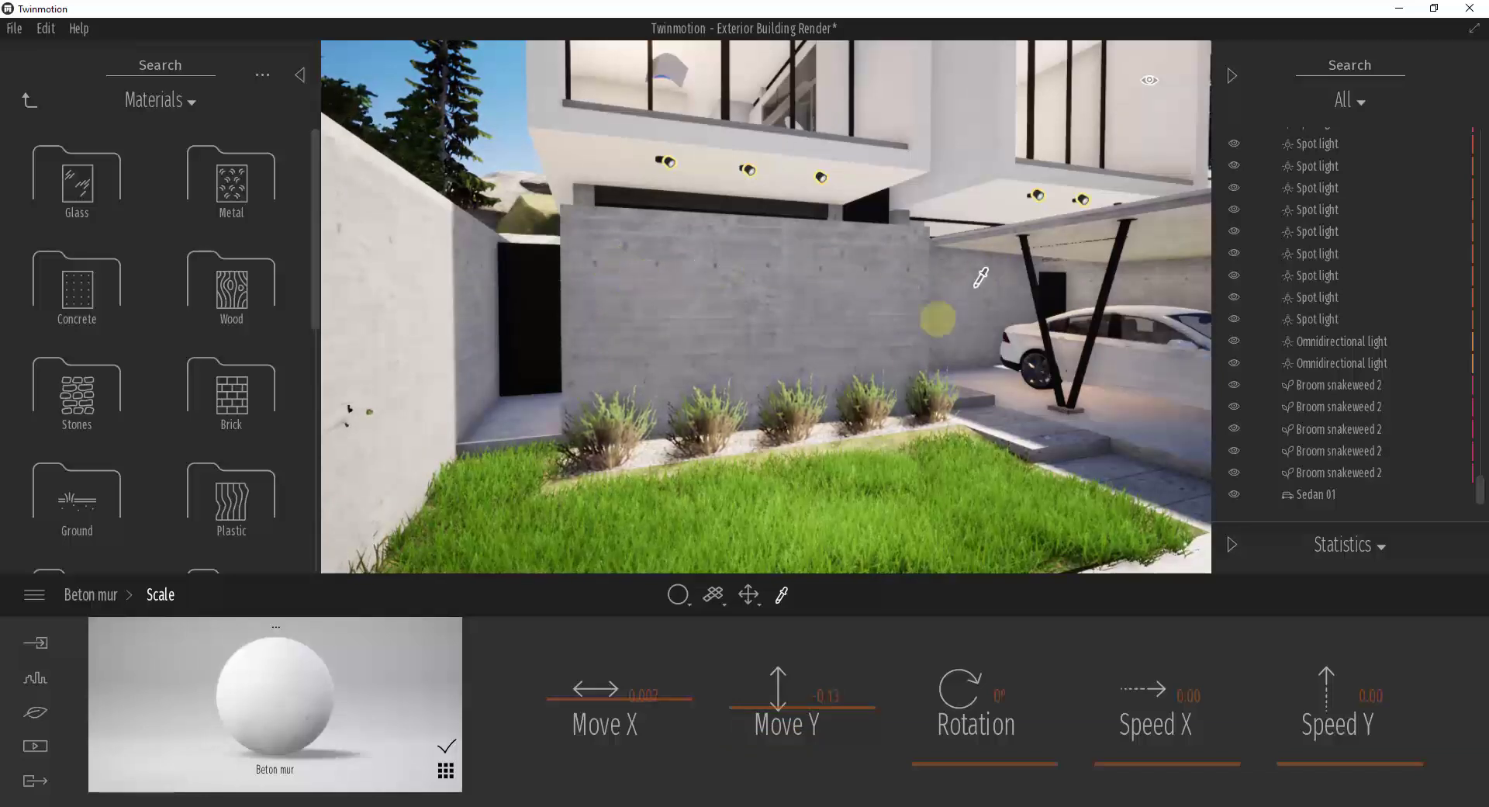
pyautogui.moveTo(747, 711); pyautogui.dragTo(753, 757)
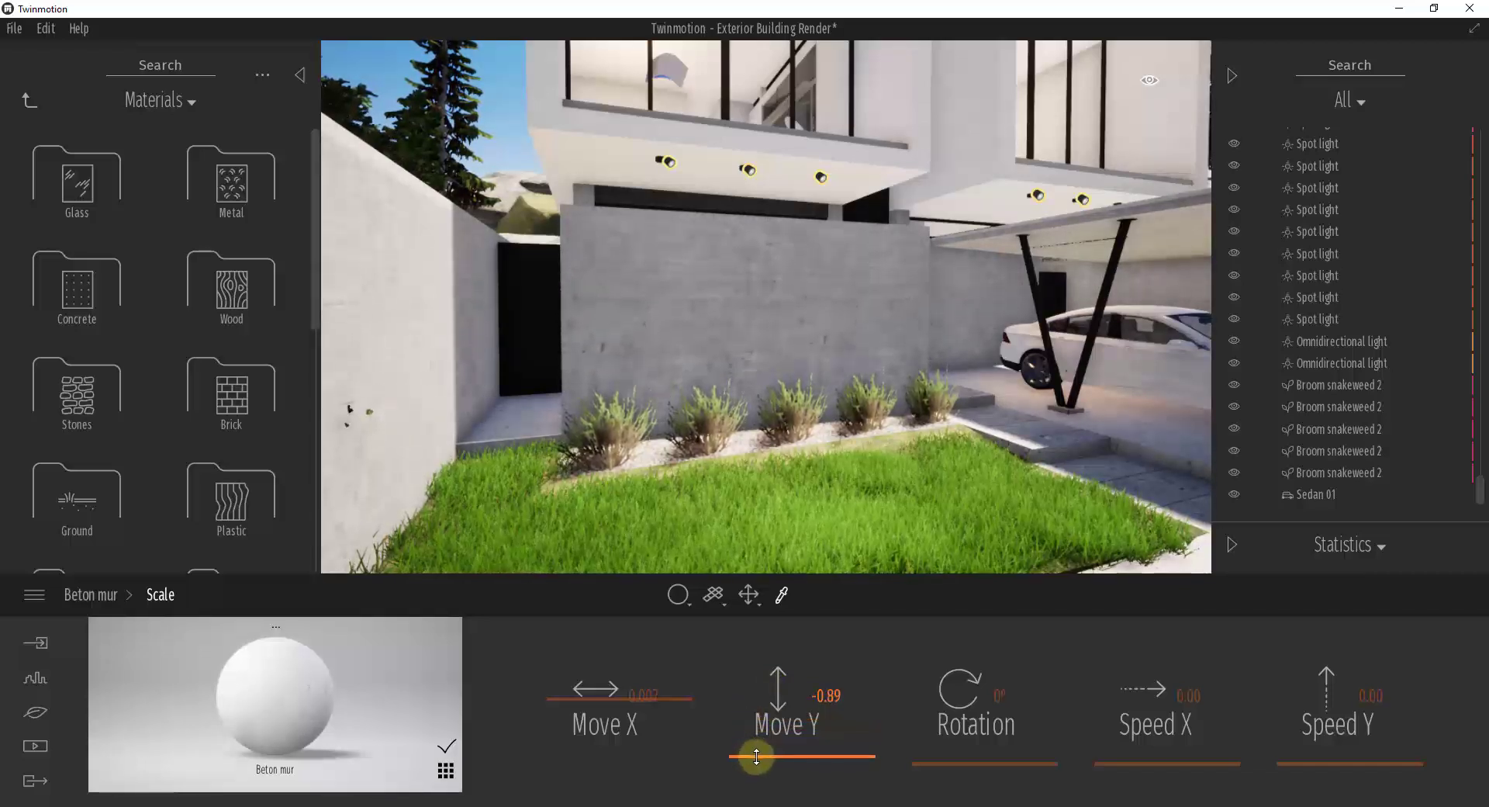
pyautogui.moveTo(760, 756); pyautogui.dragTo(759, 749)
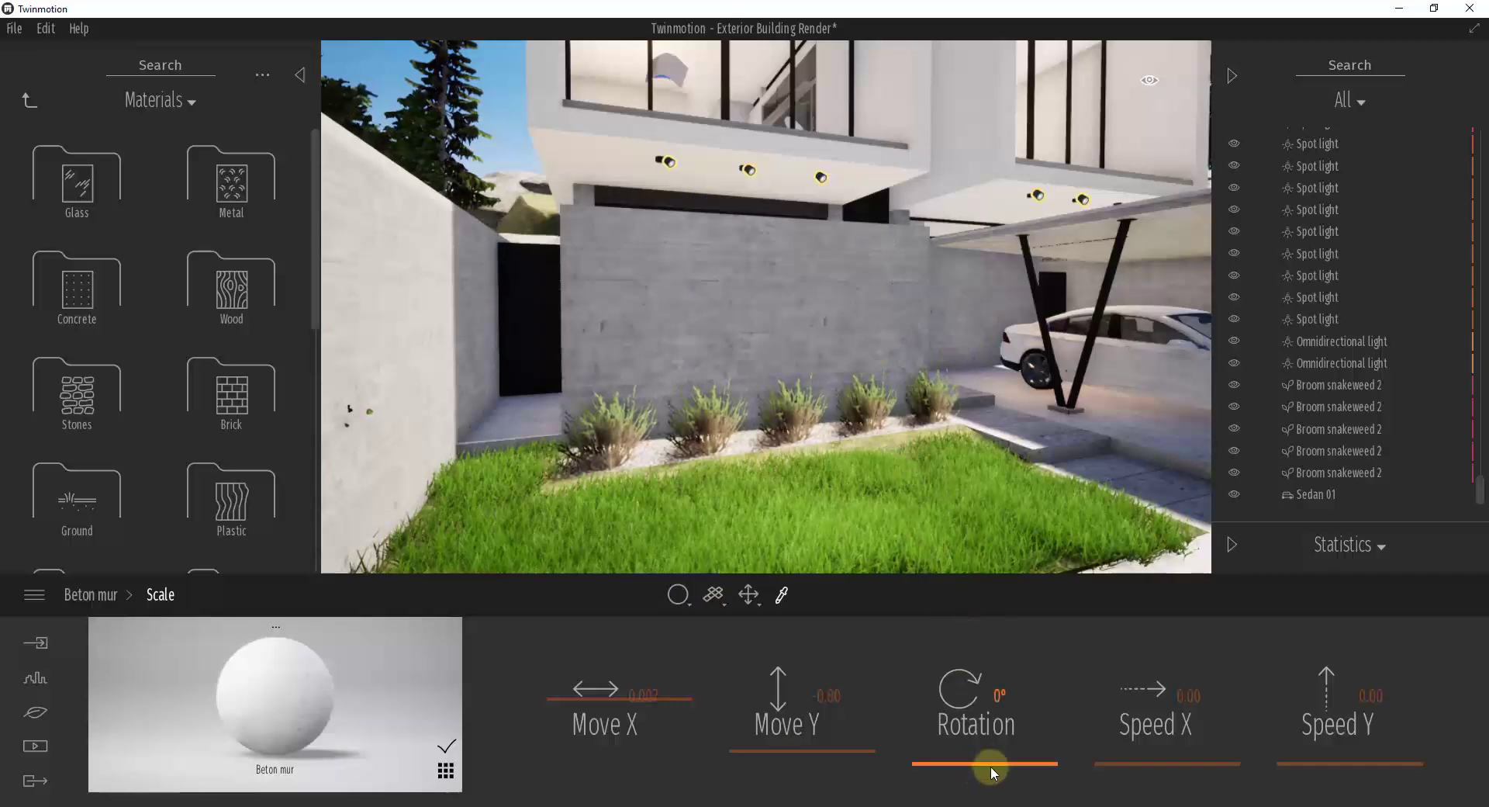
# Rotate the texture to 90° and readjust the offsets to Move X 0.68, Move Y -0.80
pyautogui.moveTo(997, 761); pyautogui.dragTo(1015, 685)
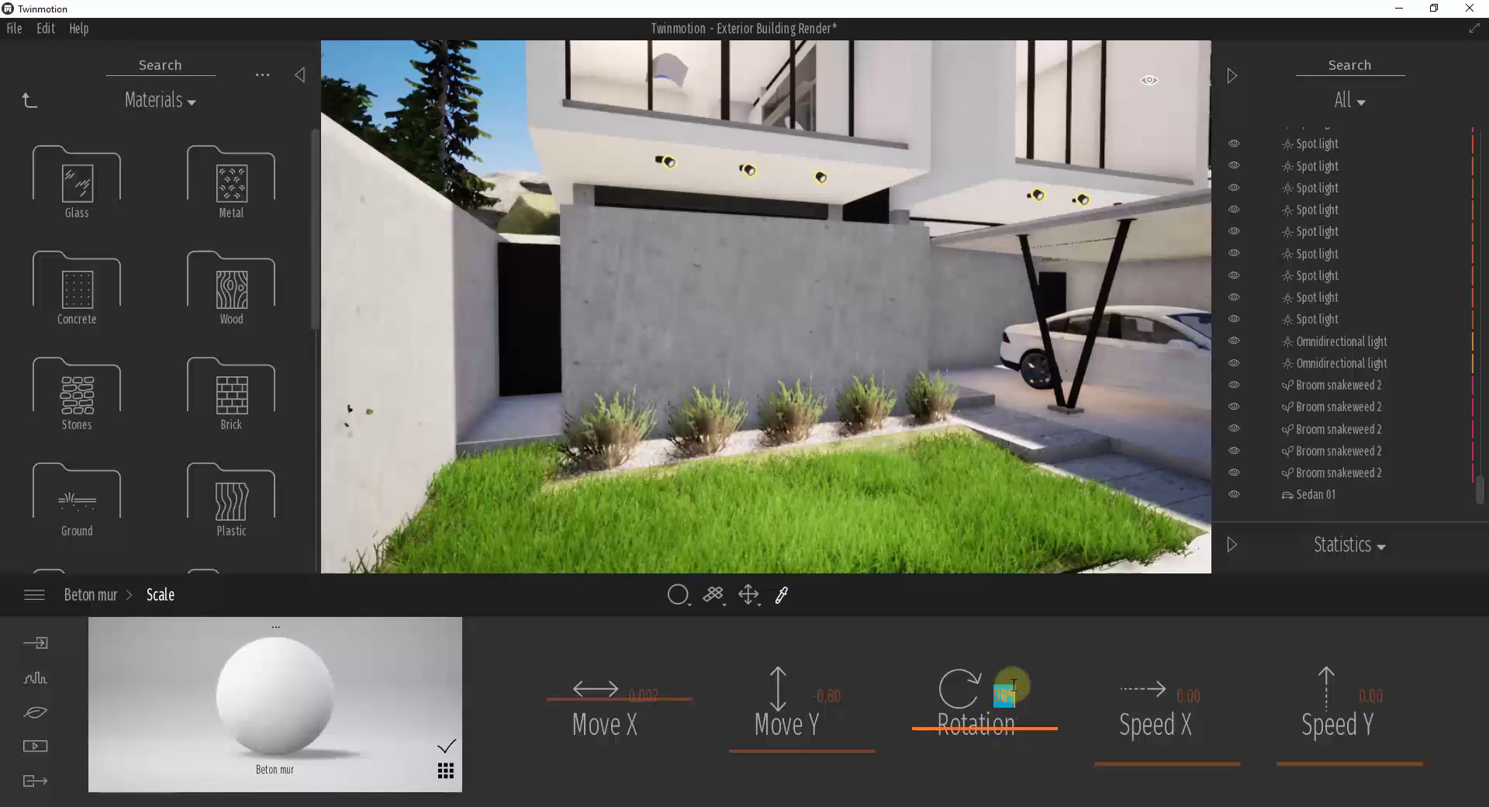
pyautogui.click(1013, 685)
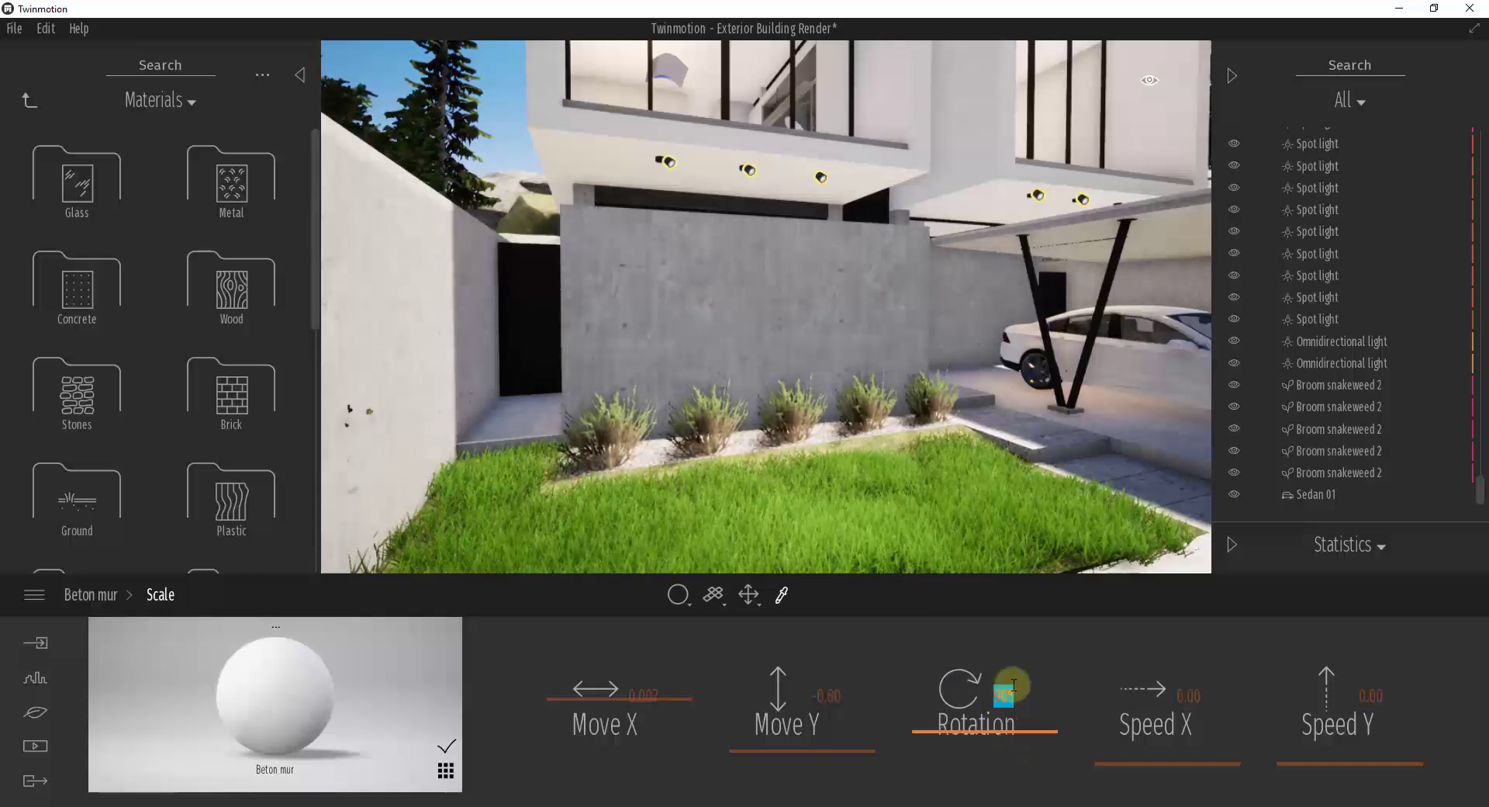
pyautogui.moveTo(807, 750); pyautogui.dragTo(805, 752)
pyautogui.moveTo(608, 692); pyautogui.dragTo(607, 742)
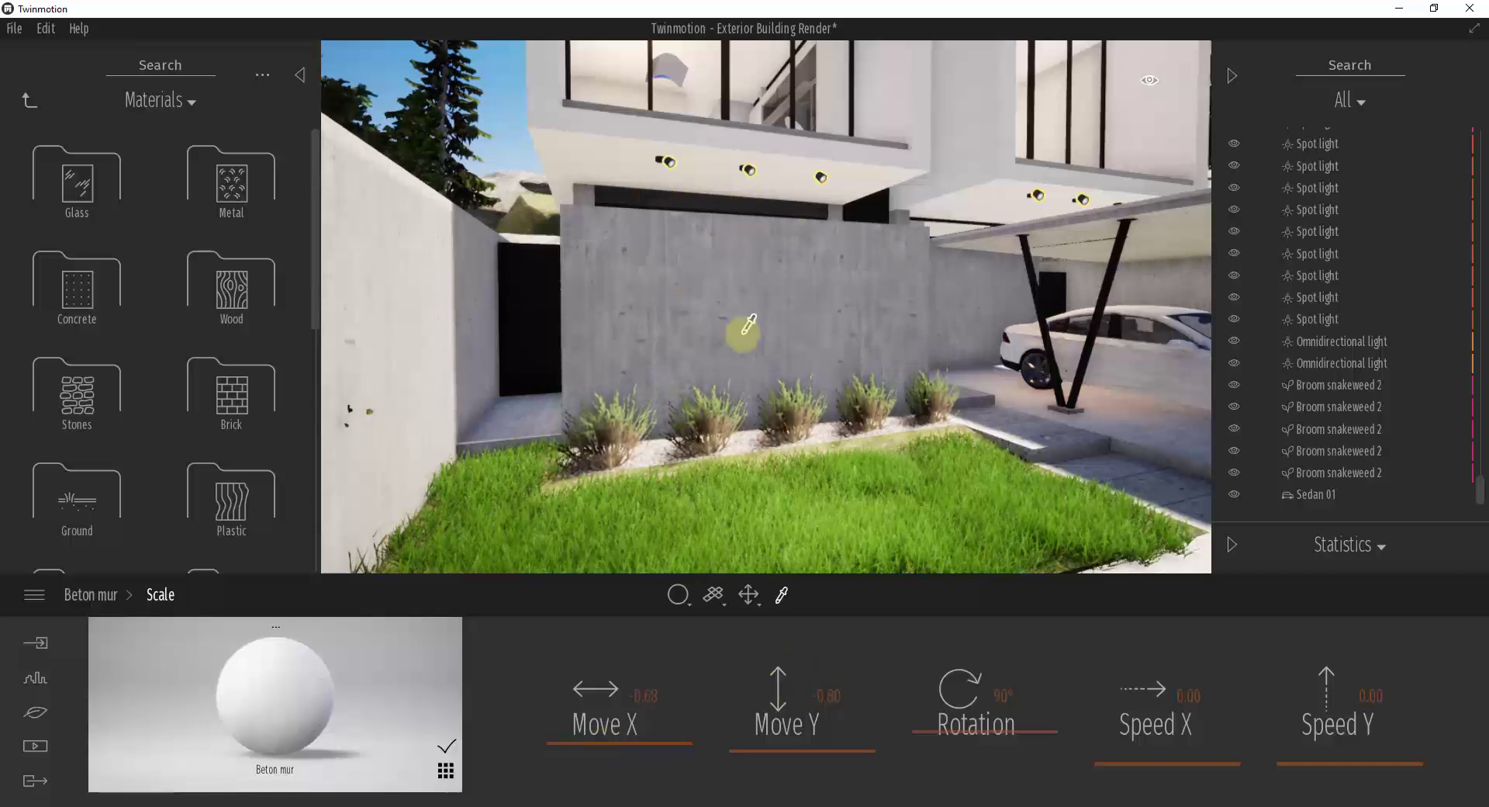
# Try the horizontal and vertical Speed sliders, leaving both speeds at 0.00
pyautogui.moveTo(1174, 756); pyautogui.dragTo(1180, 739)
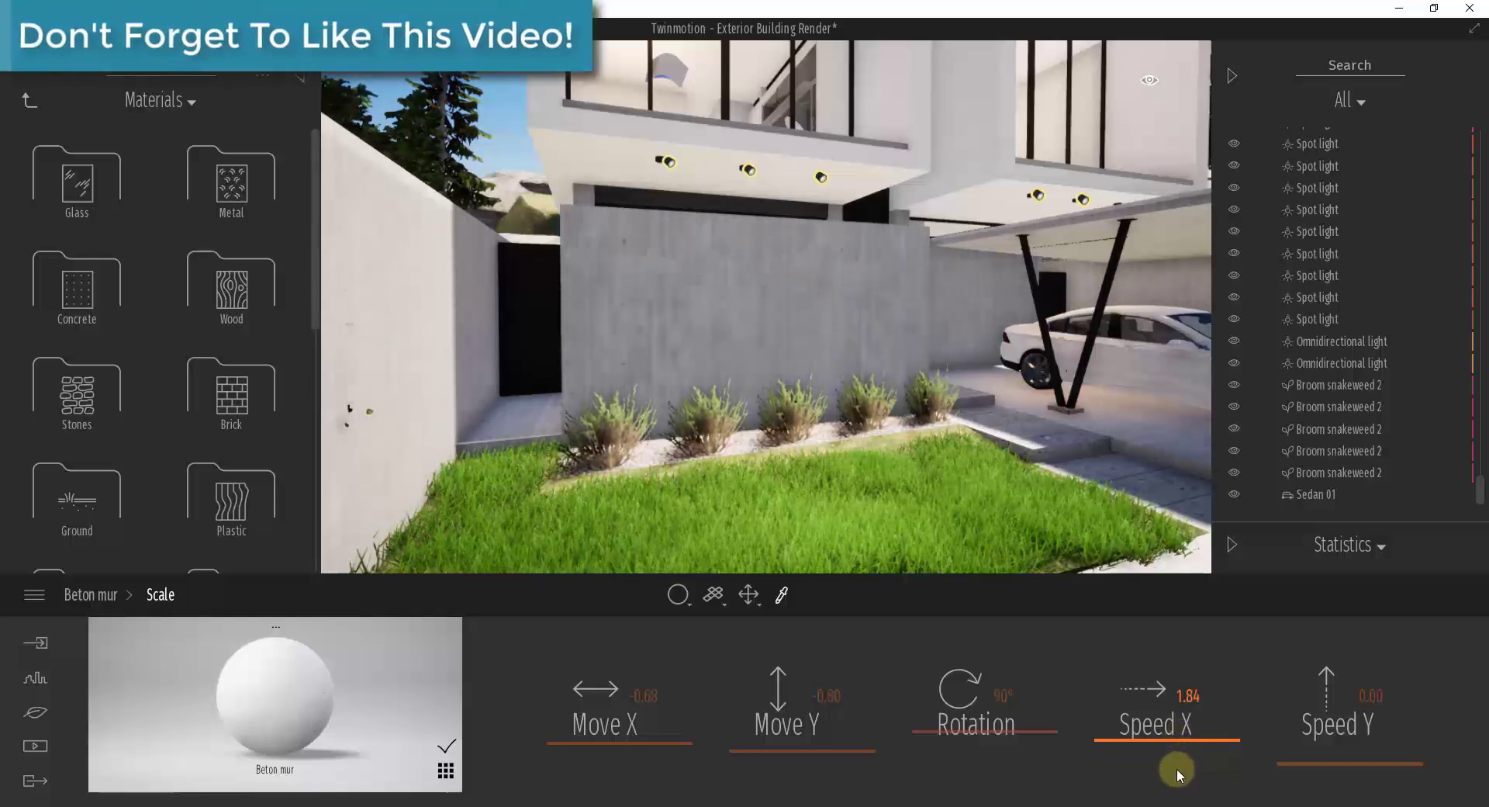
pyautogui.moveTo(1325, 752); pyautogui.dragTo(1319, 766)
pyautogui.moveTo(1182, 747); pyautogui.dragTo(1170, 792)
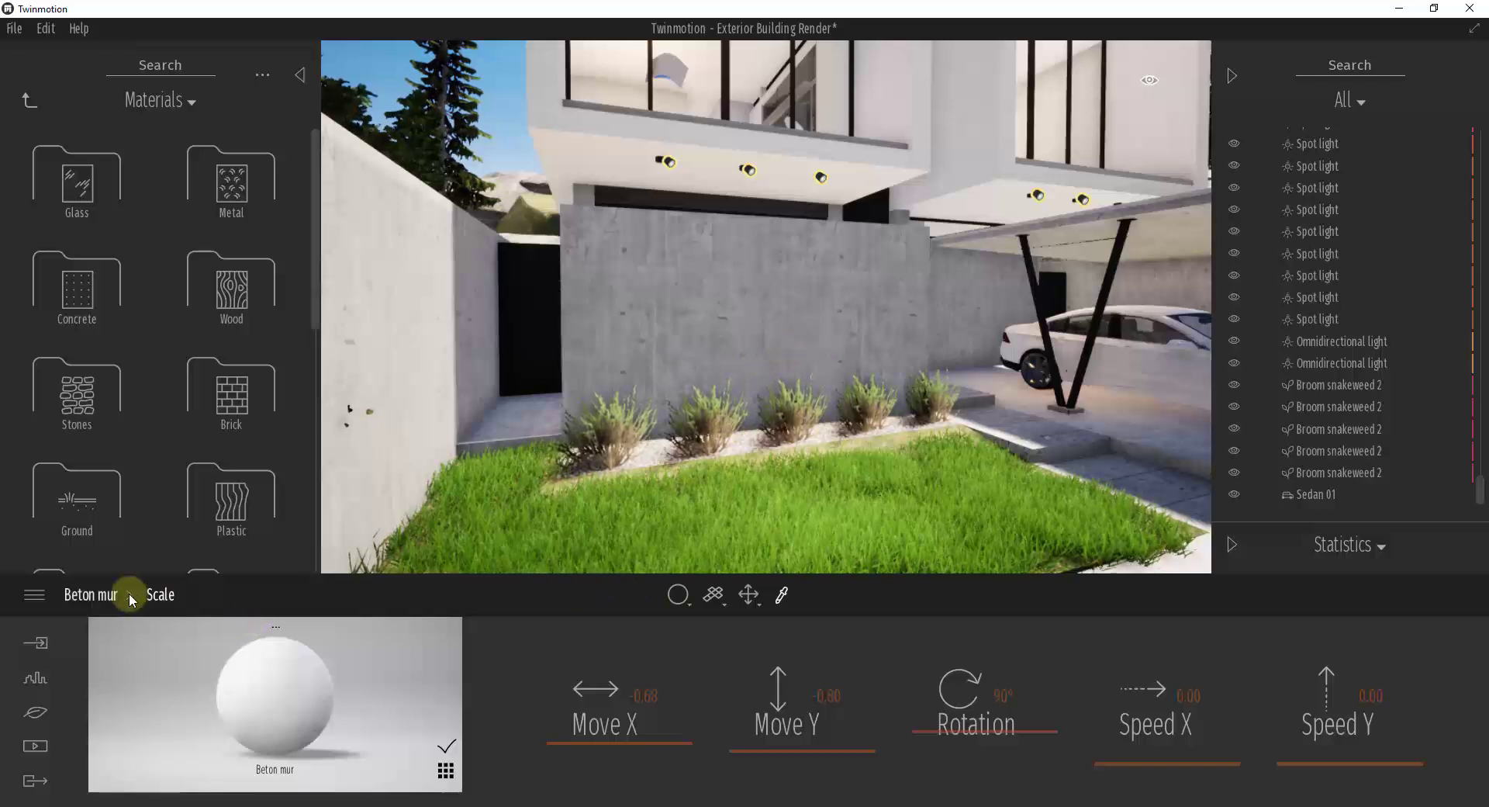
# Switch the scene's Nature > Weather season to snowy winter
pyautogui.click(92, 595)
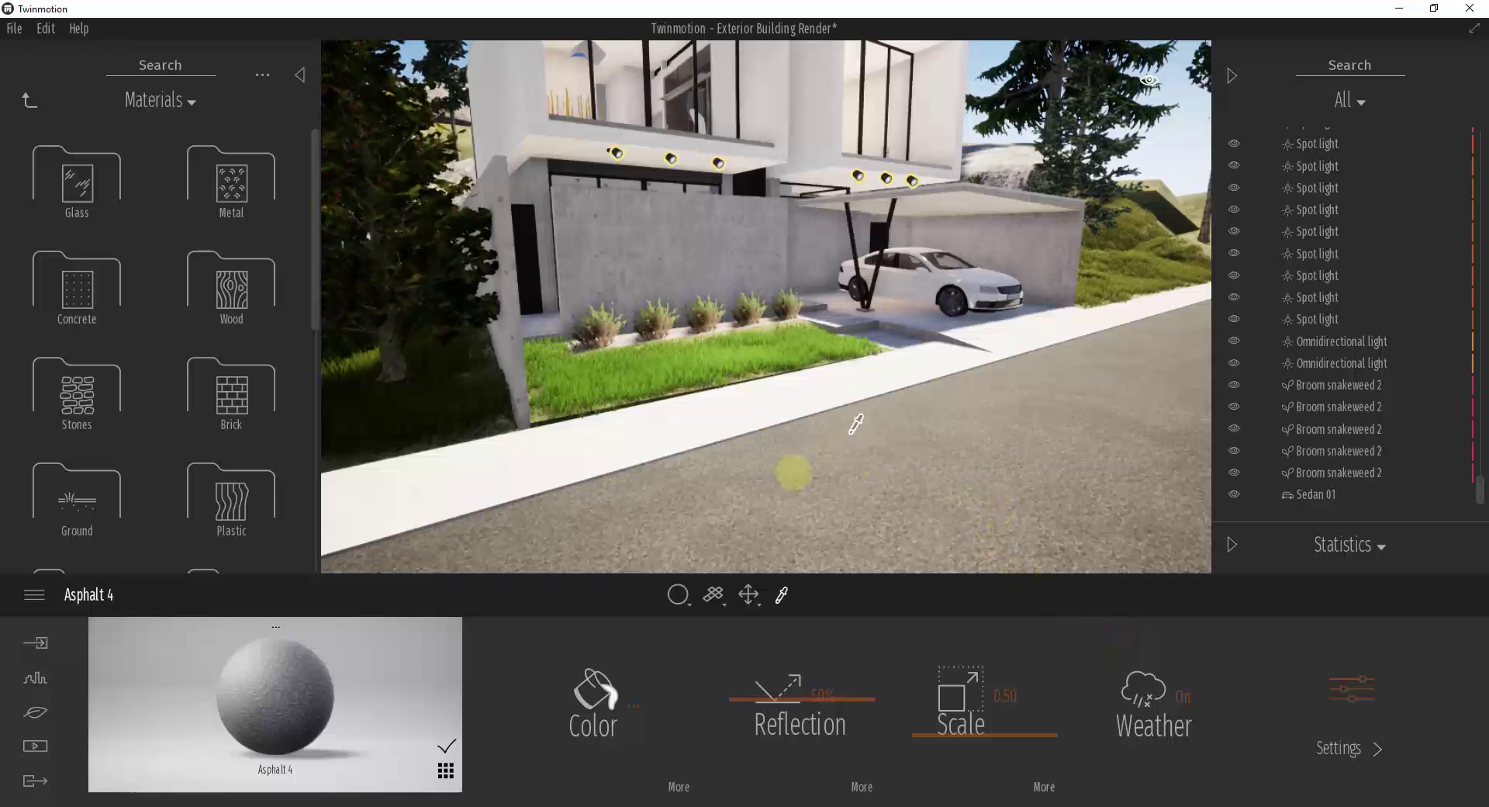
pyautogui.click(33, 713)
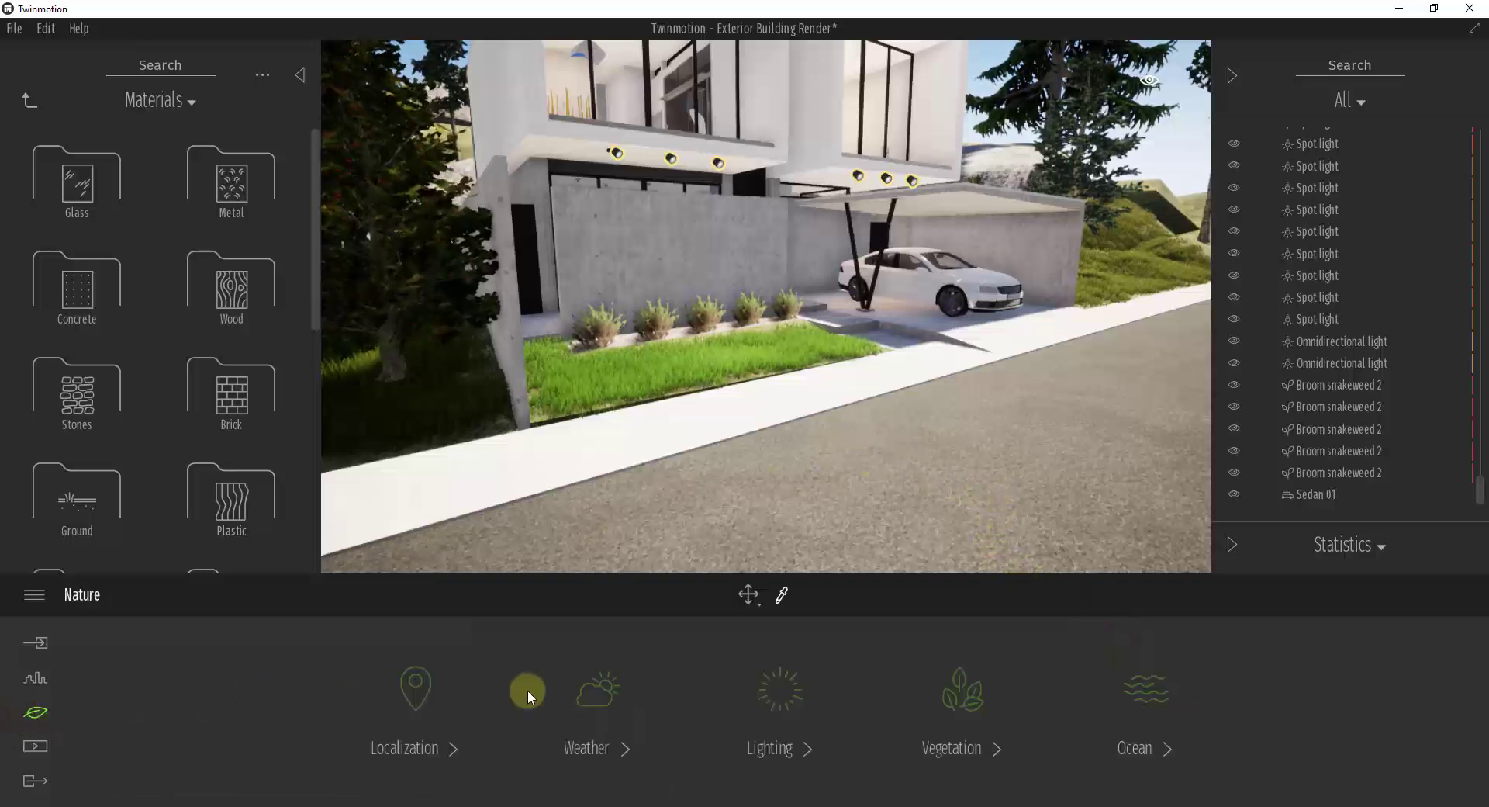
pyautogui.click(526, 691)
pyautogui.click(878, 760)
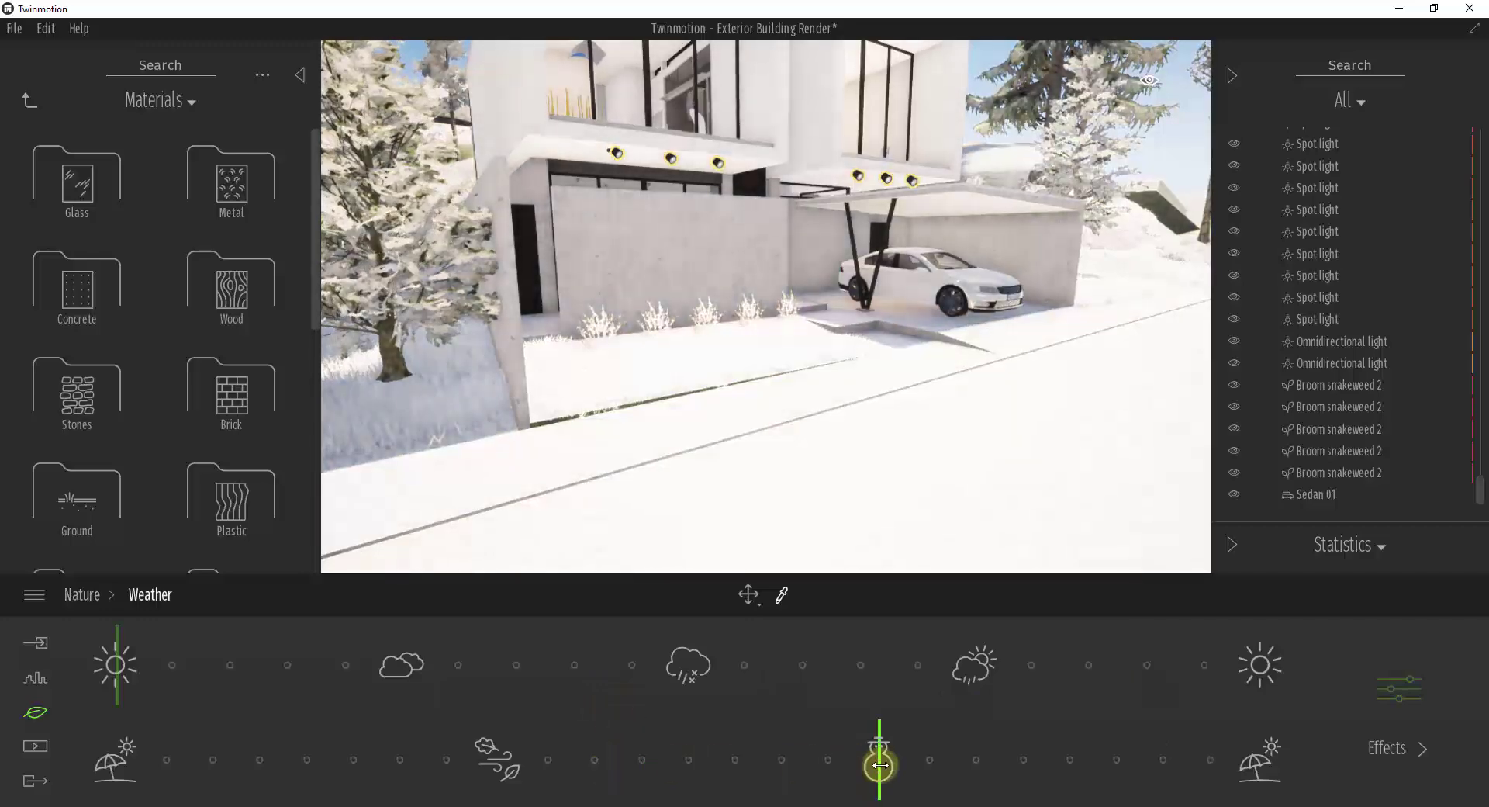
# Pick the road's Asphalt 4 material and set its Weather to Off
pyautogui.click(865, 448)
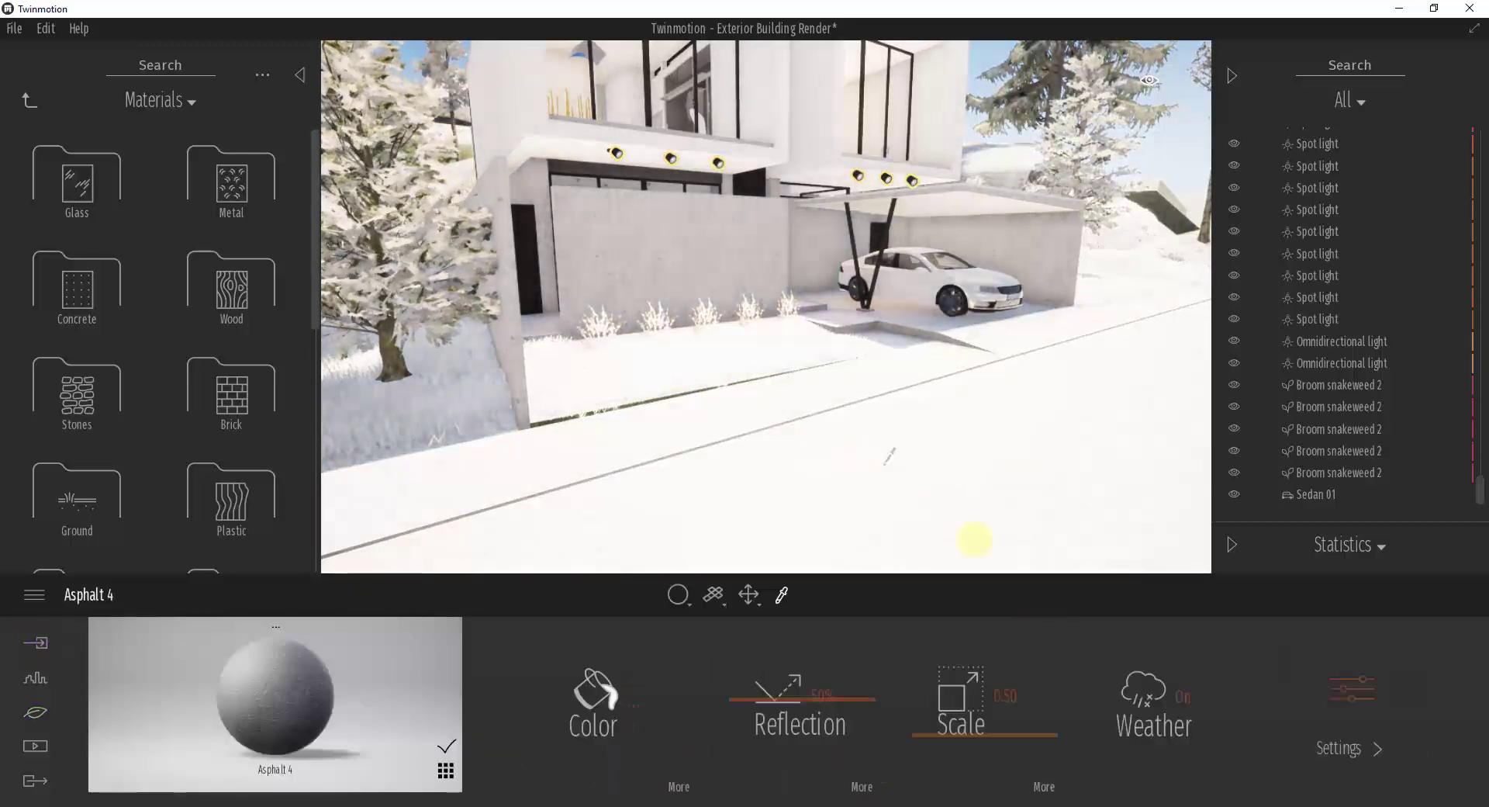
pyautogui.click(1169, 705)
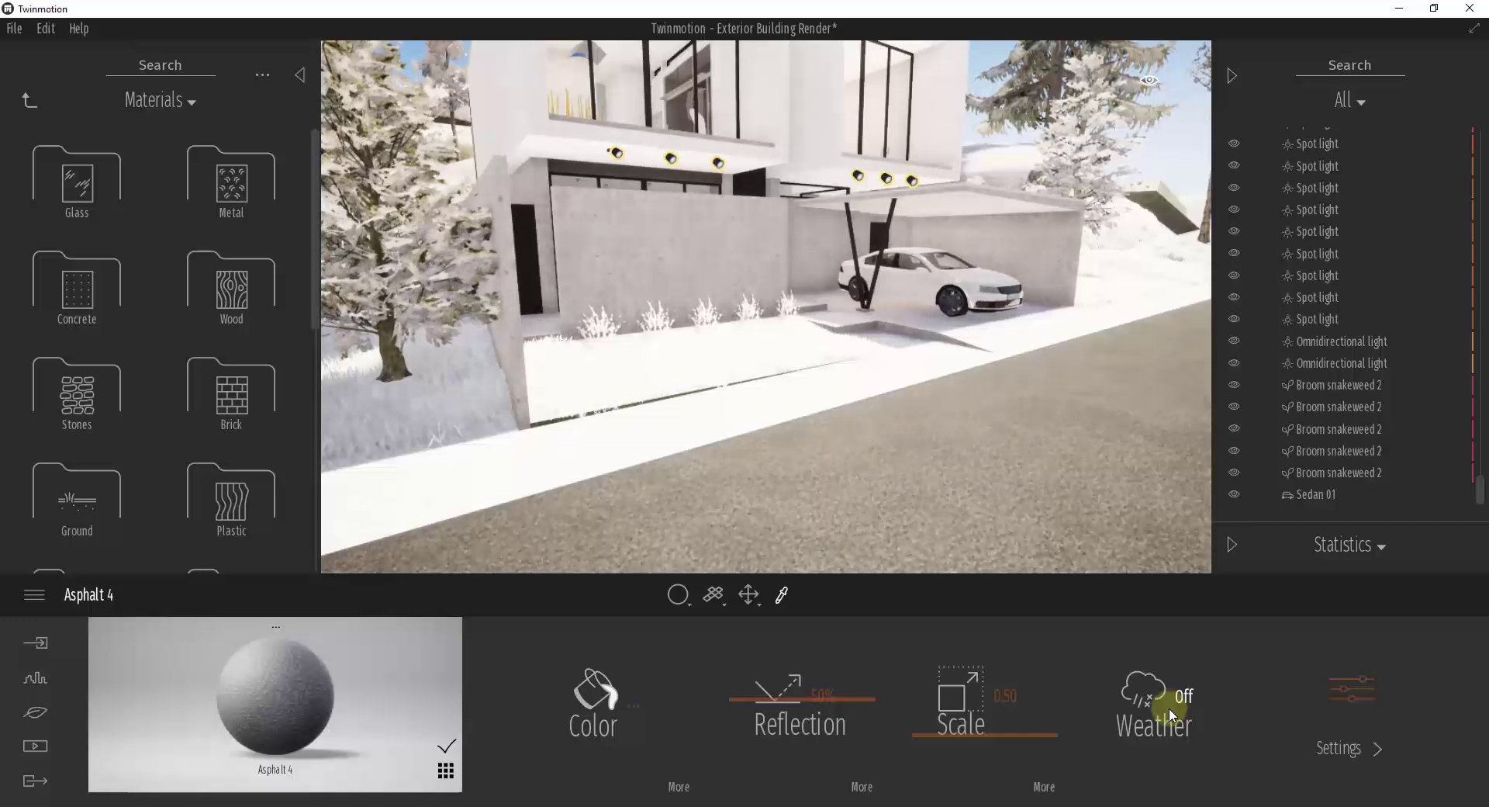
pyautogui.click(1170, 708)
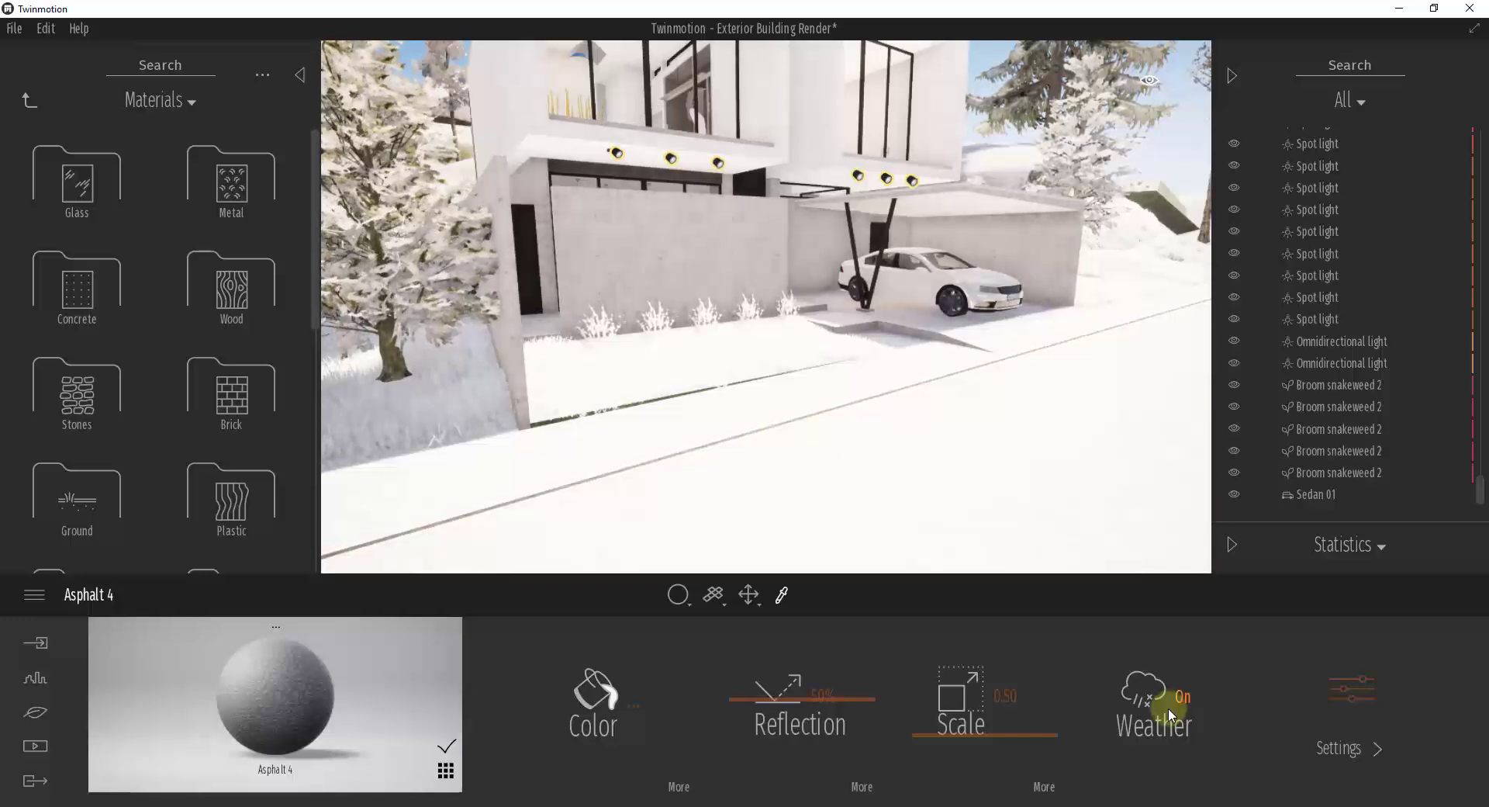
pyautogui.click(1168, 708)
pyautogui.moveTo(874, 422); pyautogui.dragTo(951, 438, button='right')
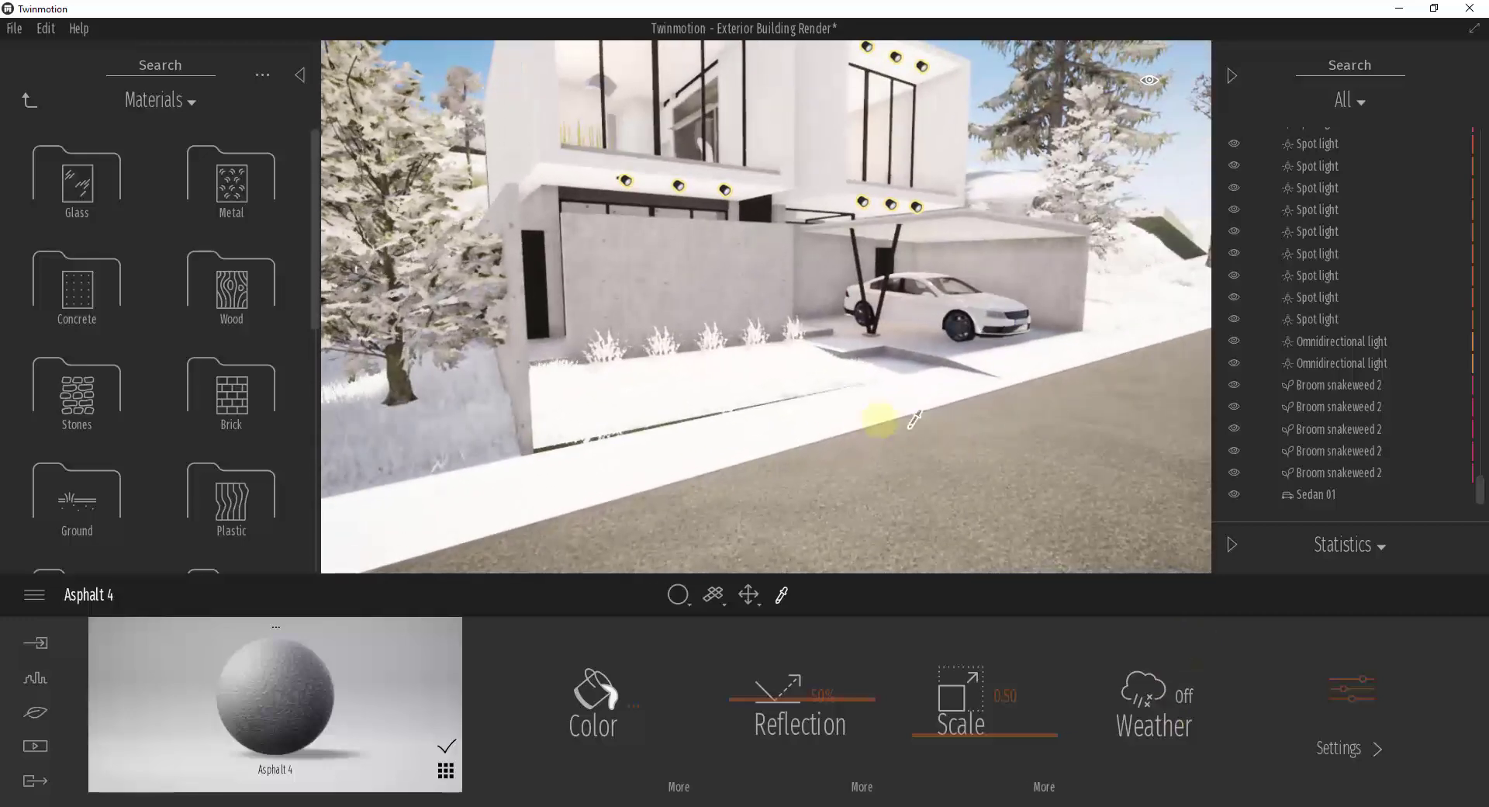
pyautogui.click(1170, 706)
pyautogui.click(1171, 706)
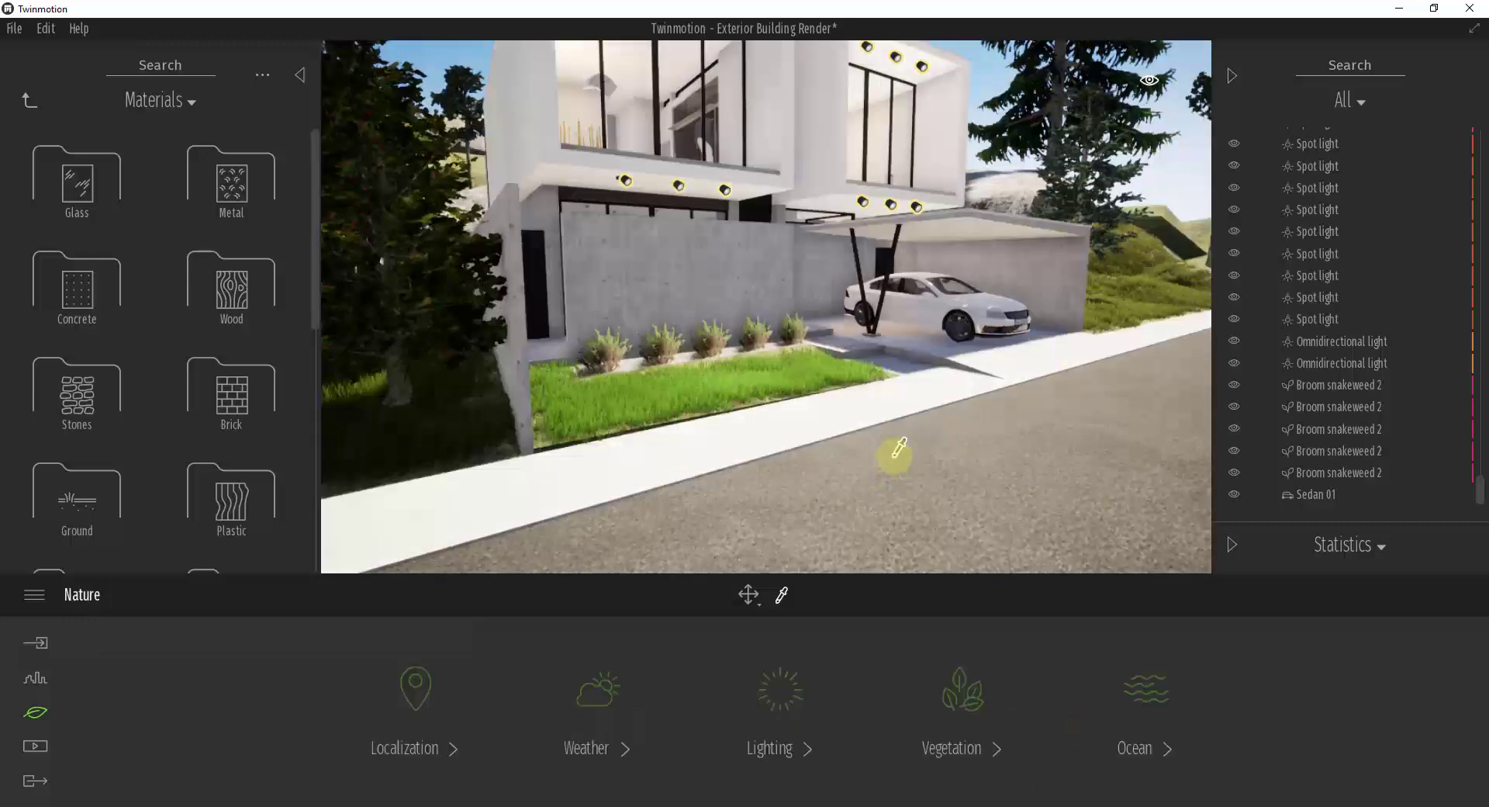
pyautogui.moveTo(920, 451); pyautogui.dragTo(921, 452, button='right')
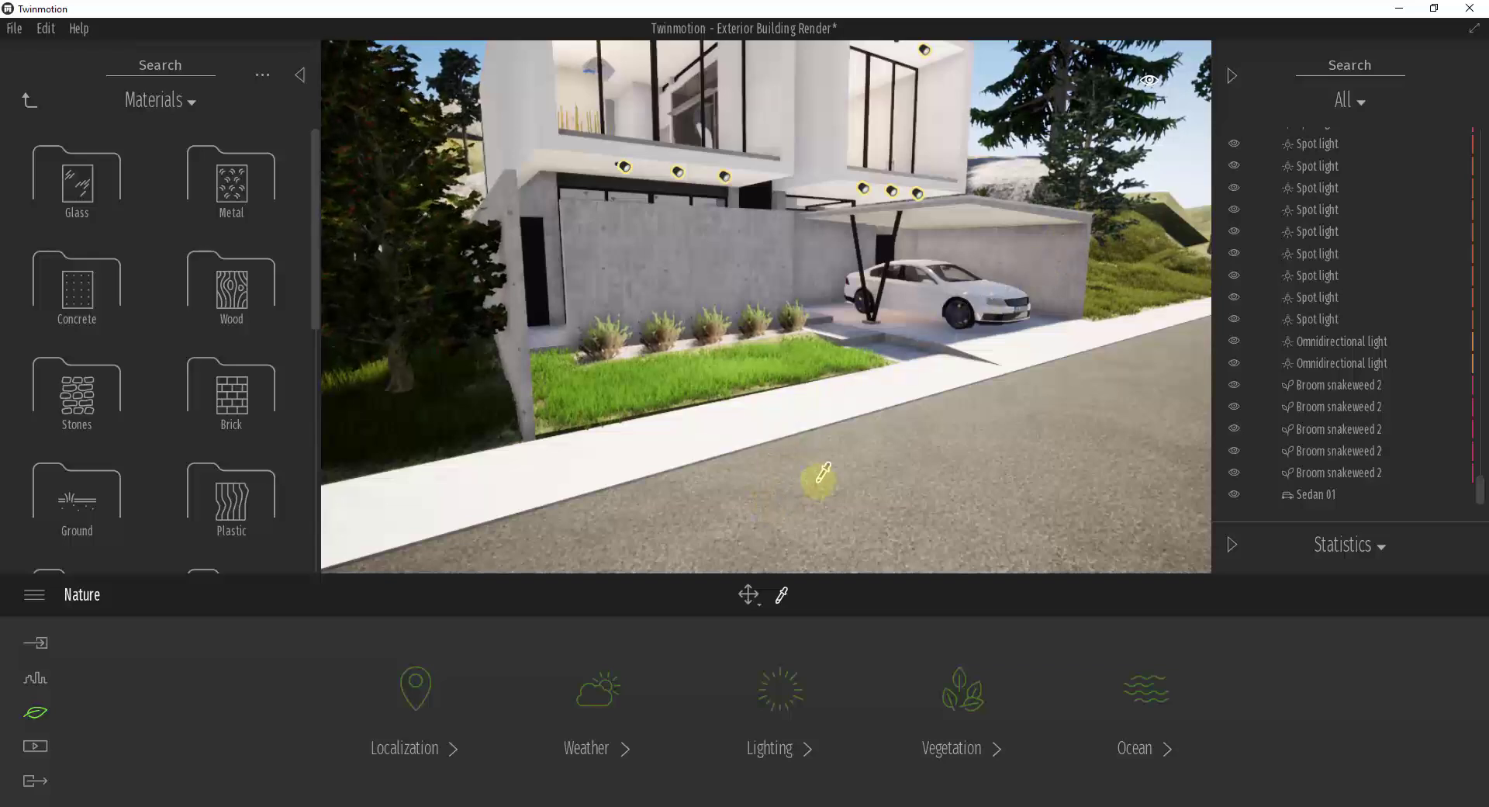
# Pick the concrete wall's material and try its Metallicness slider and texture options
pyautogui.click(707, 263)
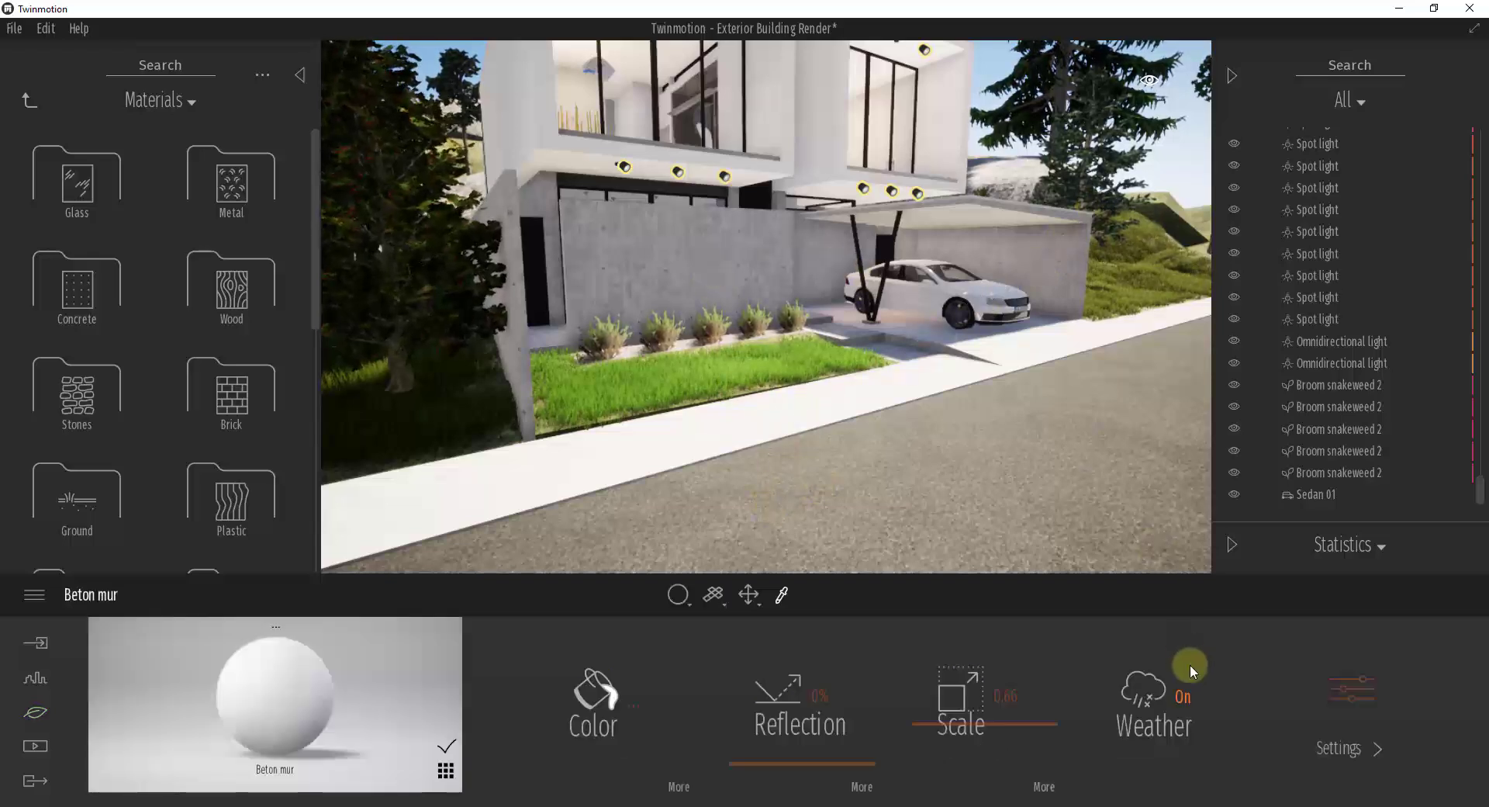
pyautogui.click(1354, 691)
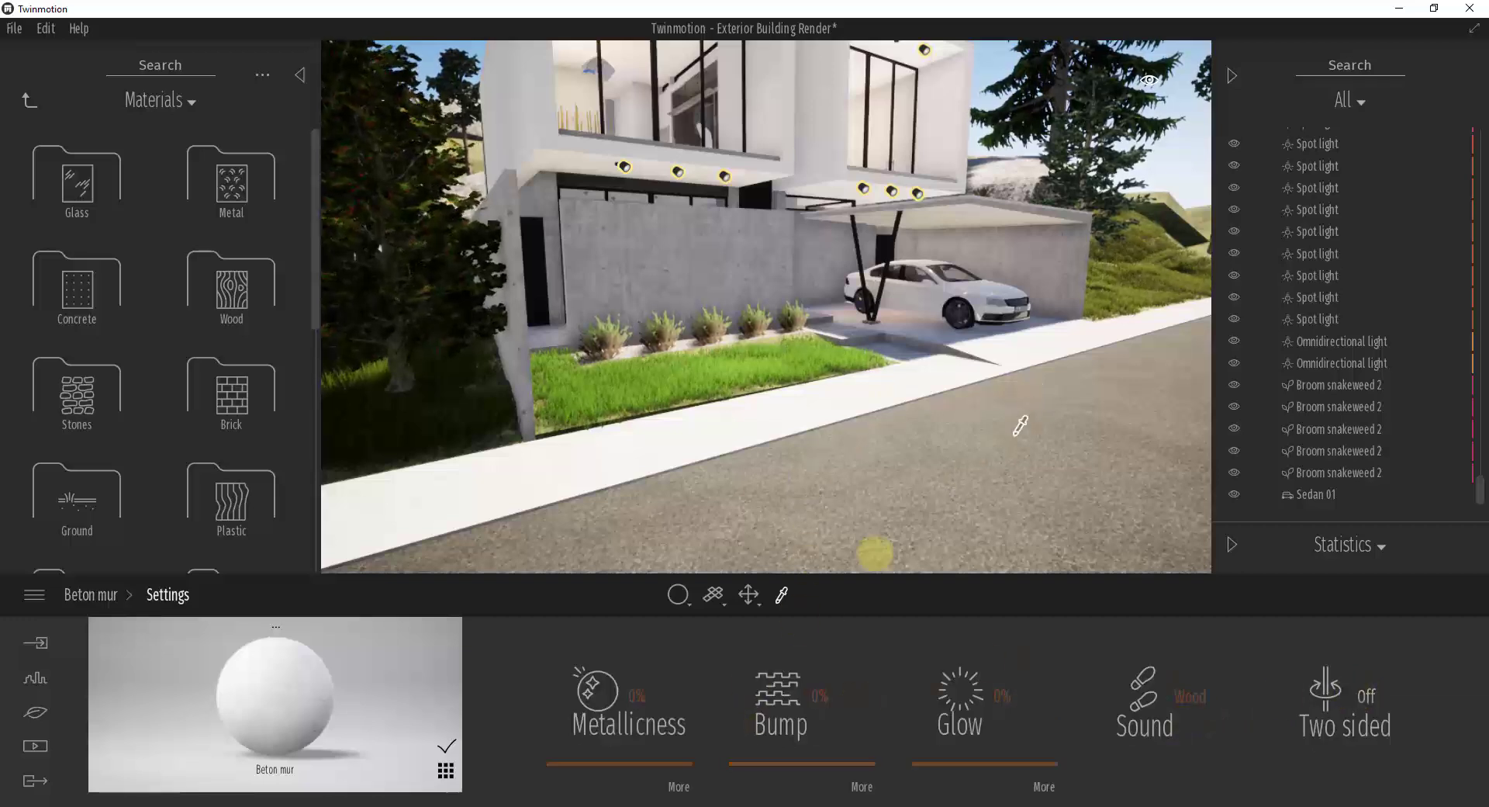
pyautogui.moveTo(665, 755); pyautogui.dragTo(640, 805)
pyautogui.click(677, 787)
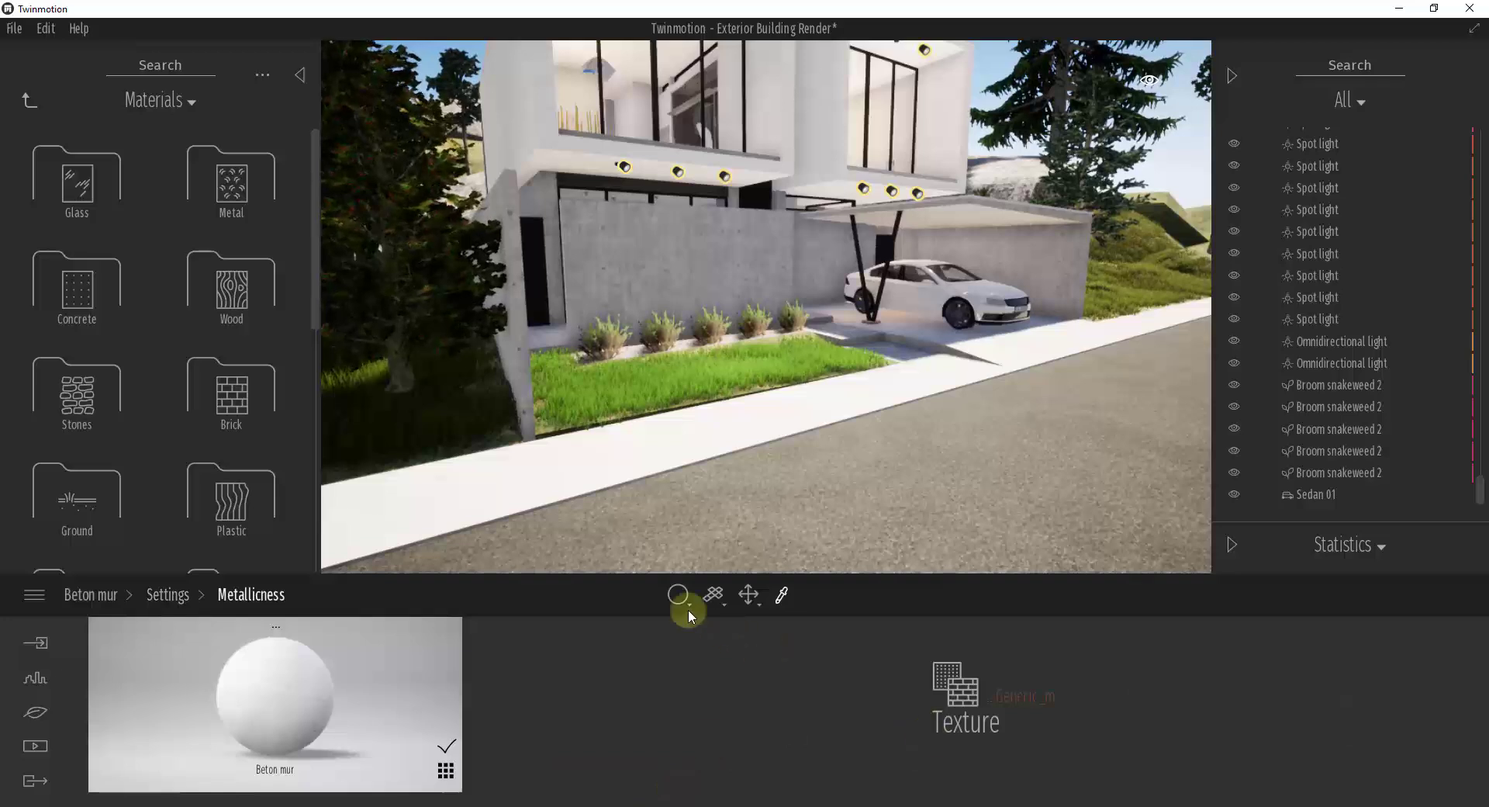
pyautogui.click(193, 594)
# Raise the Beton mur Bump to 99%, viewing the wall up close
pyautogui.moveTo(817, 771); pyautogui.dragTo(830, 630)
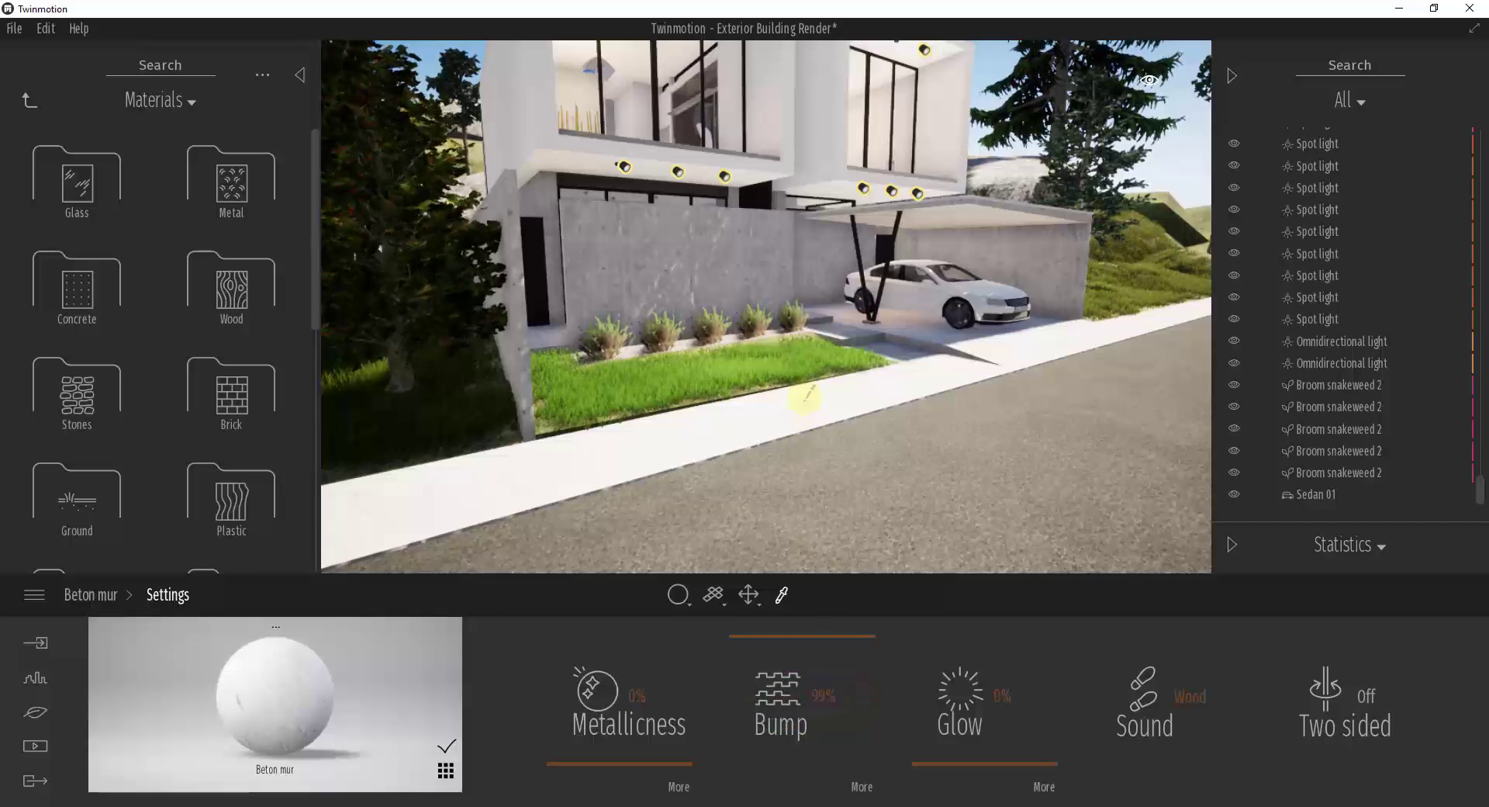
pyautogui.scroll(-3, 804, 400)
pyautogui.moveTo(804, 400); pyautogui.dragTo(811, 396, button='right')
pyautogui.scroll(6, 805, 398)
pyautogui.scroll(2, 804, 398)
pyautogui.scroll(-3, 804, 397)
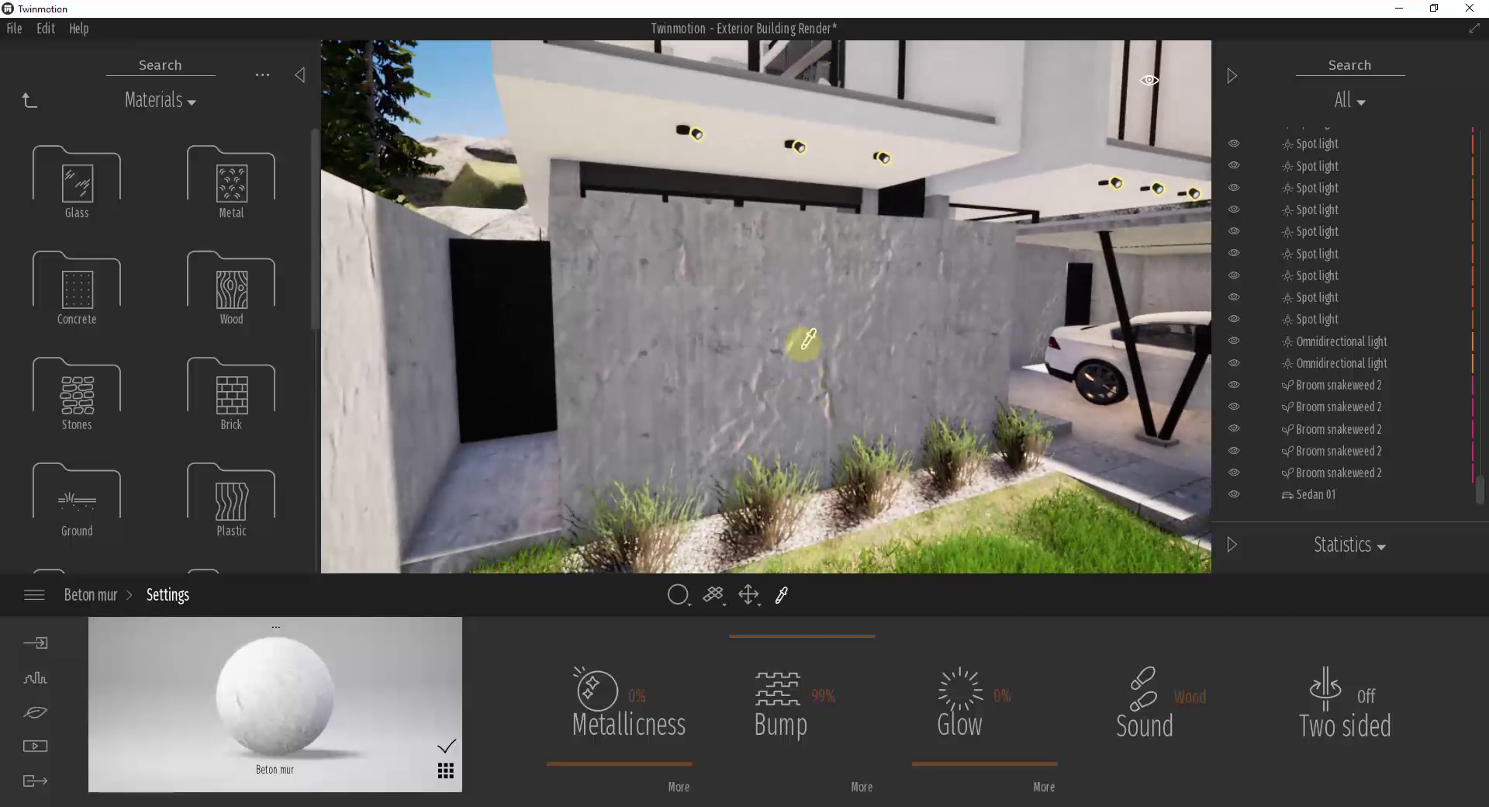
pyautogui.moveTo(842, 405); pyautogui.dragTo(838, 402, button='right')
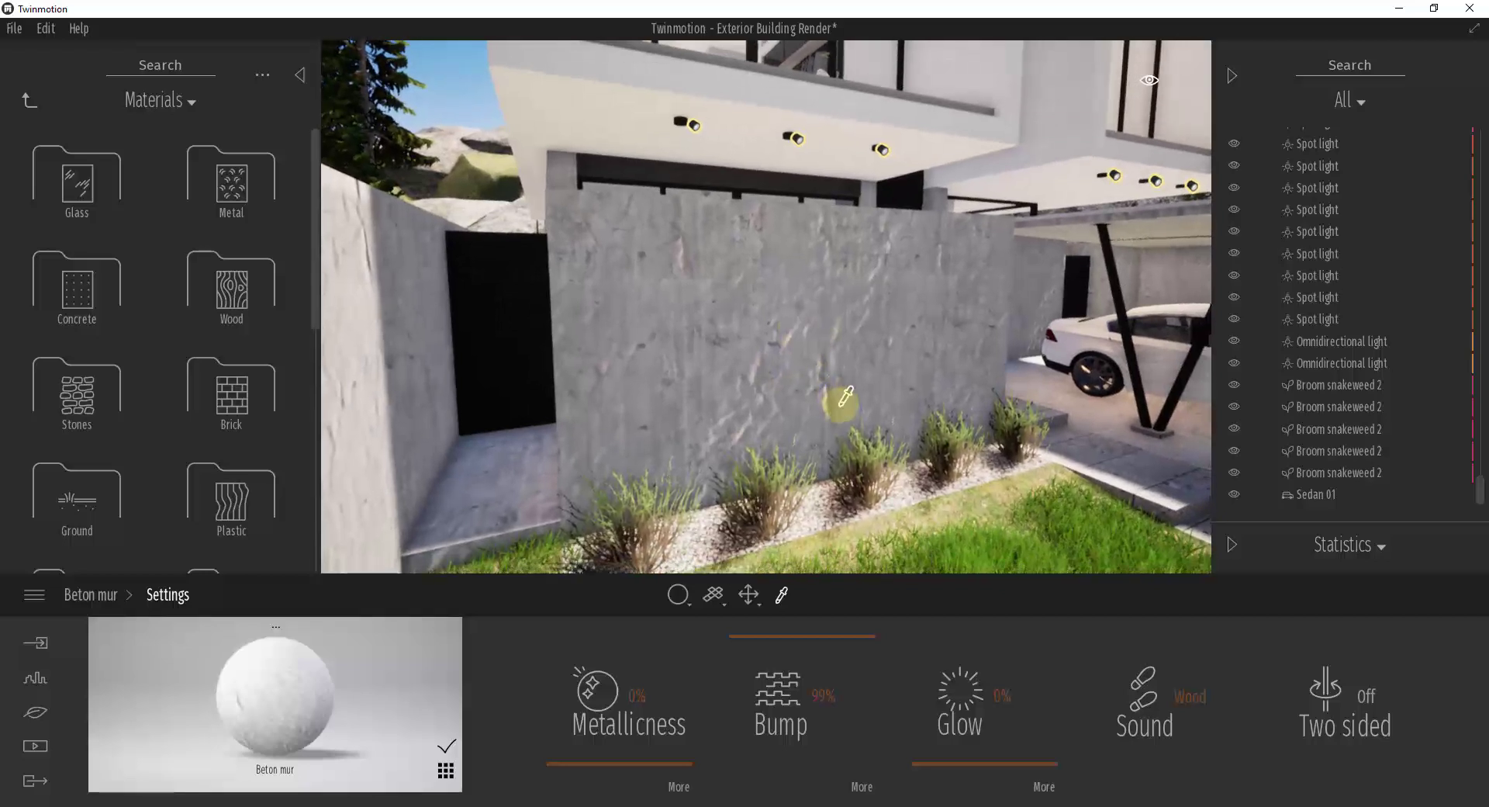
# Refresh the Bump normal-map texture to a crumpled pattern, then return to Settings
pyautogui.click(861, 788)
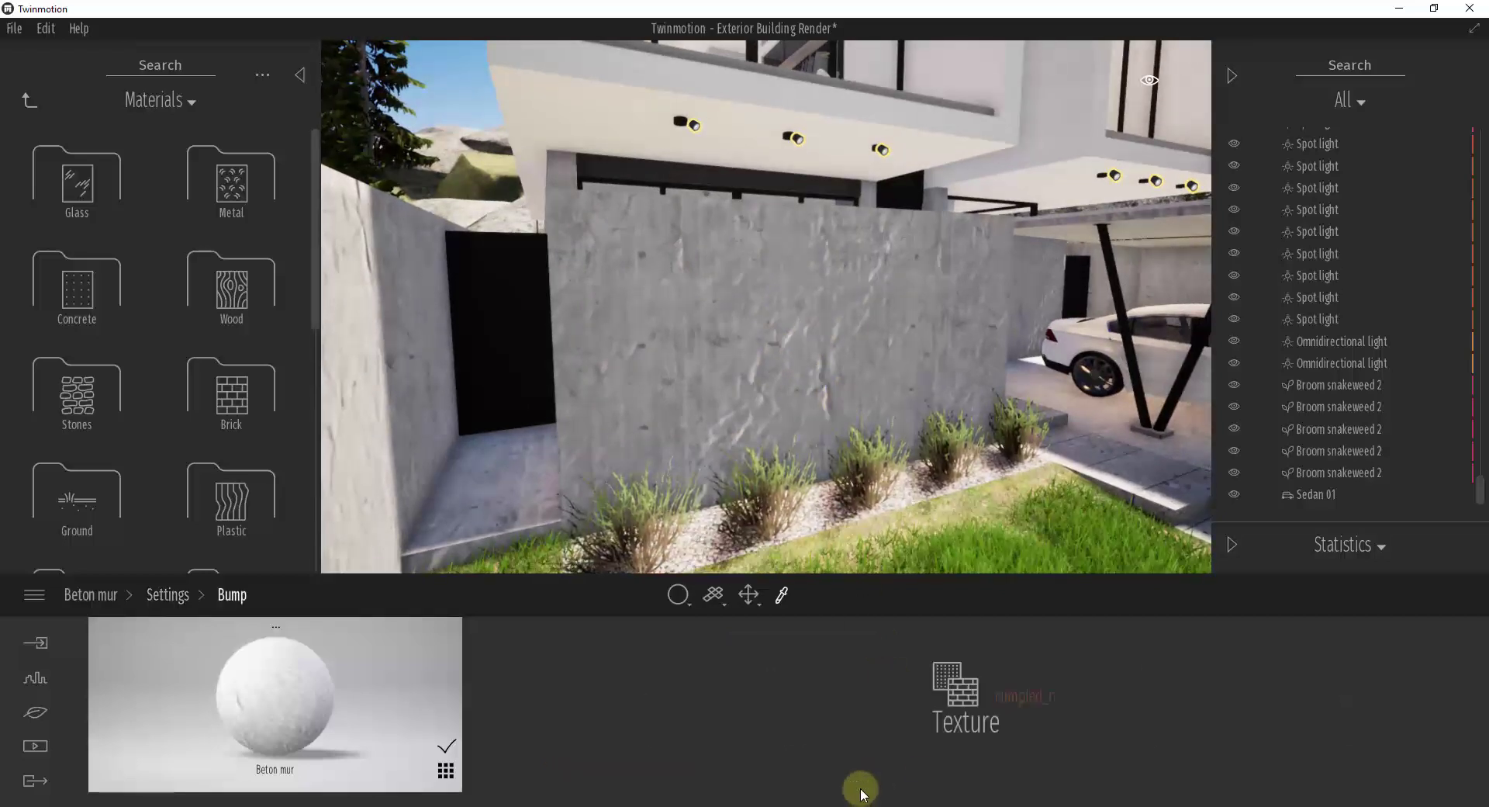
pyautogui.click(985, 699)
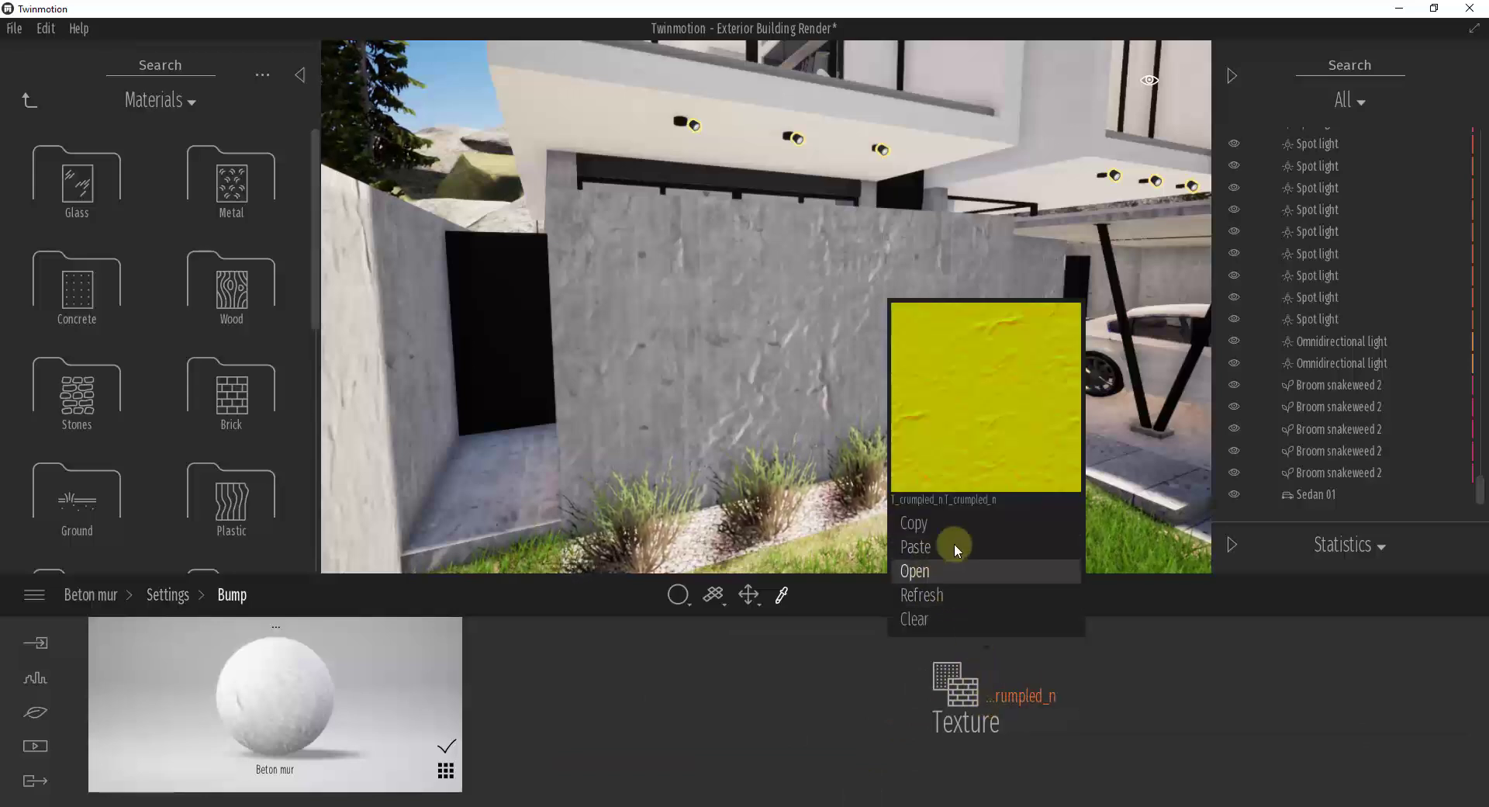
pyautogui.click(937, 597)
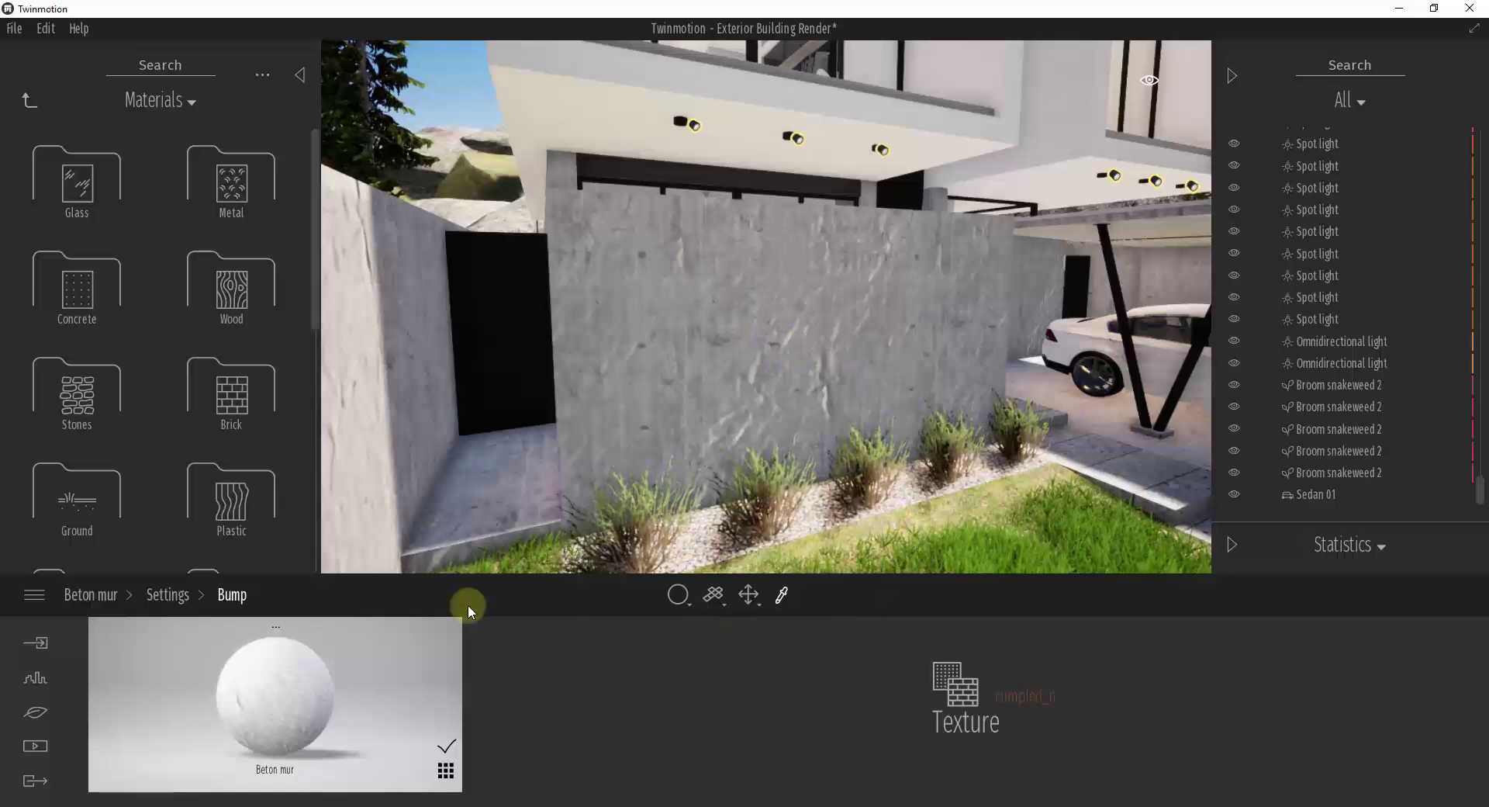
pyautogui.click(179, 594)
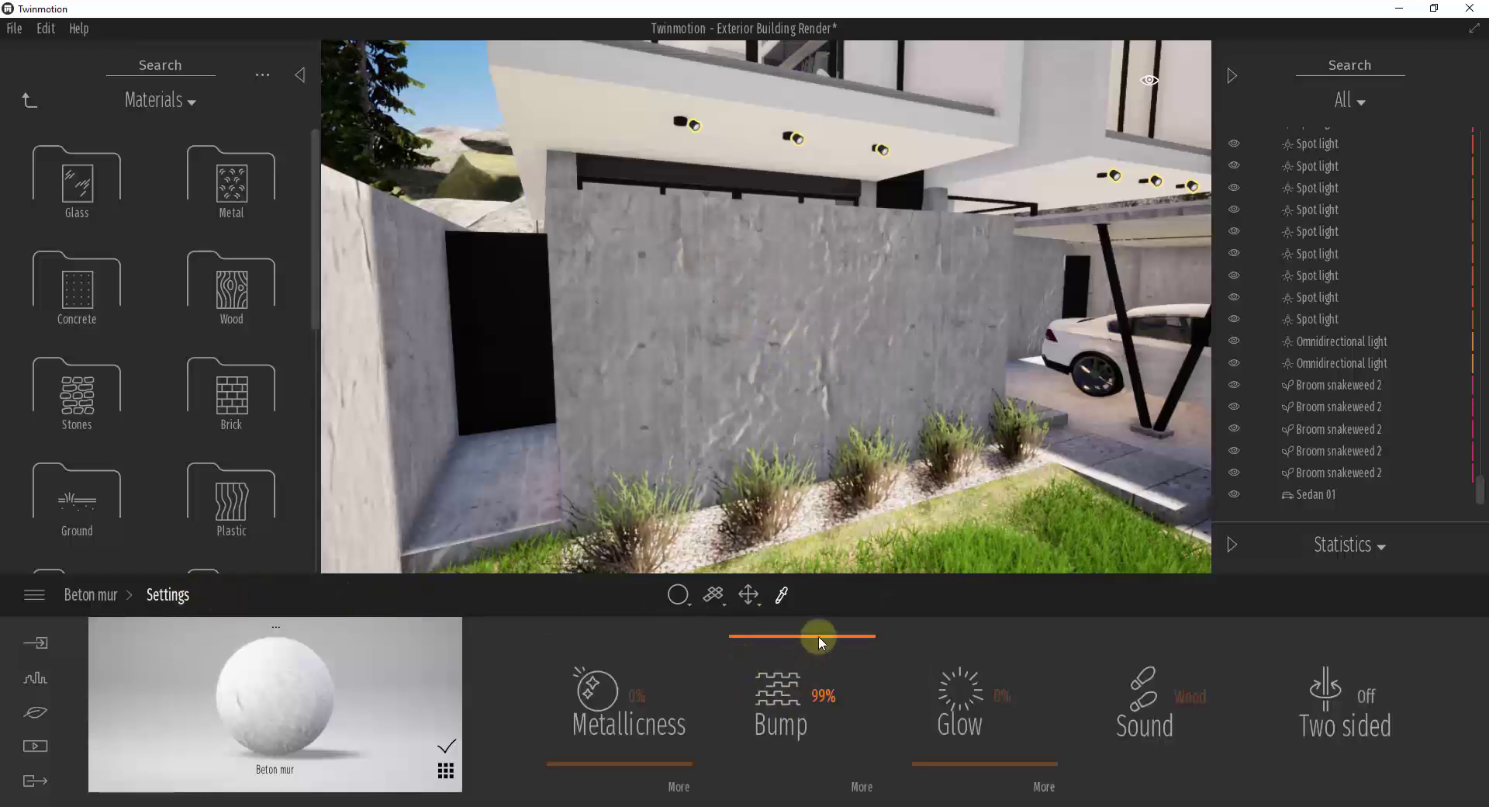
# Drop Beton mur's Bump to 0%, try Glow at 47%, then bring Glow back to 0%
pyautogui.moveTo(814, 704); pyautogui.dragTo(813, 778)
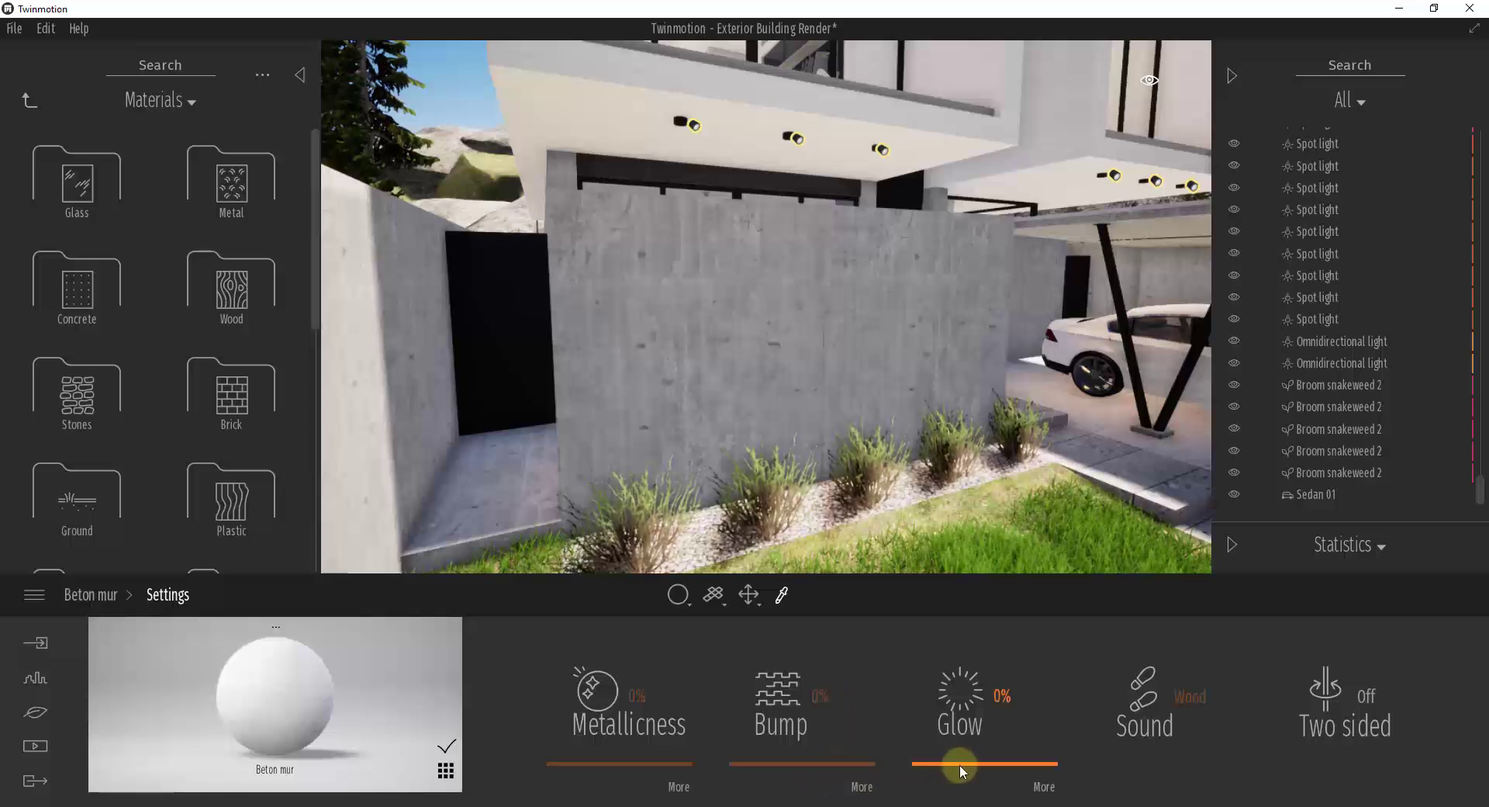
pyautogui.moveTo(960, 765); pyautogui.dragTo(969, 703)
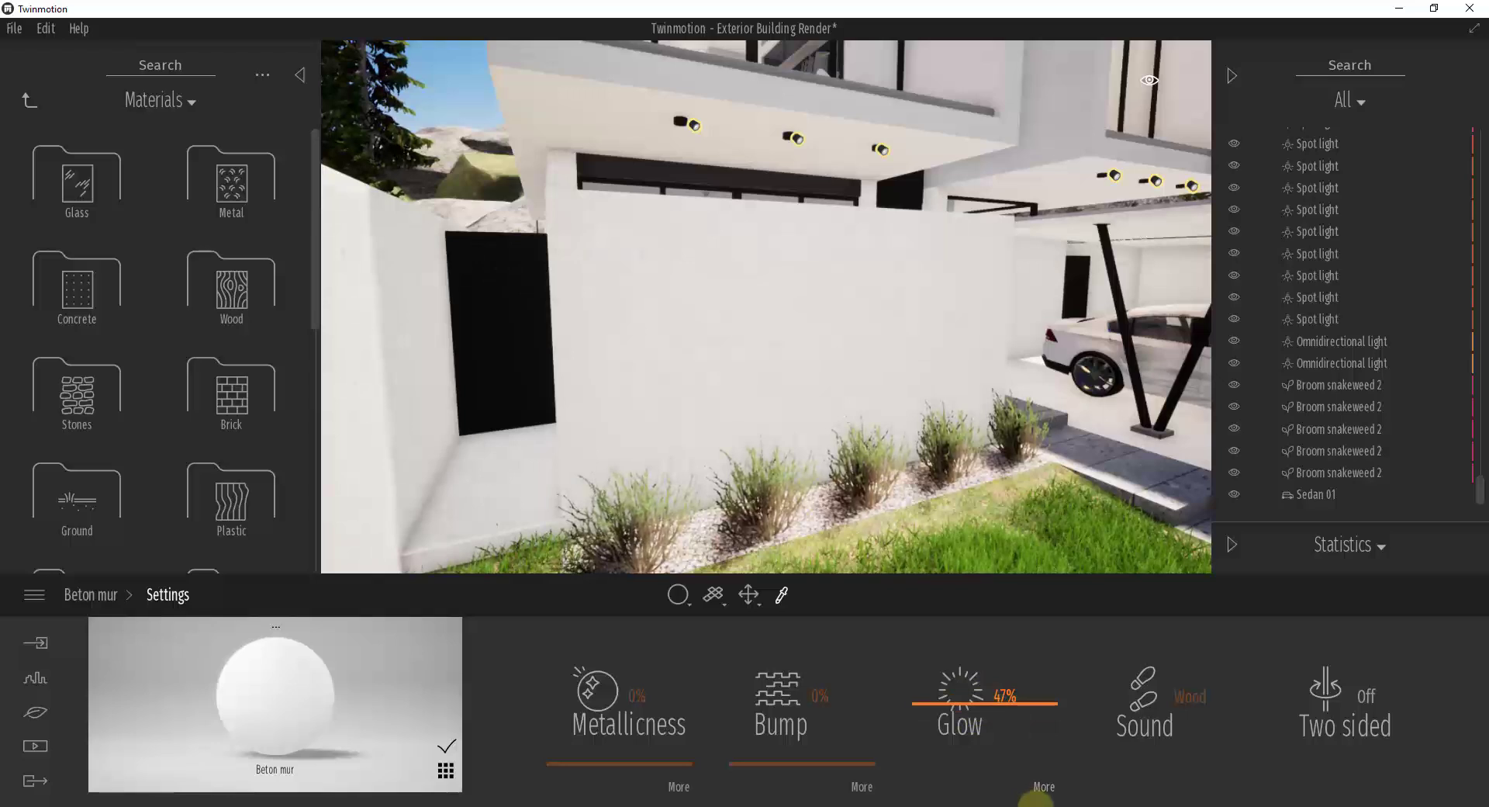
pyautogui.click(1038, 791)
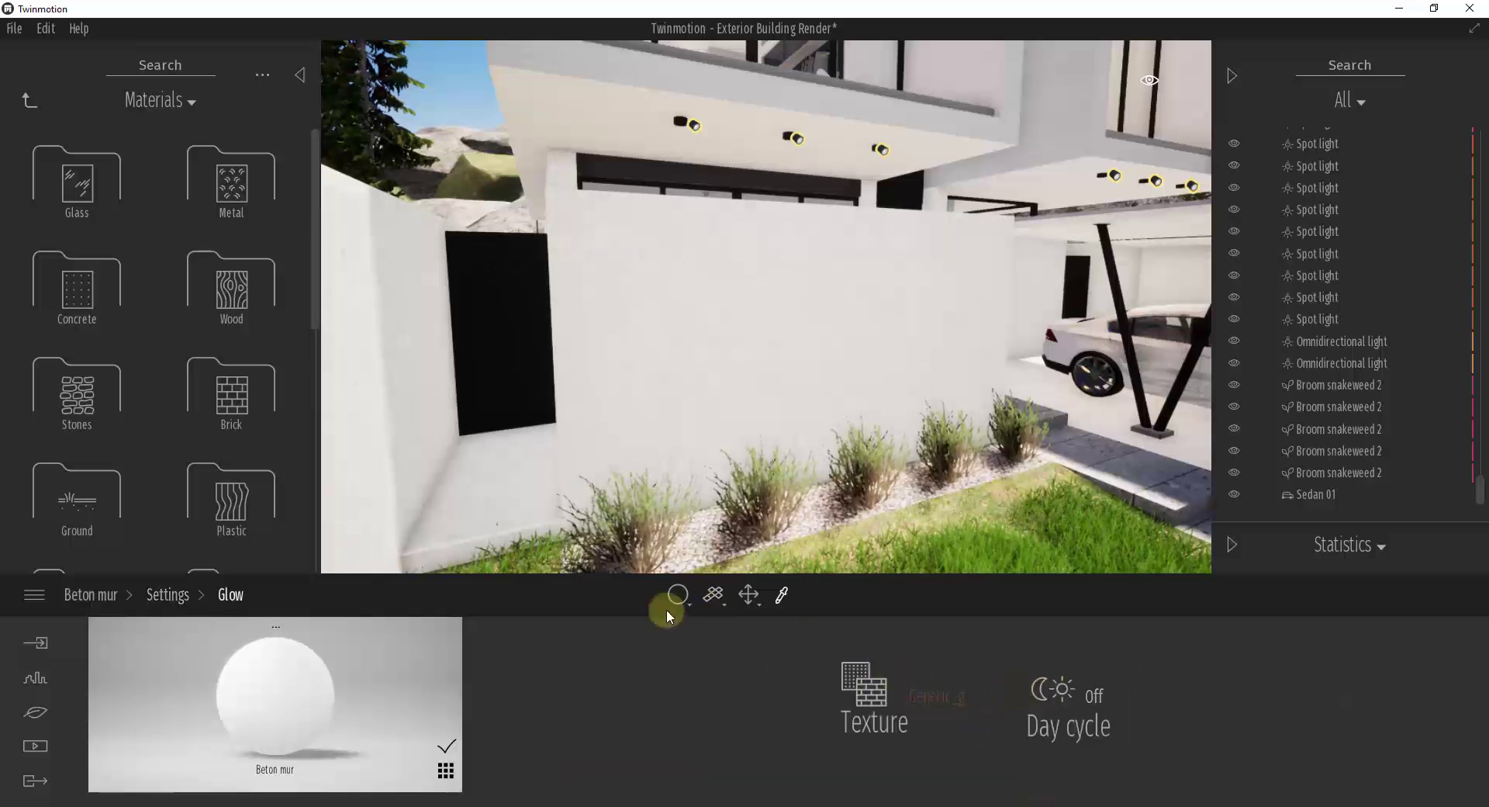
pyautogui.click(180, 594)
pyautogui.moveTo(992, 703); pyautogui.dragTo(984, 790)
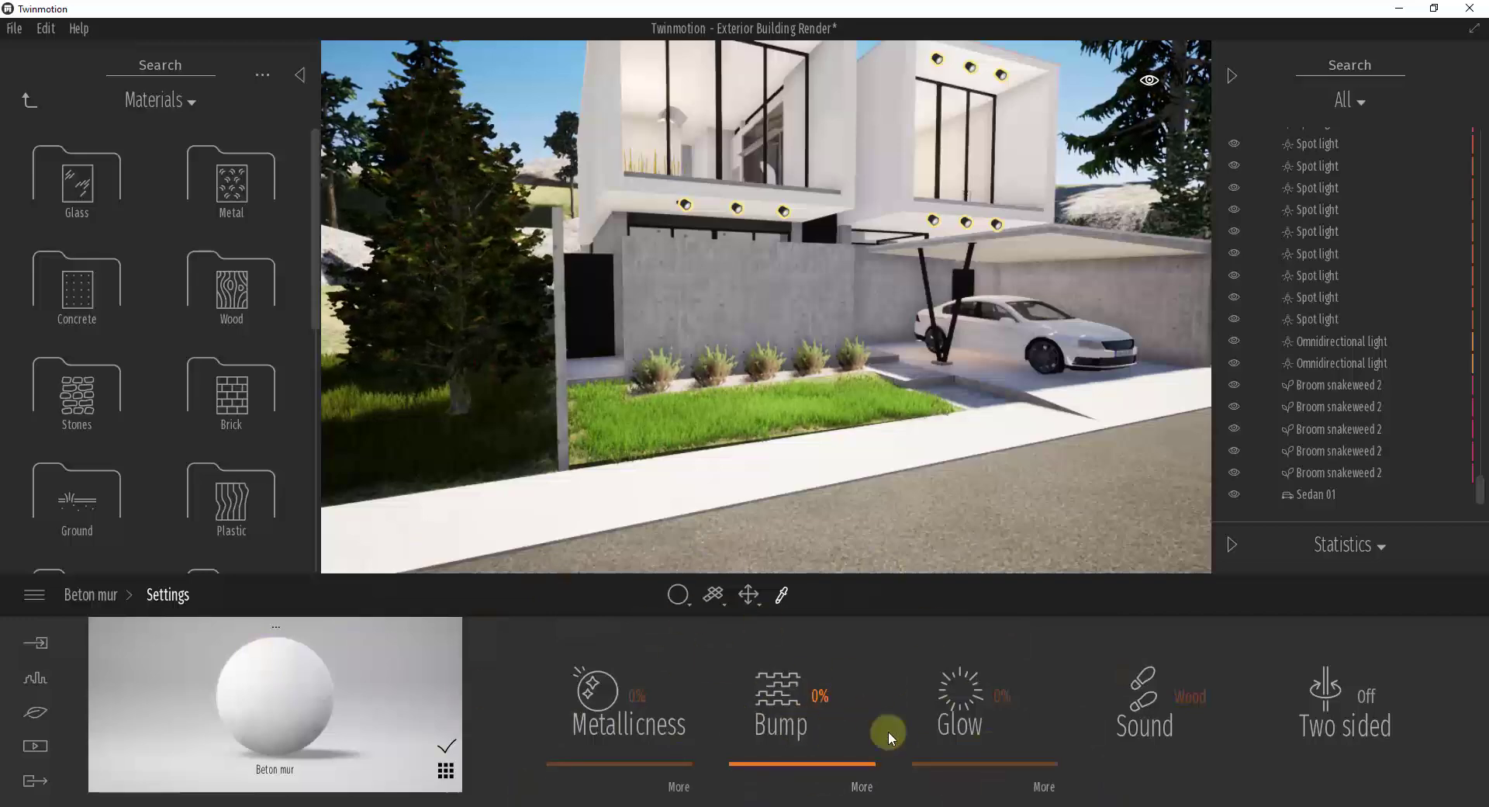
# Return to Beton mur's main colour and reflection properties and reframe the house front
pyautogui.click(107, 611)
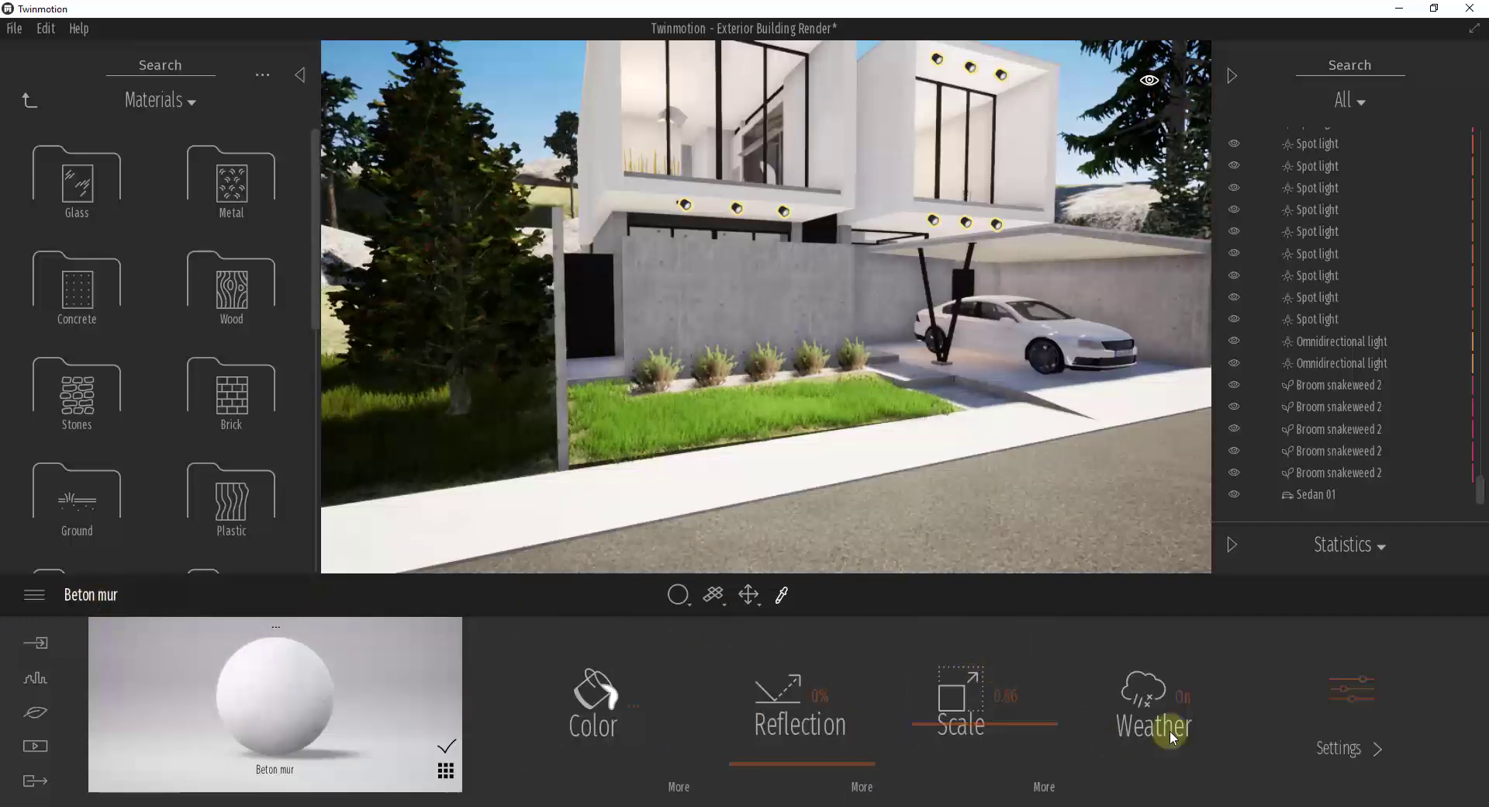
pyautogui.click(779, 599)
pyautogui.moveTo(713, 403); pyautogui.dragTo(711, 400, button='right')
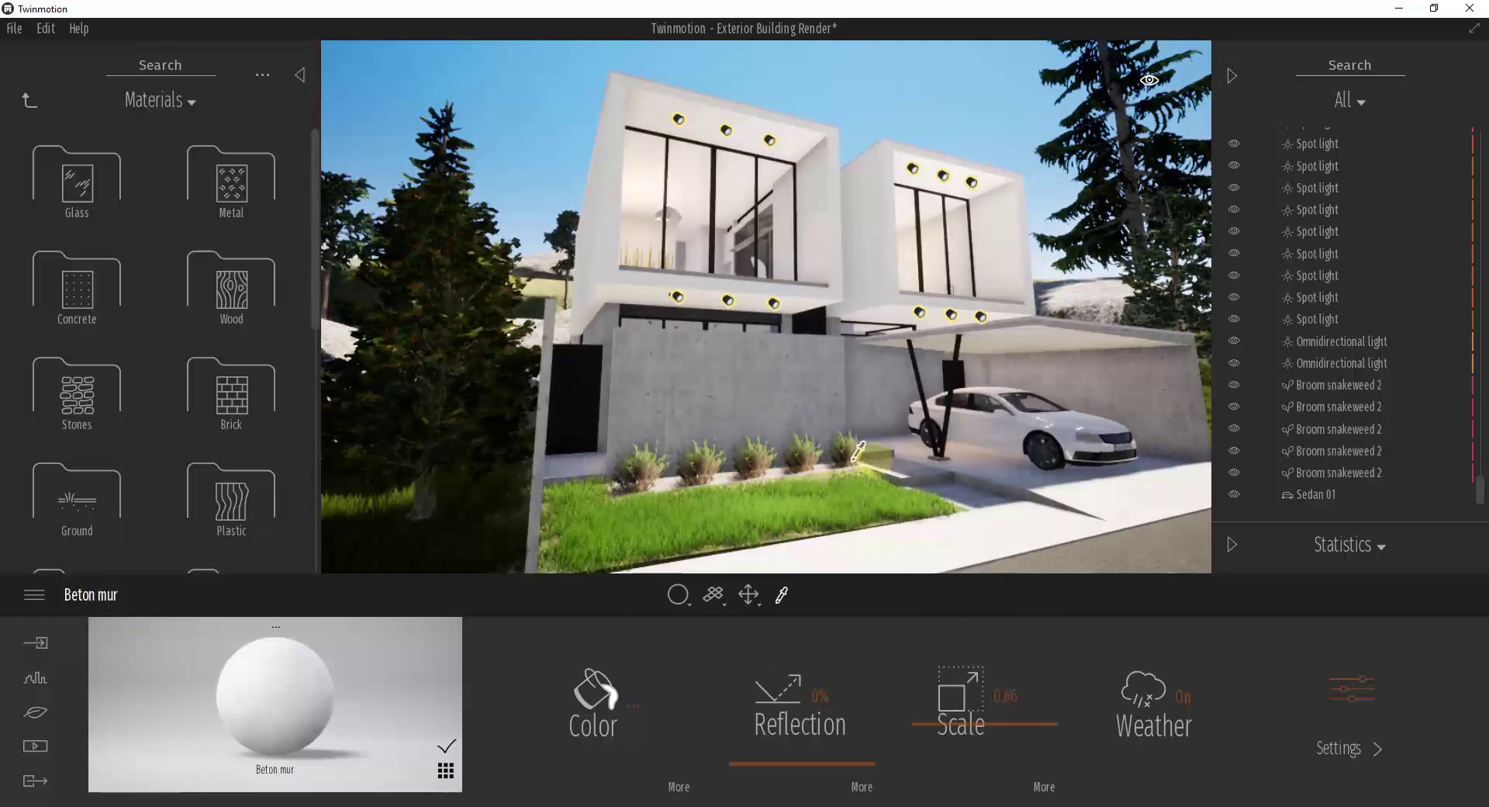
pyautogui.moveTo(943, 464); pyautogui.dragTo(943, 464, button='right')
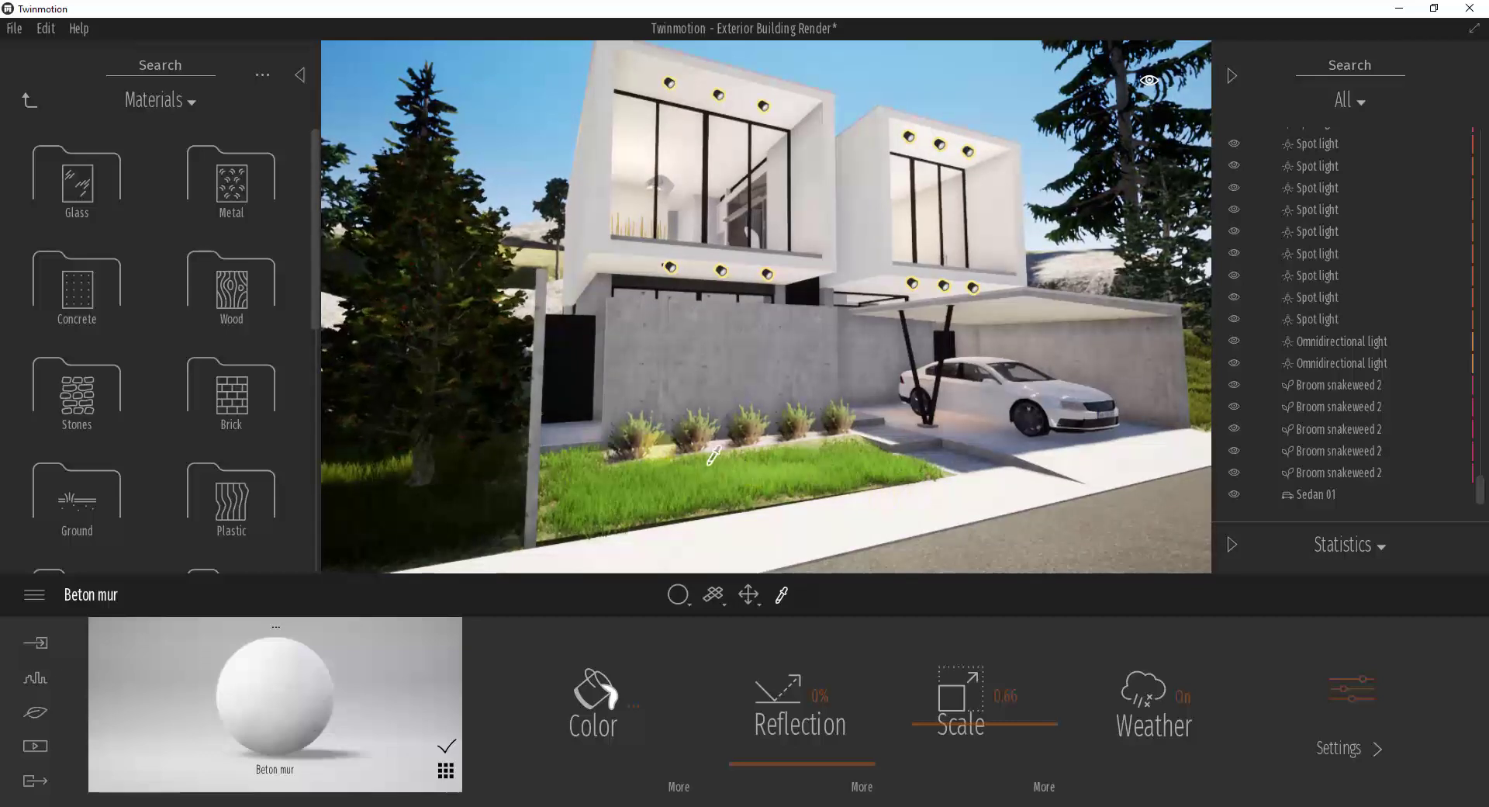
# Browse the library up to the Materials categories and open Concrete
pyautogui.click(85, 104)
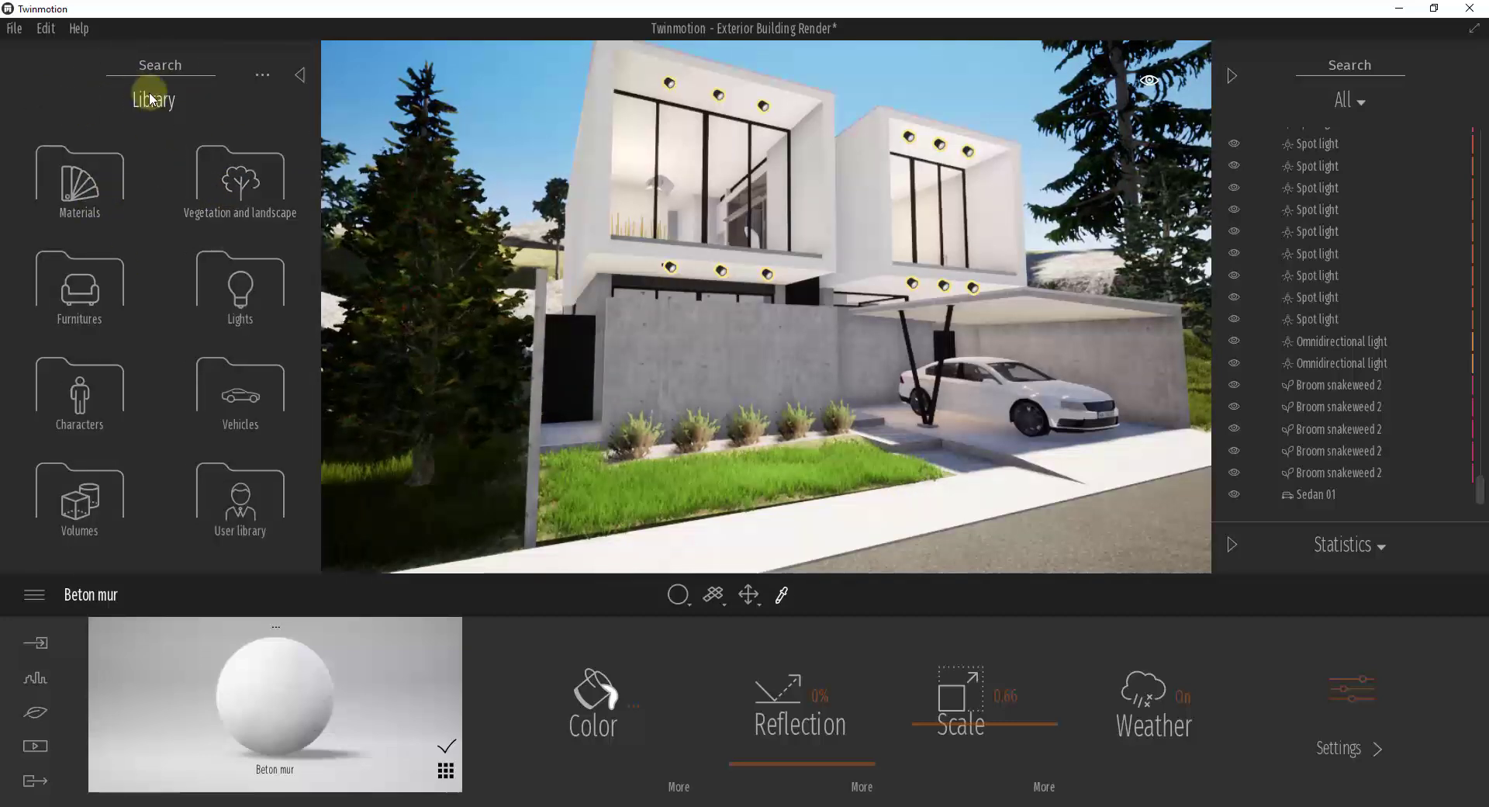
pyautogui.click(81, 203)
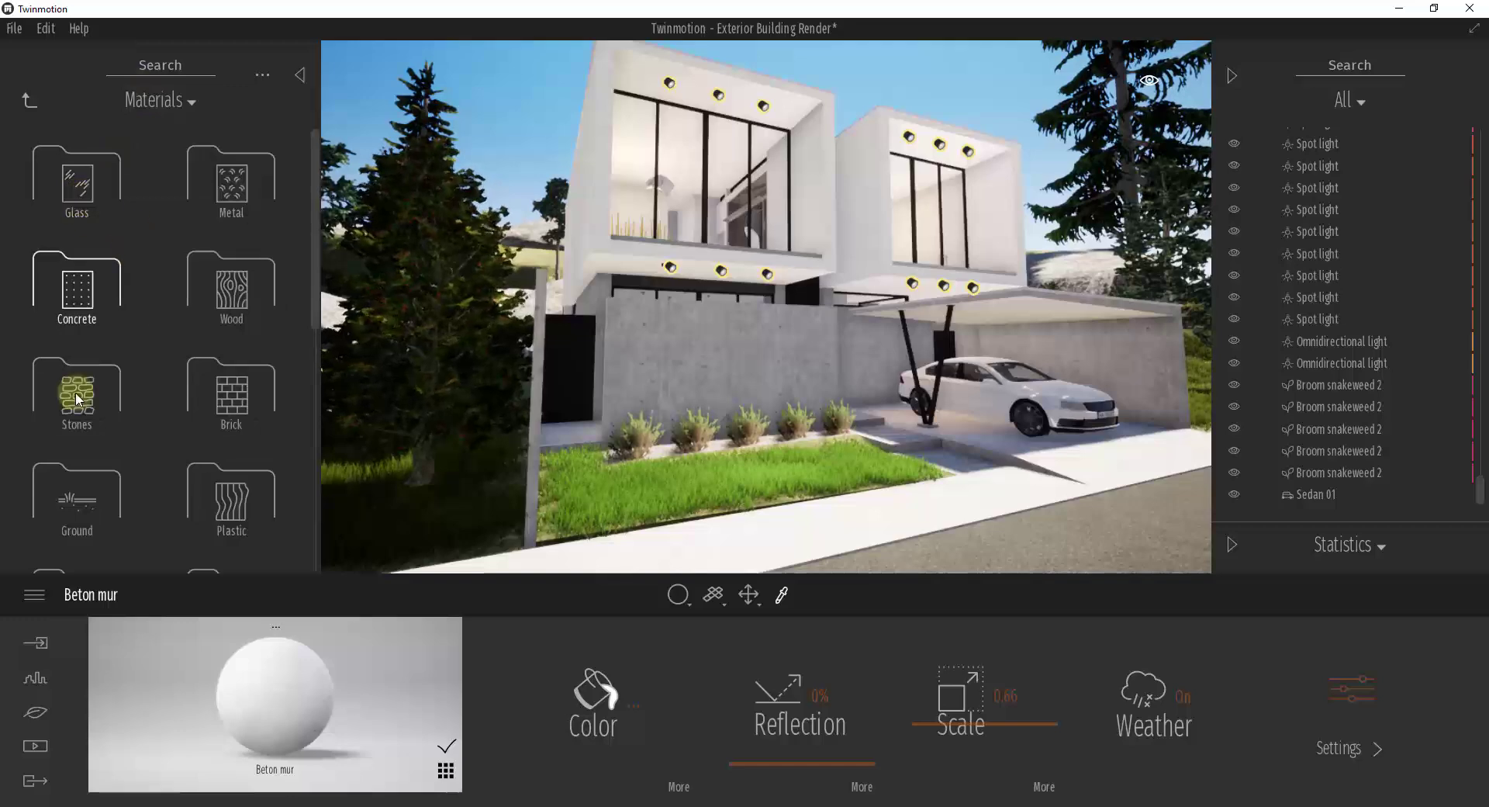
pyautogui.scroll(-3, 222, 419)
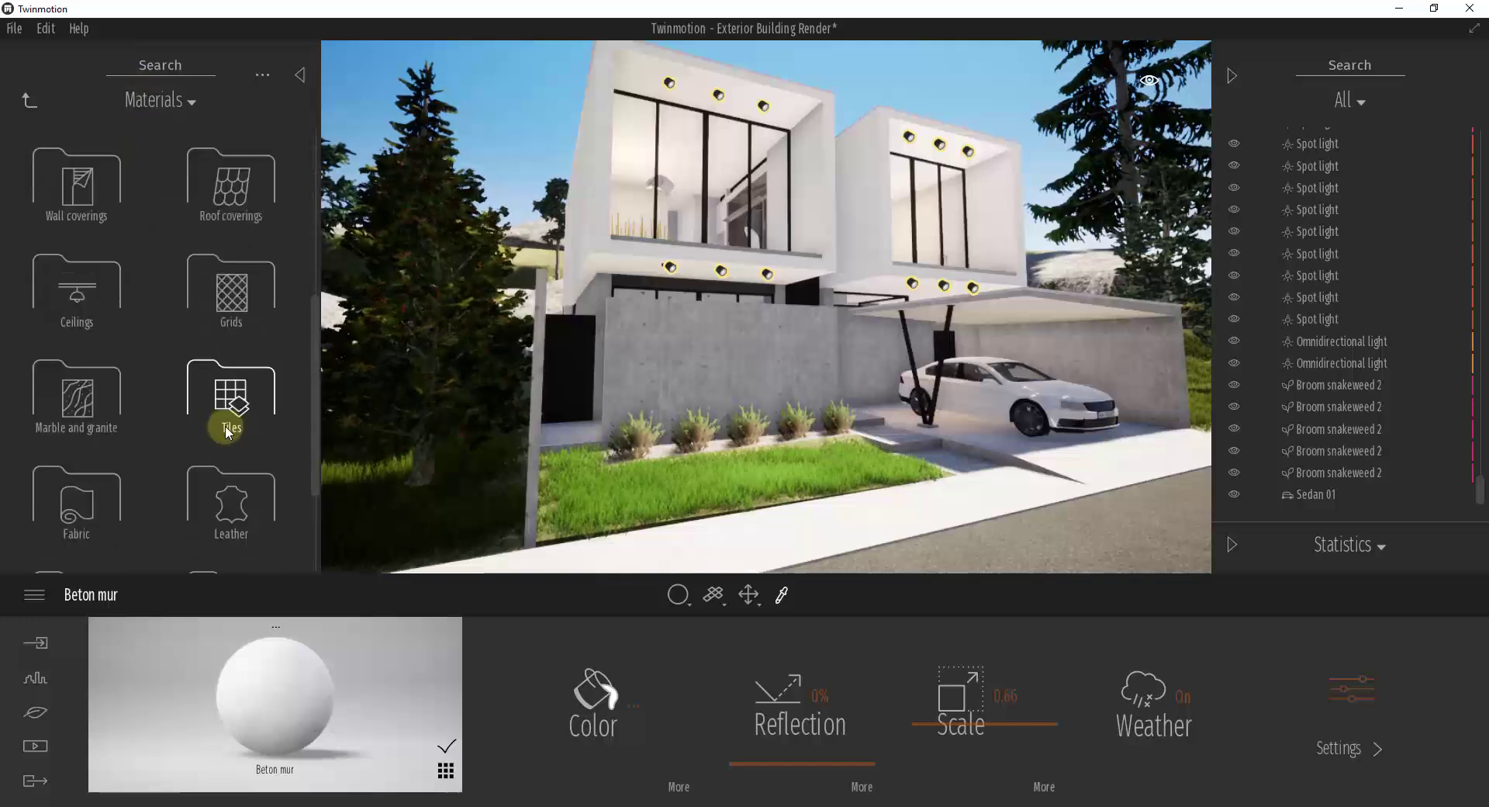
pyautogui.scroll(4, 216, 434)
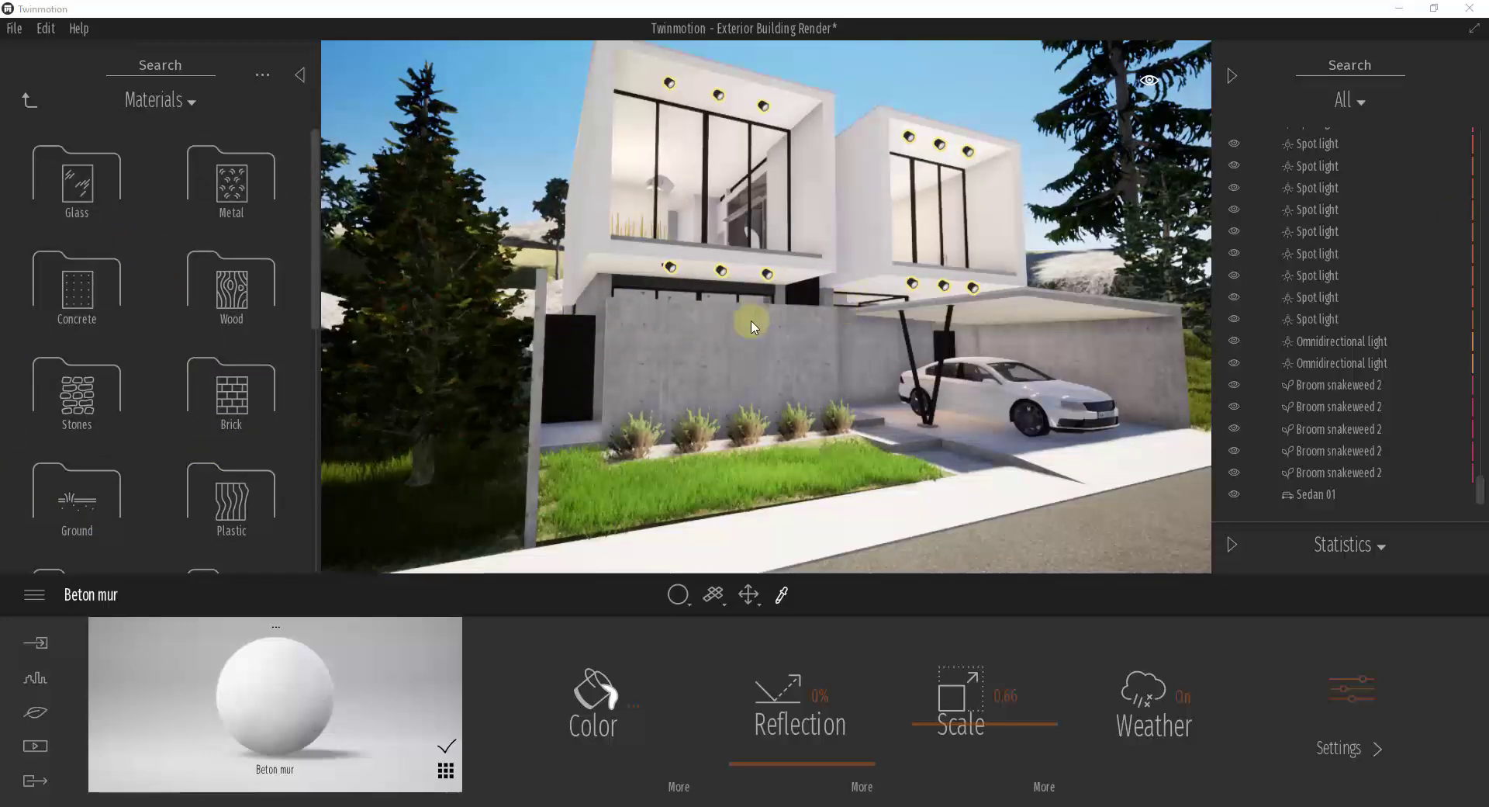
pyautogui.moveTo(712, 377); pyautogui.dragTo(719, 377, button='right')
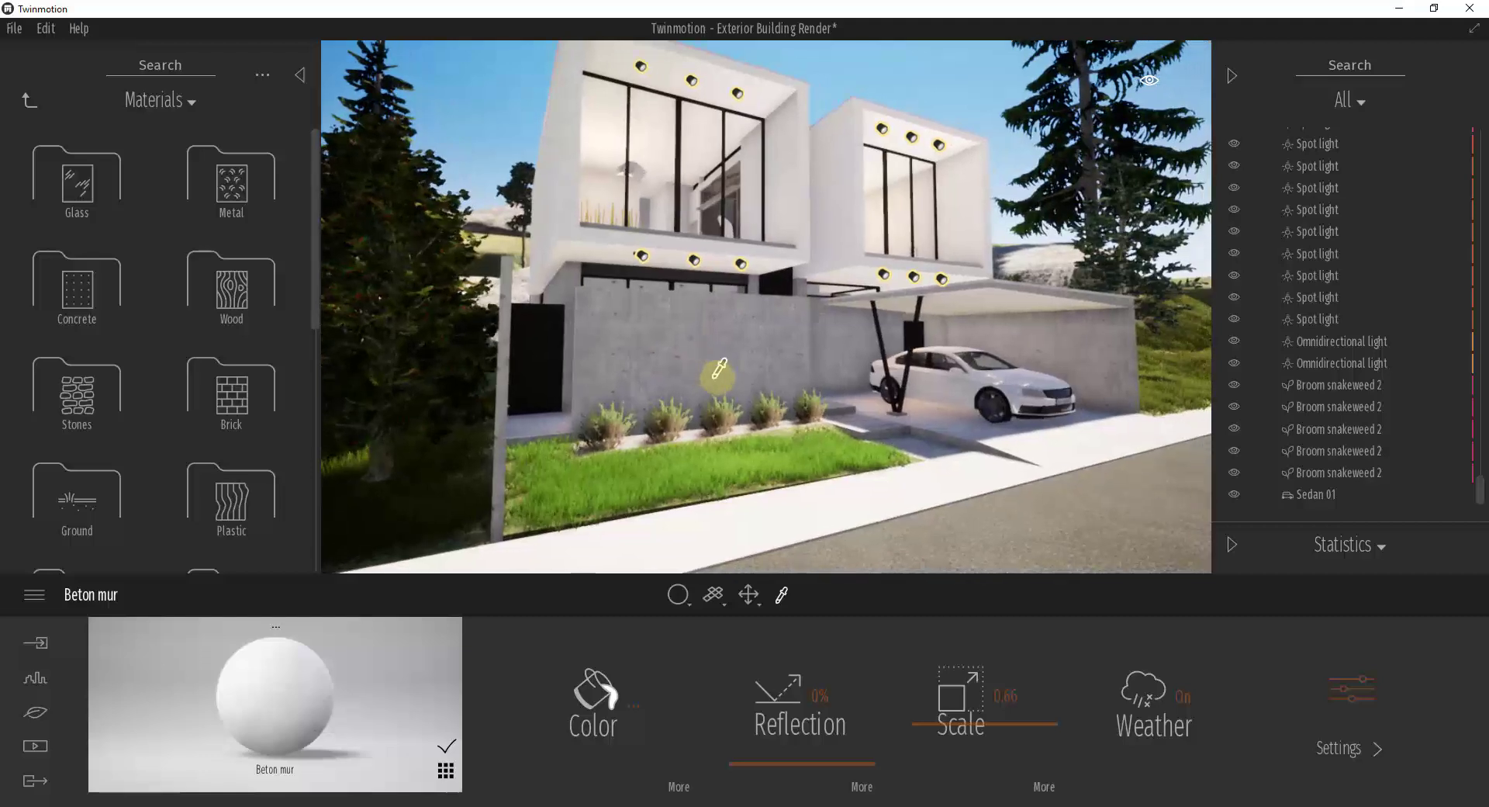
pyautogui.click(68, 287)
# Try Concrete slabs 02, Bare concrete 03 and Bare concrete 01 on the front wall
pyautogui.moveTo(74, 390)
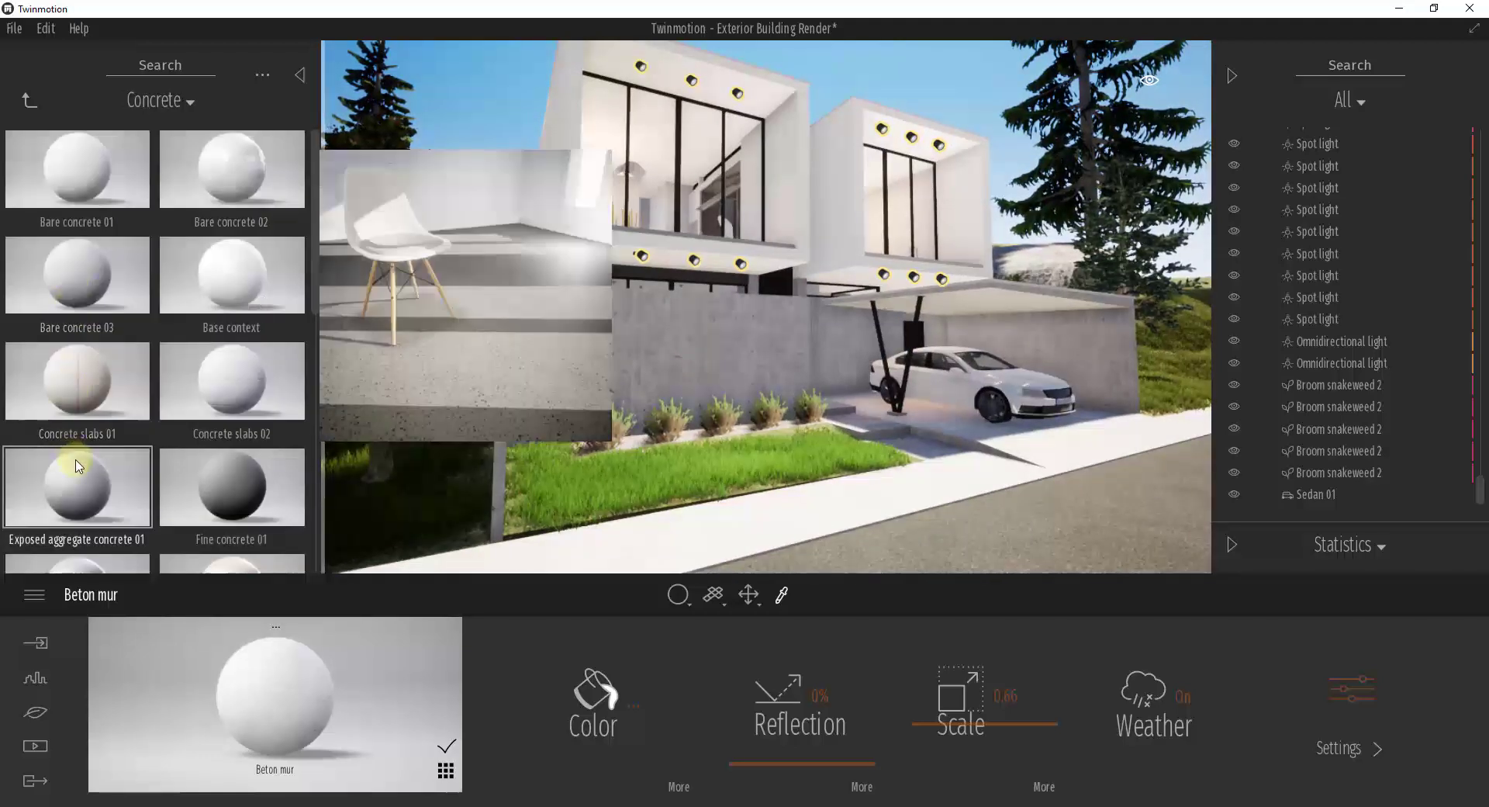
pyautogui.moveTo(230, 390)
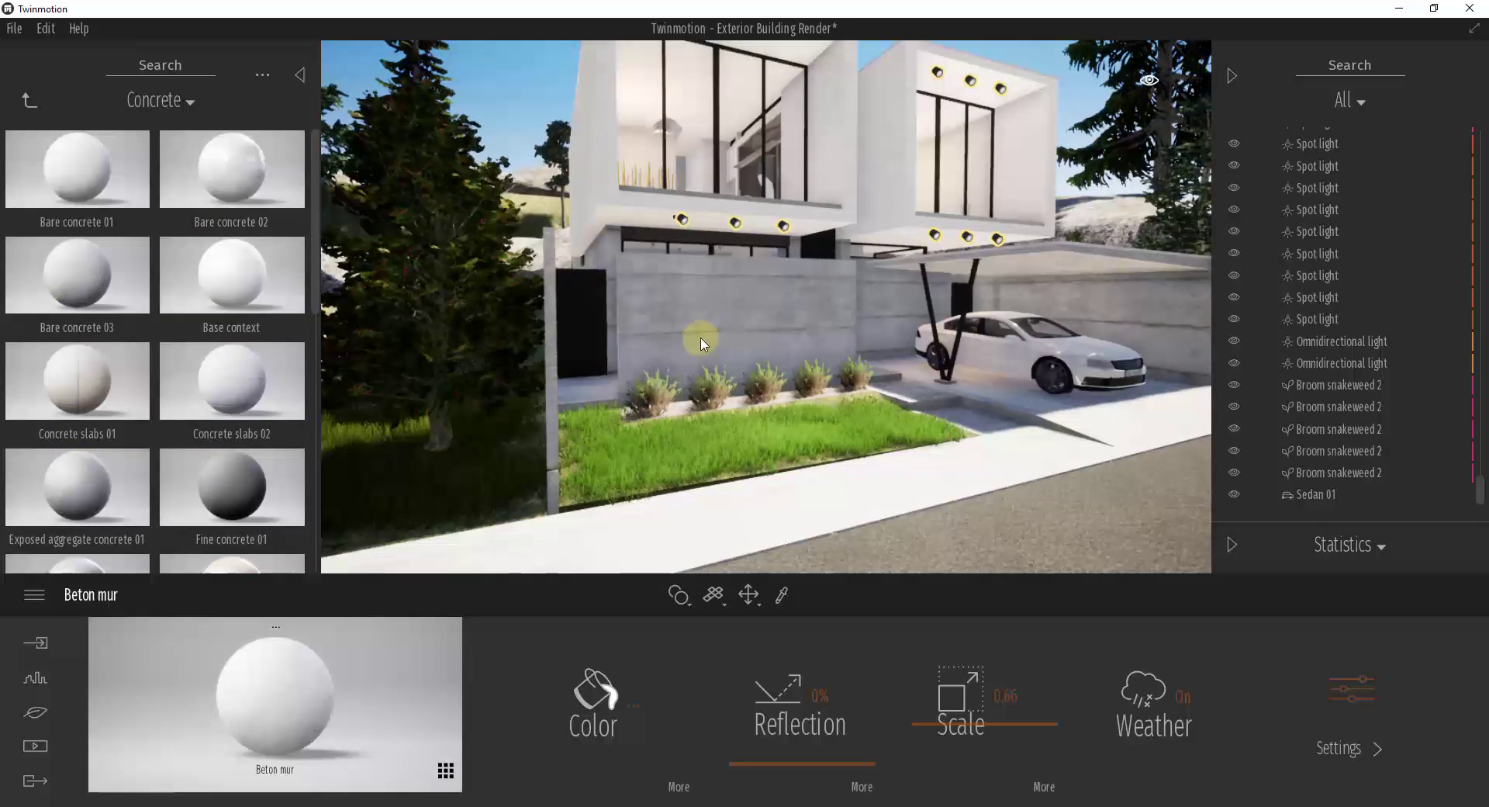
pyautogui.moveTo(703, 342); pyautogui.dragTo(698, 333)
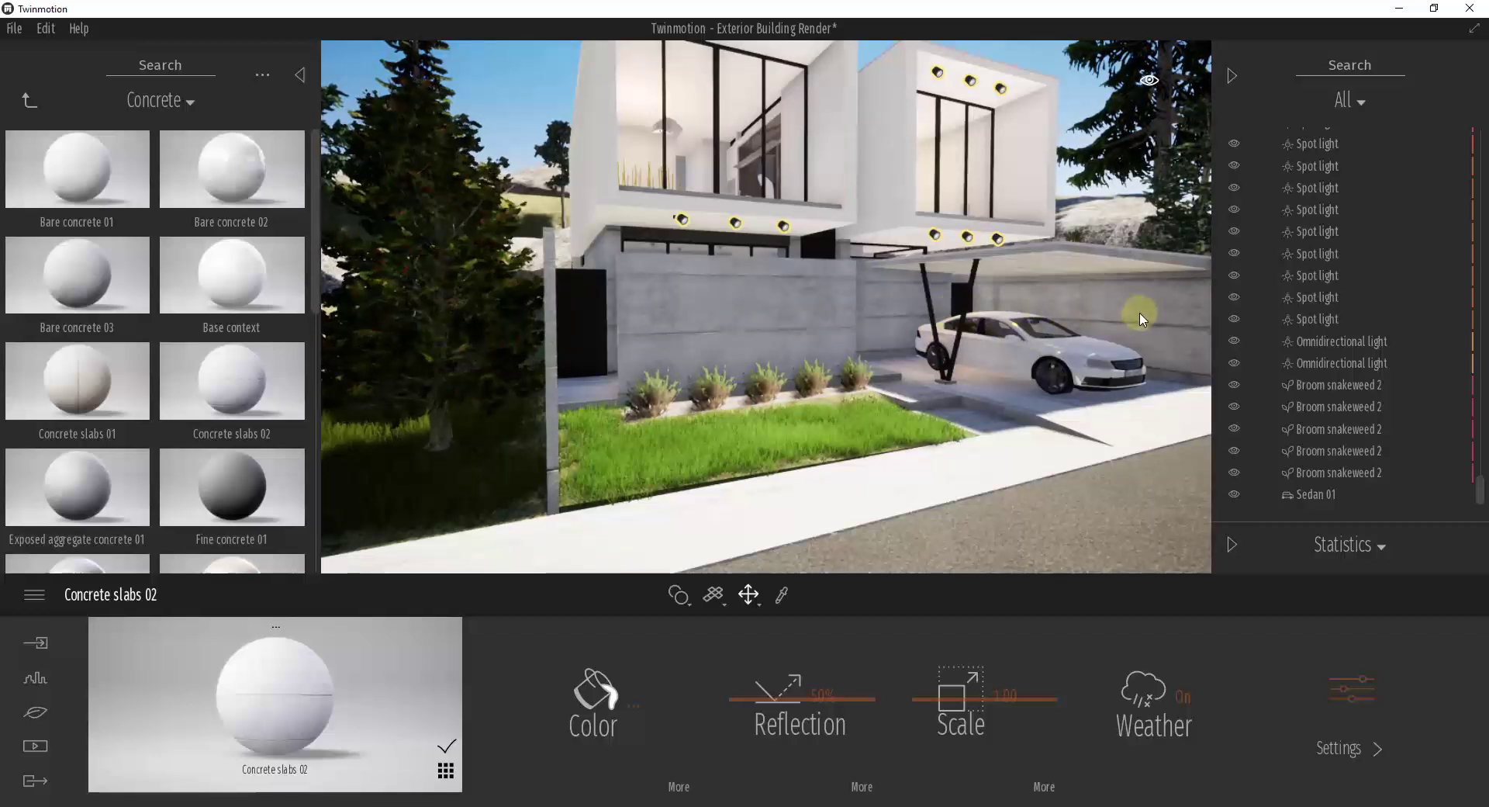
pyautogui.moveTo(74, 283); pyautogui.dragTo(743, 336)
pyautogui.moveTo(147, 225); pyautogui.dragTo(784, 326)
pyautogui.moveTo(204, 269)
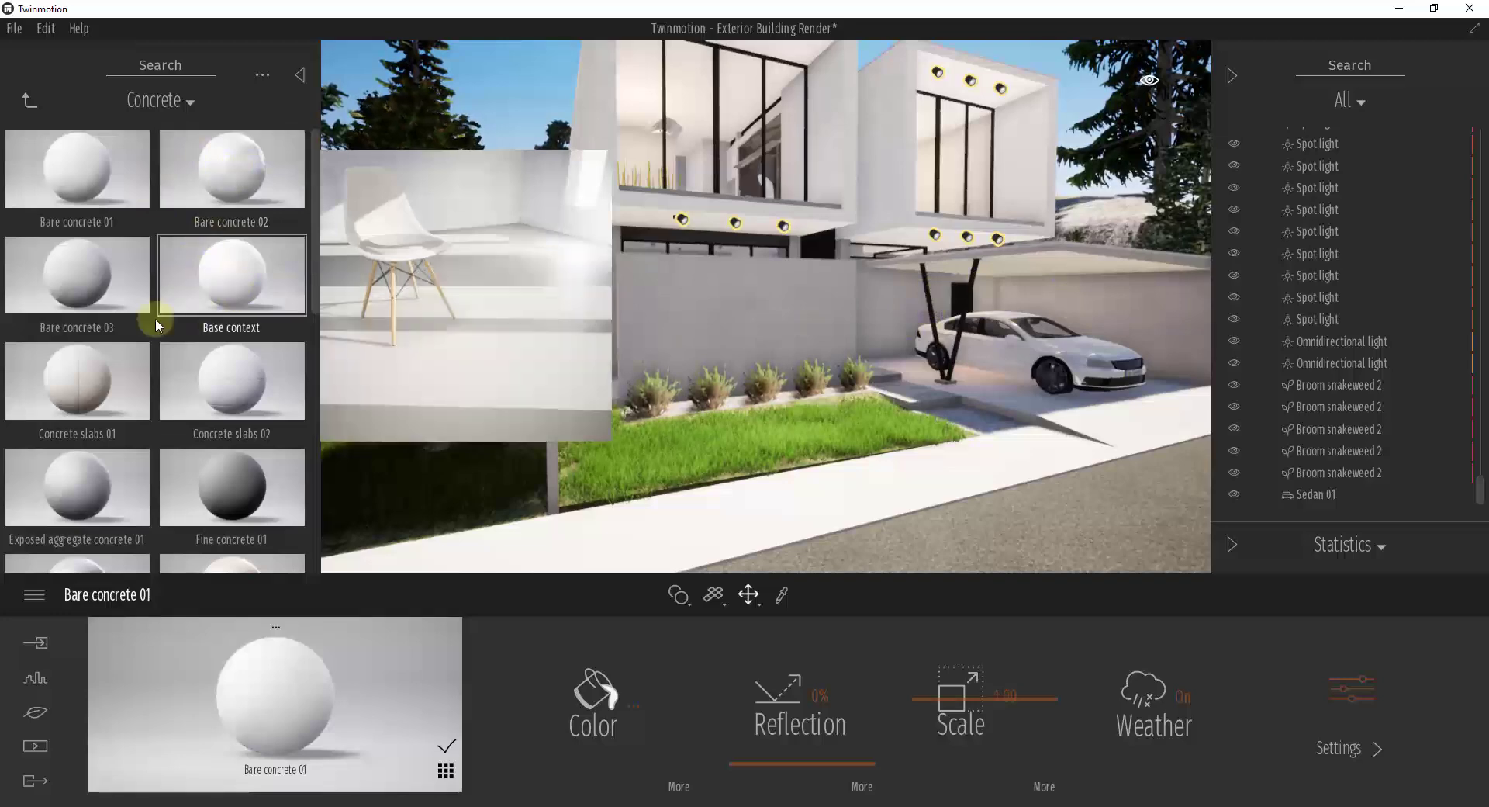
# Apply Bare concrete 03 to the front wall and reduce its scale to 0.45
pyautogui.moveTo(84, 286); pyautogui.dragTo(766, 286)
pyautogui.moveTo(837, 329)
pyautogui.mouseDown(button='right')
pyautogui.moveTo(883, 329)
pyautogui.moveTo(825, 325)
pyautogui.mouseUp(button='right')
pyautogui.moveTo(988, 734); pyautogui.dragTo(988, 737)
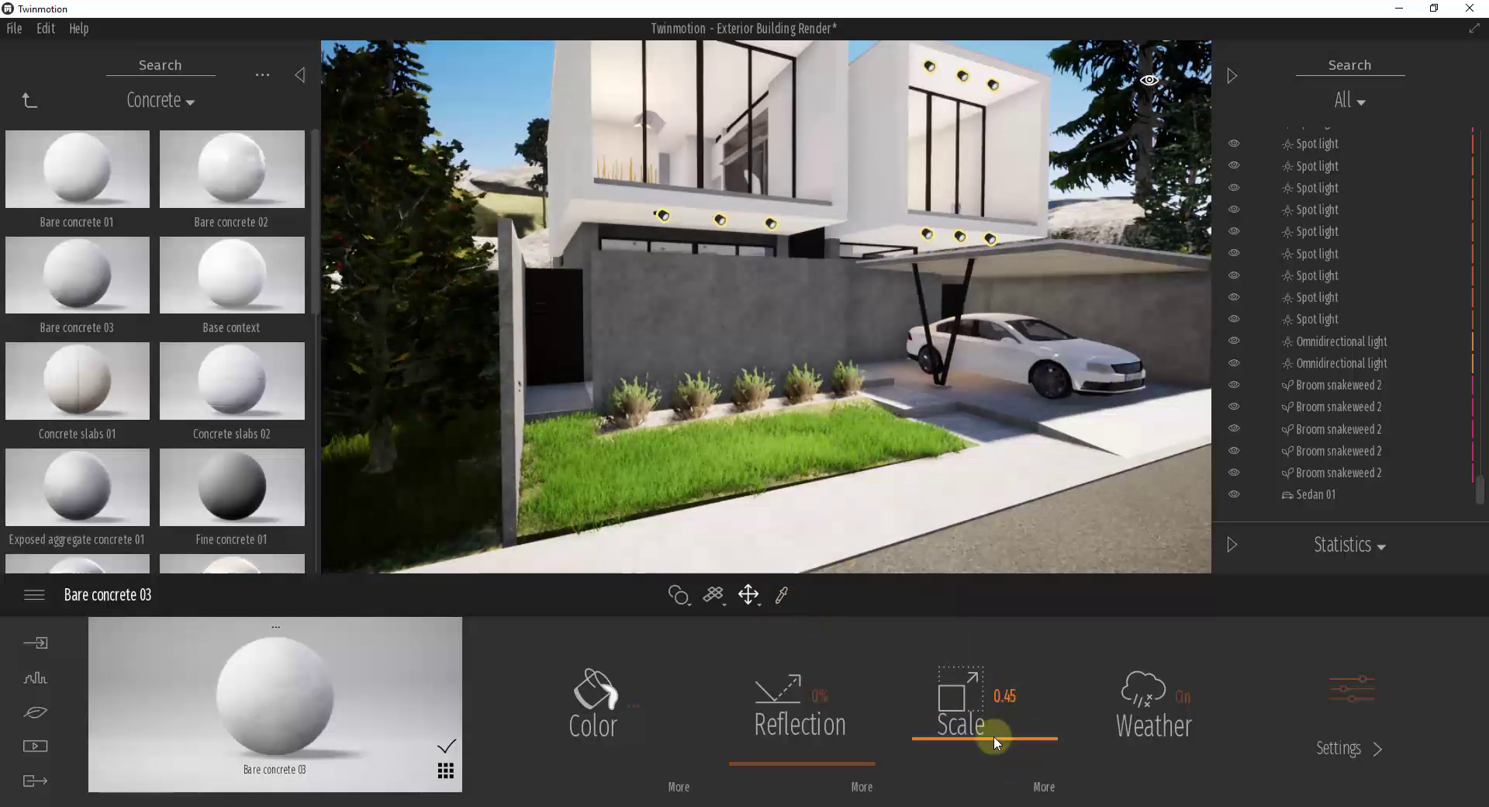
pyautogui.moveTo(835, 517); pyautogui.dragTo(840, 515, button='right')
# Try blue, orange, silver and red Alucobond panels on the upper walls, finishing with Aluminium siding 01
pyautogui.press('a')
pyautogui.moveTo(838, 515); pyautogui.dragTo(835, 515)
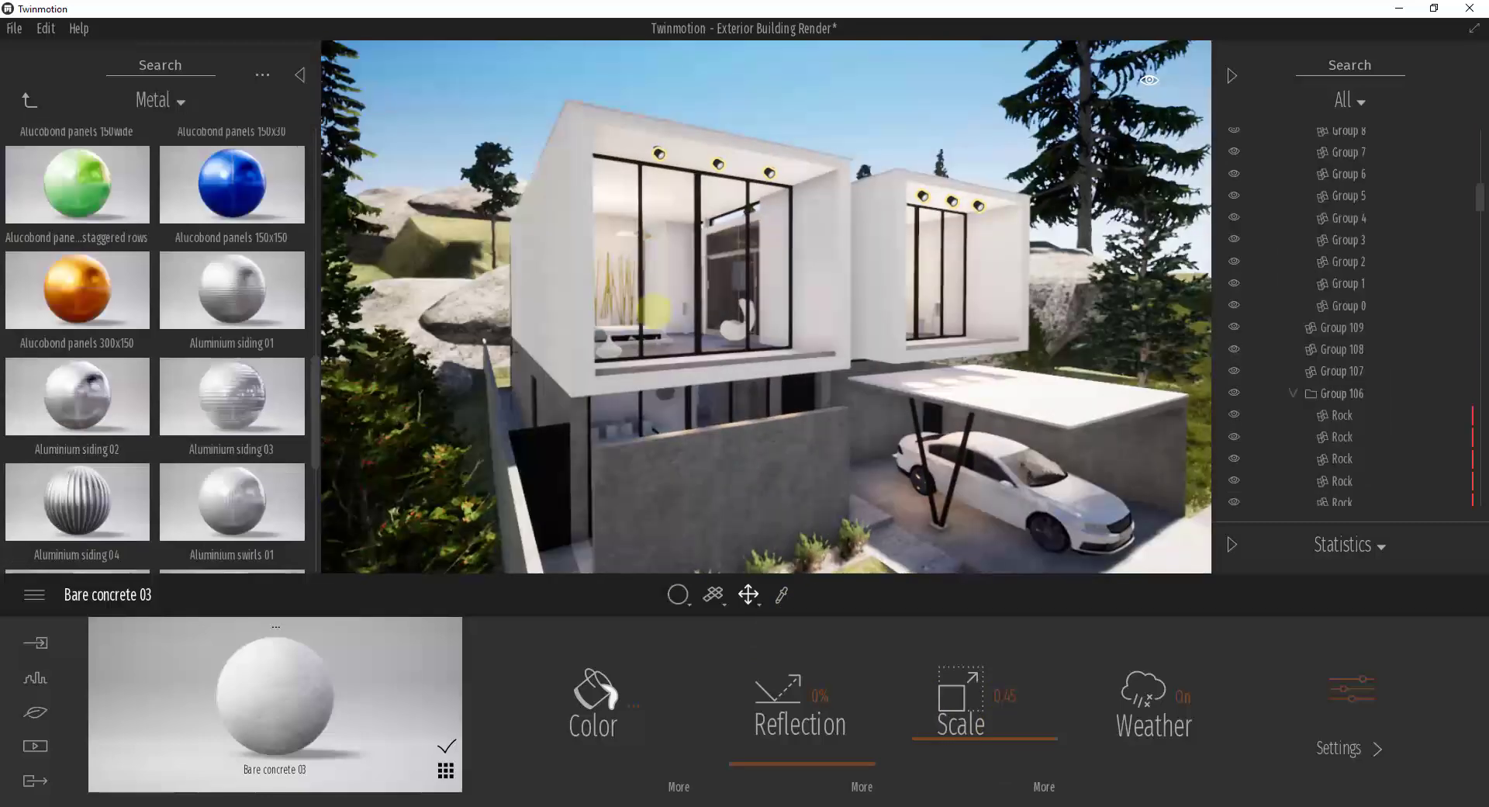
pyautogui.moveTo(237, 193); pyautogui.dragTo(556, 253)
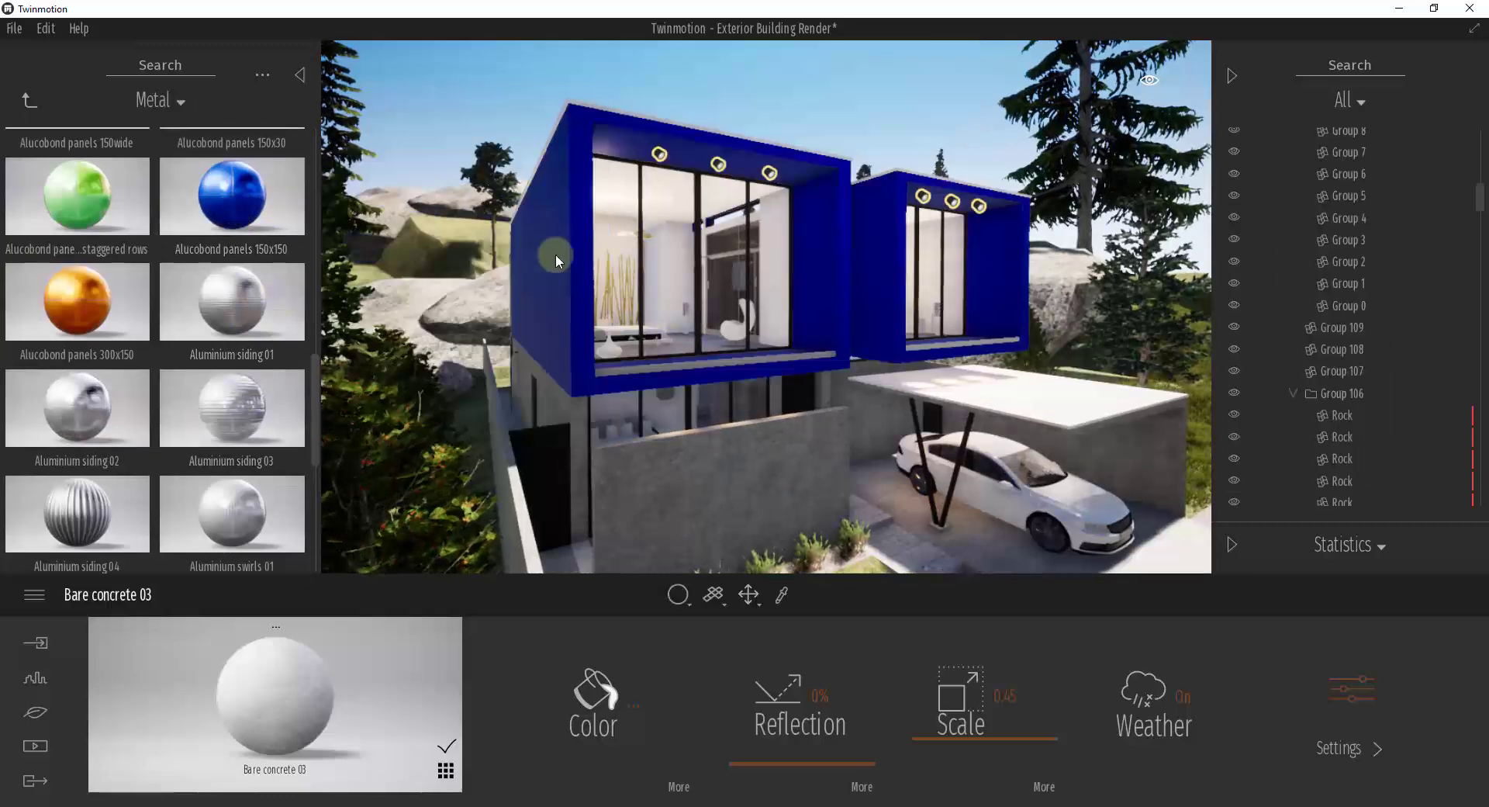
pyautogui.moveTo(77, 301); pyautogui.dragTo(561, 263)
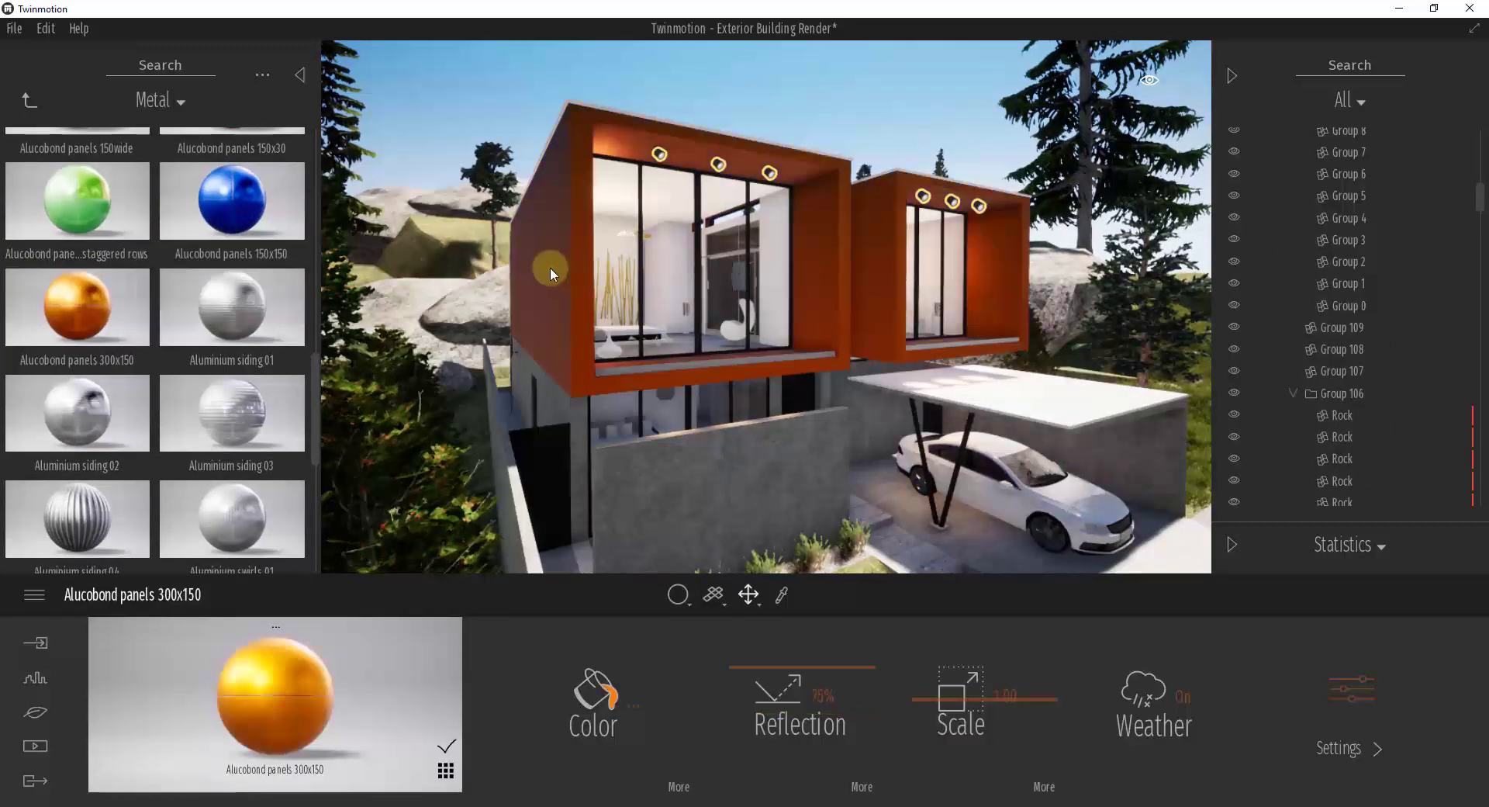
pyautogui.scroll(3, 241, 206)
pyautogui.moveTo(58, 238); pyautogui.dragTo(554, 303)
pyautogui.keyDown('shift'); pyautogui.moveTo(538, 304); pyautogui.dragTo(537, 301, button='middle'); pyautogui.keyUp('shift')
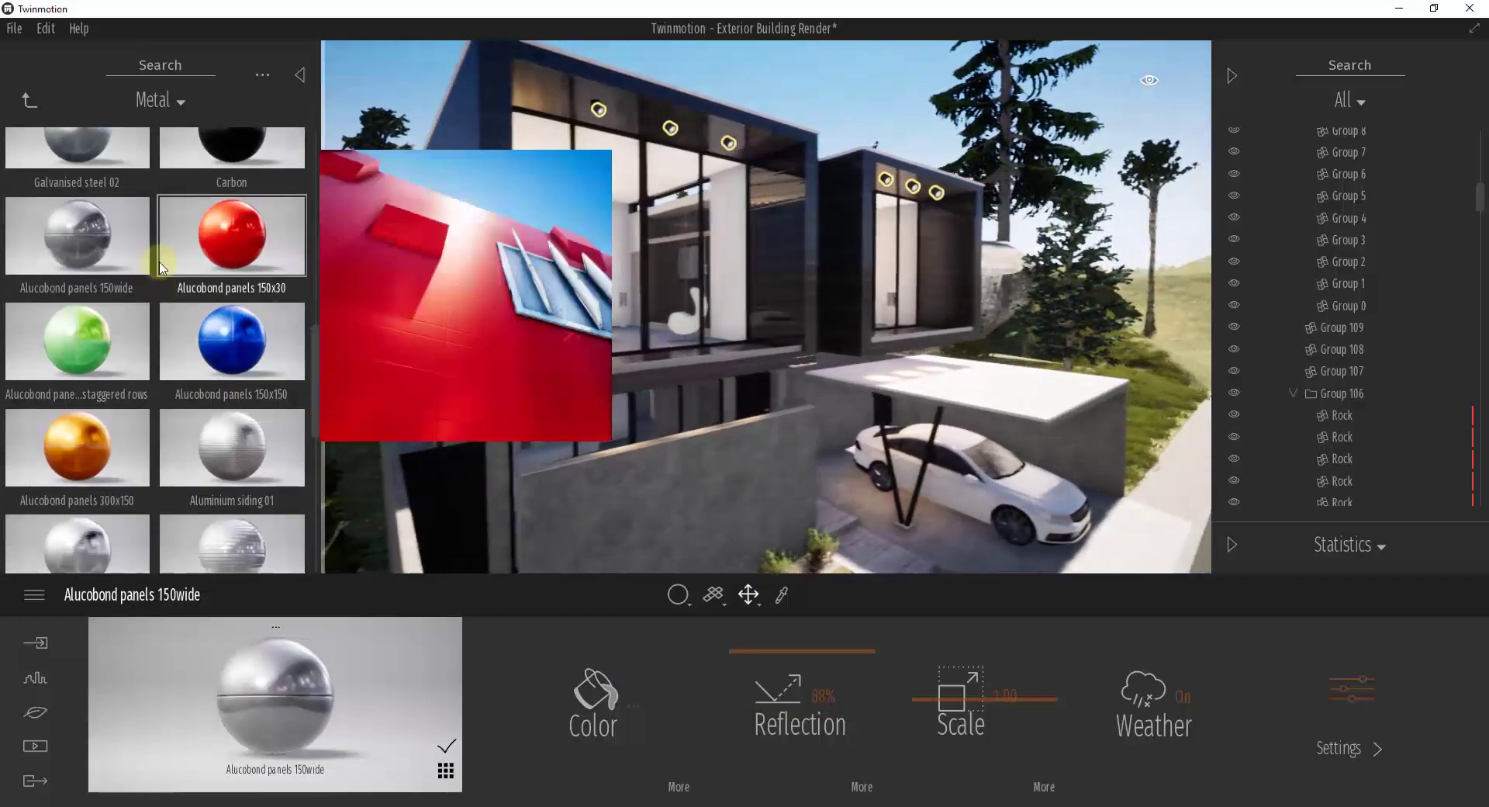
pyautogui.moveTo(231, 237); pyautogui.dragTo(519, 292)
pyautogui.moveTo(232, 448); pyautogui.dragTo(525, 291)
pyautogui.keyDown('shift'); pyautogui.moveTo(525, 291); pyautogui.dragTo(625, 392, button='middle'); pyautogui.keyUp('shift')
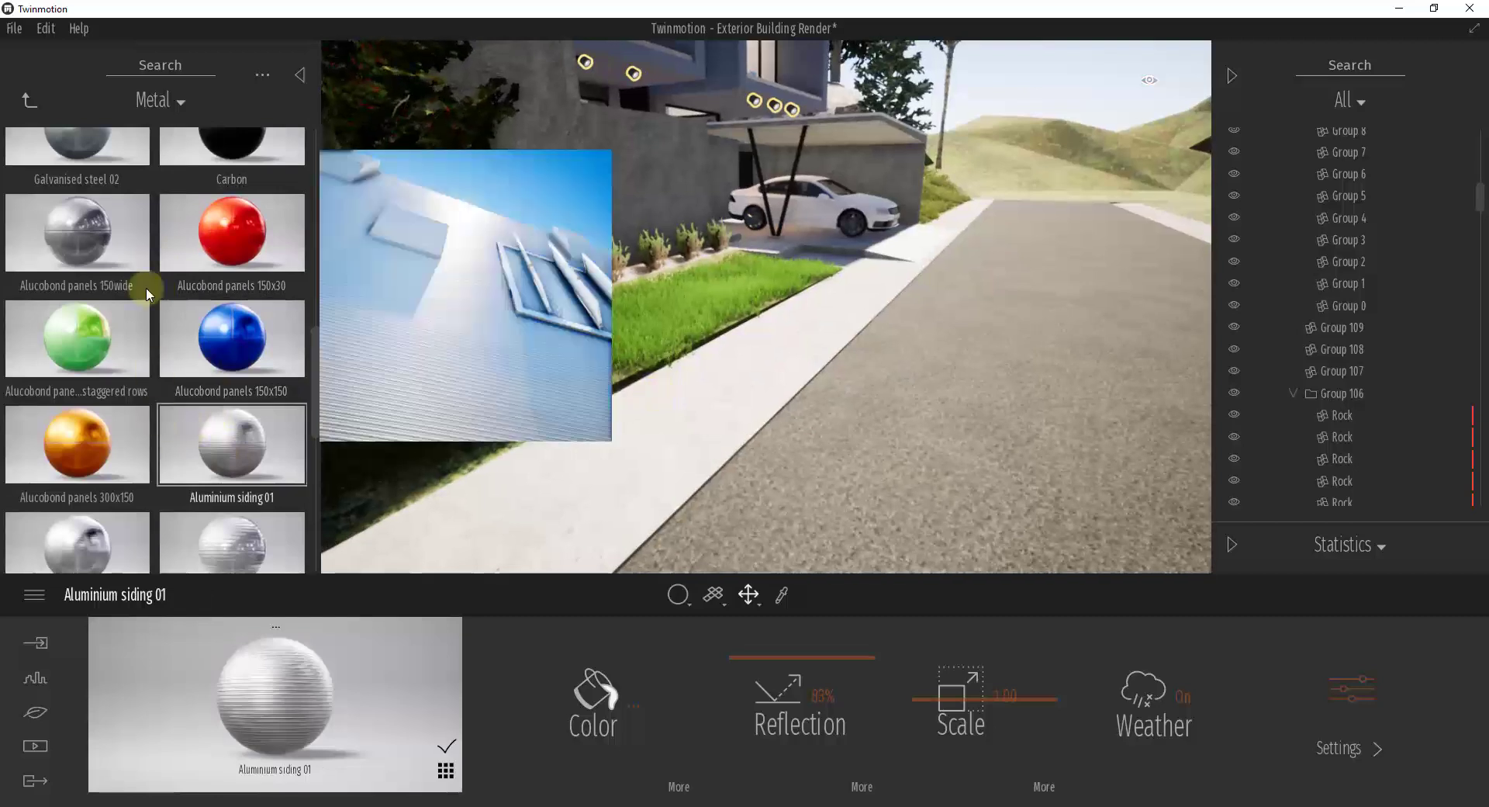
# Browse the material library from Concrete to the Ground > Manmade materials
pyautogui.click(31, 101)
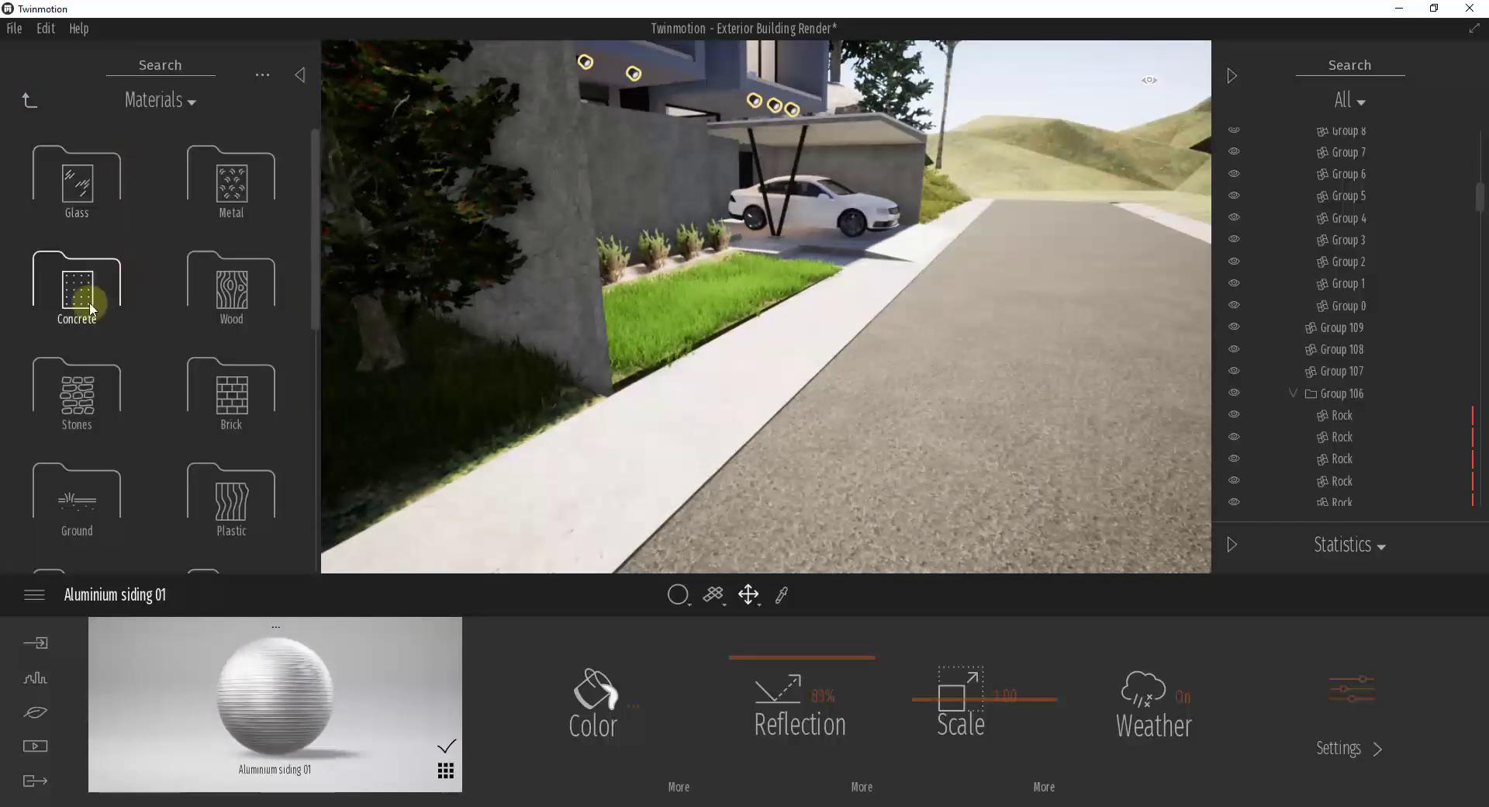
pyautogui.click(96, 309)
pyautogui.click(30, 101)
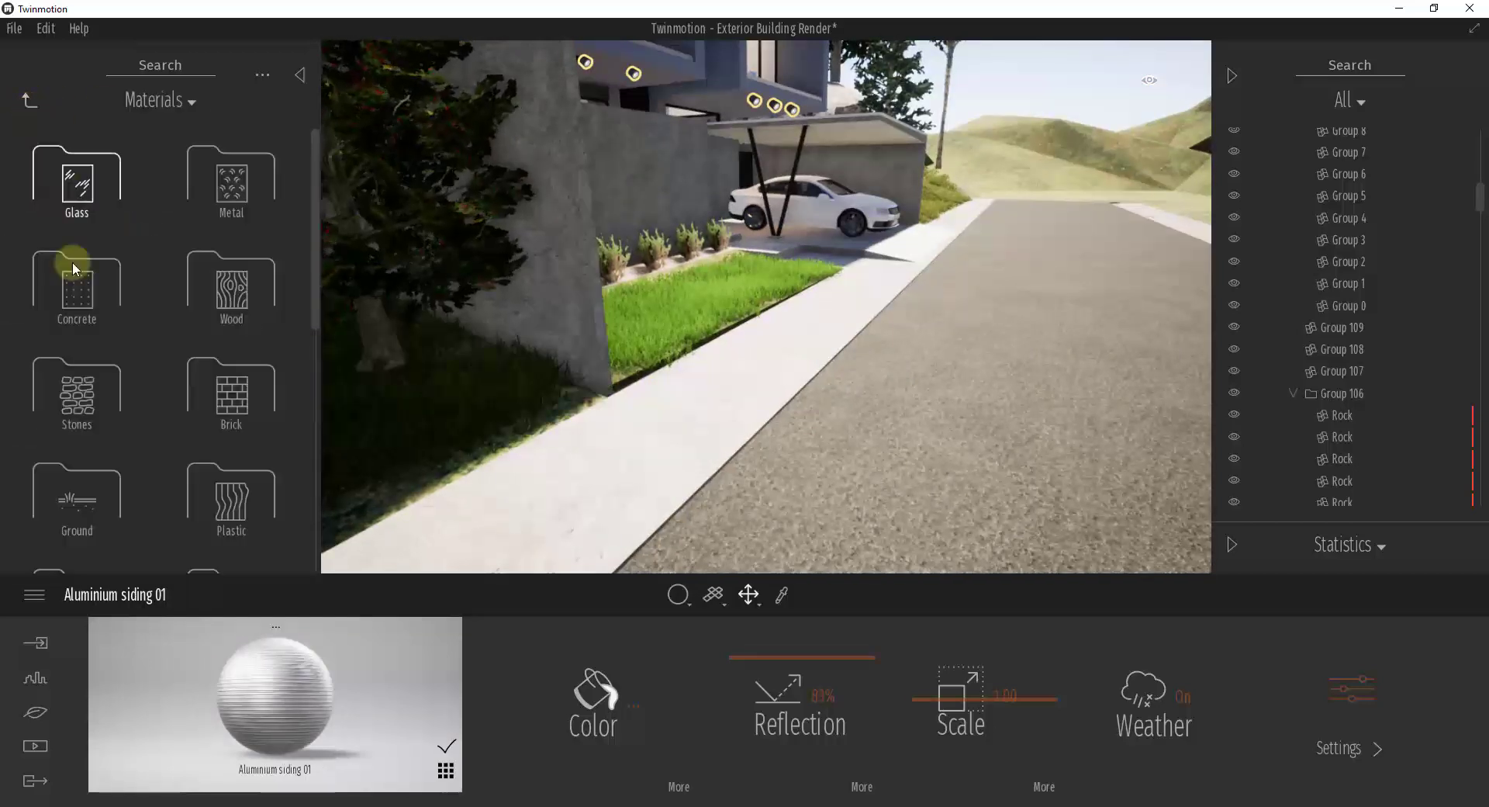
pyautogui.click(87, 505)
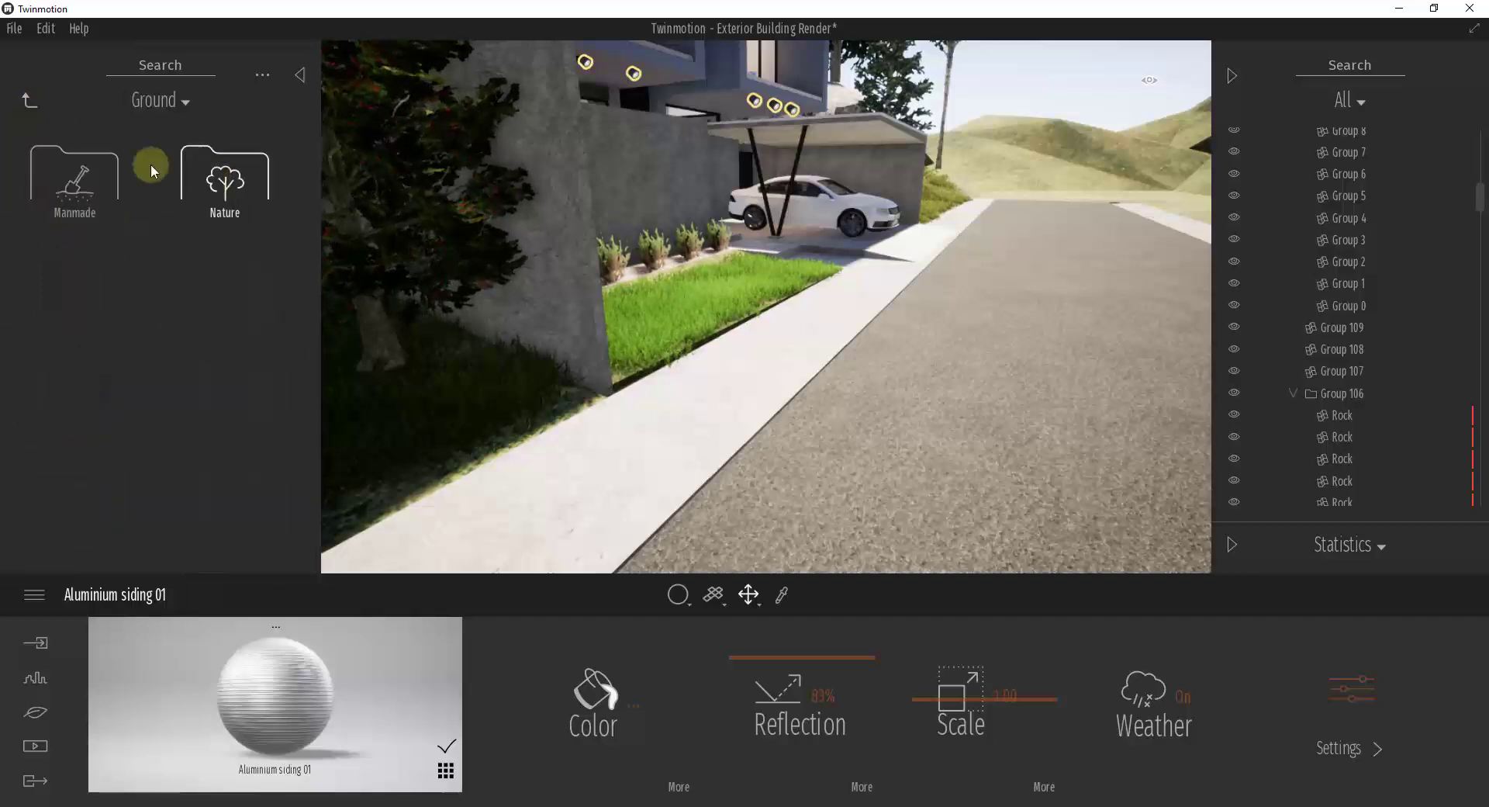
pyautogui.click(74, 184)
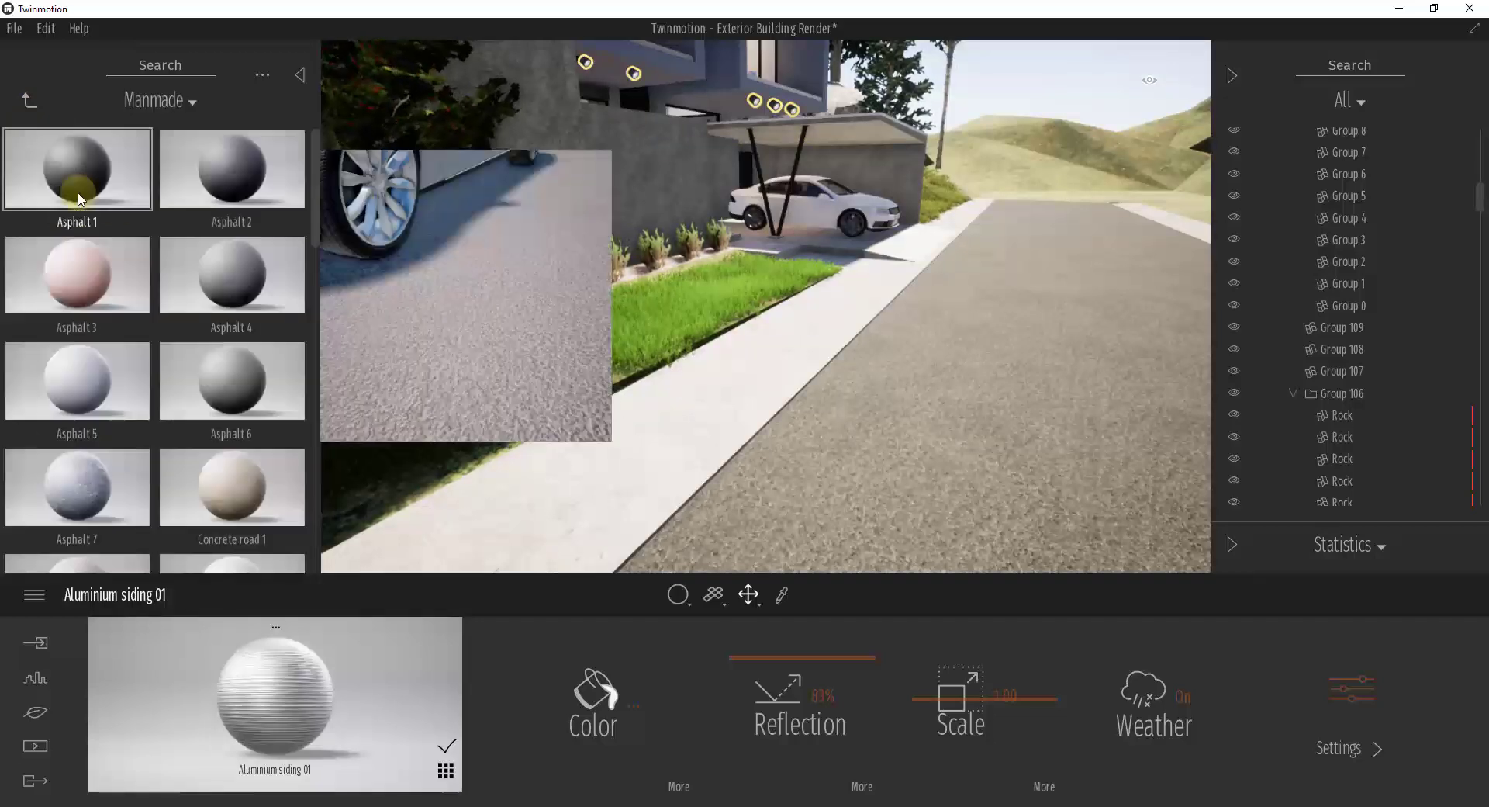
pyautogui.scroll(-3, 237, 367)
pyautogui.scroll(-4, 230, 341)
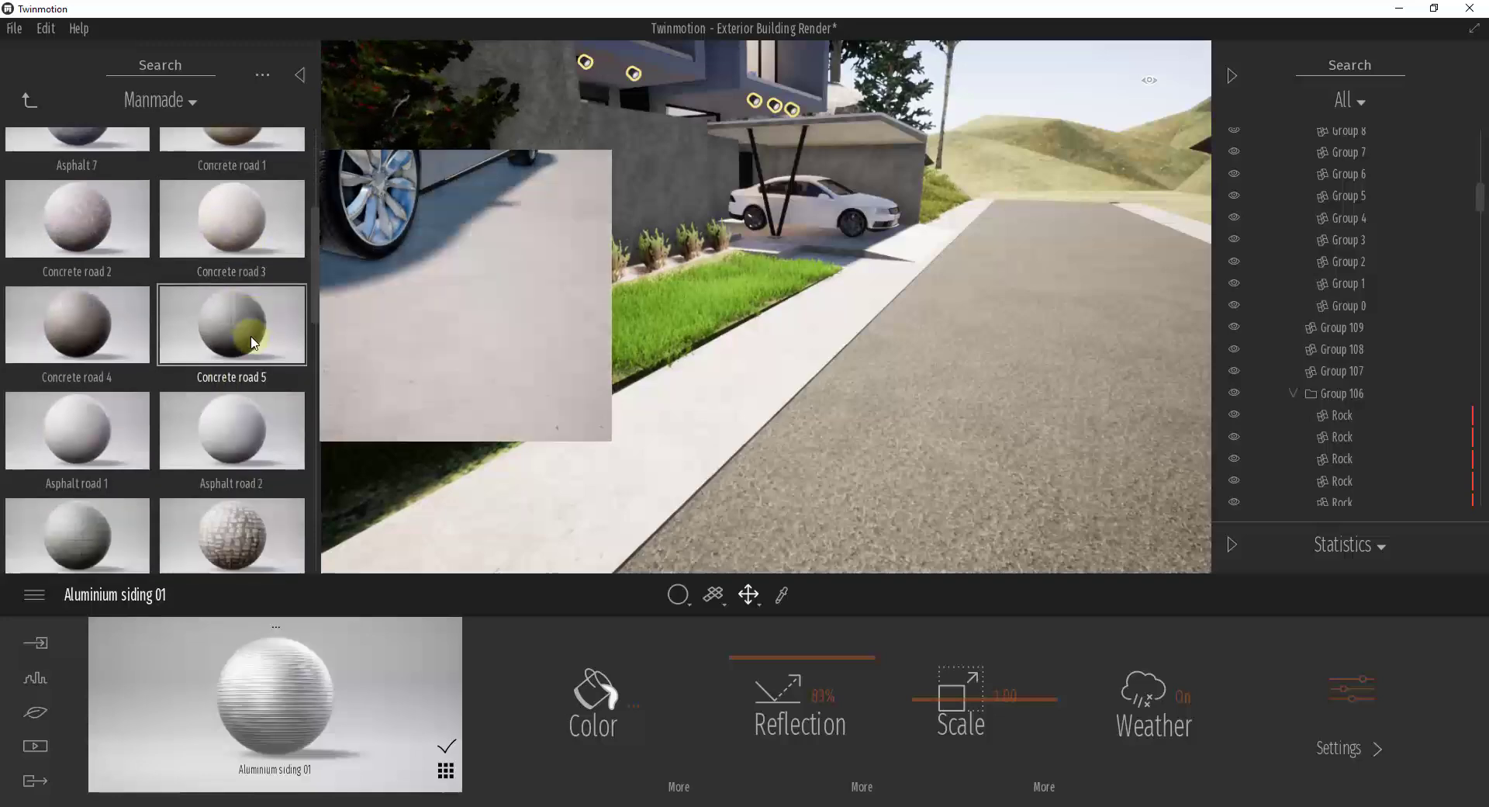
# Try Old cobblestone and Slate cobblestone on the driveway ground, undoing the slate
pyautogui.moveTo(260, 397); pyautogui.dragTo(922, 267)
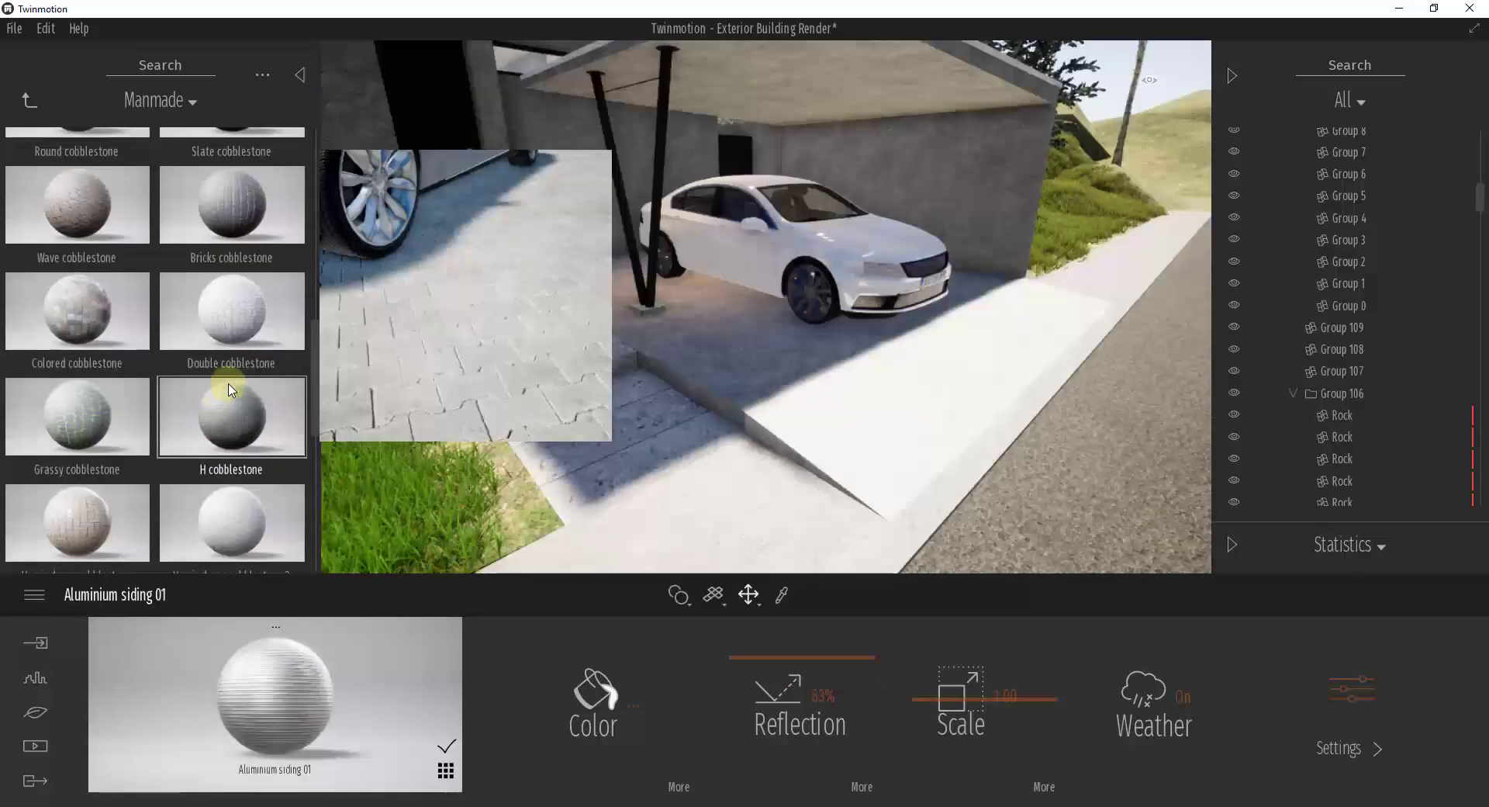
pyautogui.scroll(1, 246, 401)
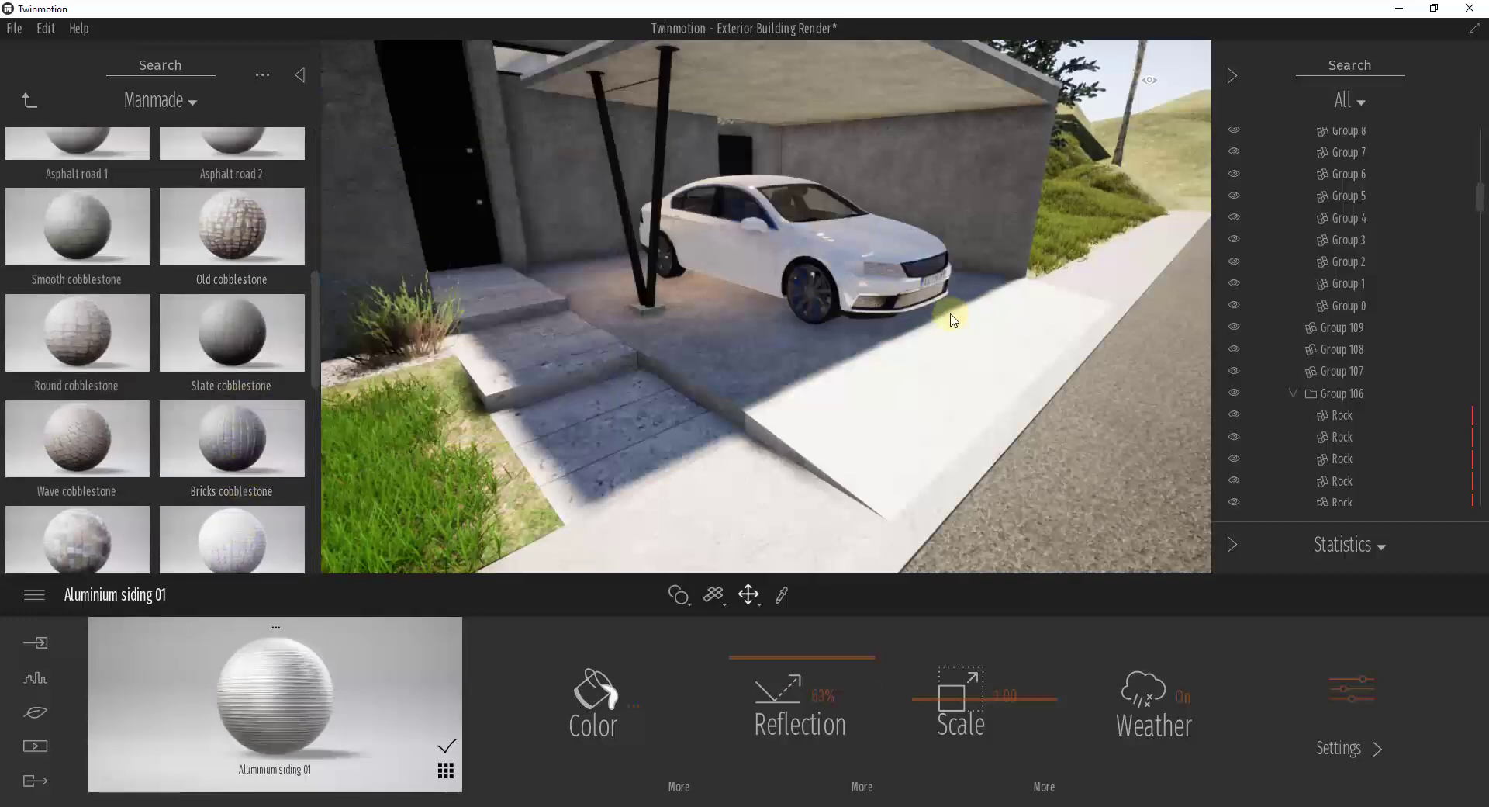
pyautogui.scroll(-2, 823, 405)
pyautogui.moveTo(823, 406)
pyautogui.mouseDown(button='middle')
pyautogui.moveTo(807, 432)
pyautogui.moveTo(822, 431)
pyautogui.mouseUp(button='middle')
pyautogui.scroll(-1, 822, 431)
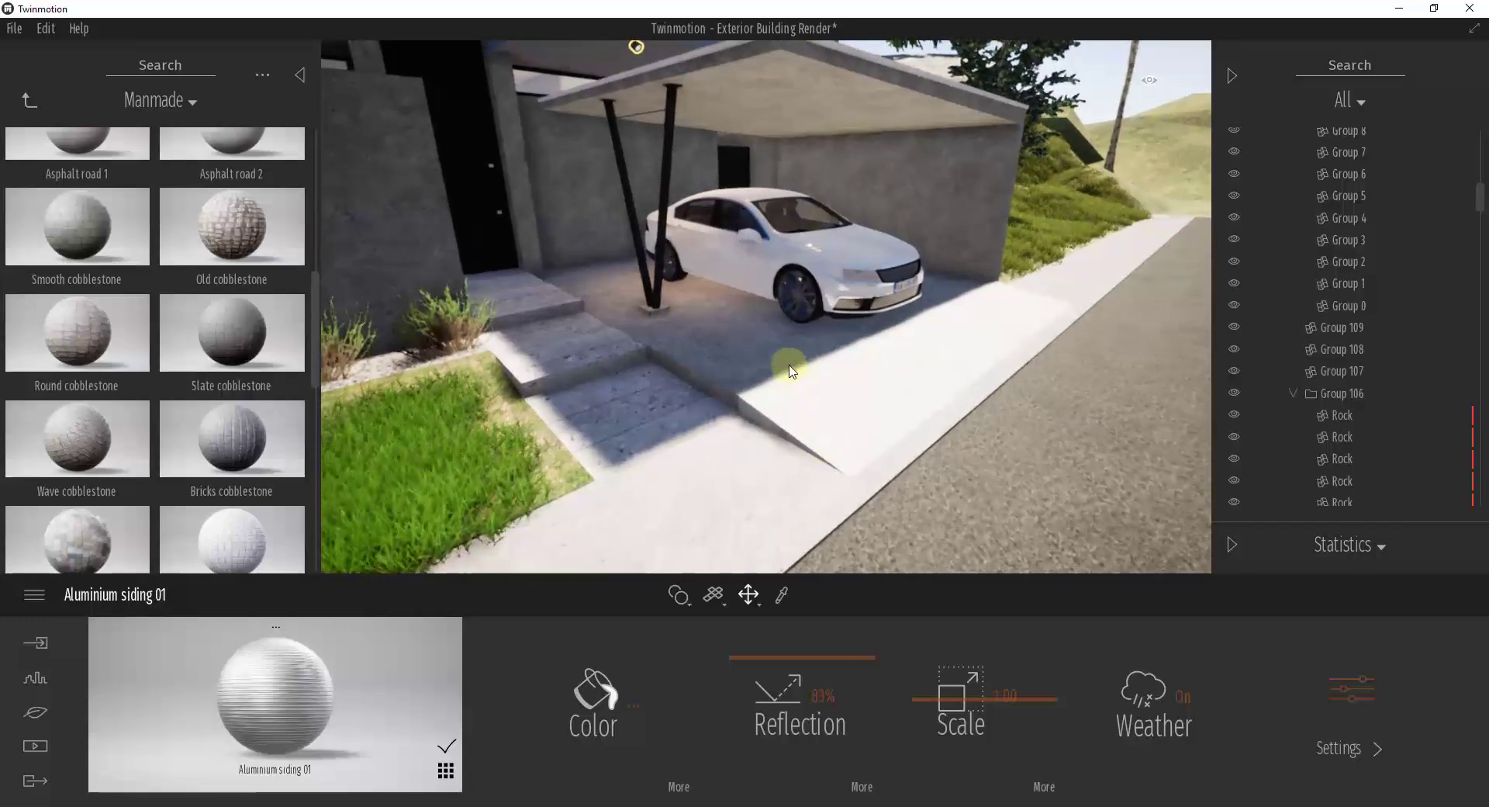
pyautogui.moveTo(283, 325); pyautogui.dragTo(700, 350)
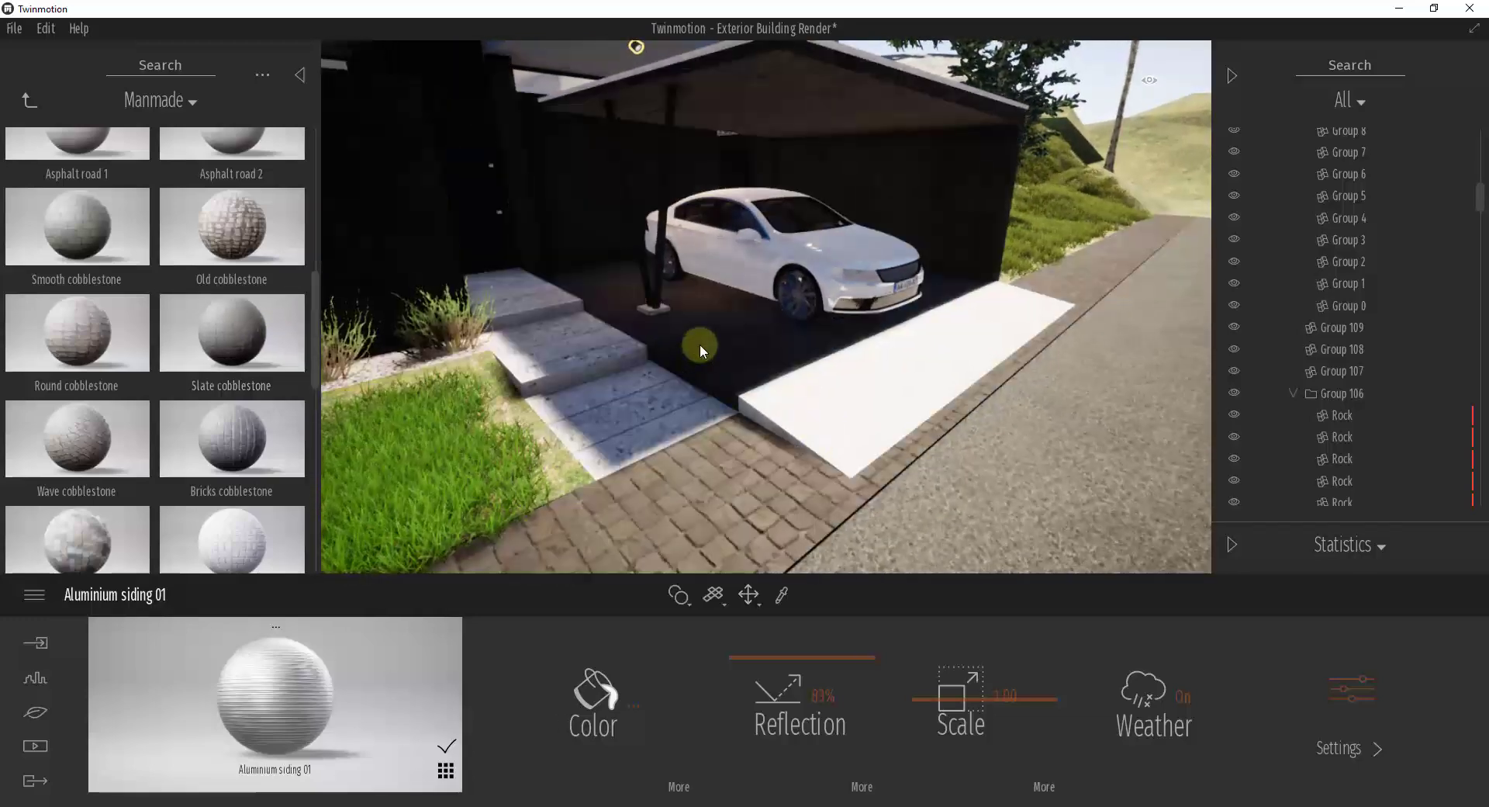
pyautogui.hotkey('ctrl', 'z')
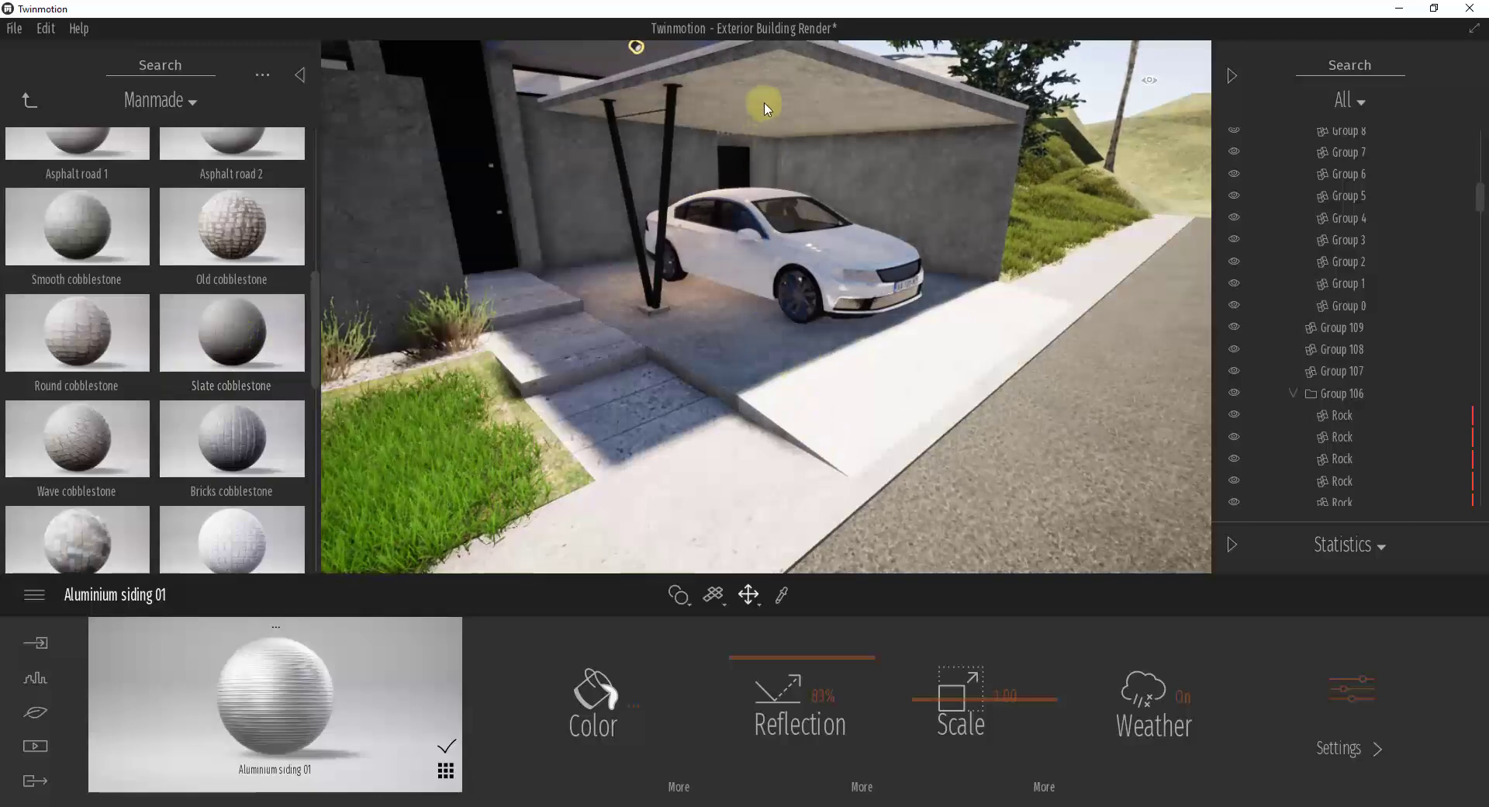
# Apply Old cobblestone, then undo the replacement that spread it over walls, roof and floor
pyautogui.moveTo(241, 229); pyautogui.dragTo(721, 336)
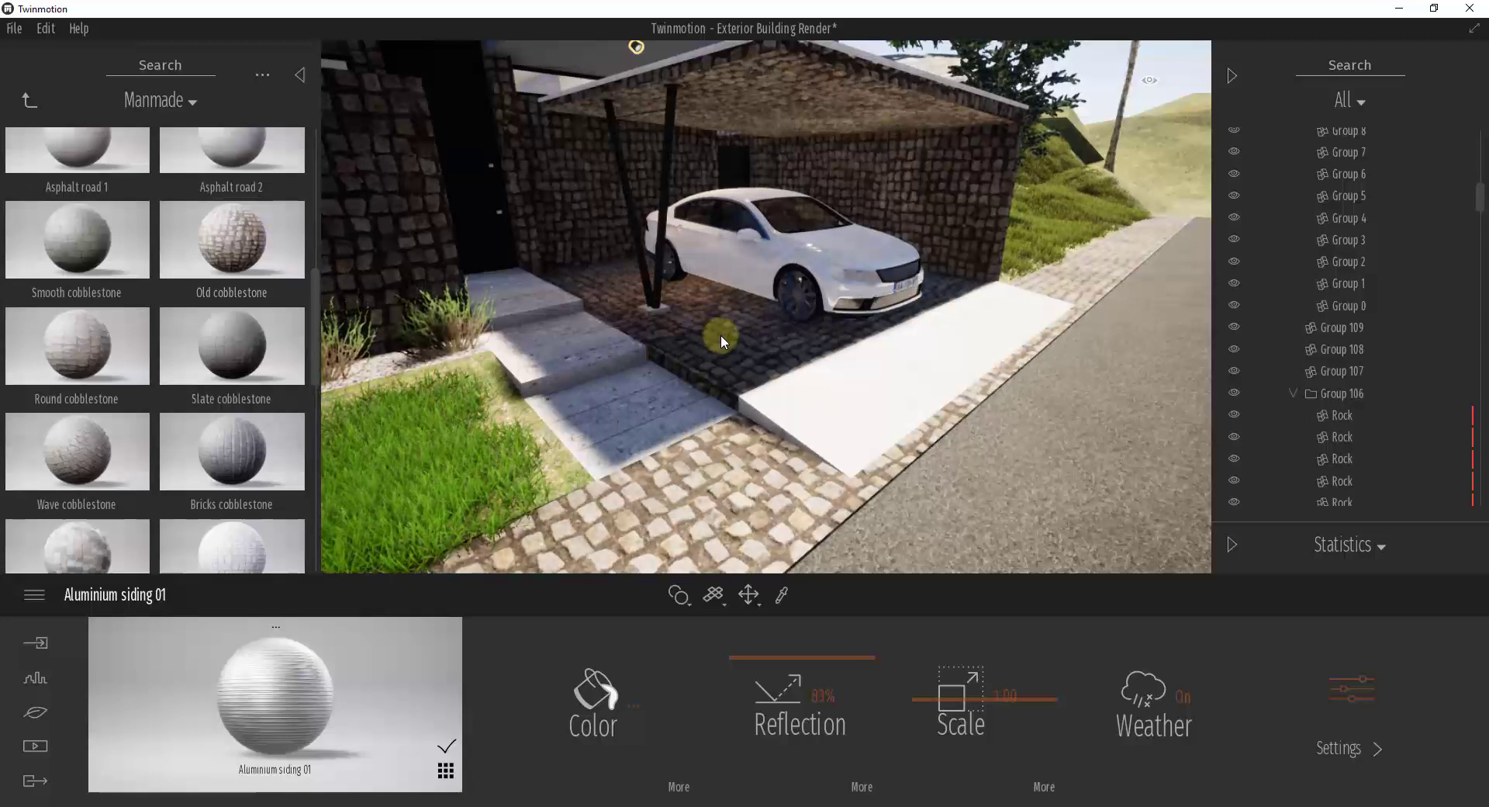
pyautogui.click(720, 333)
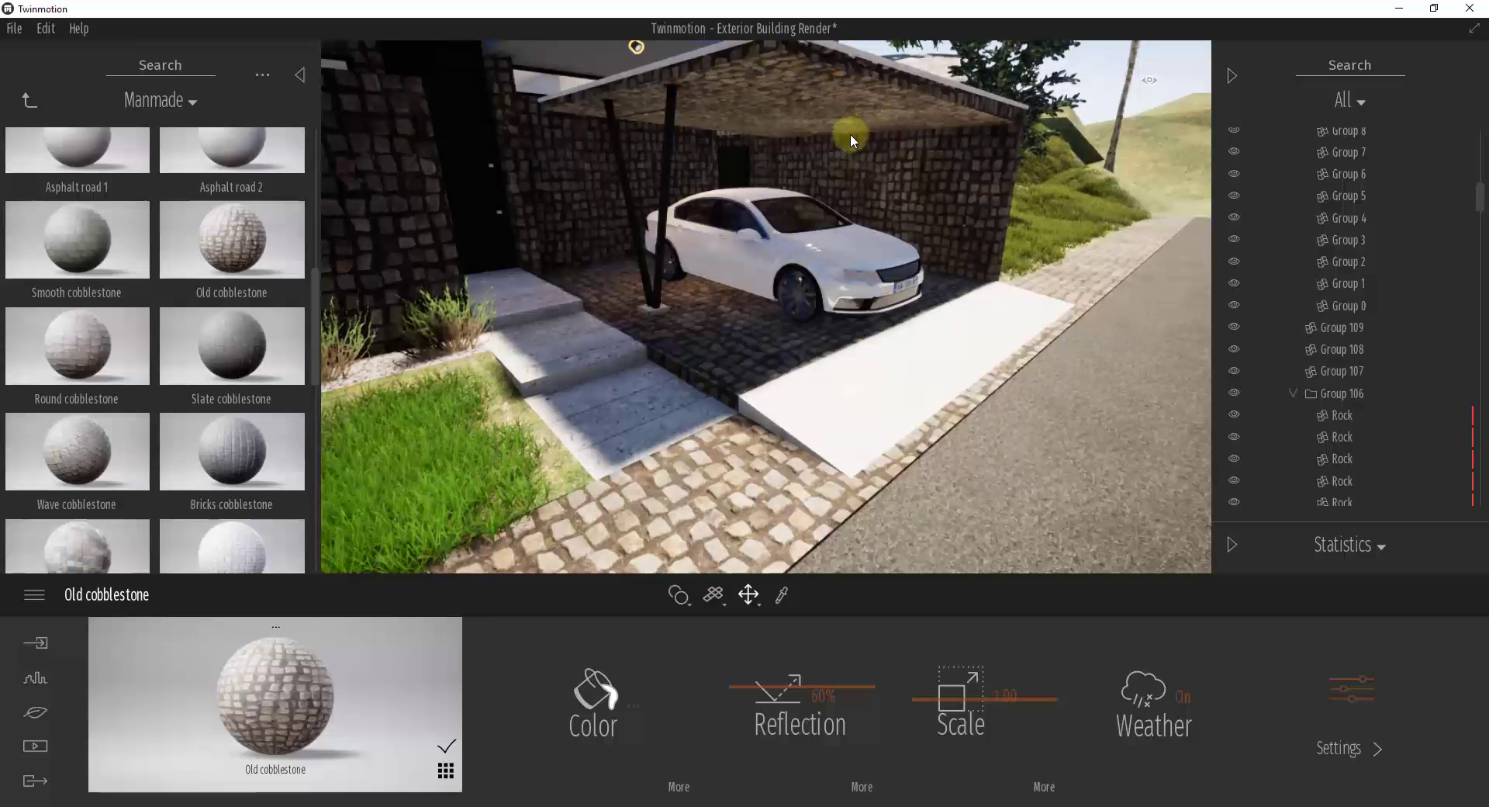
pyautogui.hotkey('ctrl', 'z')
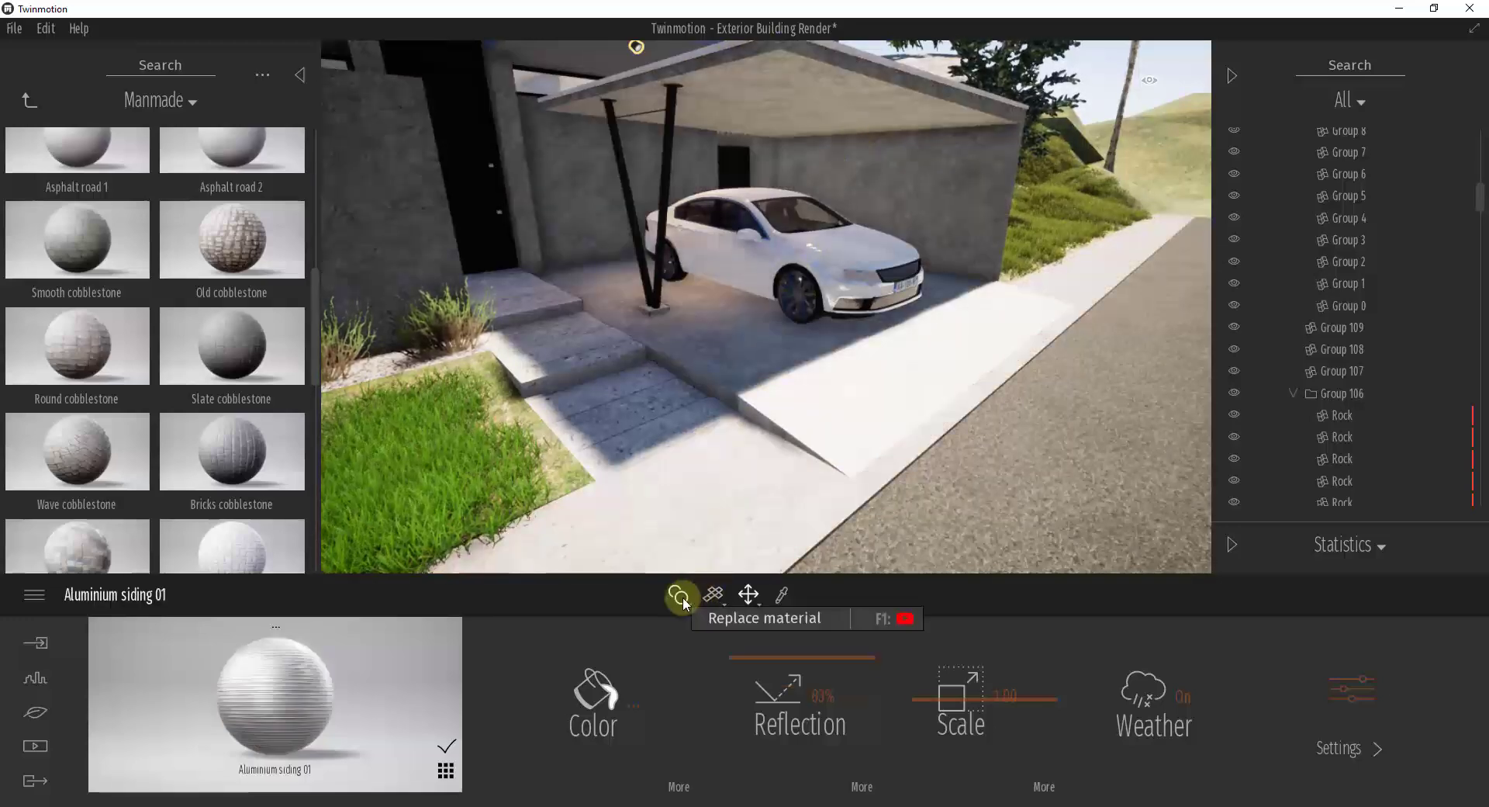
# Switch to Apply to object and pave the carport floor and driveway ramp with Old cobblestone
pyautogui.moveTo(685, 604)
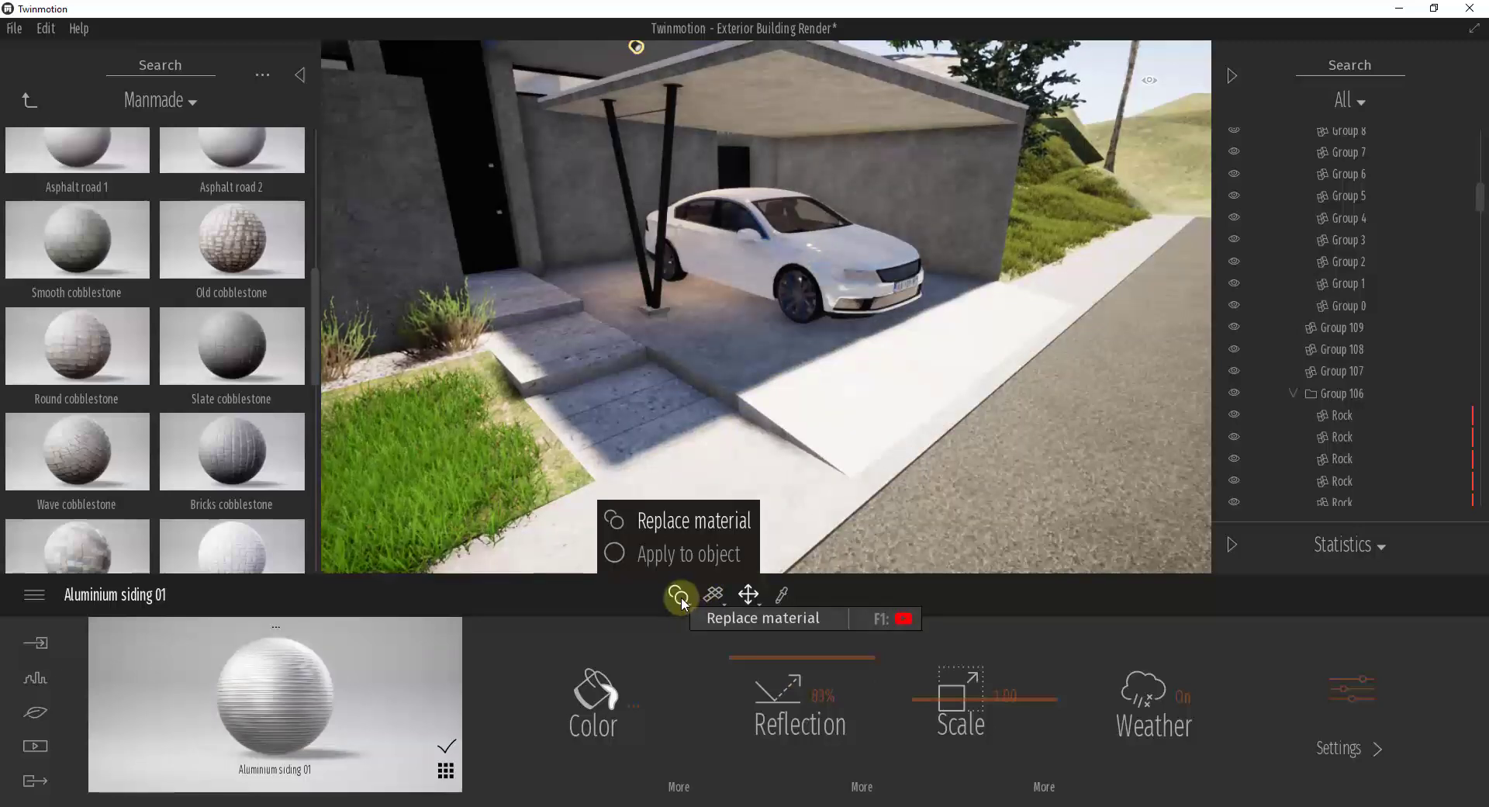
pyautogui.click(678, 556)
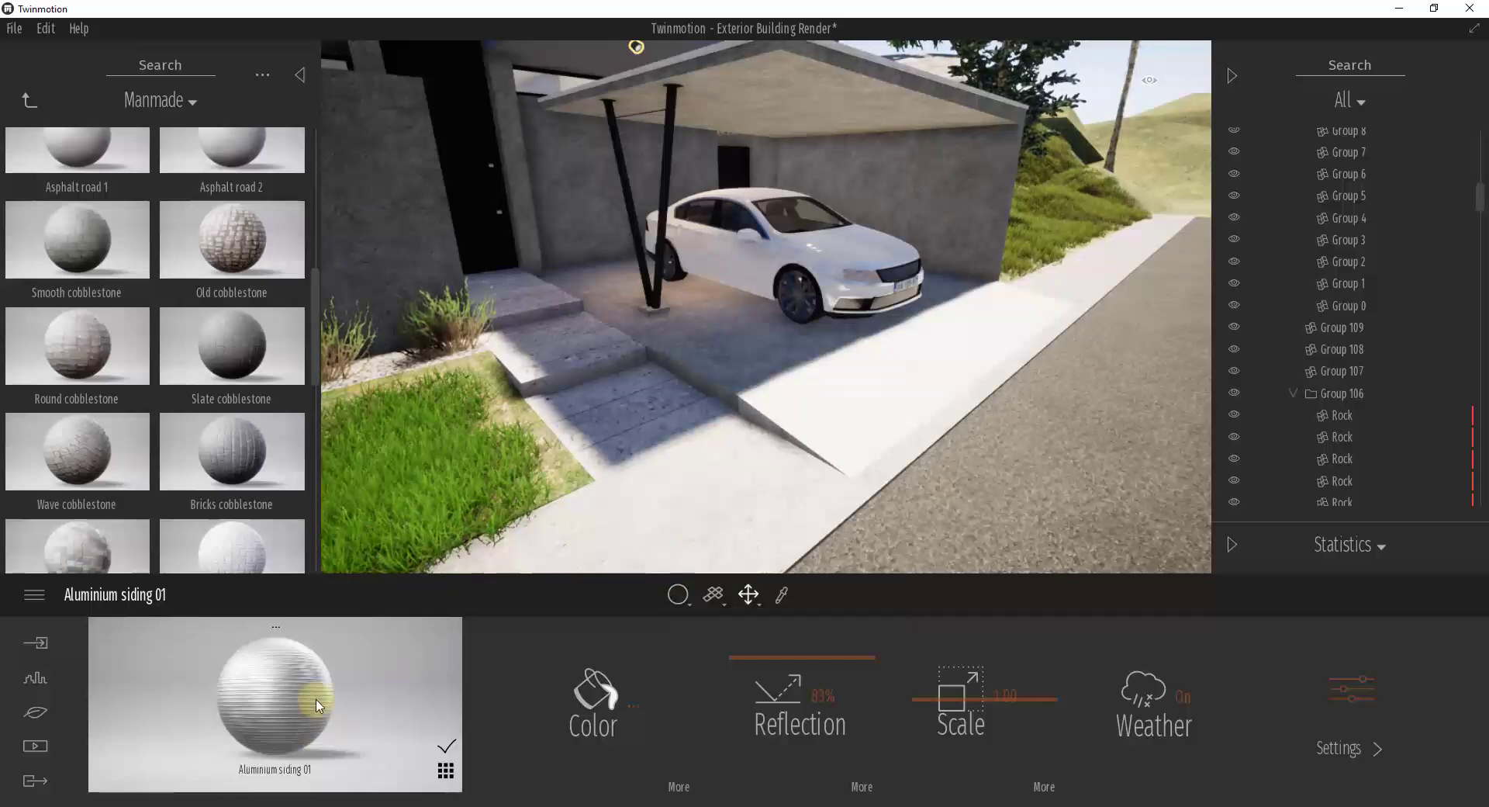
pyautogui.moveTo(225, 249); pyautogui.dragTo(692, 332)
pyautogui.moveTo(233, 256); pyautogui.dragTo(870, 465)
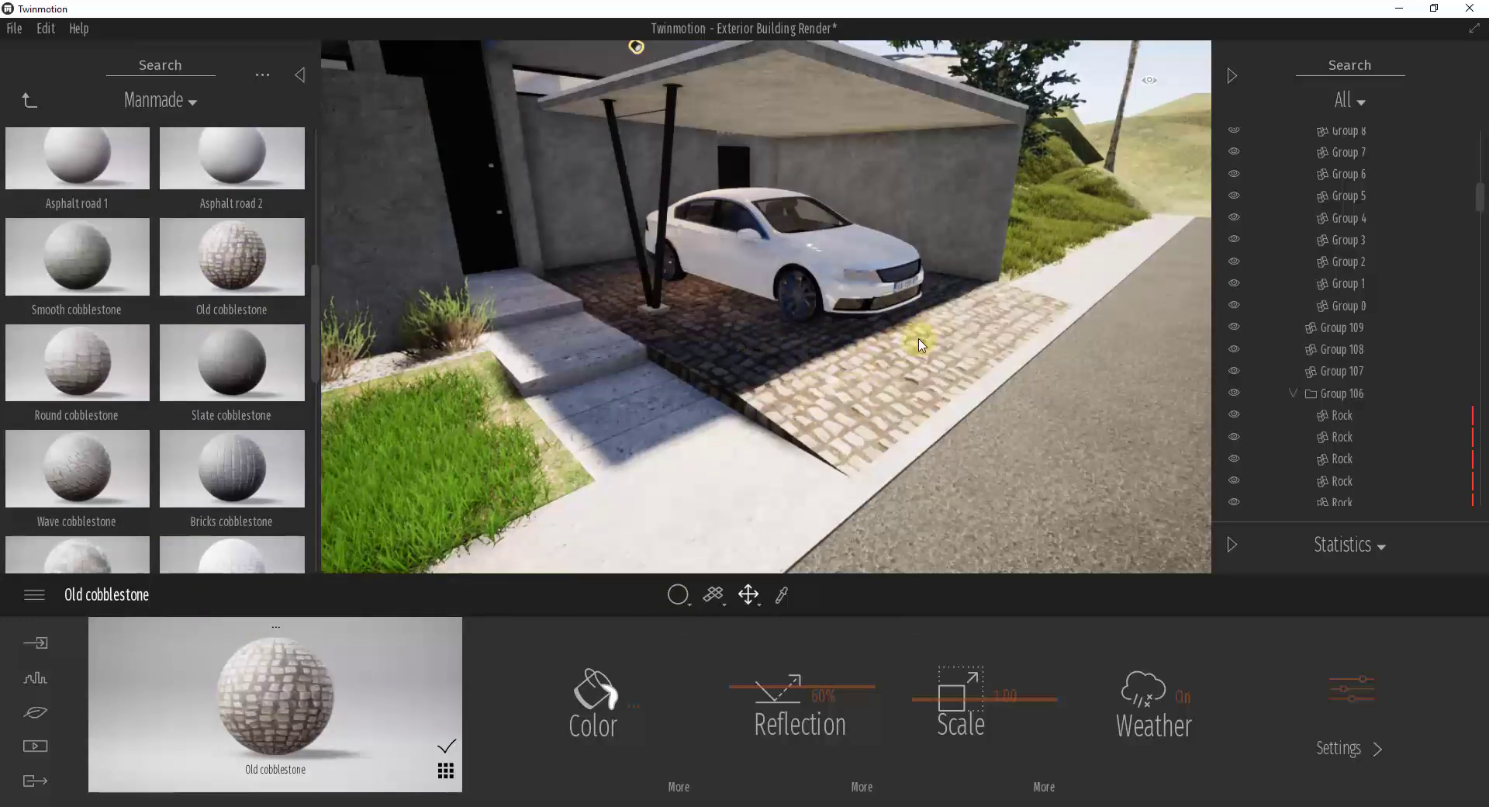
# Drag Asphalt 7 onto the carport floor and driveway ramp, replacing the old cobblestone paving
pyautogui.moveTo(681, 384); pyautogui.dragTo(657, 216, button='right')
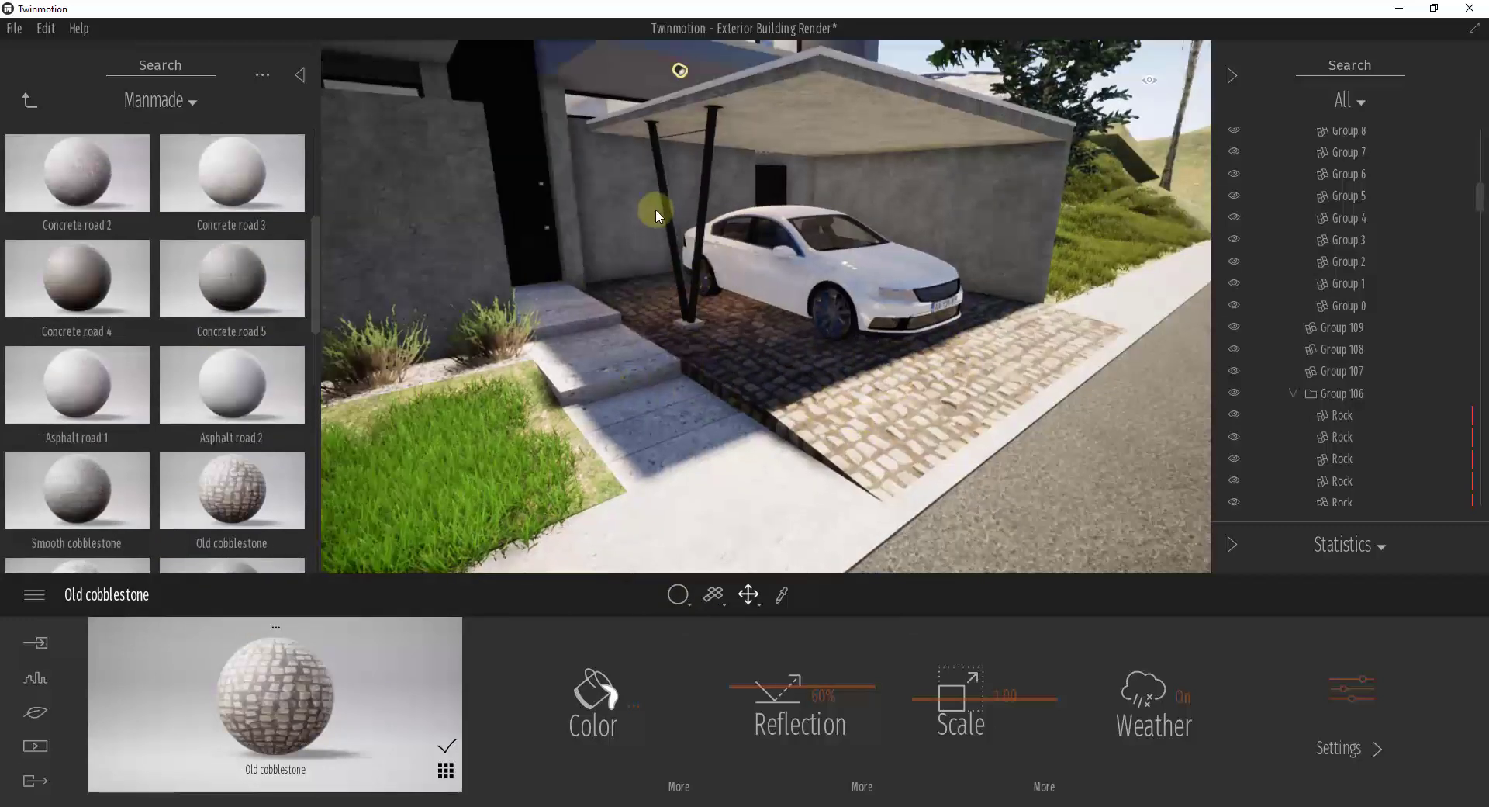
pyautogui.scroll(3, 240, 364)
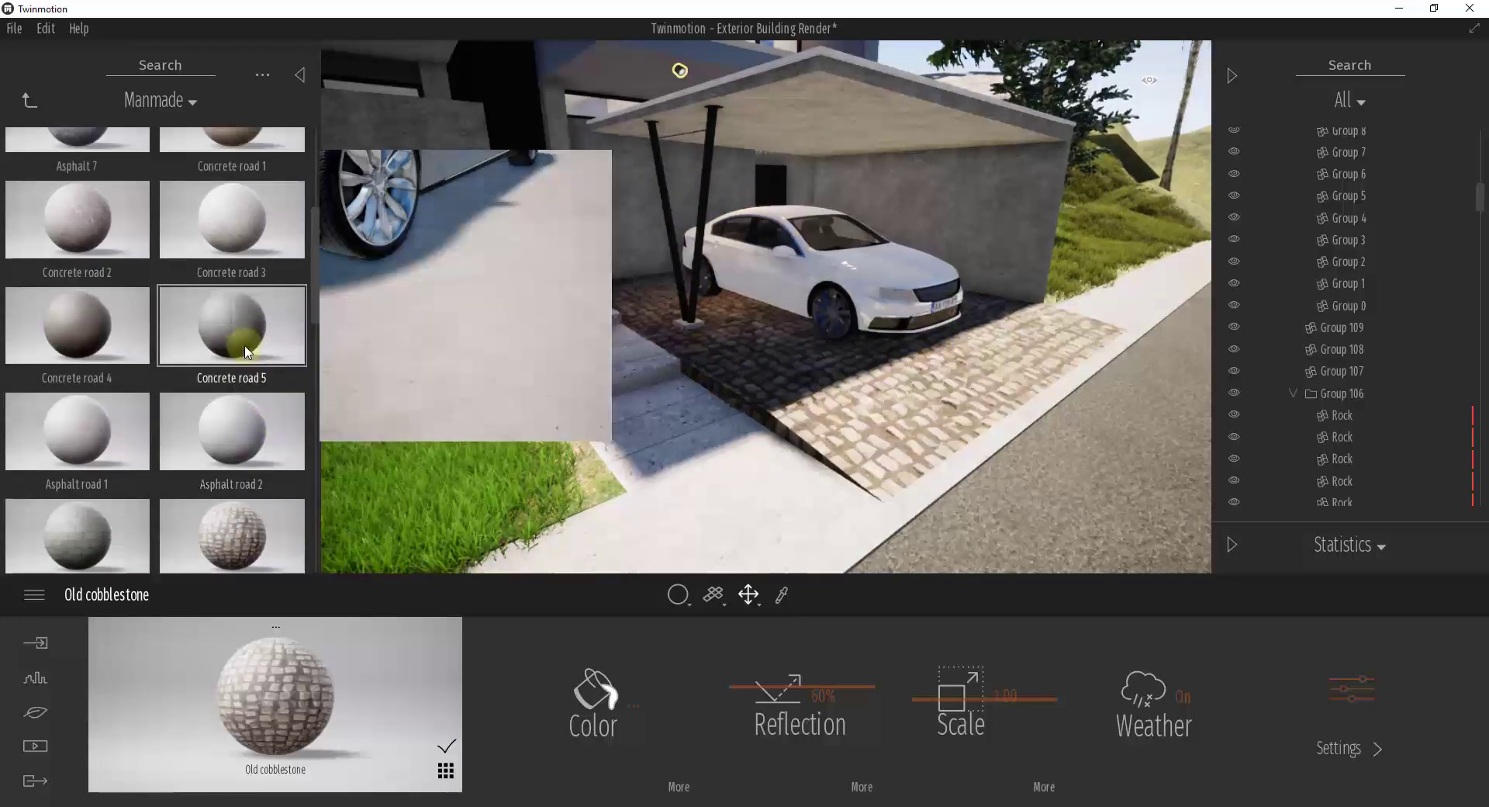
pyautogui.scroll(1, 235, 369)
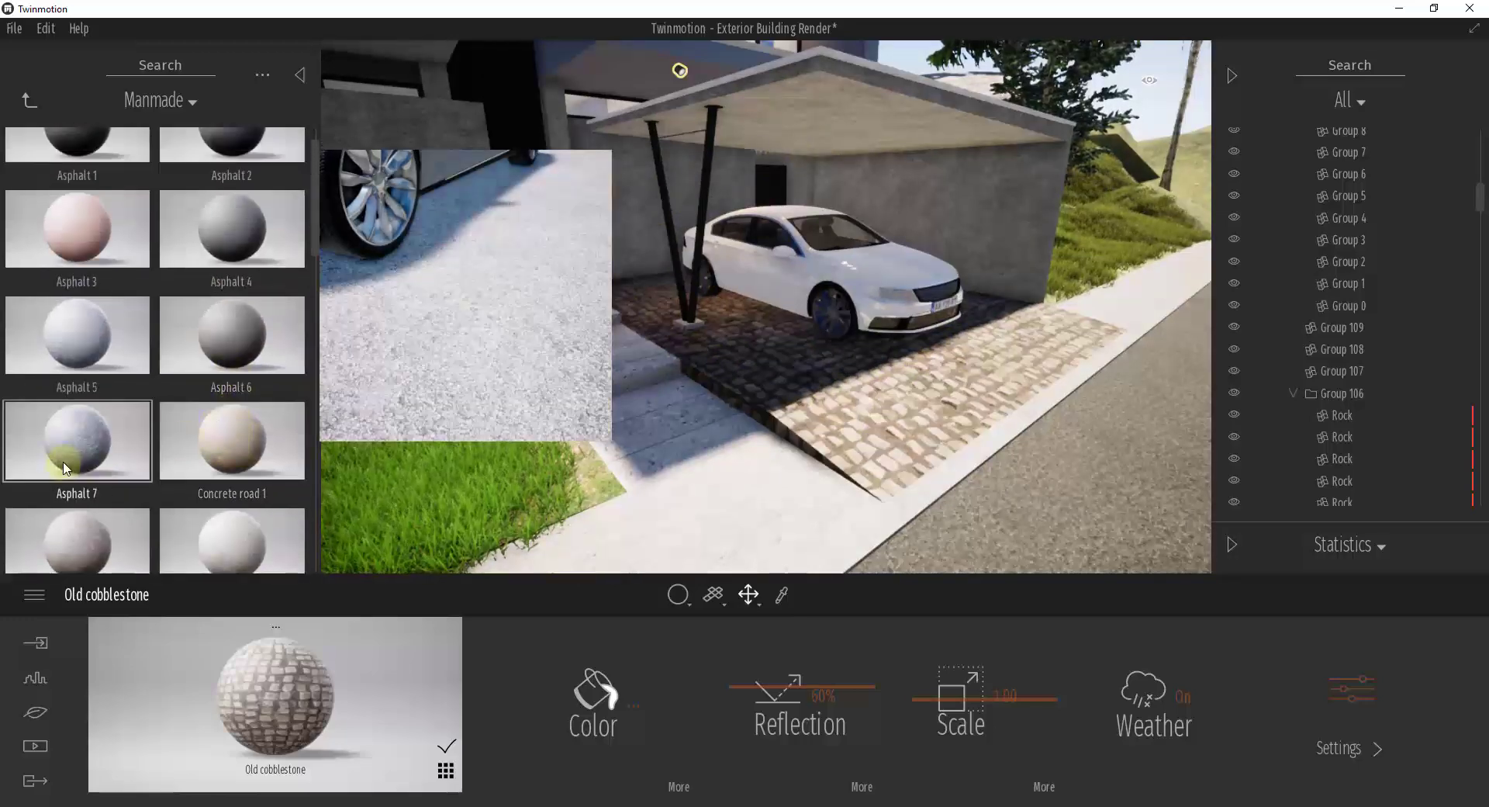
pyautogui.moveTo(67, 450); pyautogui.dragTo(769, 371)
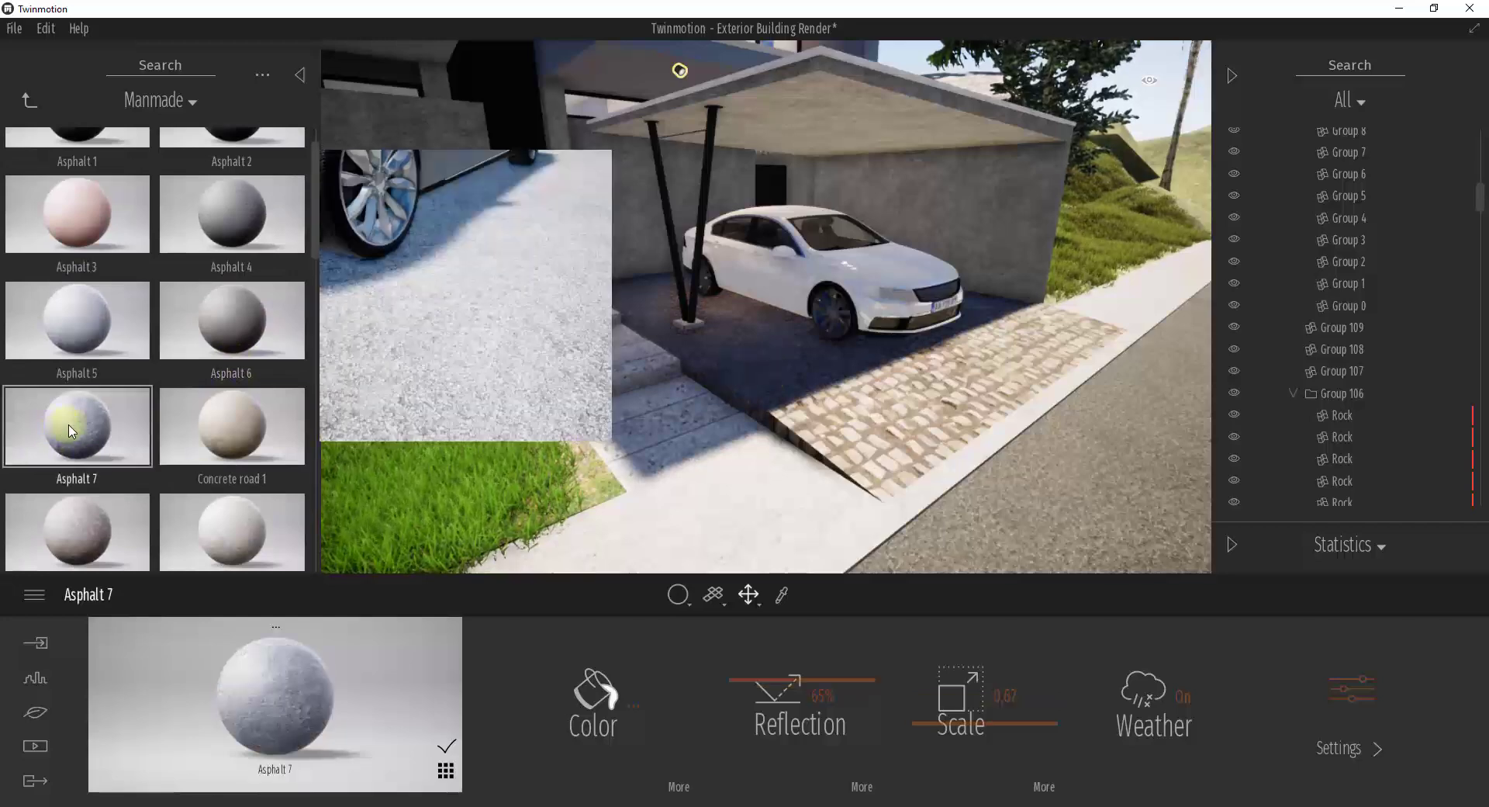
pyautogui.moveTo(62, 425); pyautogui.dragTo(867, 424)
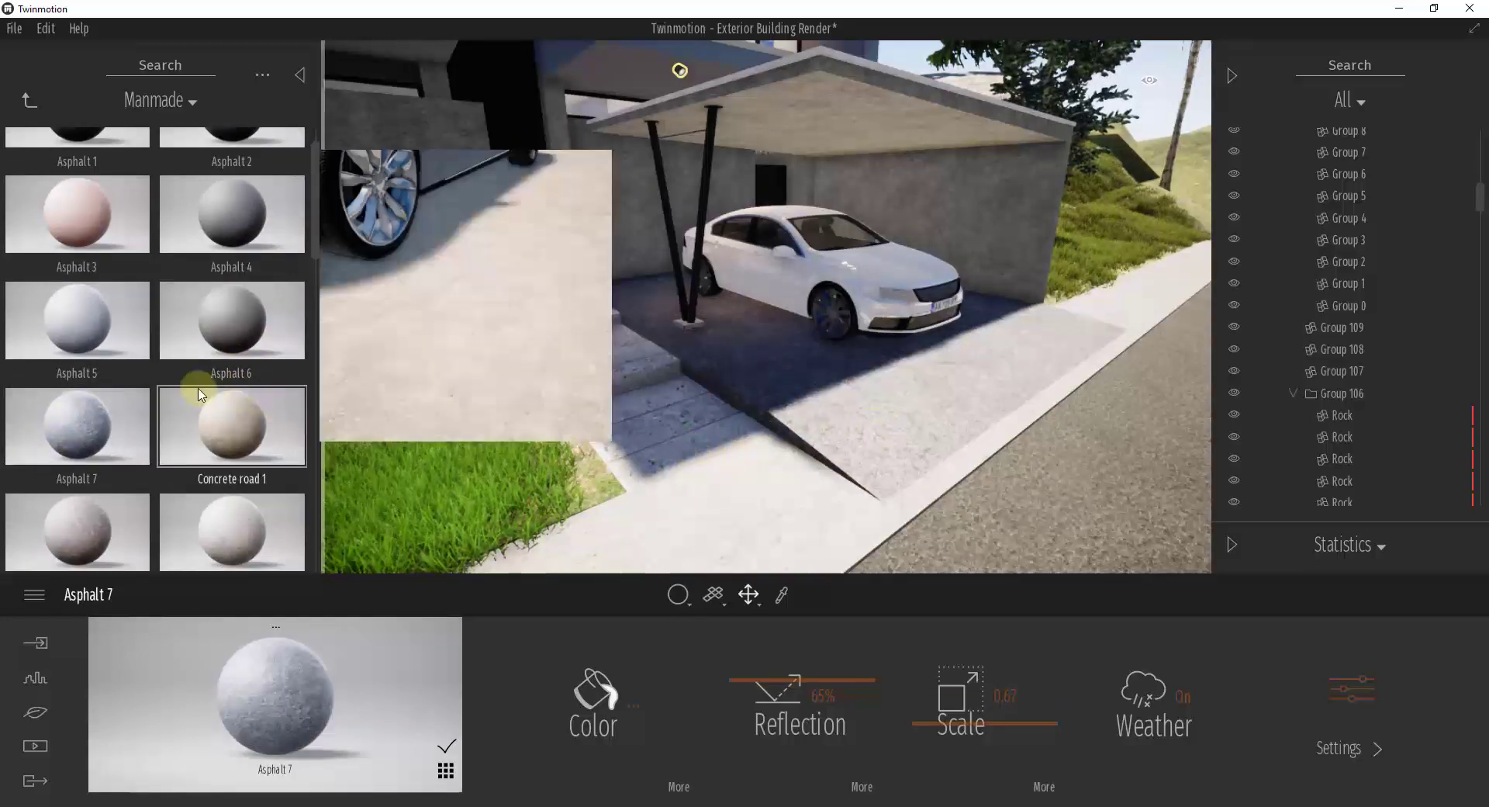
pyautogui.moveTo(106, 418); pyautogui.dragTo(841, 379)
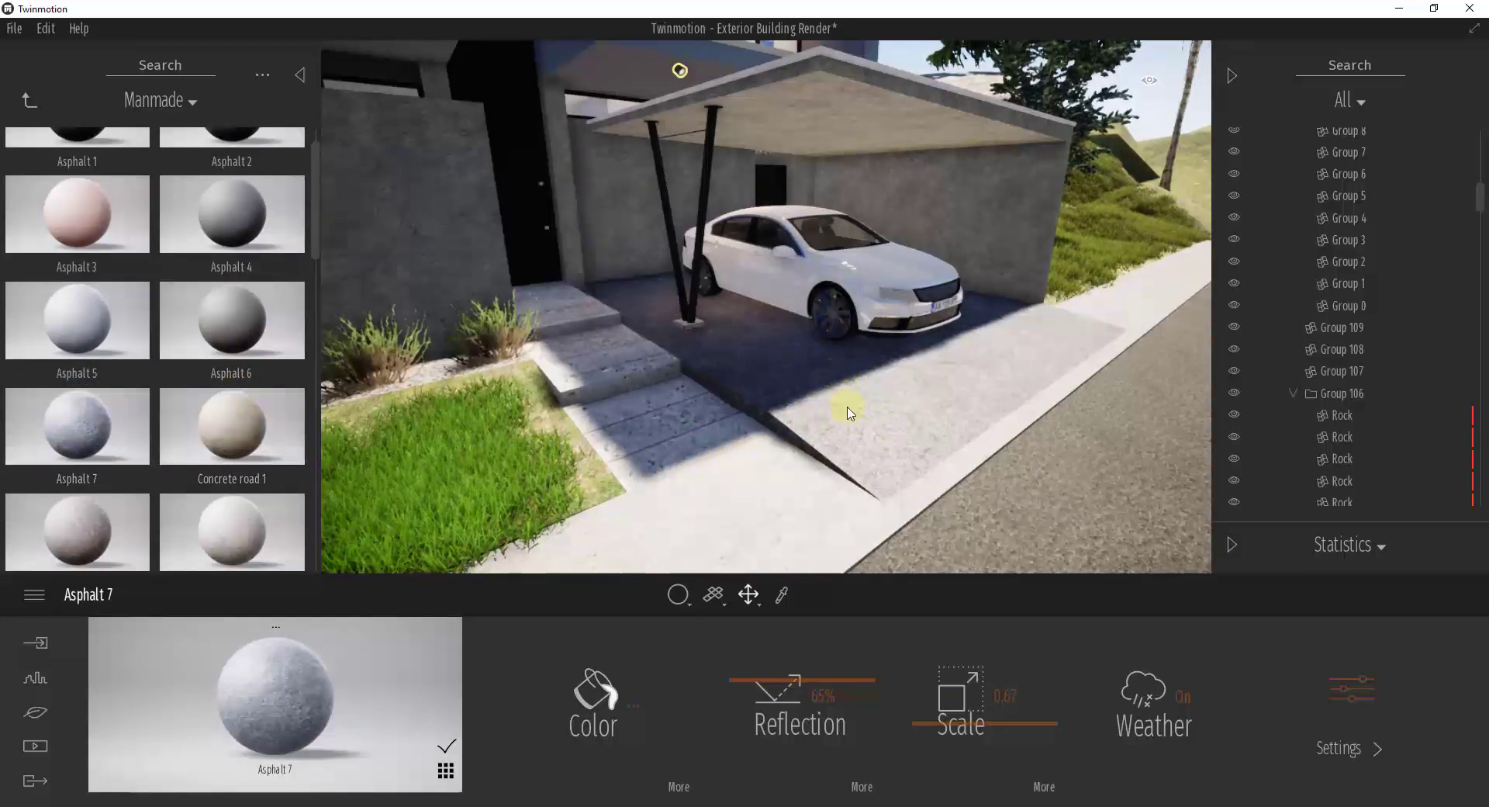
pyautogui.click(732, 363)
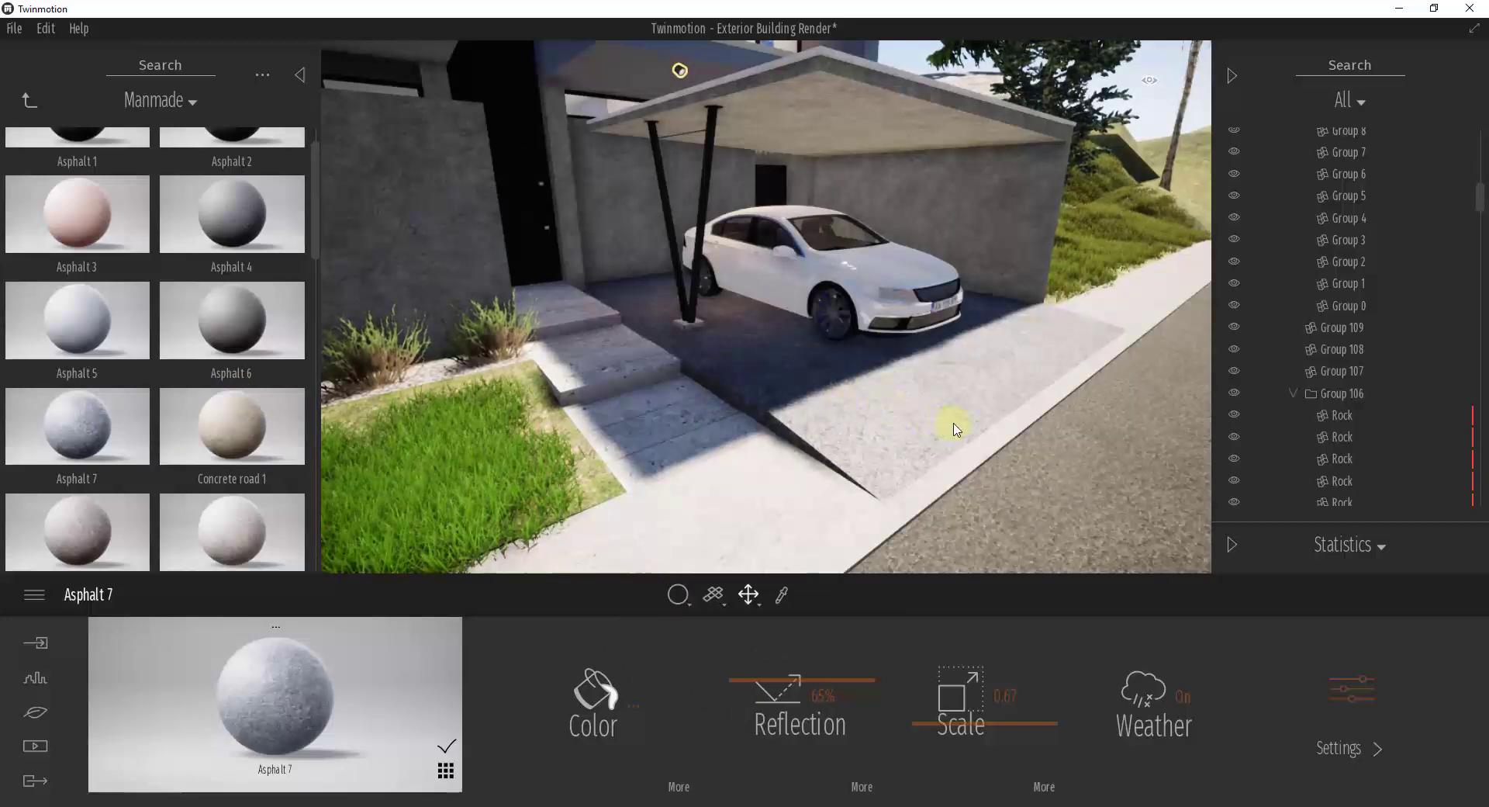
pyautogui.moveTo(962, 393); pyautogui.dragTo(959, 394, button='right')
# Check the texture mapping options, then move the camera to frame the house front, carport and garden
pyautogui.press('s')
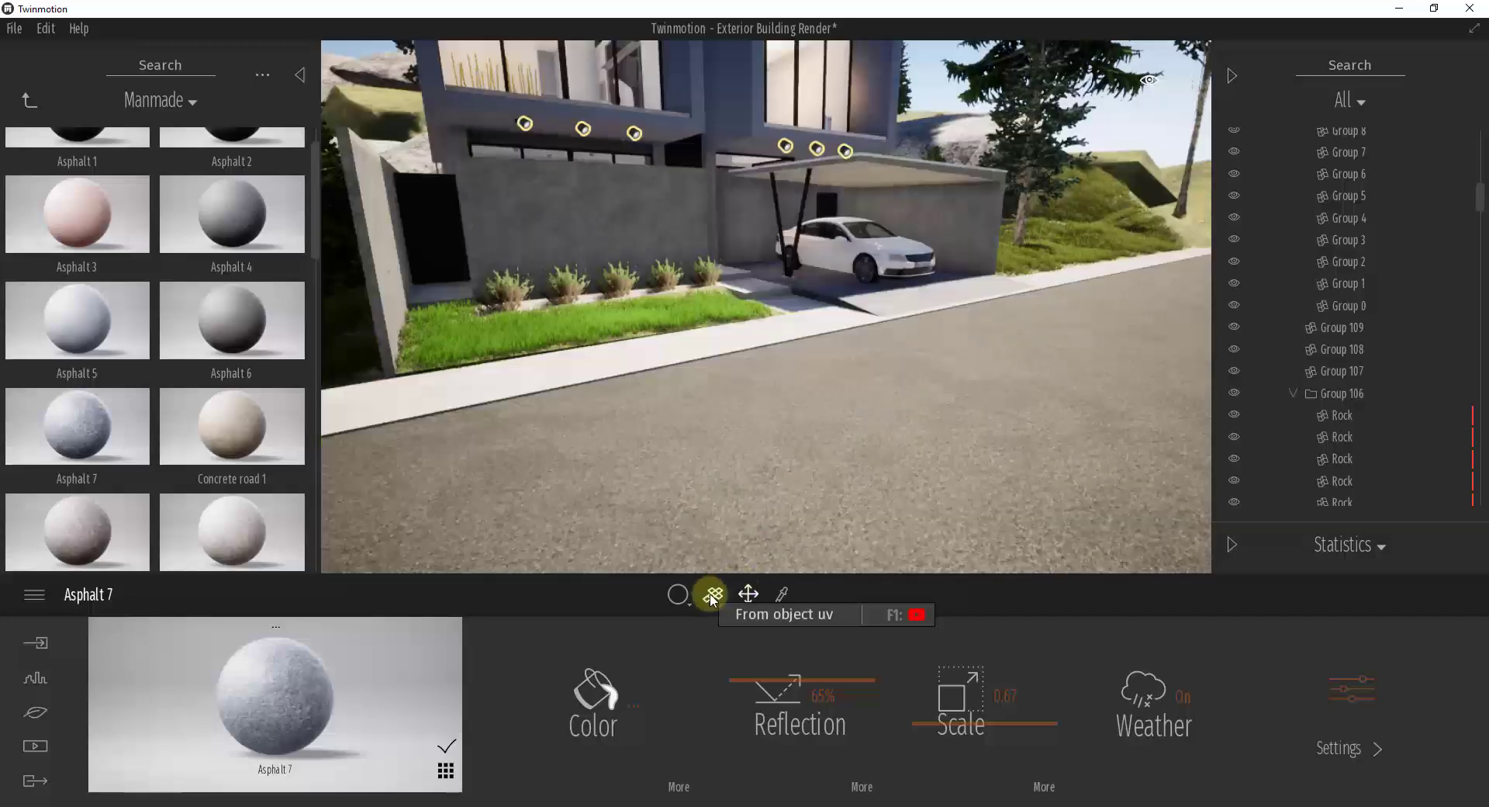
pyautogui.click(712, 595)
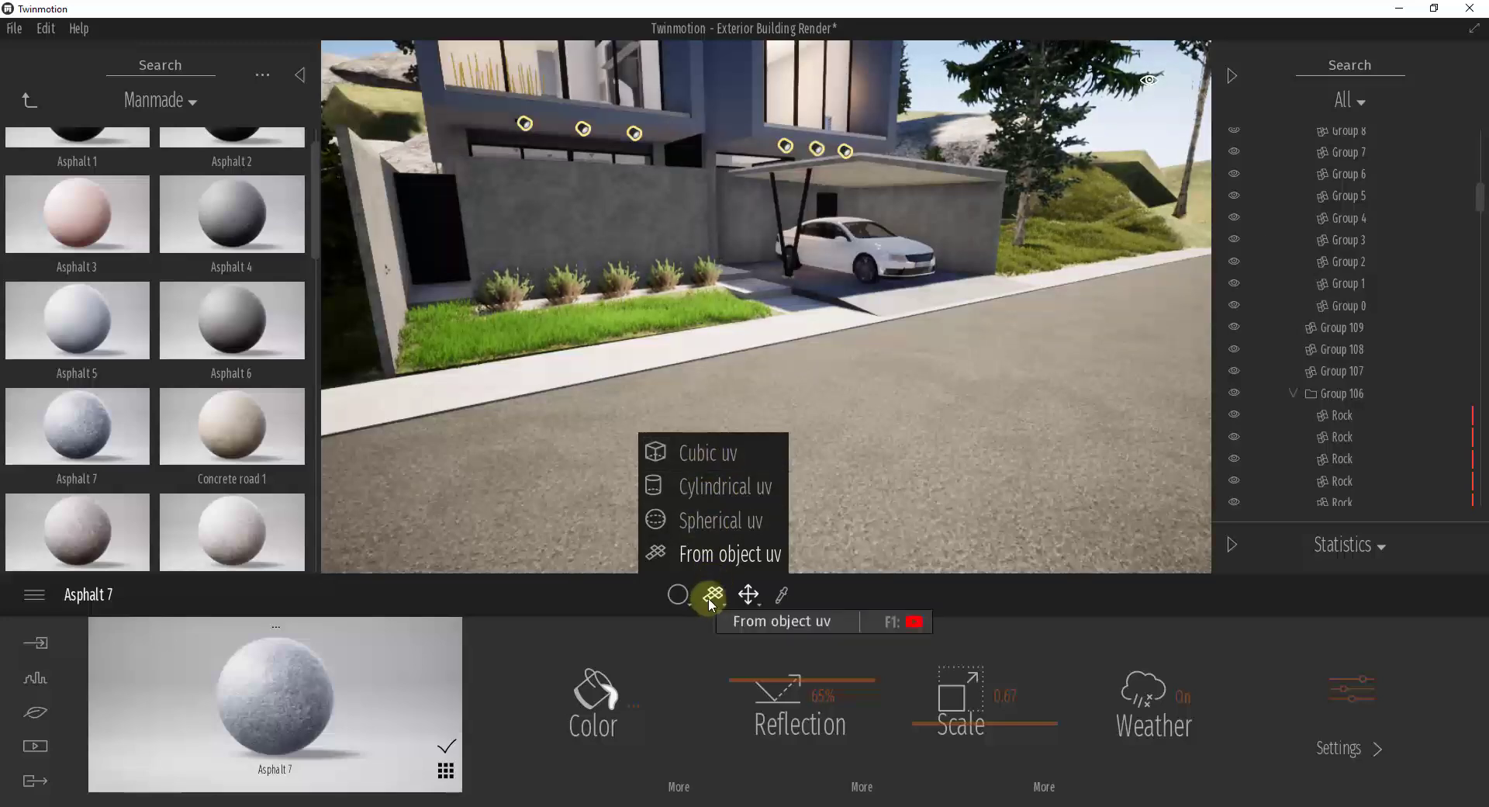
pyautogui.moveTo(809, 505); pyautogui.dragTo(813, 441)
pyautogui.moveTo(147, 233)
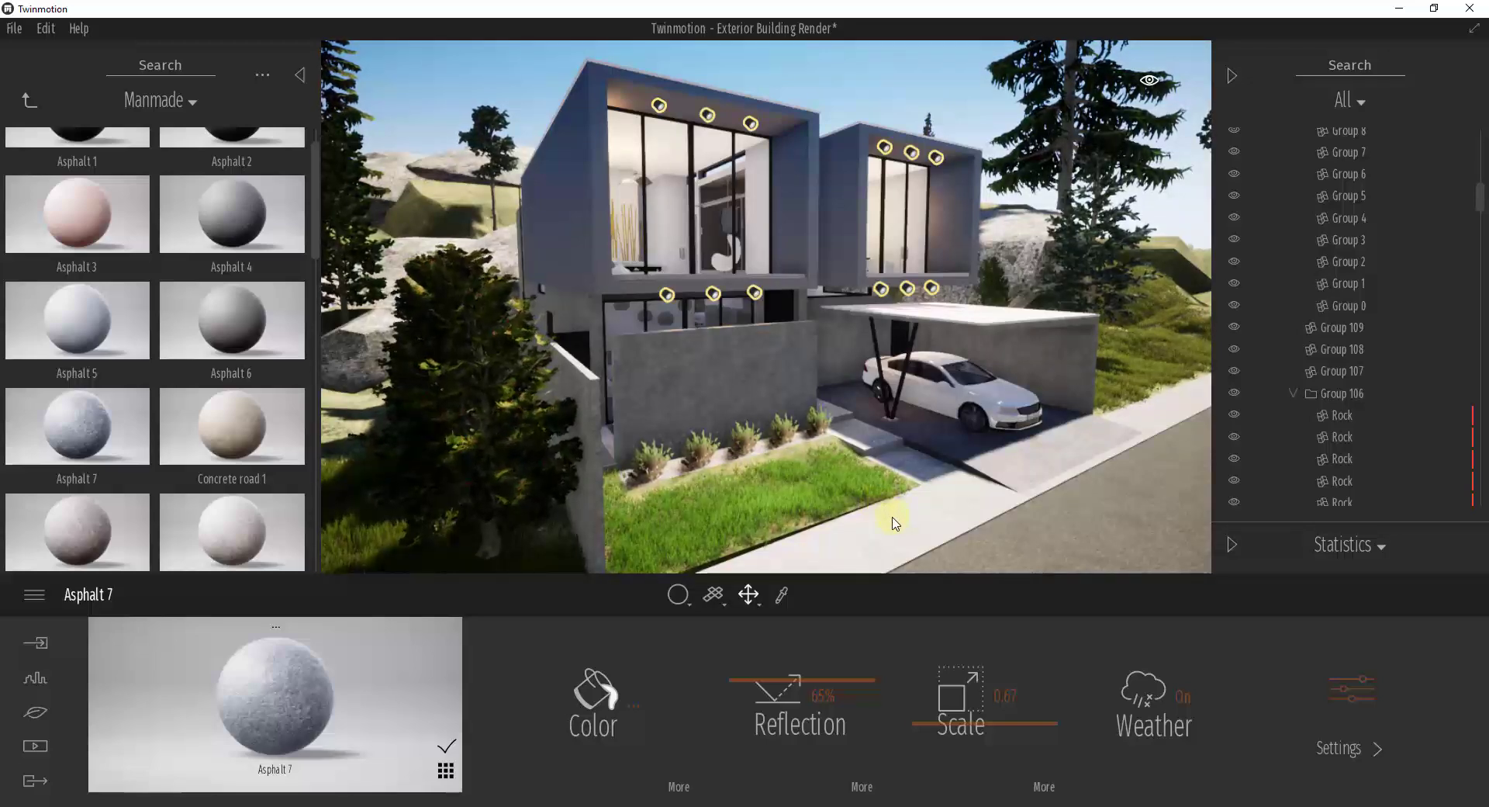
pyautogui.moveTo(877, 423); pyautogui.dragTo(873, 422, button='right')
pyautogui.scroll(3, 876, 423)
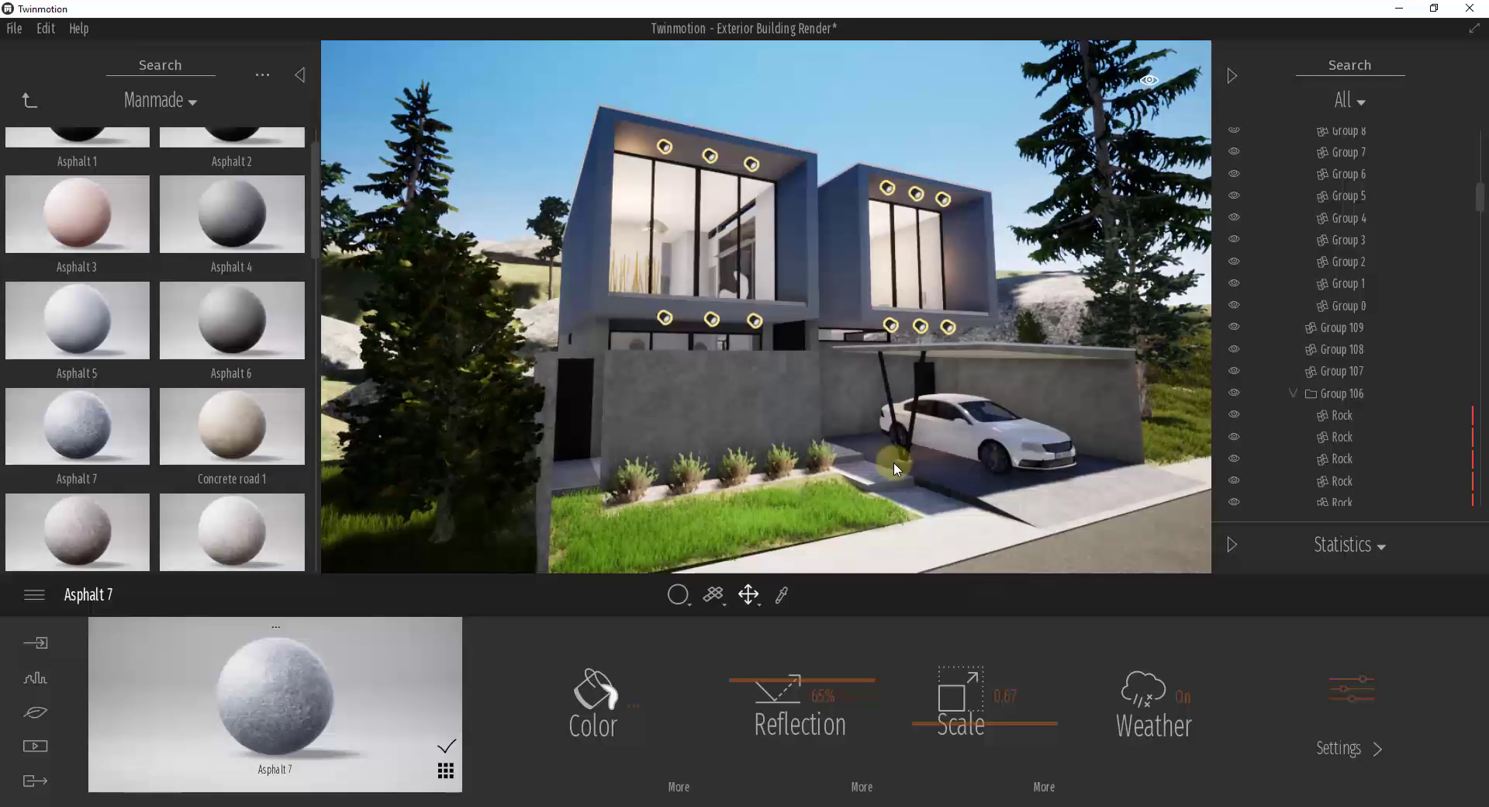
pyautogui.moveTo(818, 375); pyautogui.dragTo(821, 375, button='right')
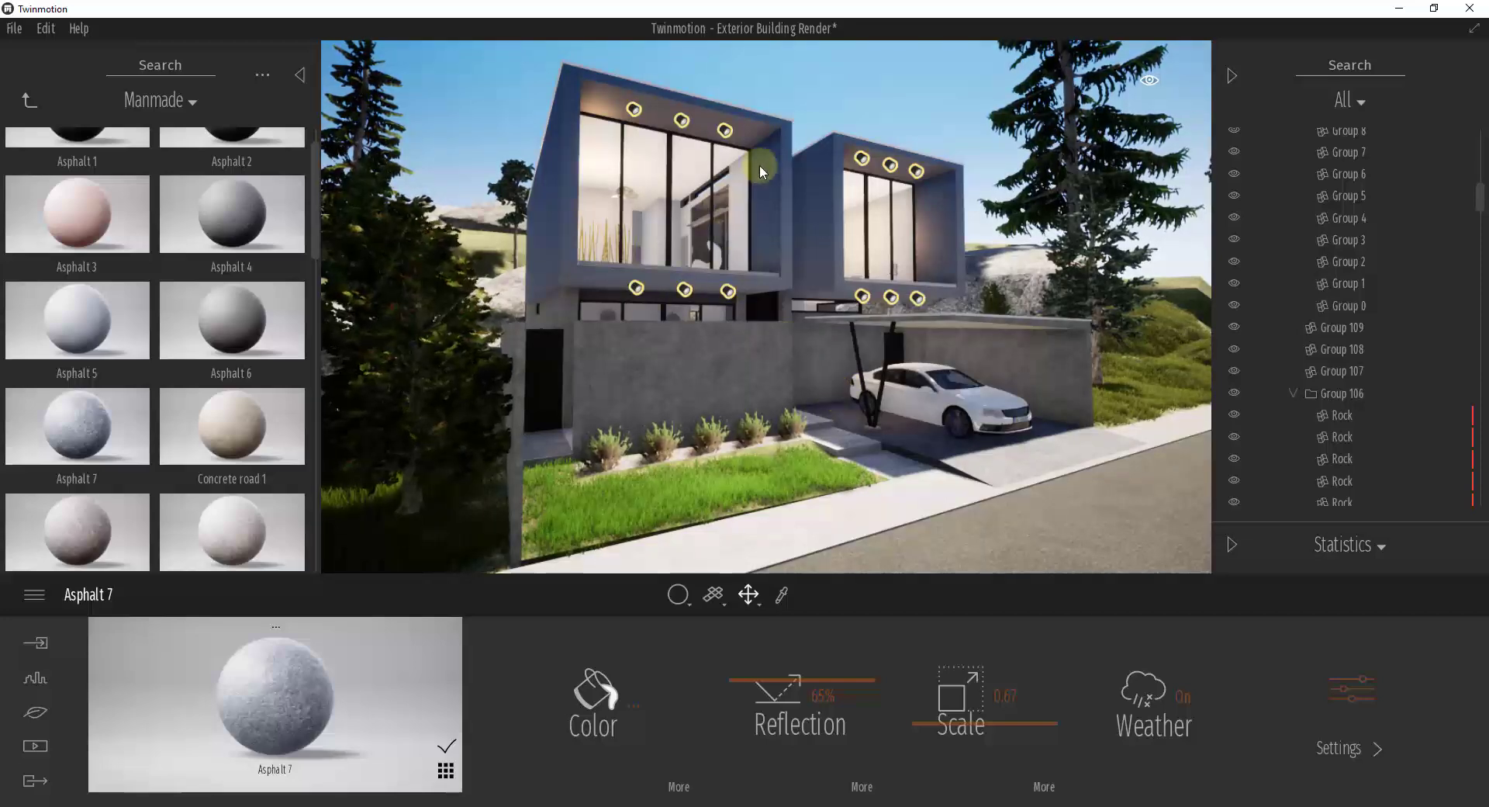
# Sample the street's Asphalt 4 material with the material picker to load it for editing
pyautogui.moveTo(782, 396); pyautogui.dragTo(814, 412, button='right')
pyautogui.press('s')
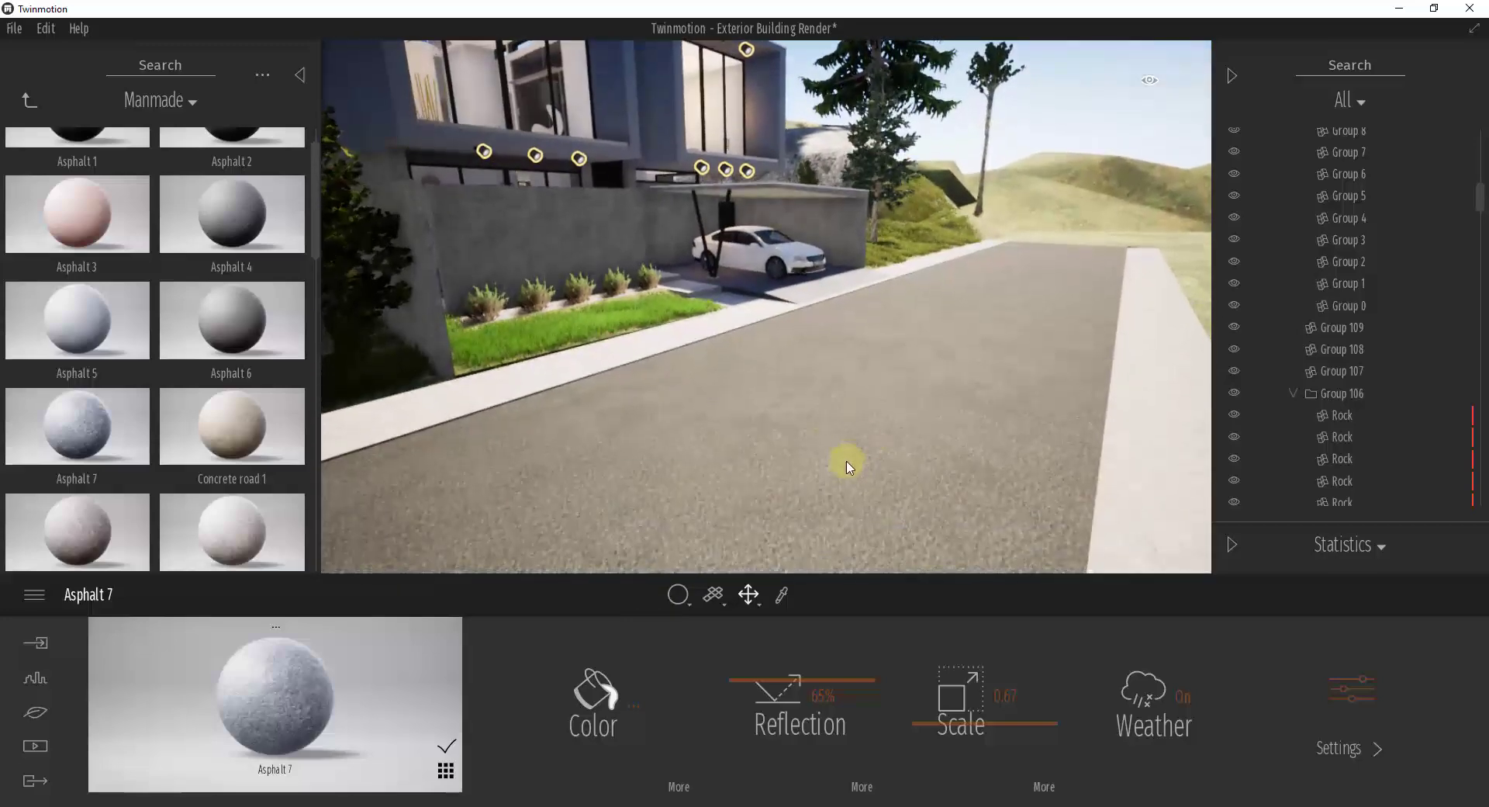
pyautogui.click(782, 594)
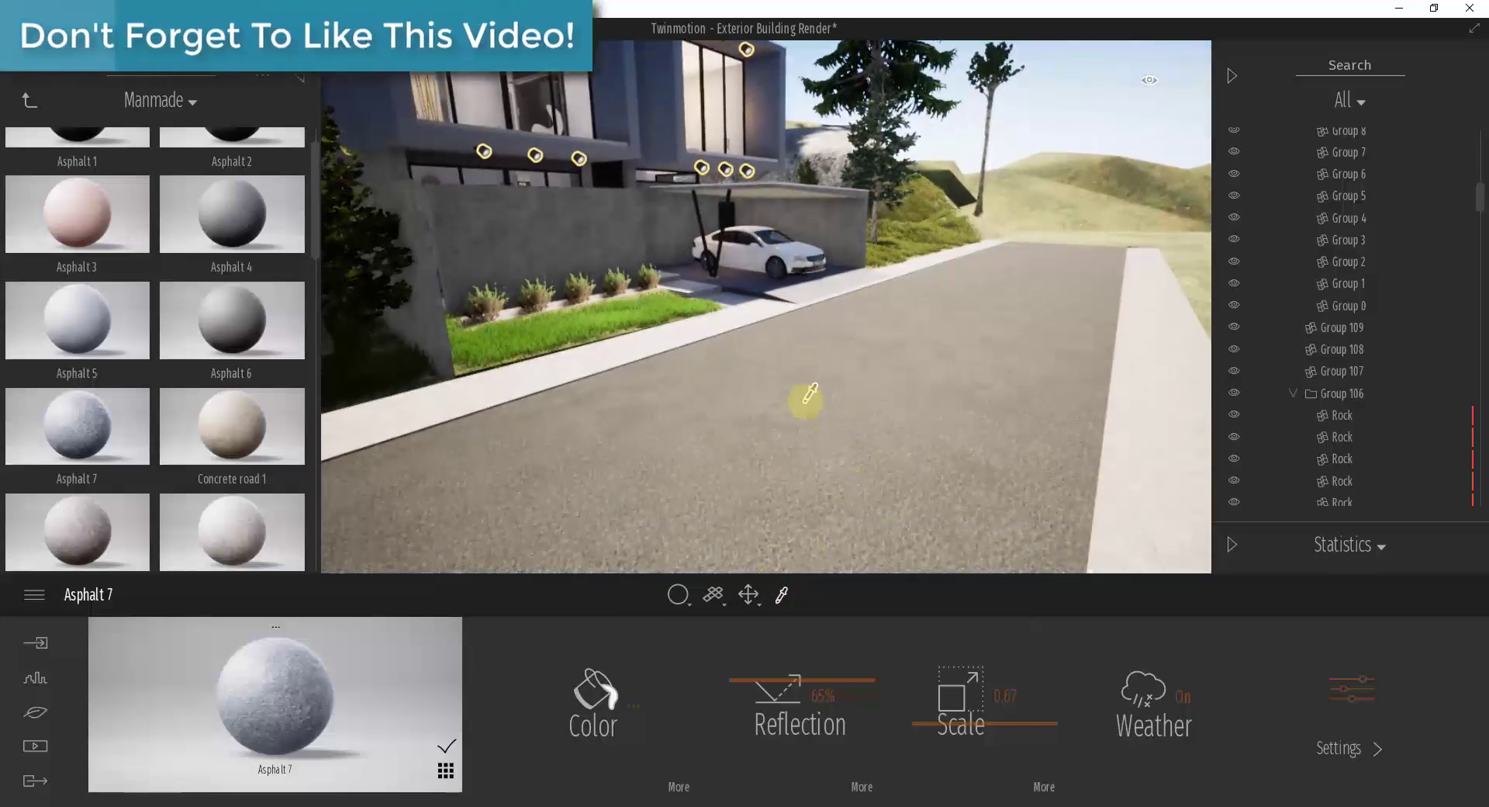
pyautogui.click(808, 393)
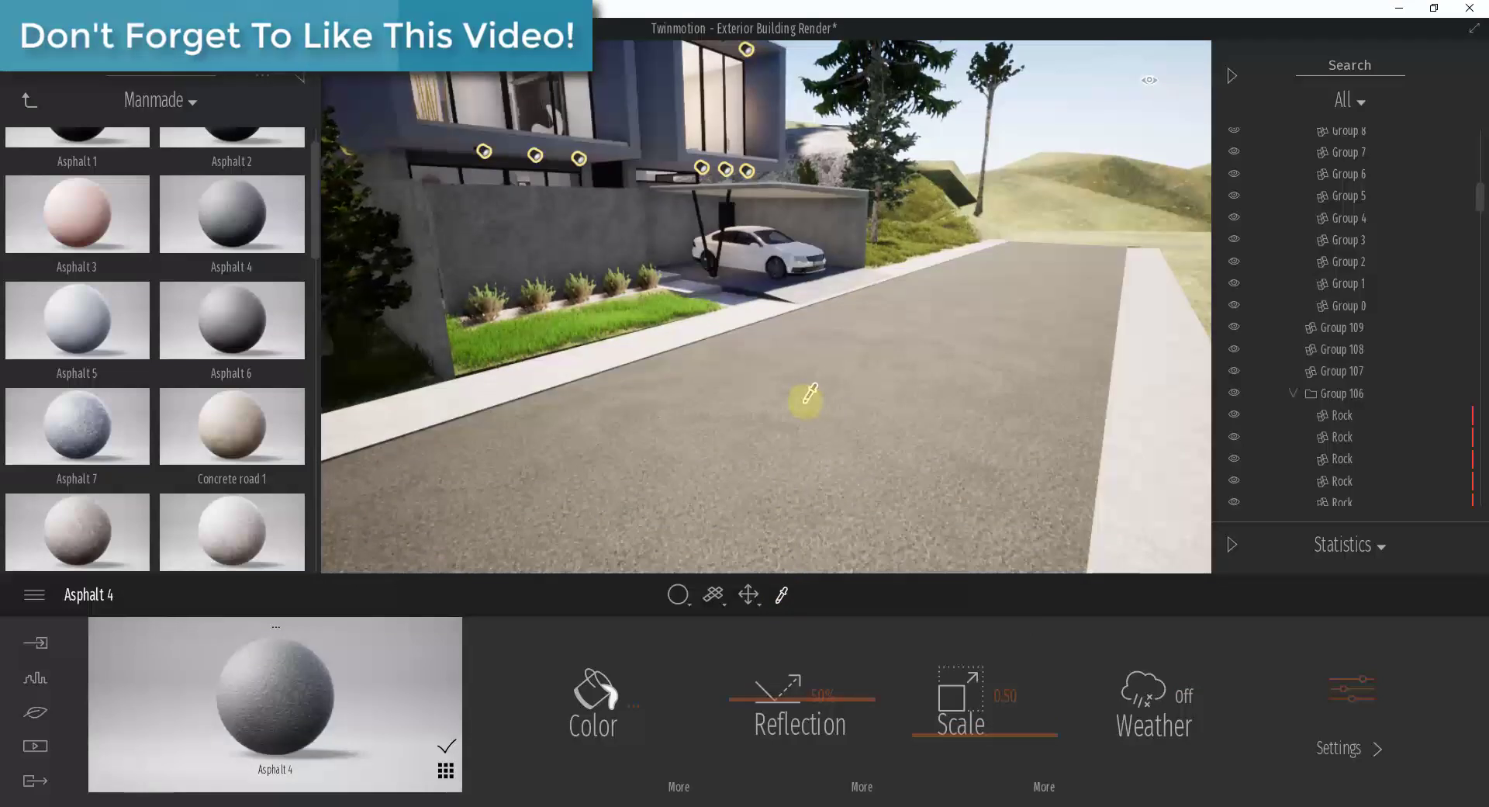
pyautogui.click(444, 746)
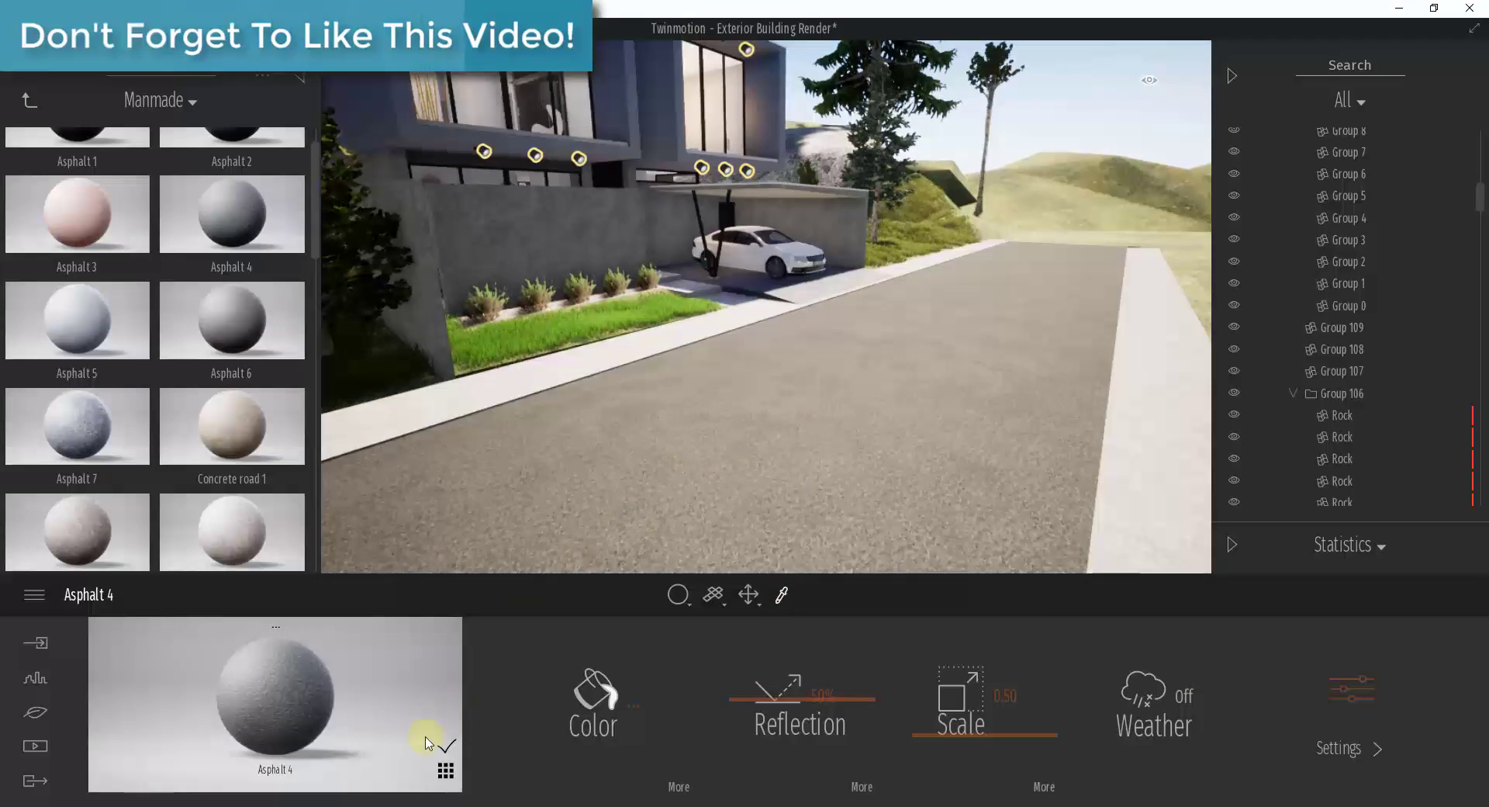
# Add a blank New material from the scene materials grid and return to the single preview
pyautogui.click(446, 771)
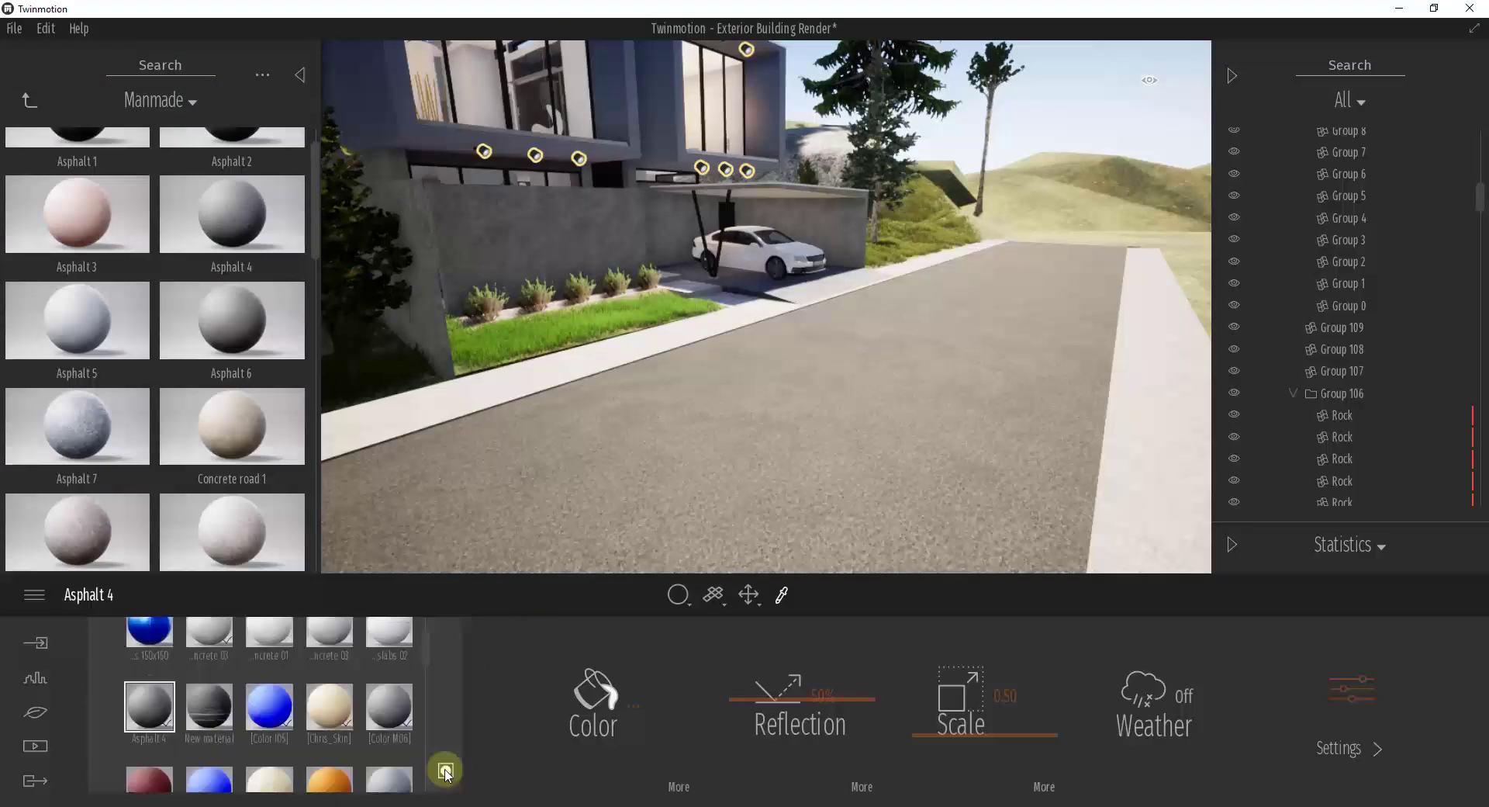
pyautogui.scroll(-1, 415, 667)
pyautogui.scroll(3, 424, 648)
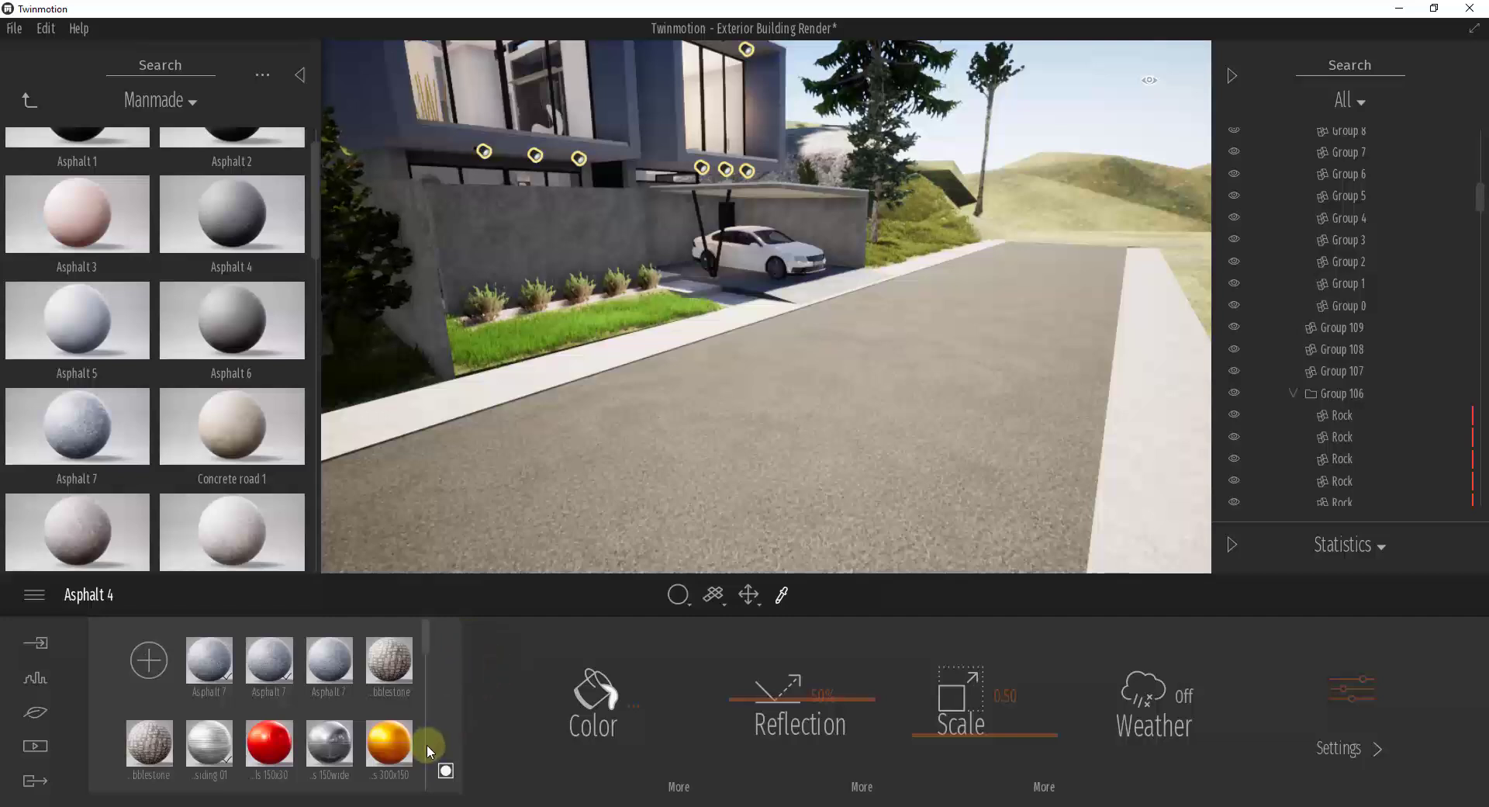
pyautogui.click(149, 661)
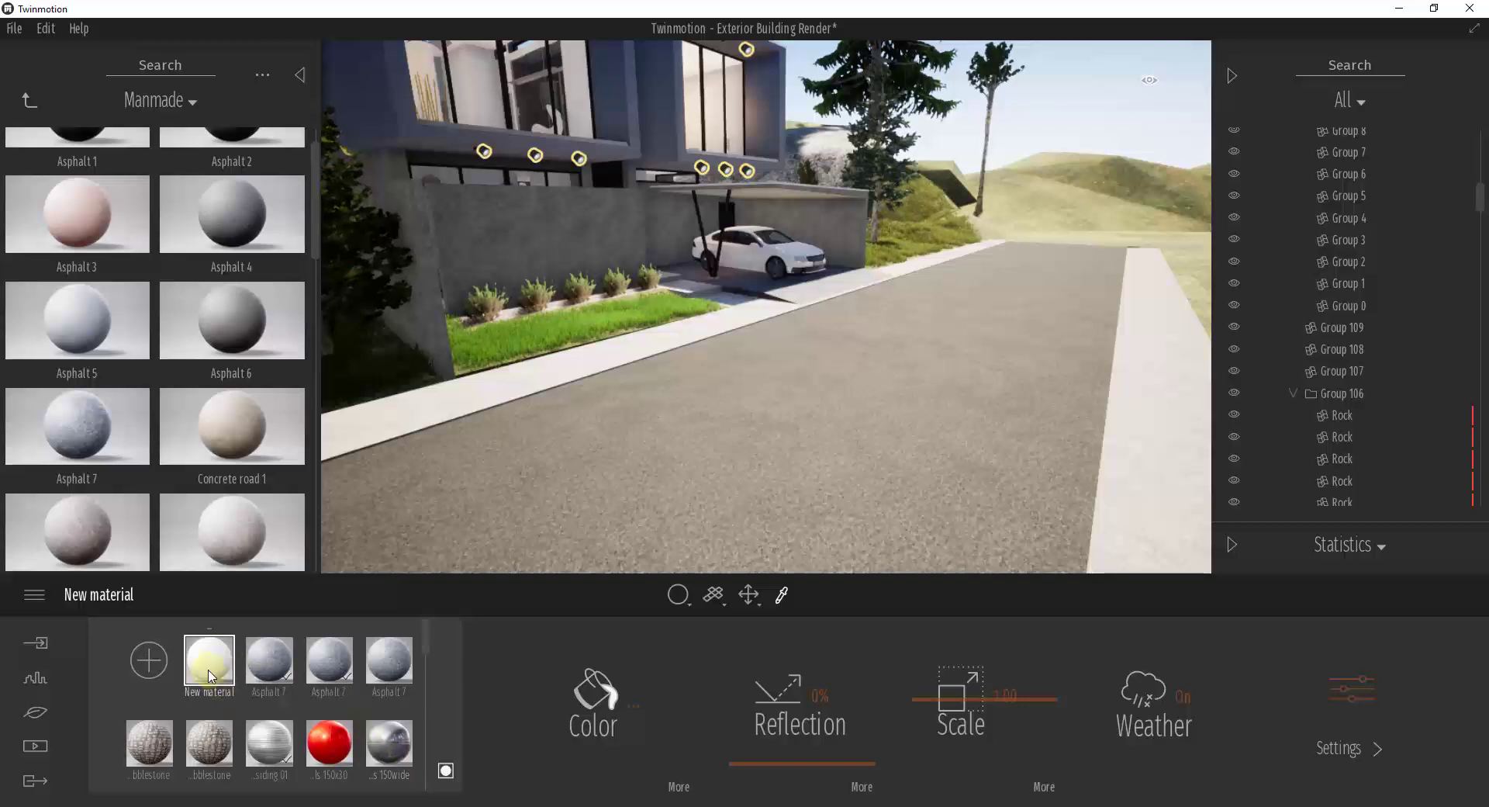
pyautogui.click(445, 772)
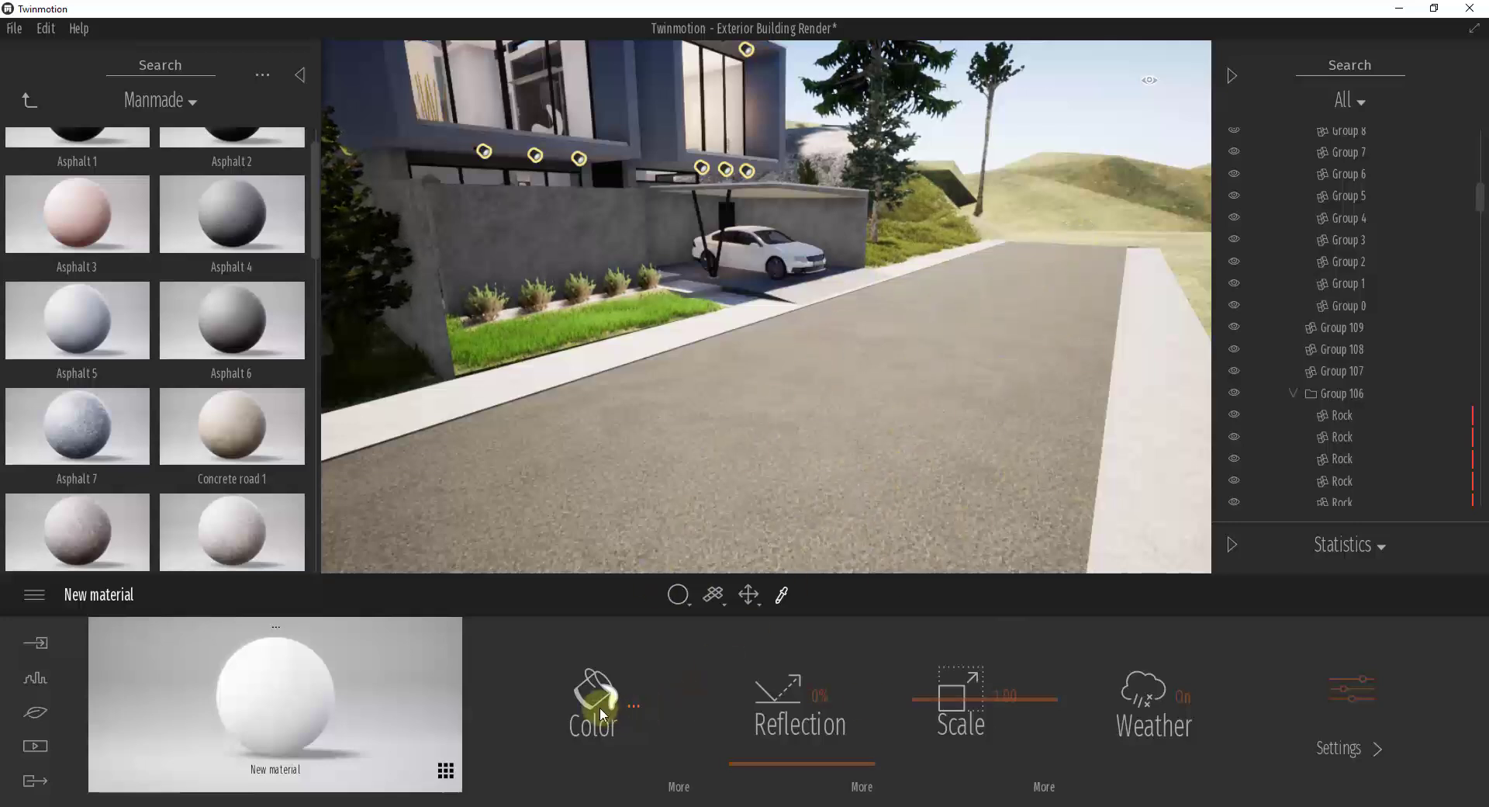
# Load CityStreetRoadAsphaltTwoLaneWorn001_COL_3K.jpg as New material's colour texture
pyautogui.click(679, 786)
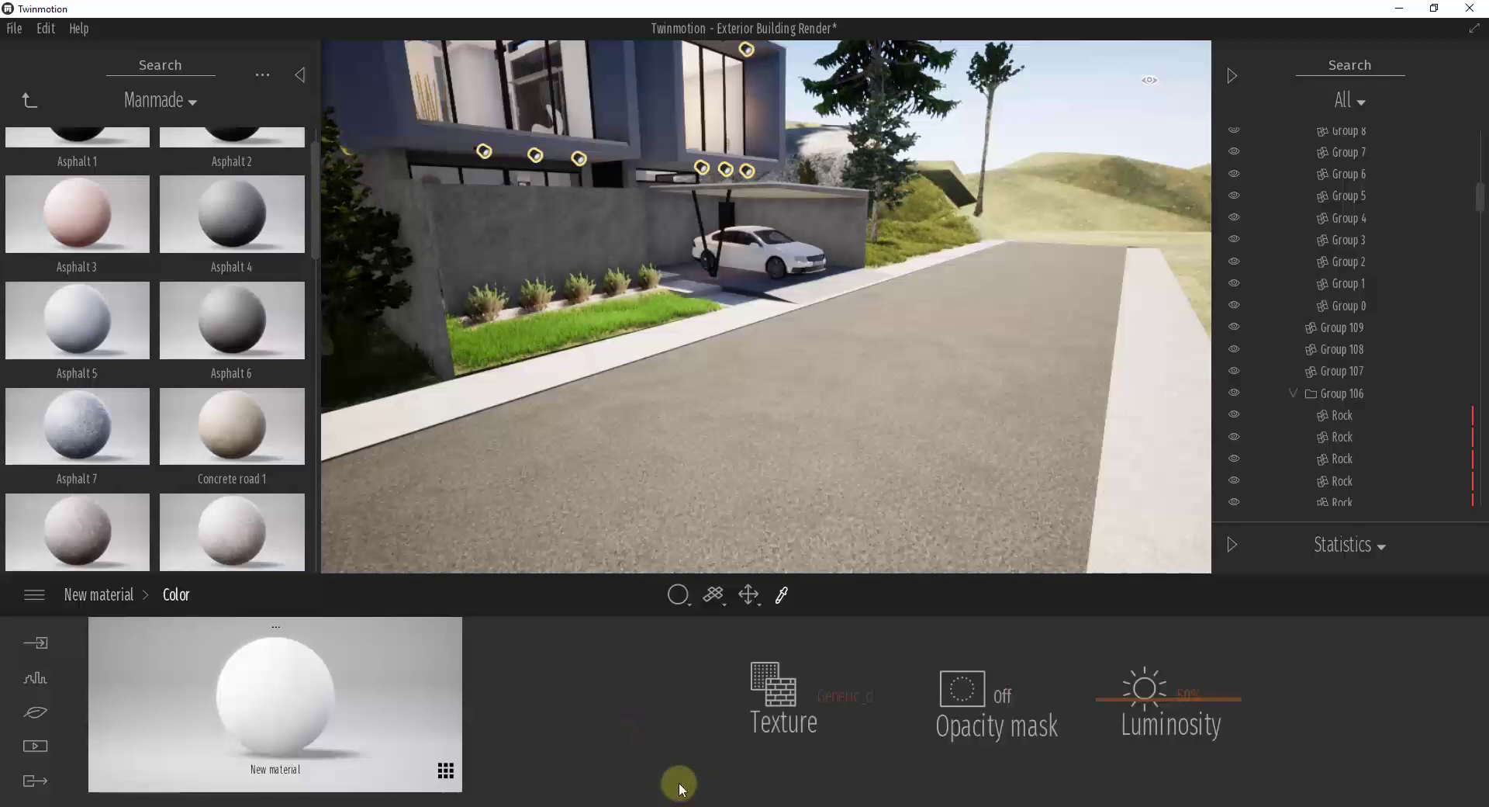
pyautogui.rightClick(783, 692)
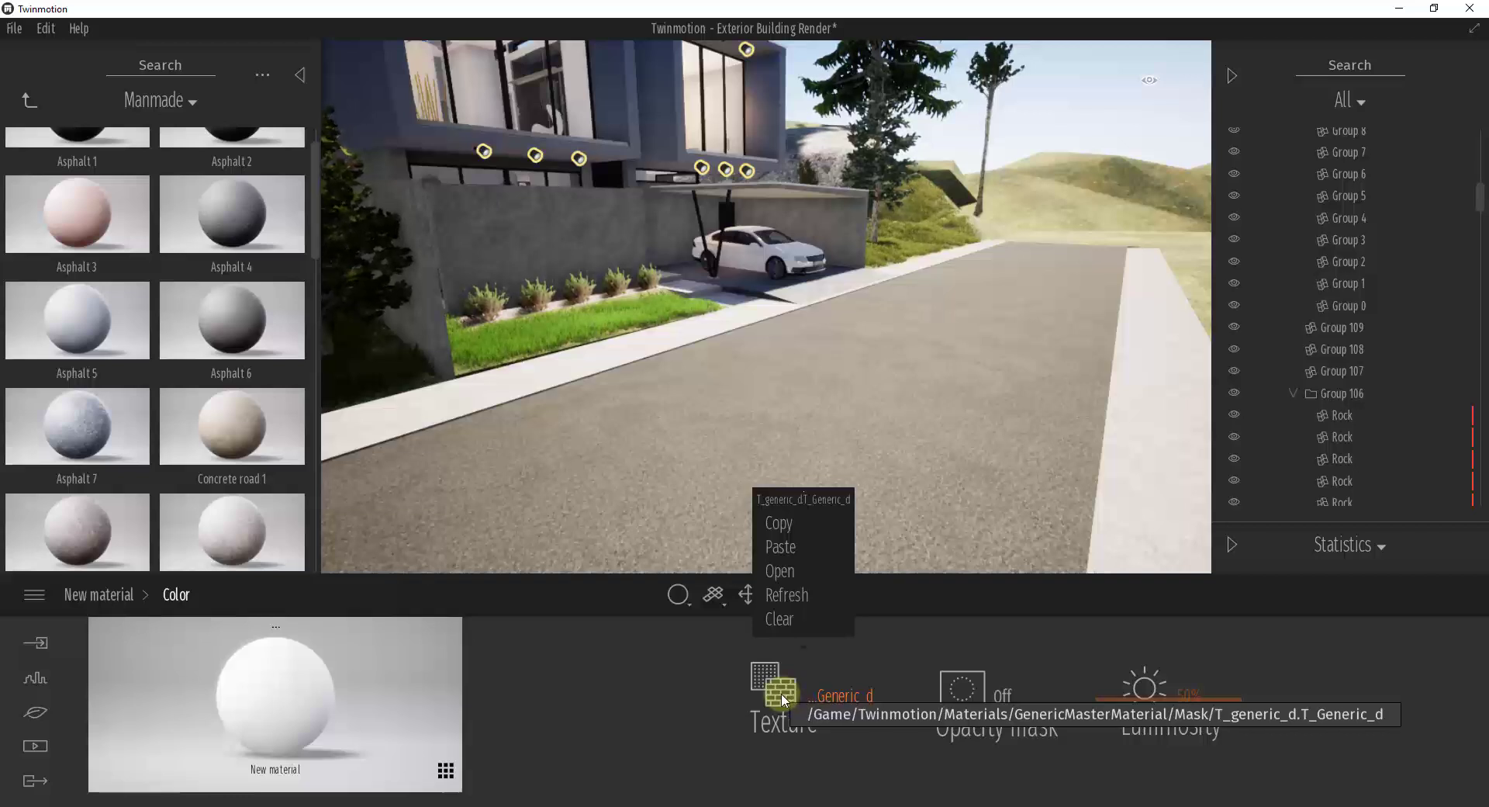
pyautogui.click(776, 571)
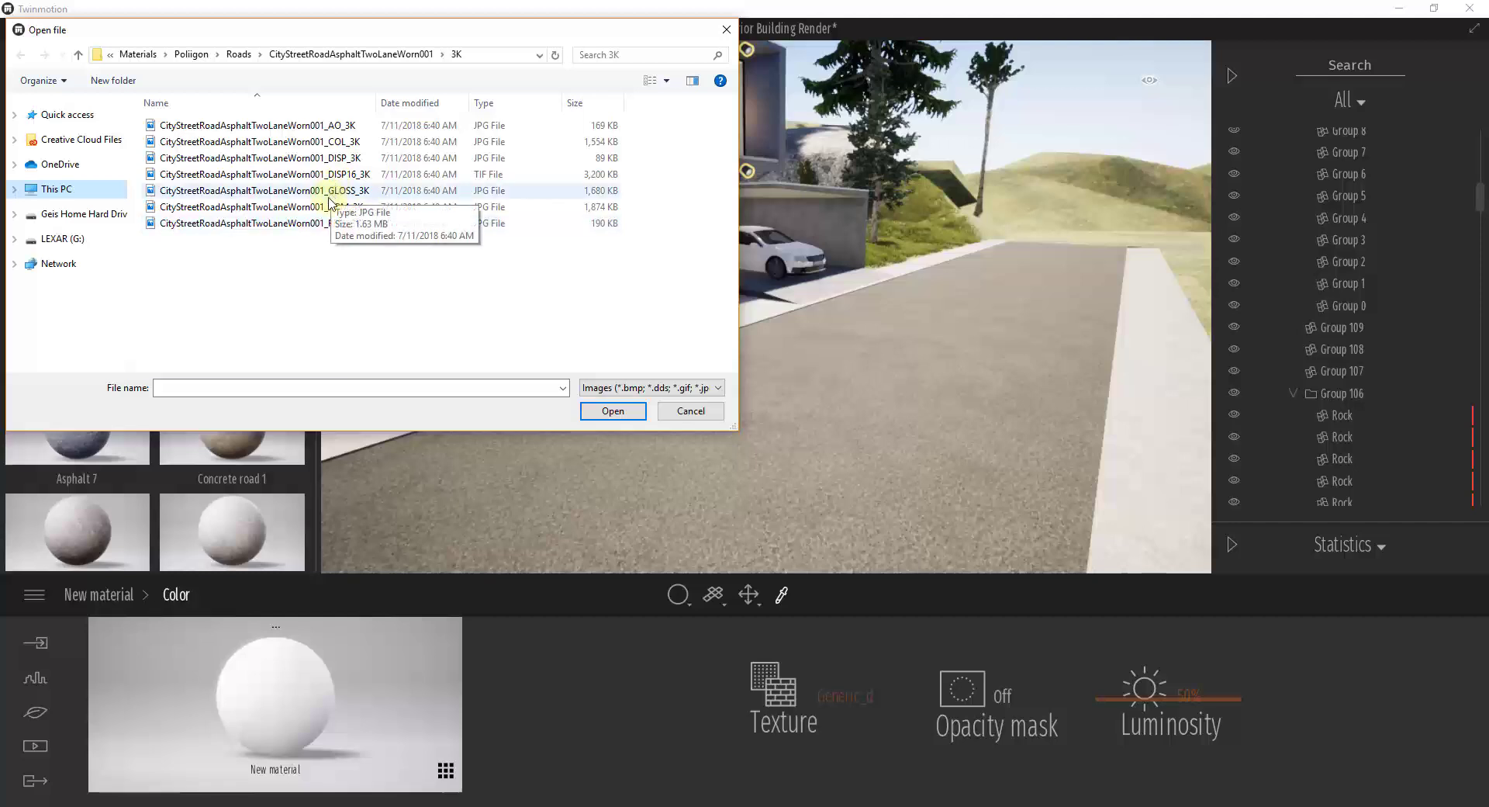
pyautogui.rightClick(359, 307)
pyautogui.moveTo(392, 319)
pyautogui.click(567, 335)
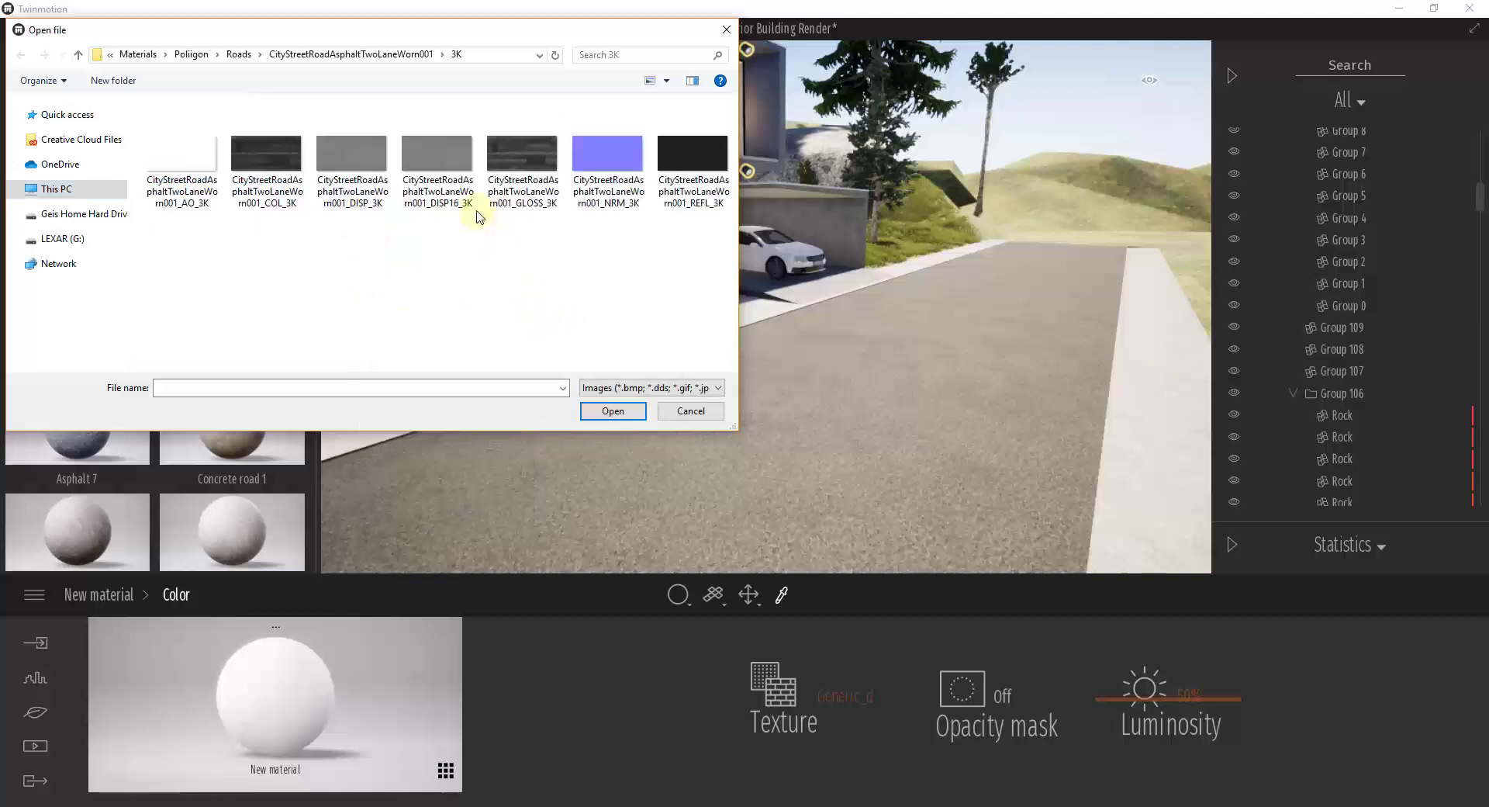
pyautogui.doubleClick(271, 152)
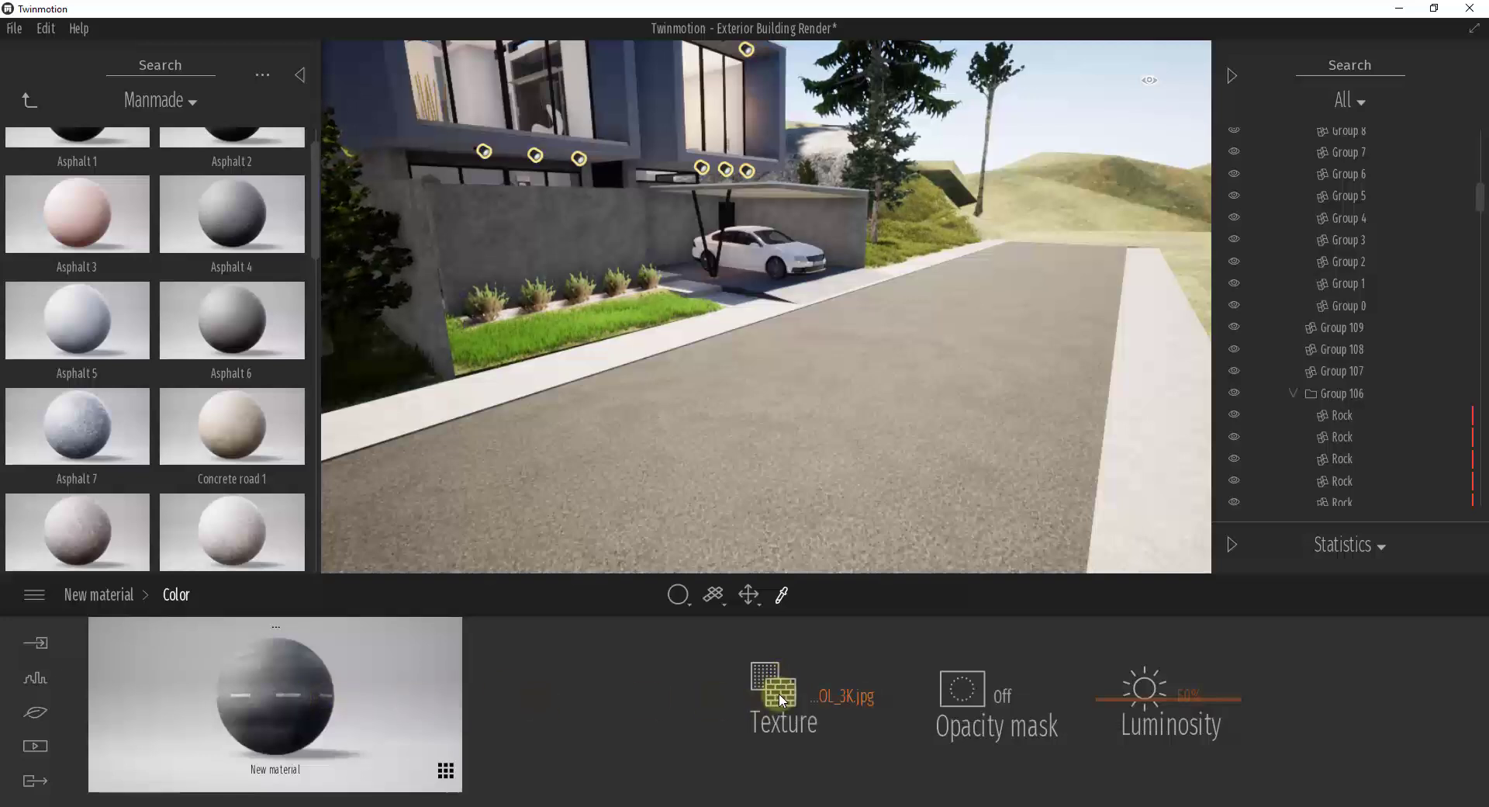
# Apply New material to the road and enlarge its texture scale to 1.61
pyautogui.moveTo(272, 681); pyautogui.dragTo(667, 450)
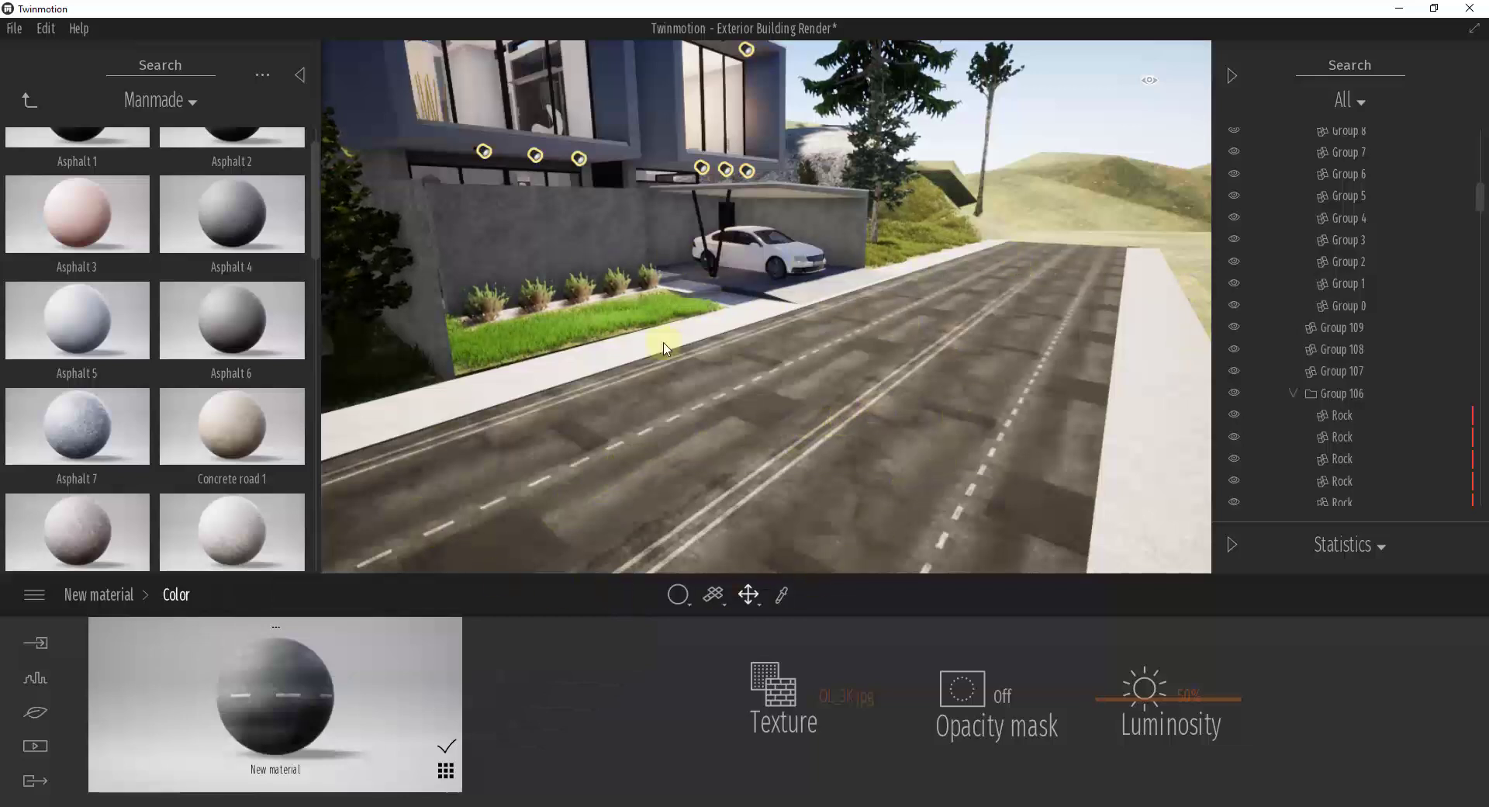
pyautogui.click(95, 597)
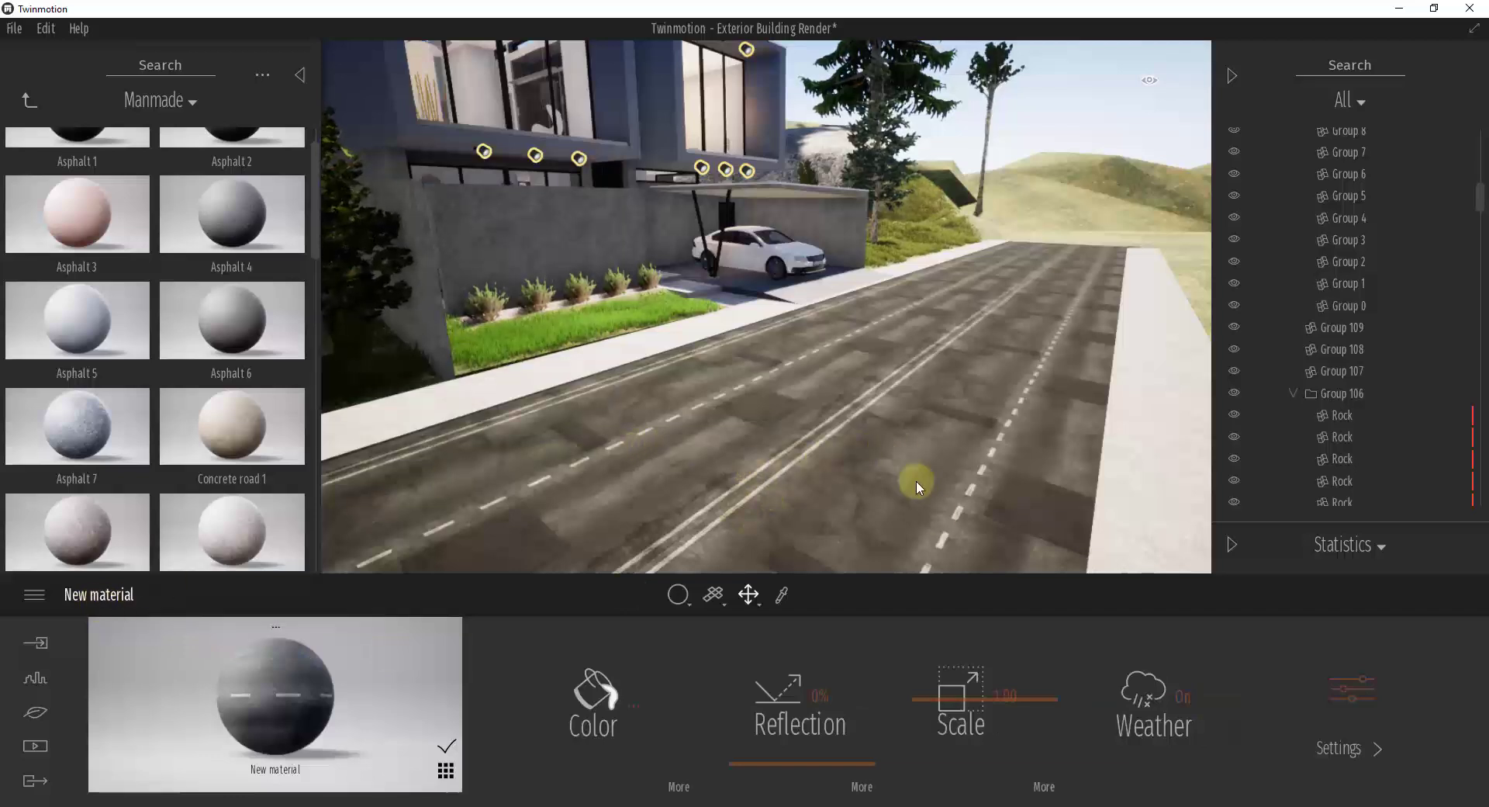
pyautogui.moveTo(926, 700); pyautogui.dragTo(949, 694)
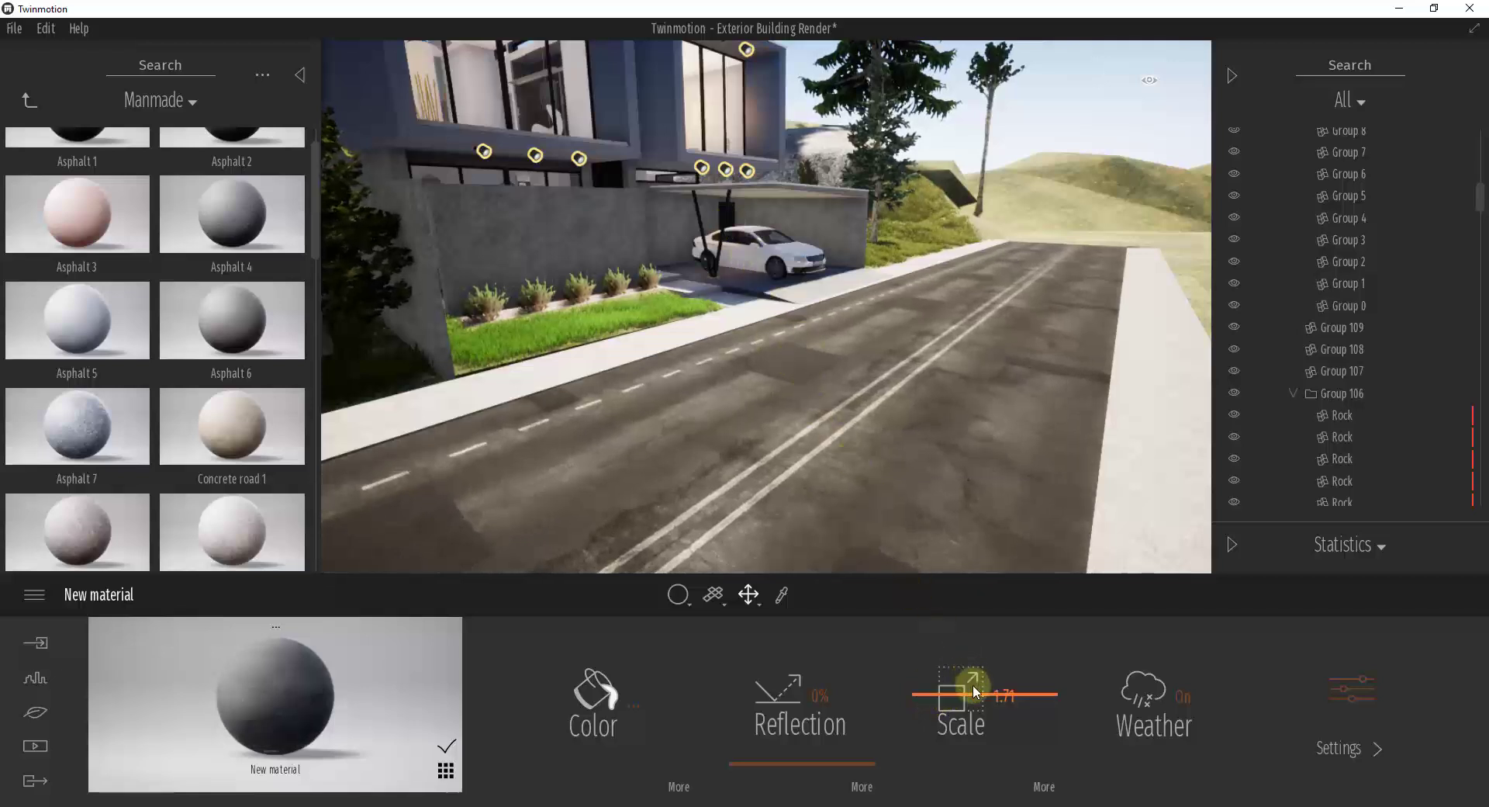
# Shift the road texture's Move Y offset to -0.42
pyautogui.click(1044, 786)
pyautogui.moveTo(862, 699); pyautogui.dragTo(741, 727)
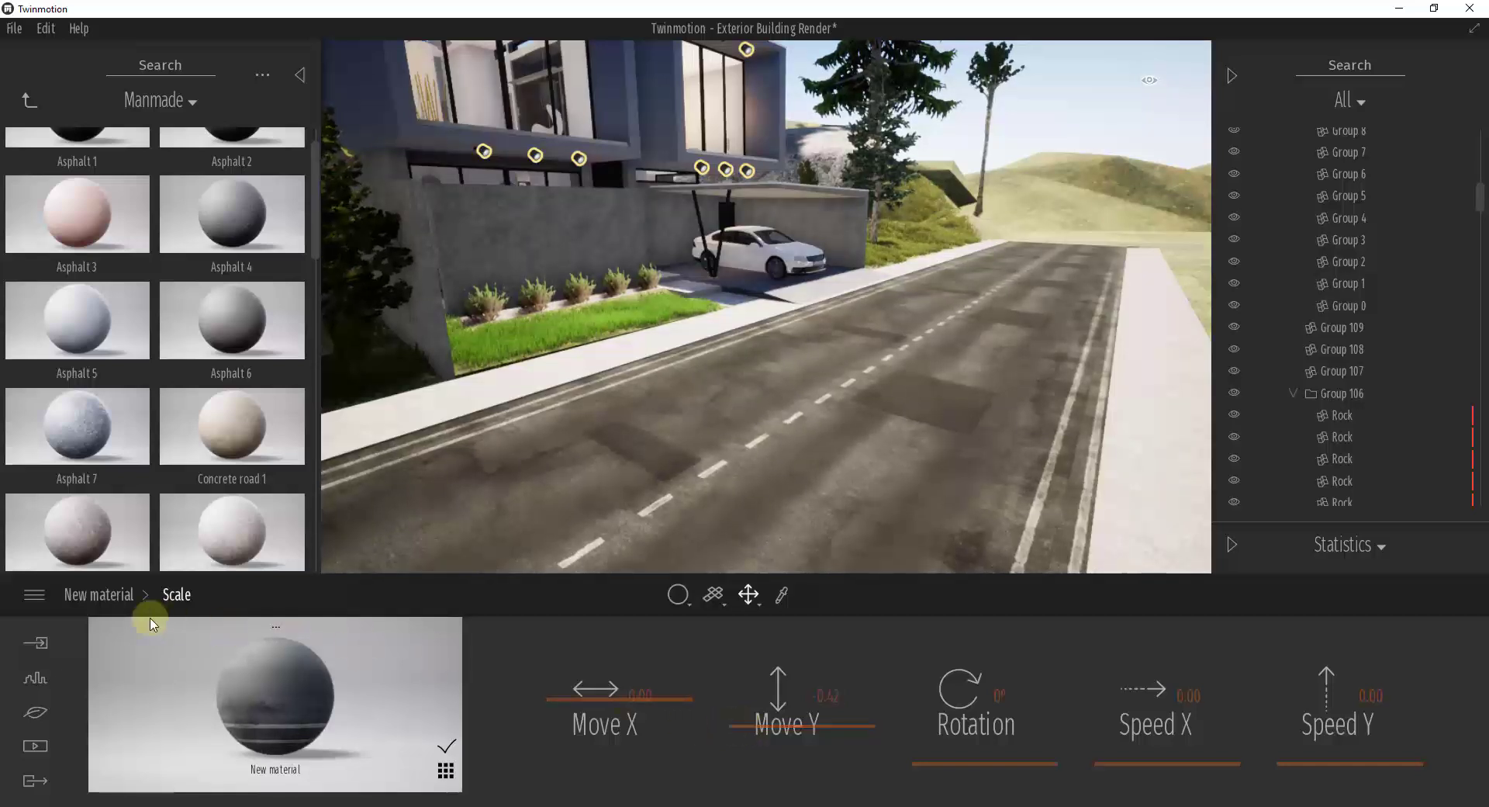
pyautogui.click(124, 595)
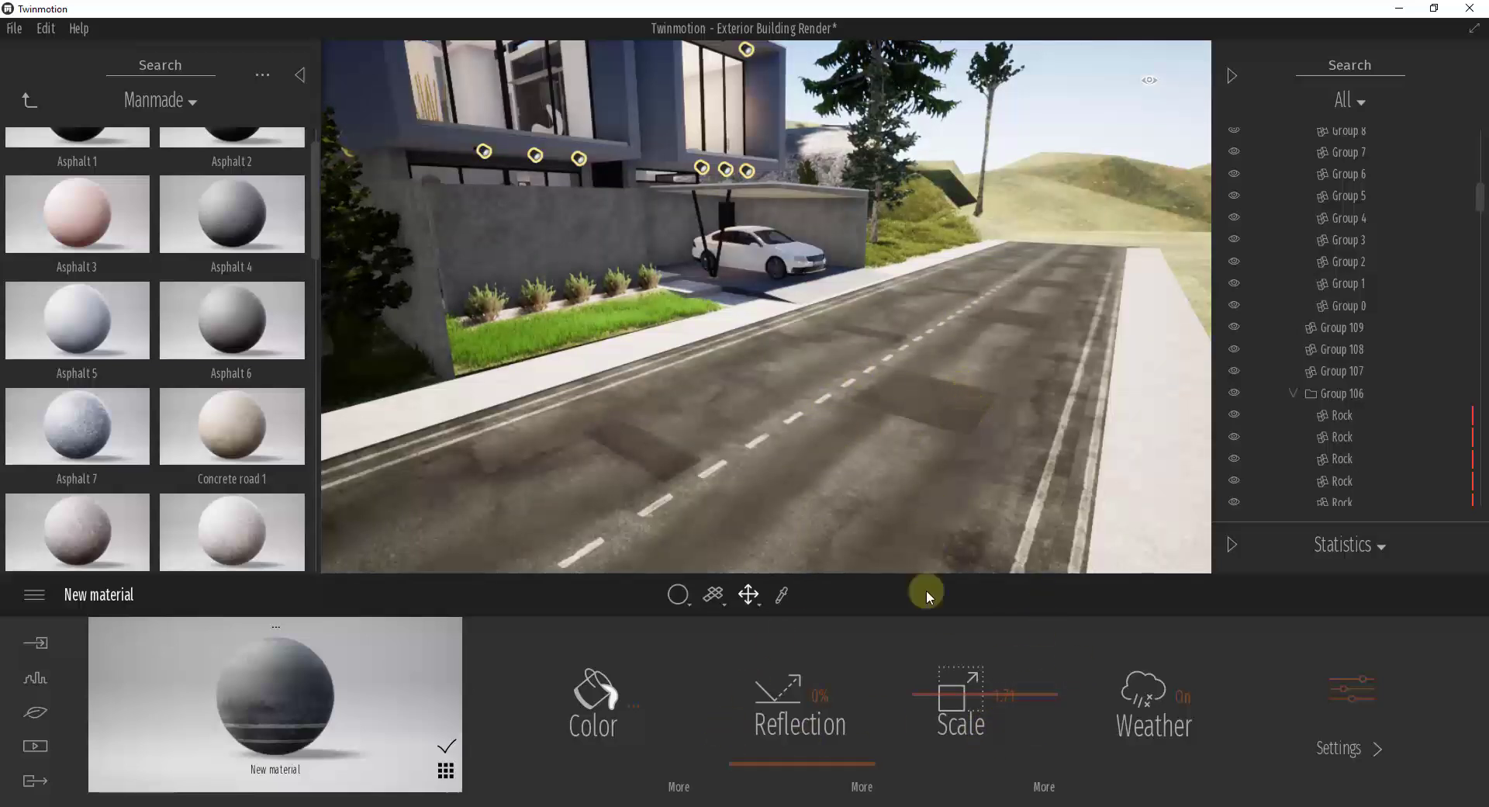
# Load the asphalt NRM_3K normal map as the road material's bump texture
pyautogui.click(1361, 691)
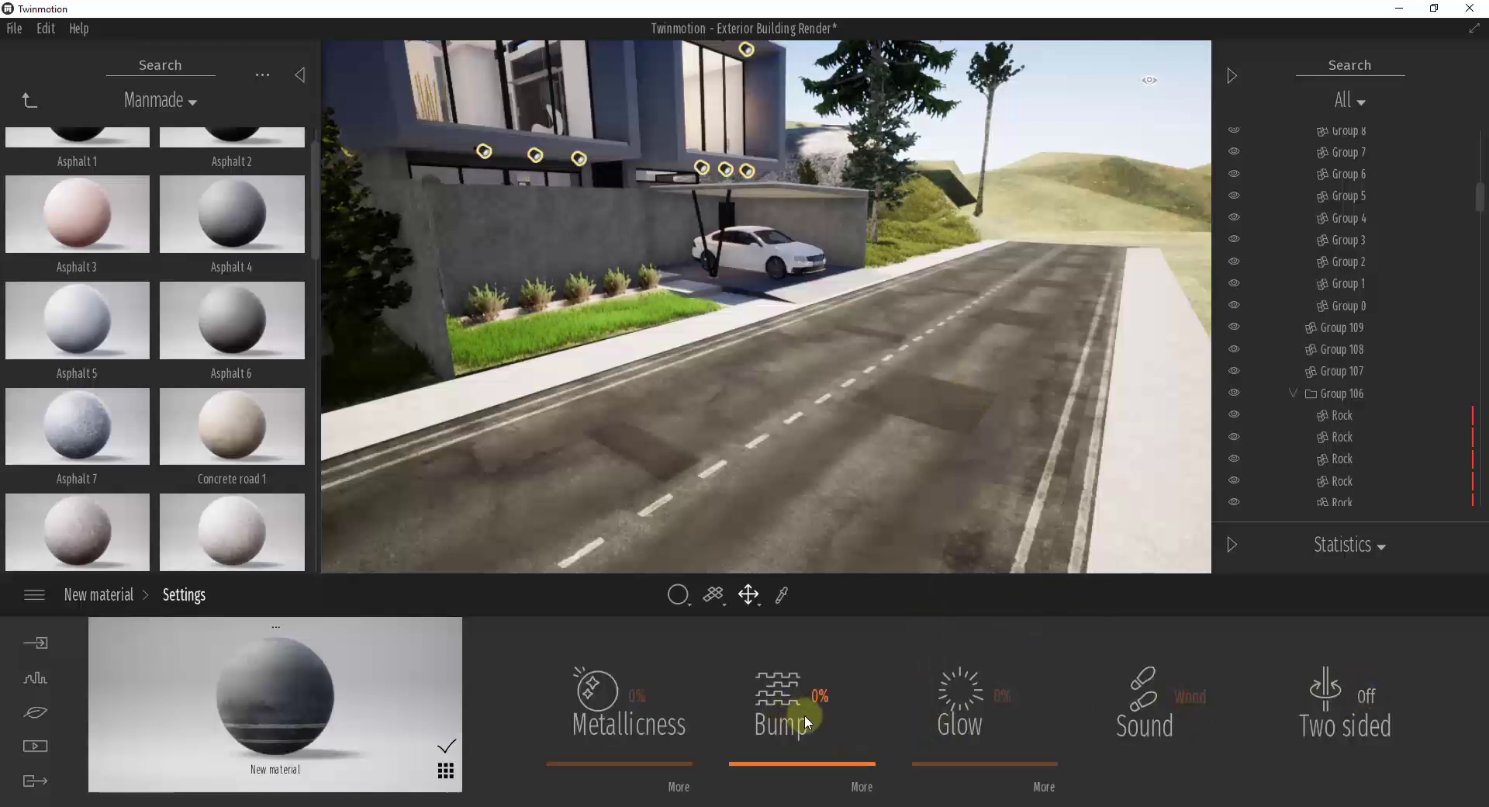
pyautogui.click(860, 785)
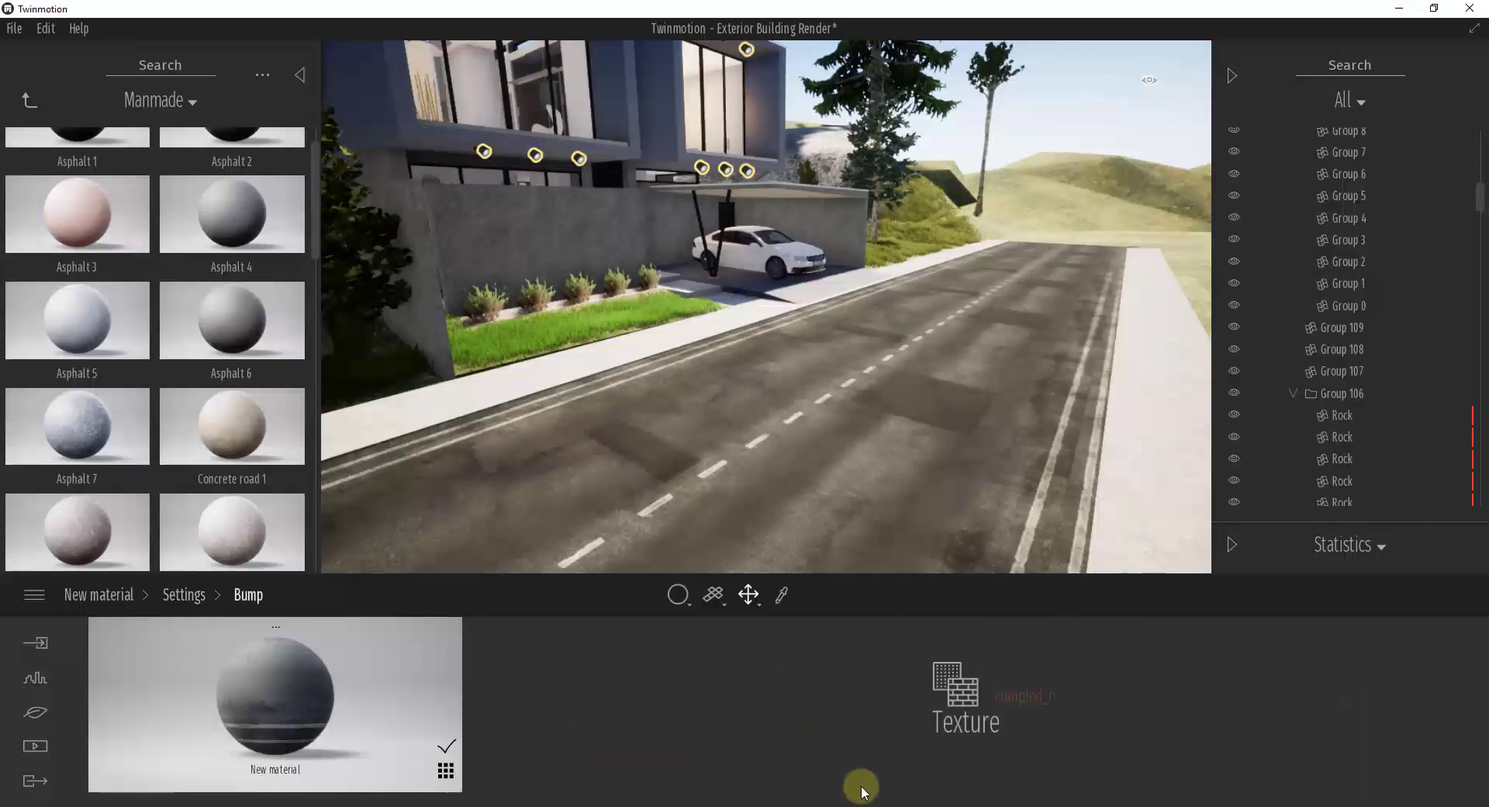
pyautogui.rightClick(960, 696)
pyautogui.click(910, 518)
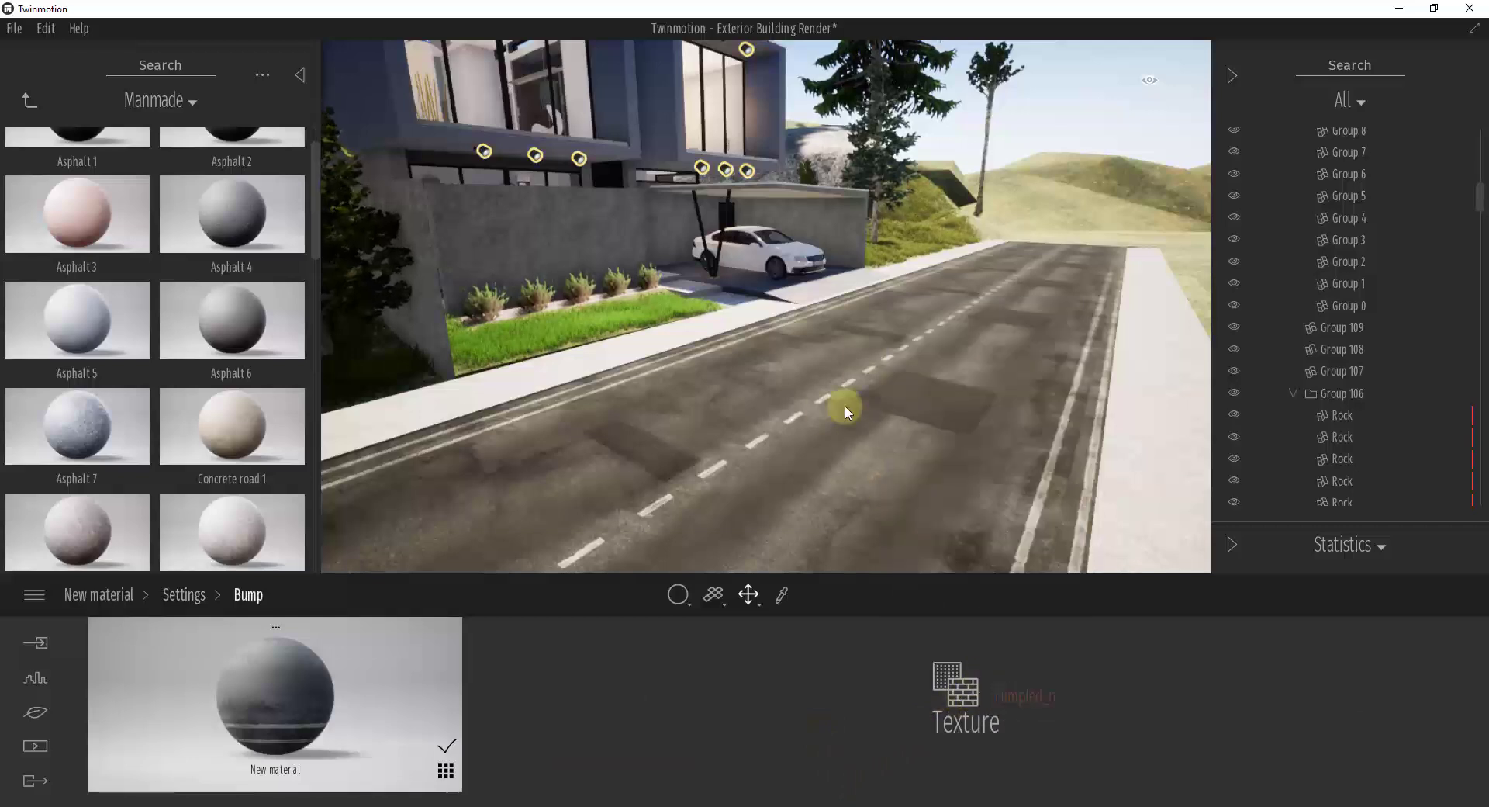
pyautogui.rightClick(987, 697)
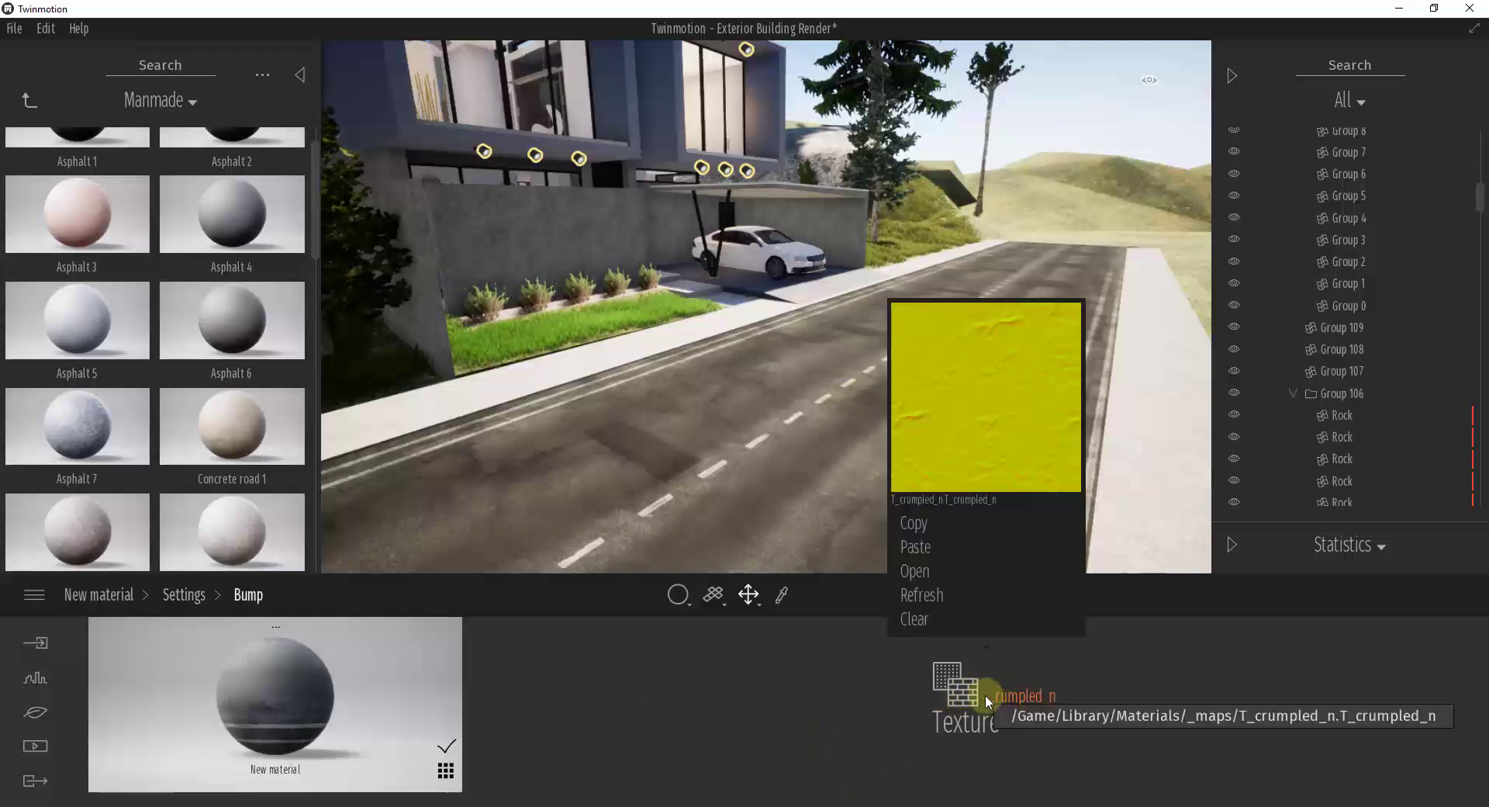
pyautogui.click(912, 574)
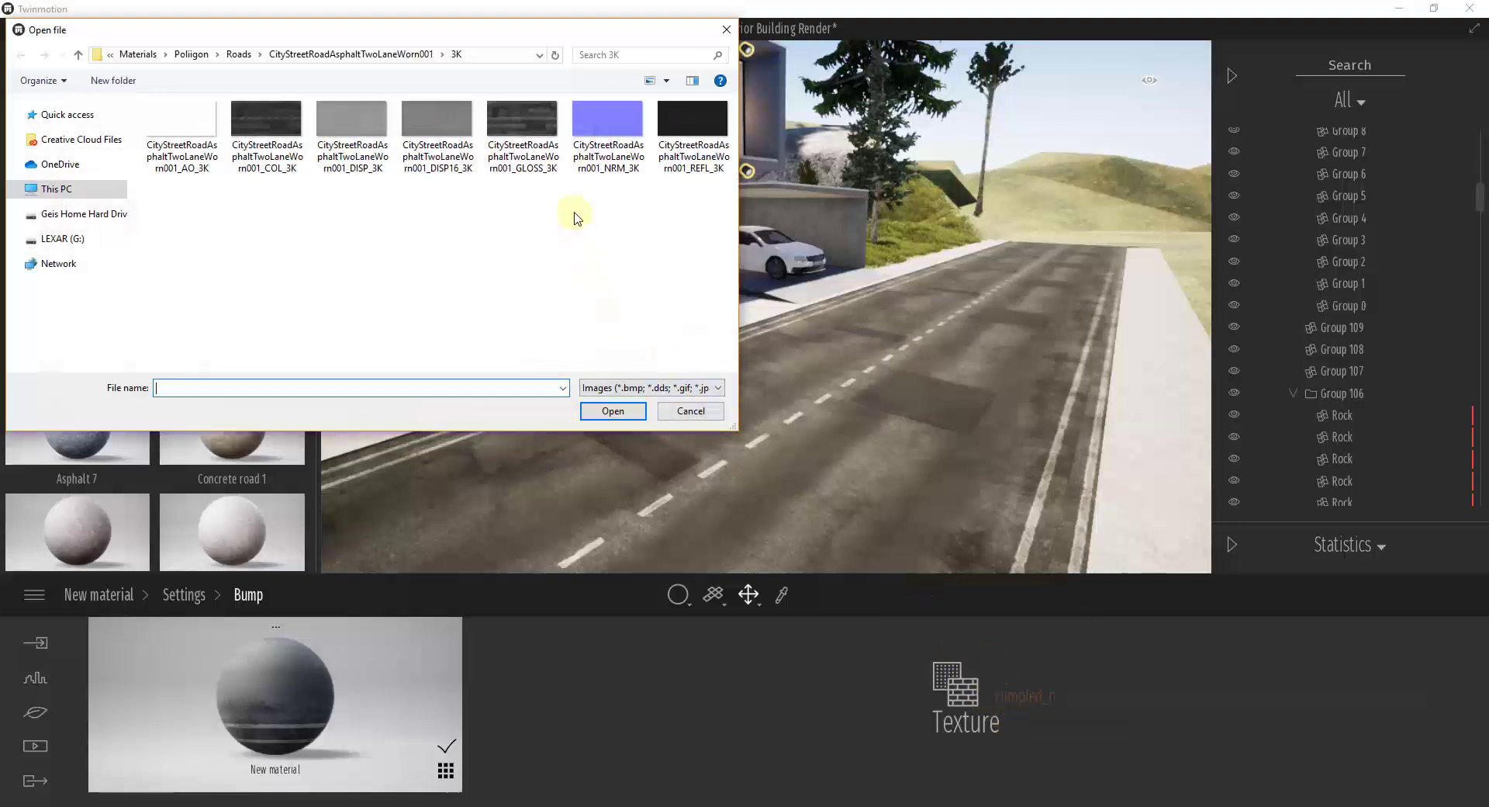
pyautogui.doubleClick(609, 130)
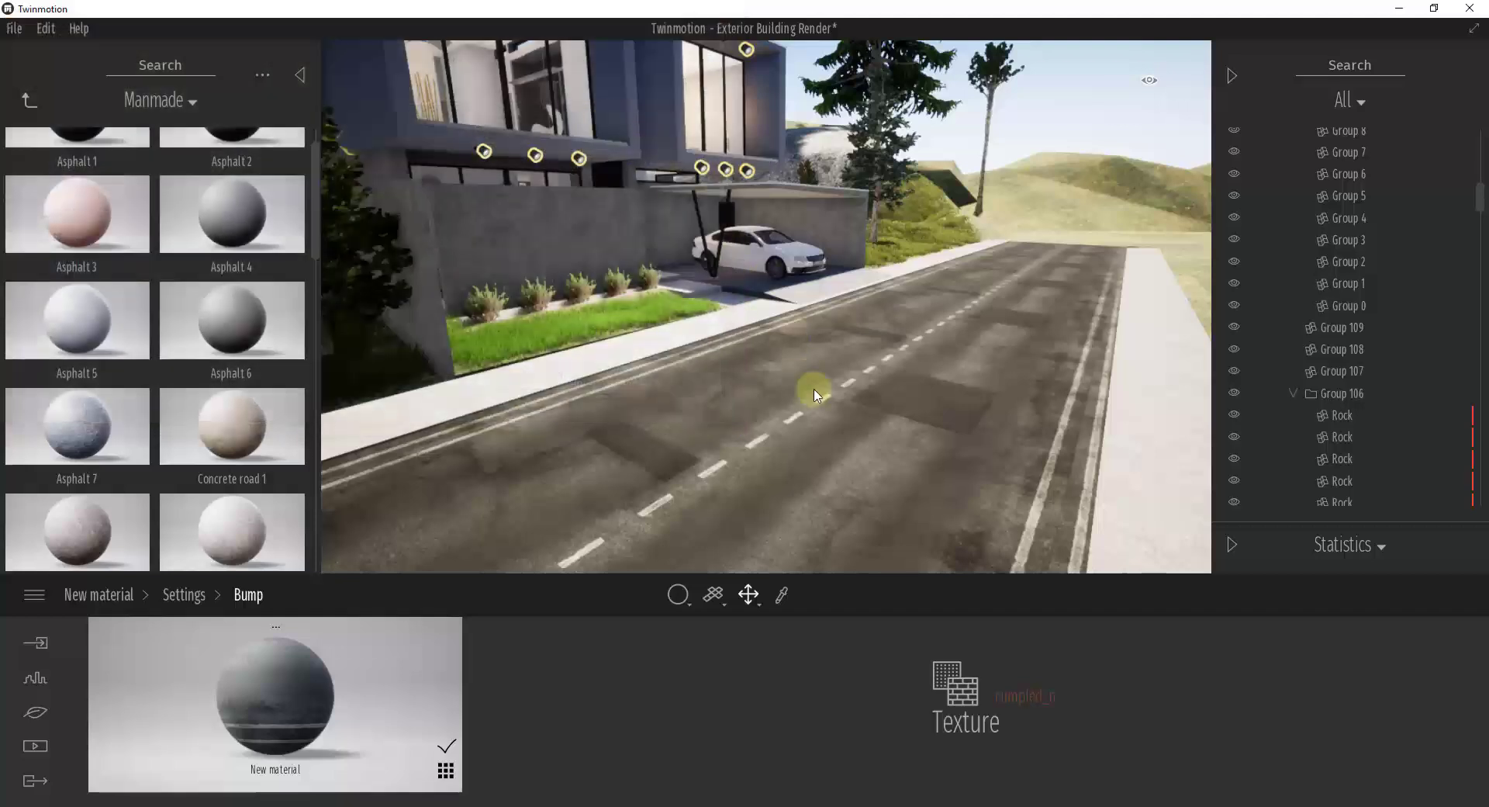
# Set the road's bump strength to 79% while viewing the road and house front
pyautogui.moveTo(914, 392); pyautogui.dragTo(938, 396, button='right')
pyautogui.scroll(3, 942, 395)
pyautogui.press('q')
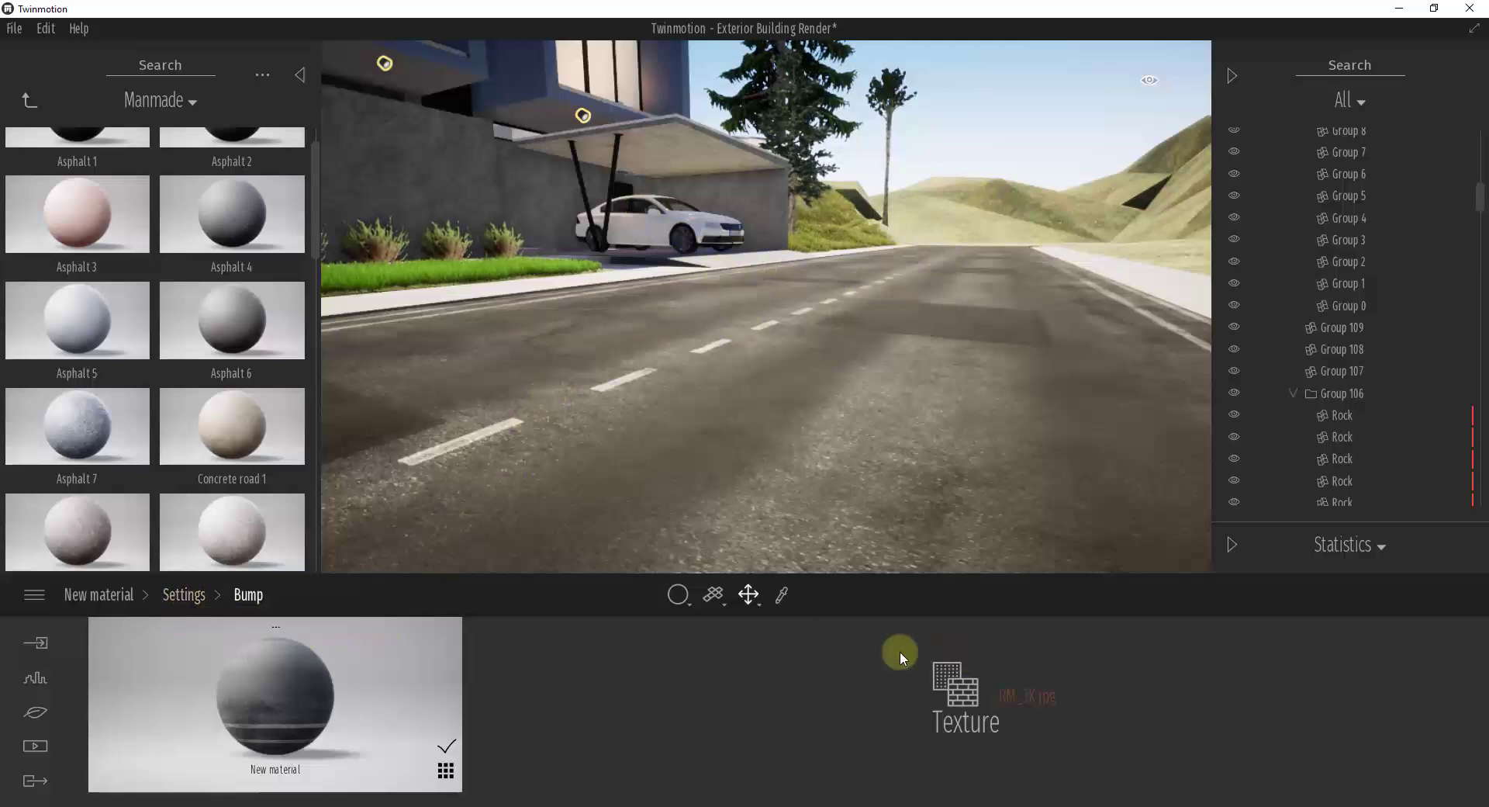
pyautogui.click(186, 596)
pyautogui.moveTo(772, 762); pyautogui.dragTo(797, 630)
pyautogui.moveTo(964, 452); pyautogui.dragTo(964, 452, button='right')
pyautogui.moveTo(964, 451); pyautogui.dragTo(957, 449)
pyautogui.moveTo(825, 636); pyautogui.dragTo(824, 663)
pyautogui.moveTo(956, 383); pyautogui.dragTo(954, 383)
pyautogui.moveTo(953, 383); pyautogui.dragTo(967, 374, button='right')
pyautogui.moveTo(879, 343); pyautogui.dragTo(874, 332)
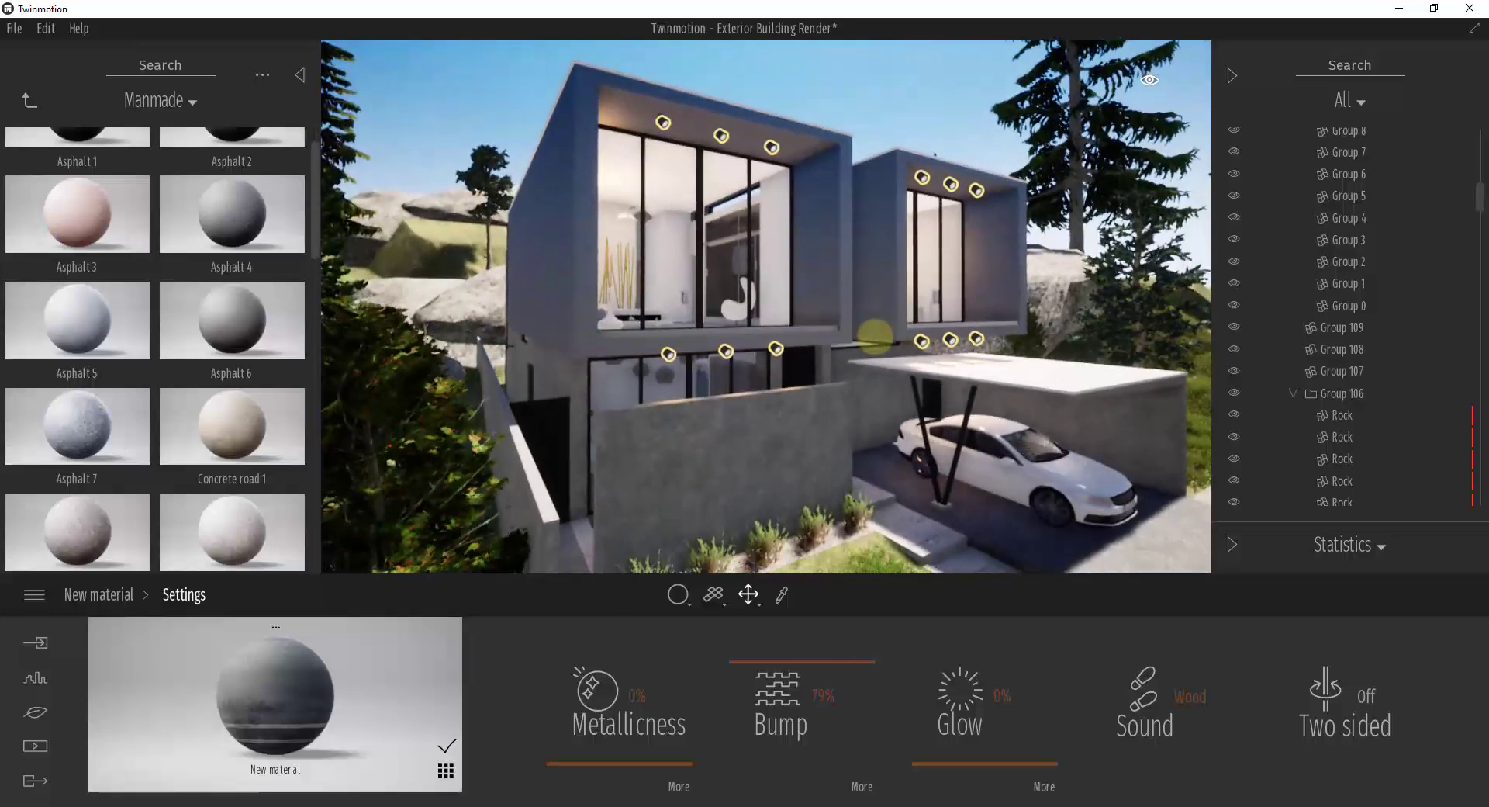
# Create a new material with the MetalPanelRectangular001 3K colour texture
pyautogui.click(446, 770)
pyautogui.click(147, 661)
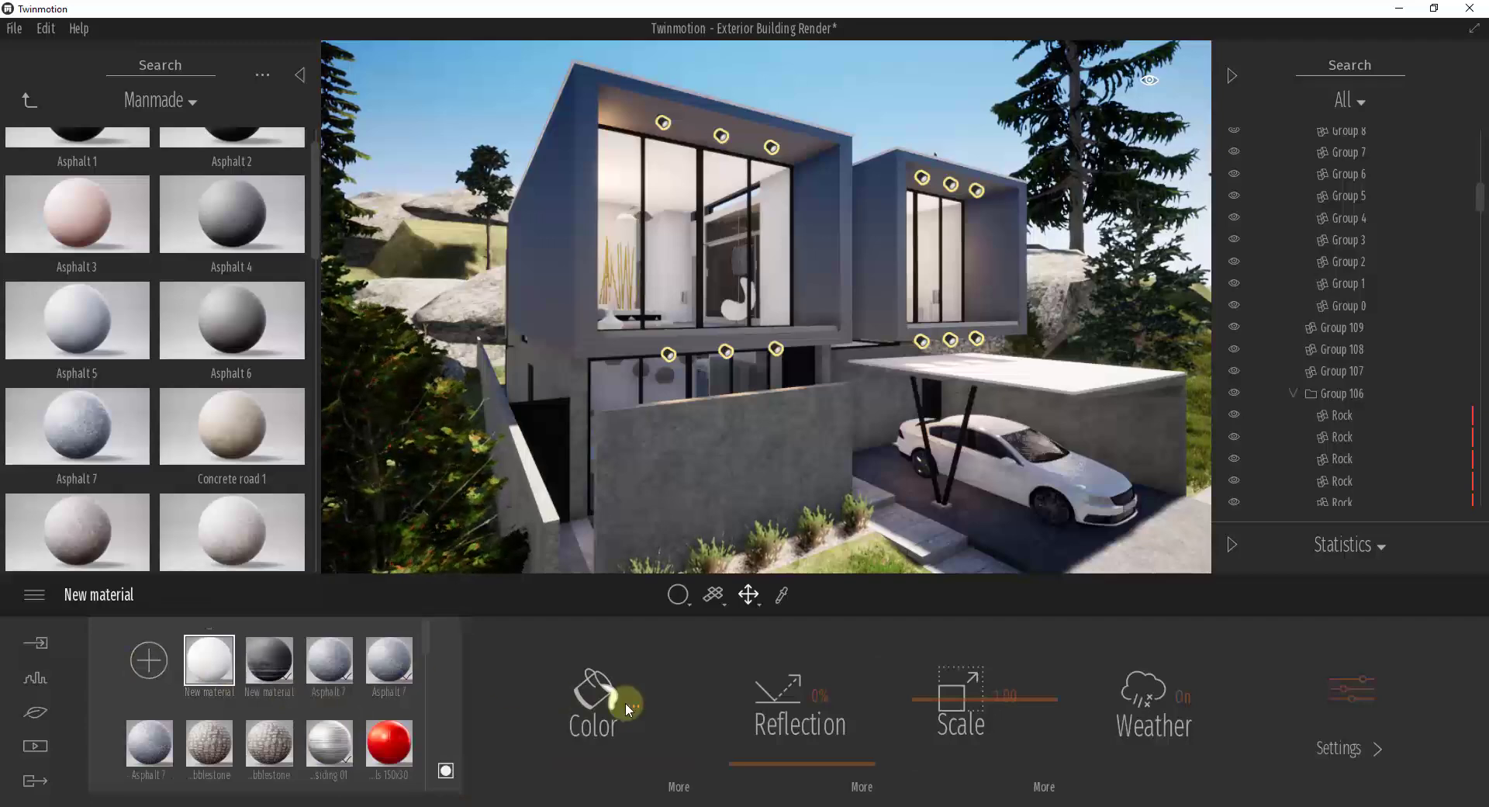
pyautogui.click(679, 786)
pyautogui.click(808, 682)
pyautogui.doubleClick(173, 257)
pyautogui.doubleClick(175, 126)
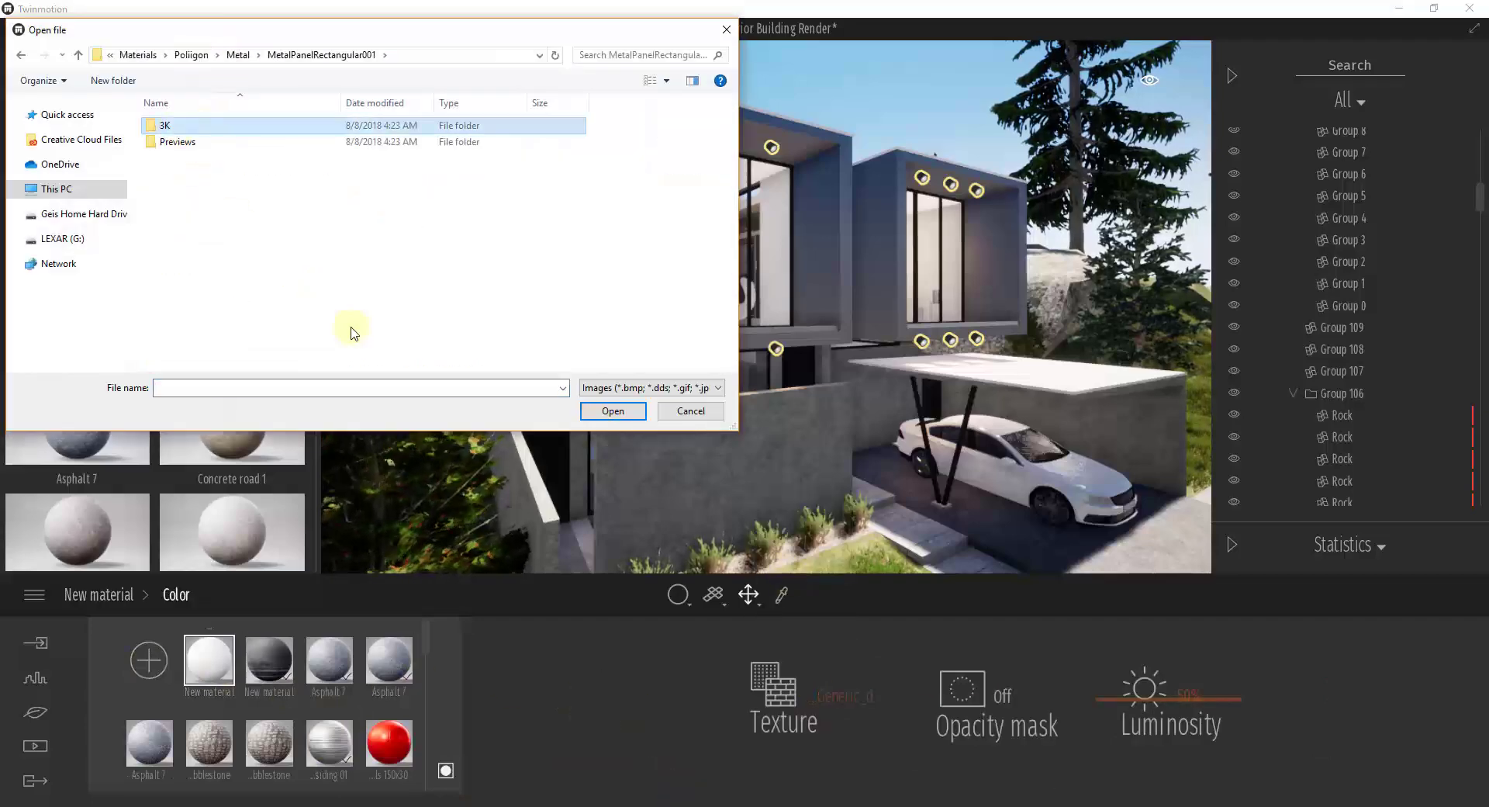
pyautogui.doubleClick(271, 161)
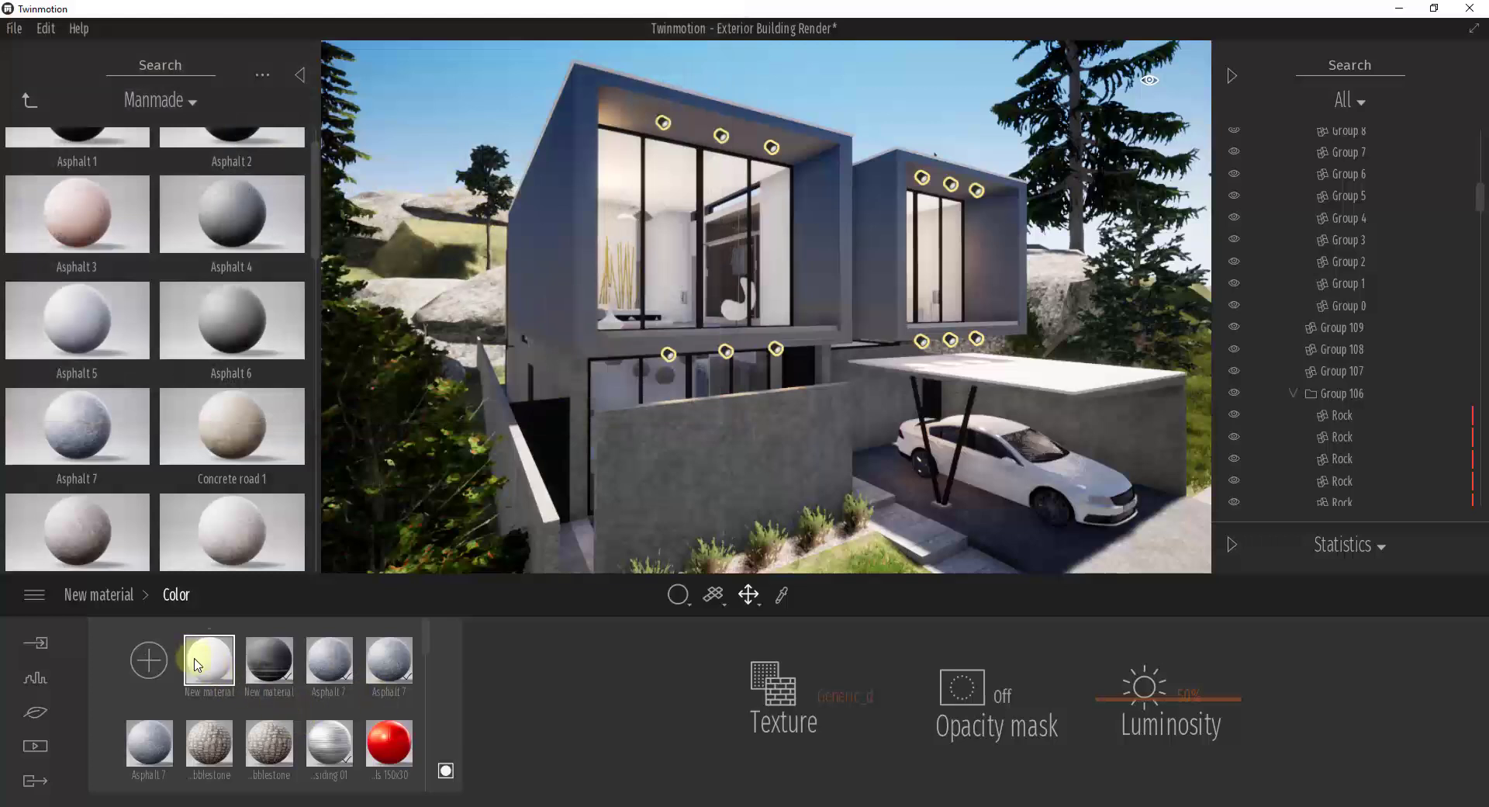
# Apply the metal panel material to the upper walls and set its scale to 3.56
pyautogui.click(445, 770)
pyautogui.moveTo(259, 719); pyautogui.dragTo(565, 287)
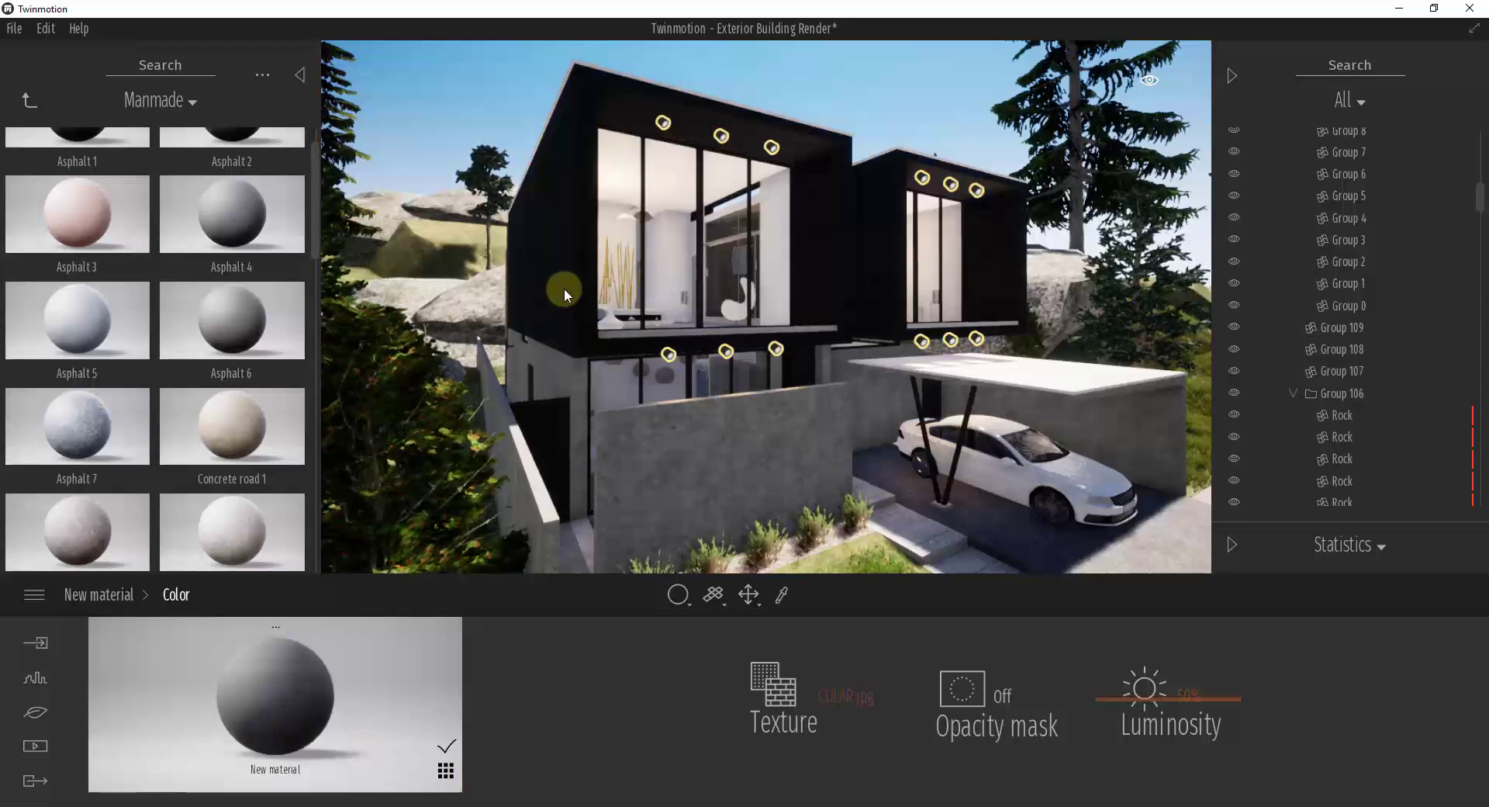
pyautogui.press('a')
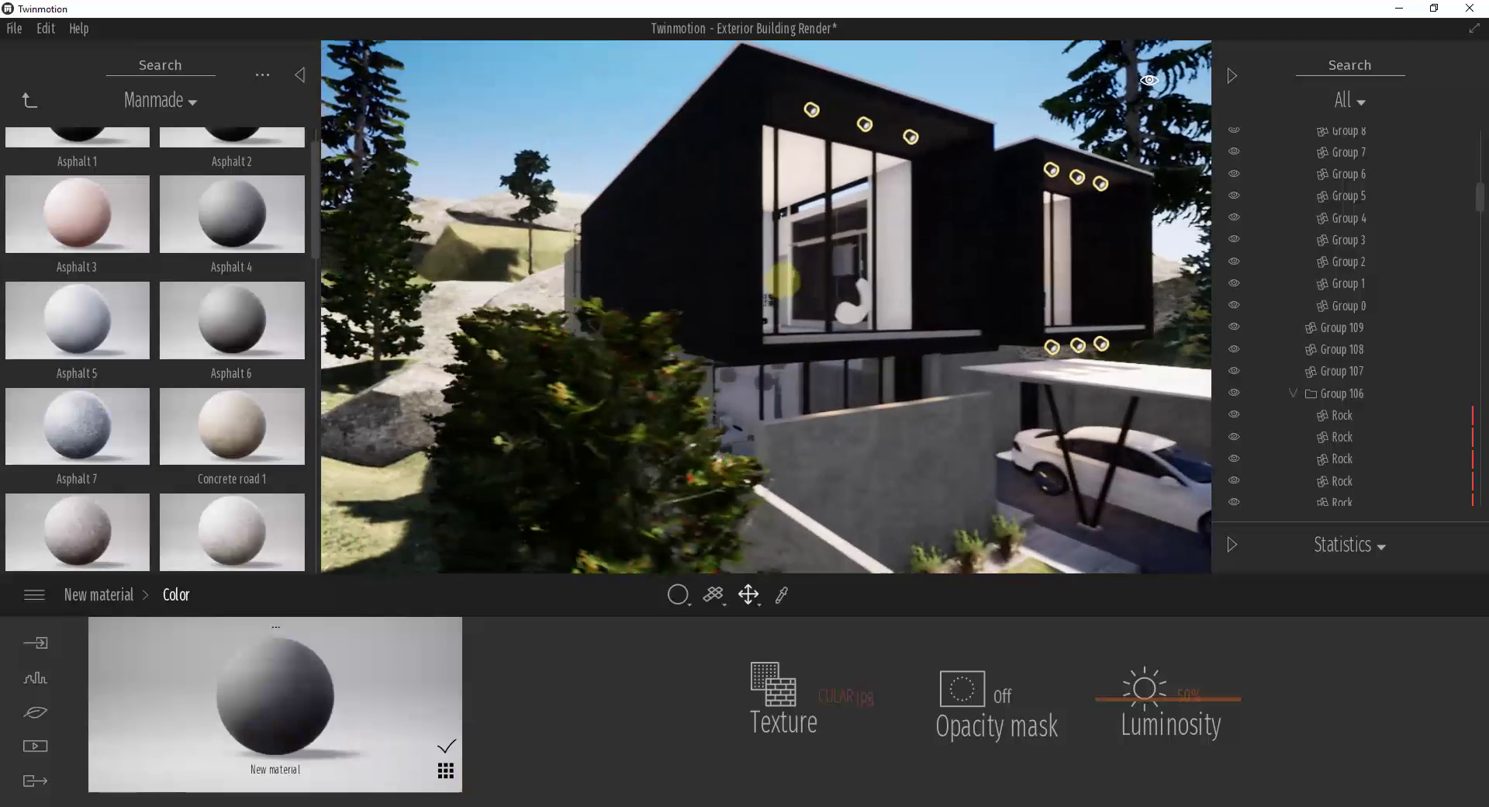
pyautogui.press('w')
pyautogui.scroll(-8, 785, 282)
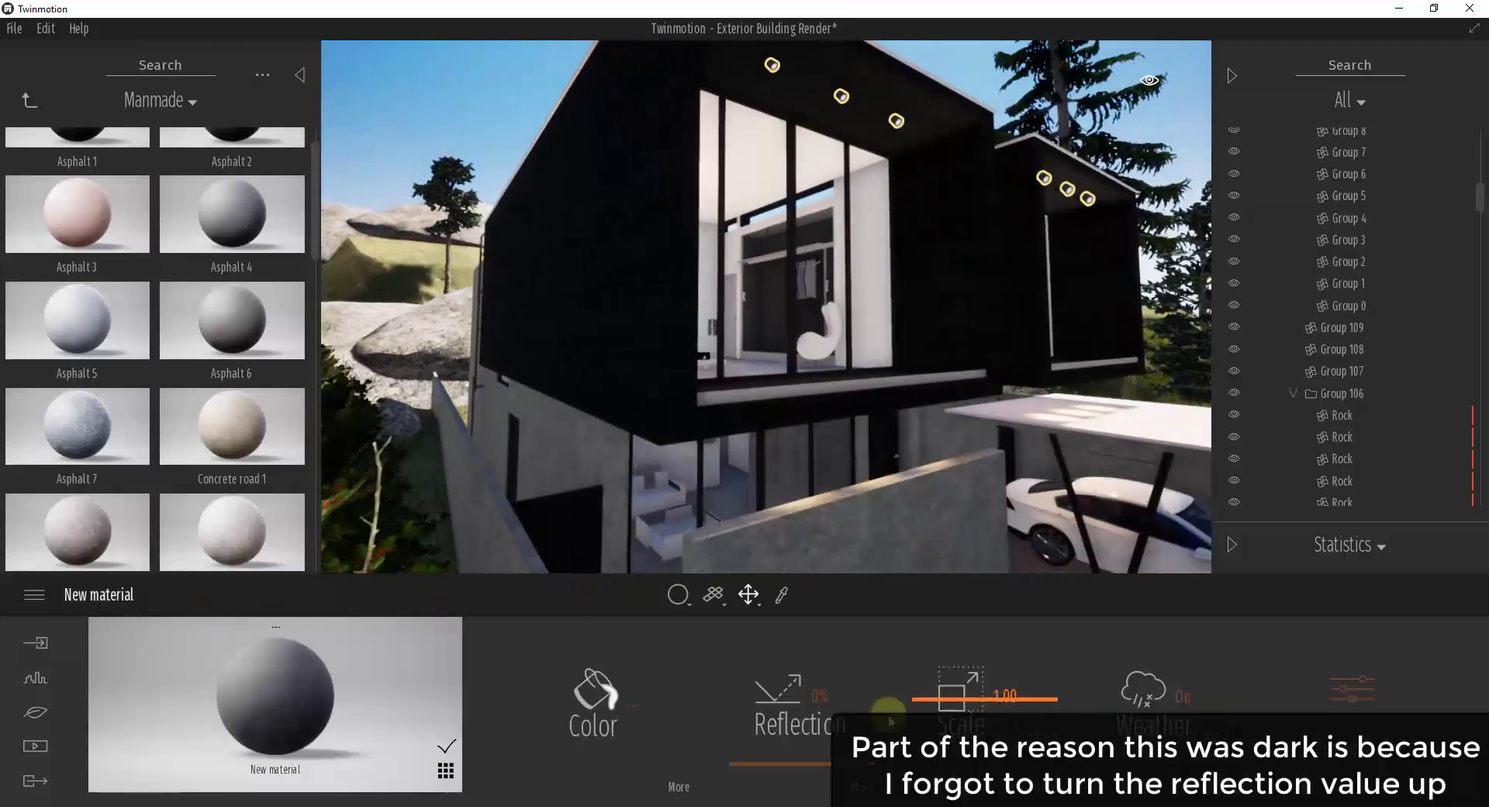
pyautogui.moveTo(931, 698); pyautogui.dragTo(954, 682)
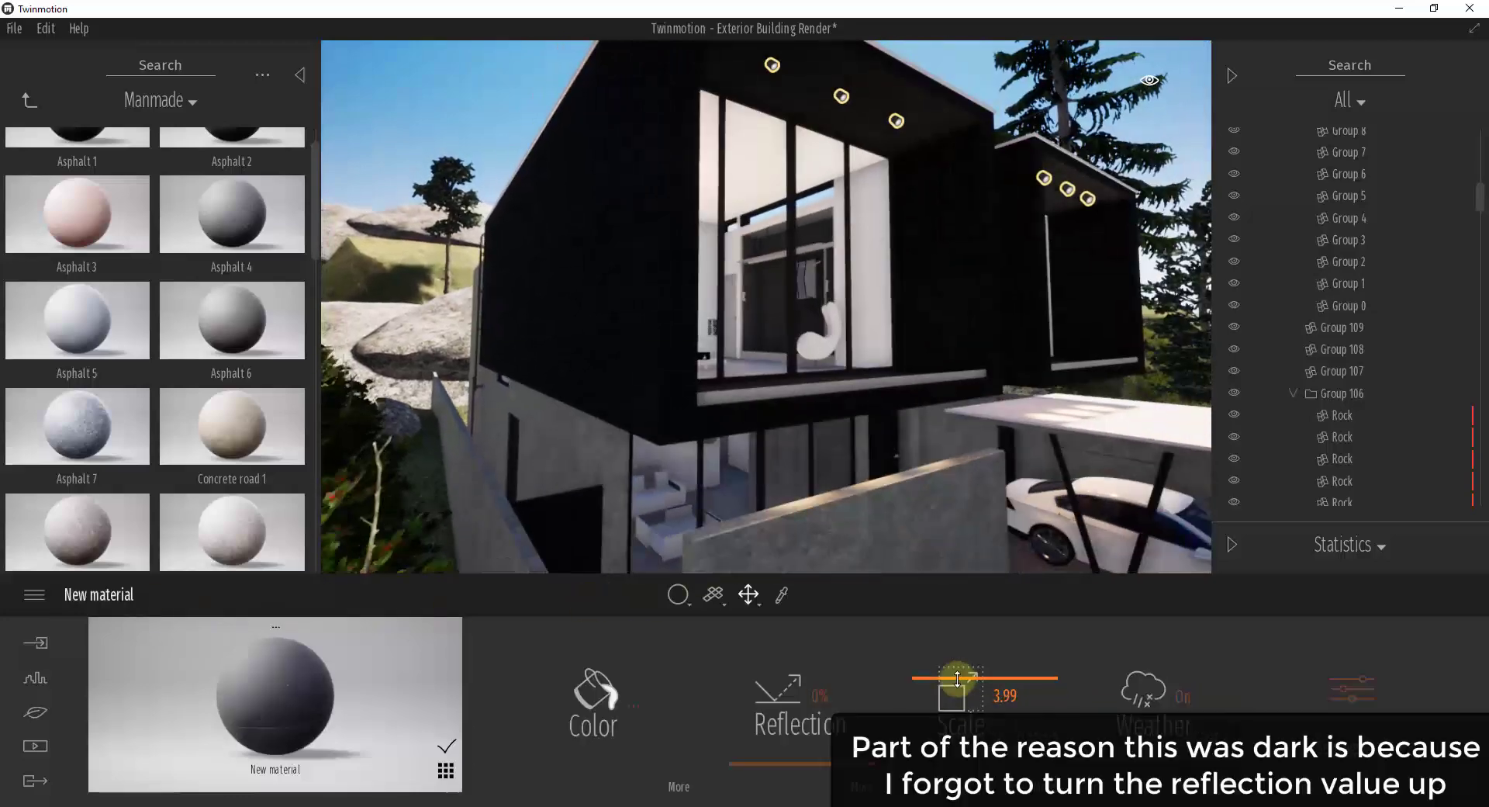
pyautogui.scroll(2, 882, 488)
pyautogui.scroll(-6, 878, 488)
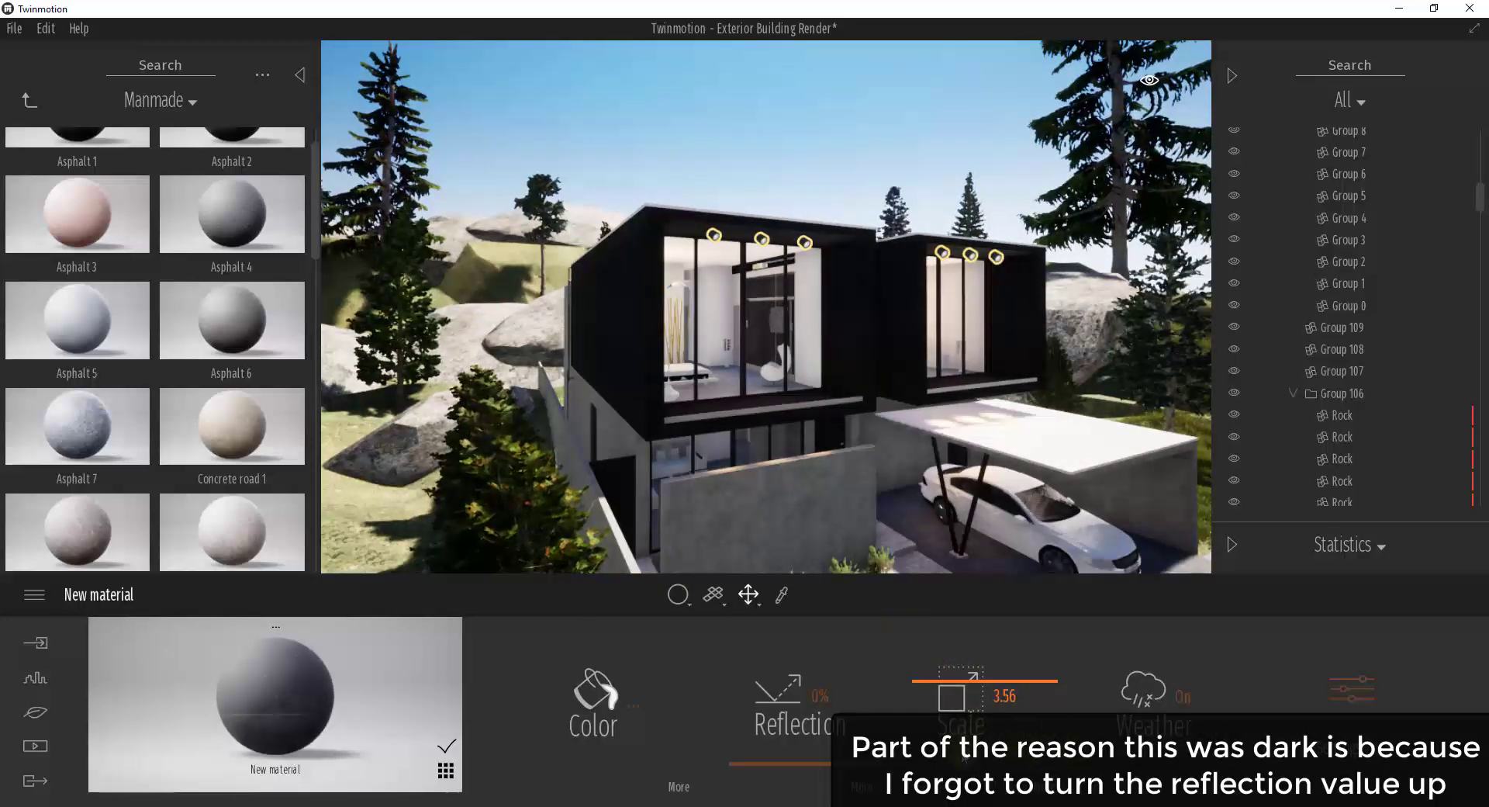
# Load the MetalPanelRectangular001 gloss map into the material's Reflection texture
pyautogui.click(859, 791)
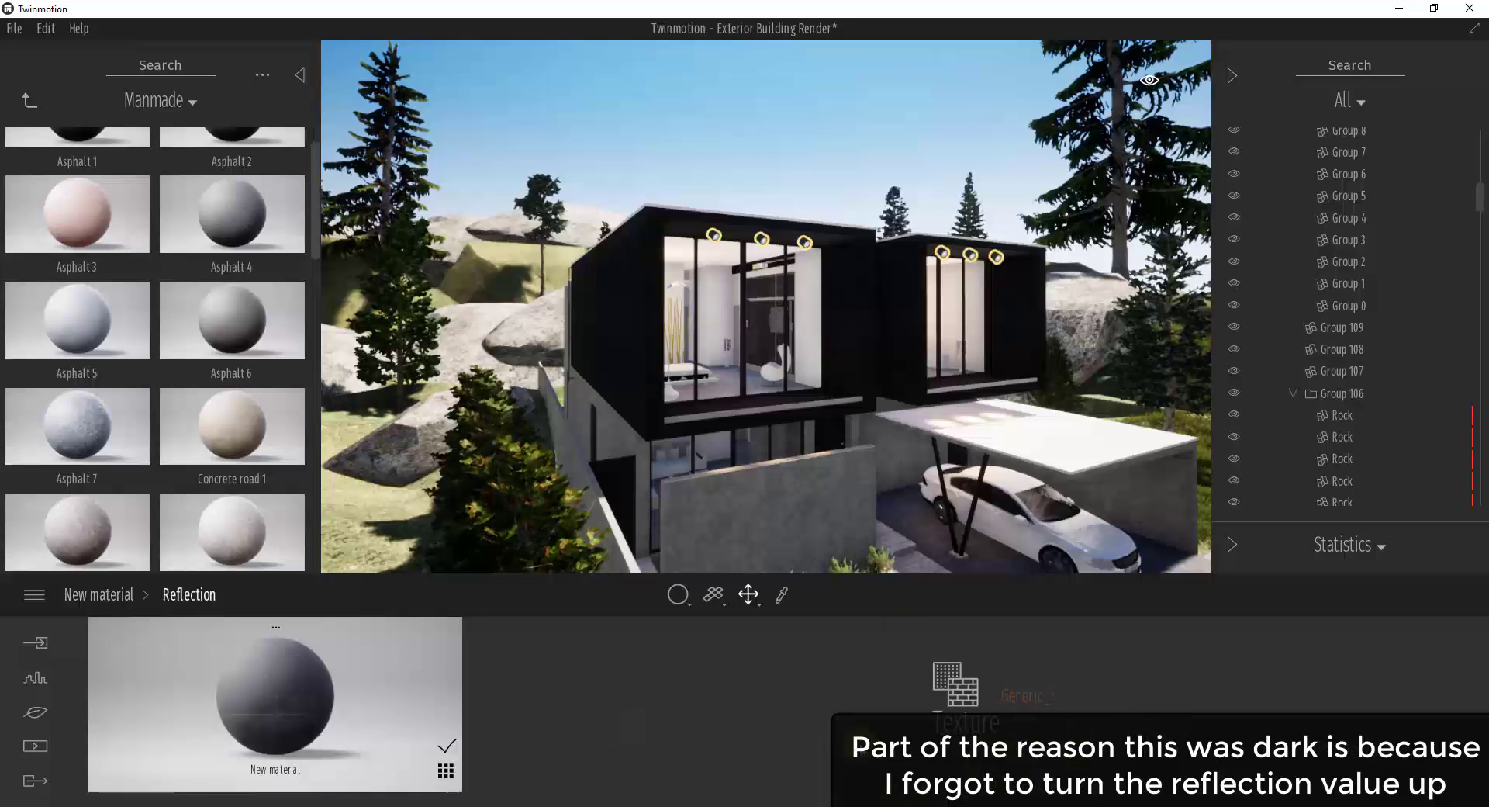
pyautogui.click(1021, 698)
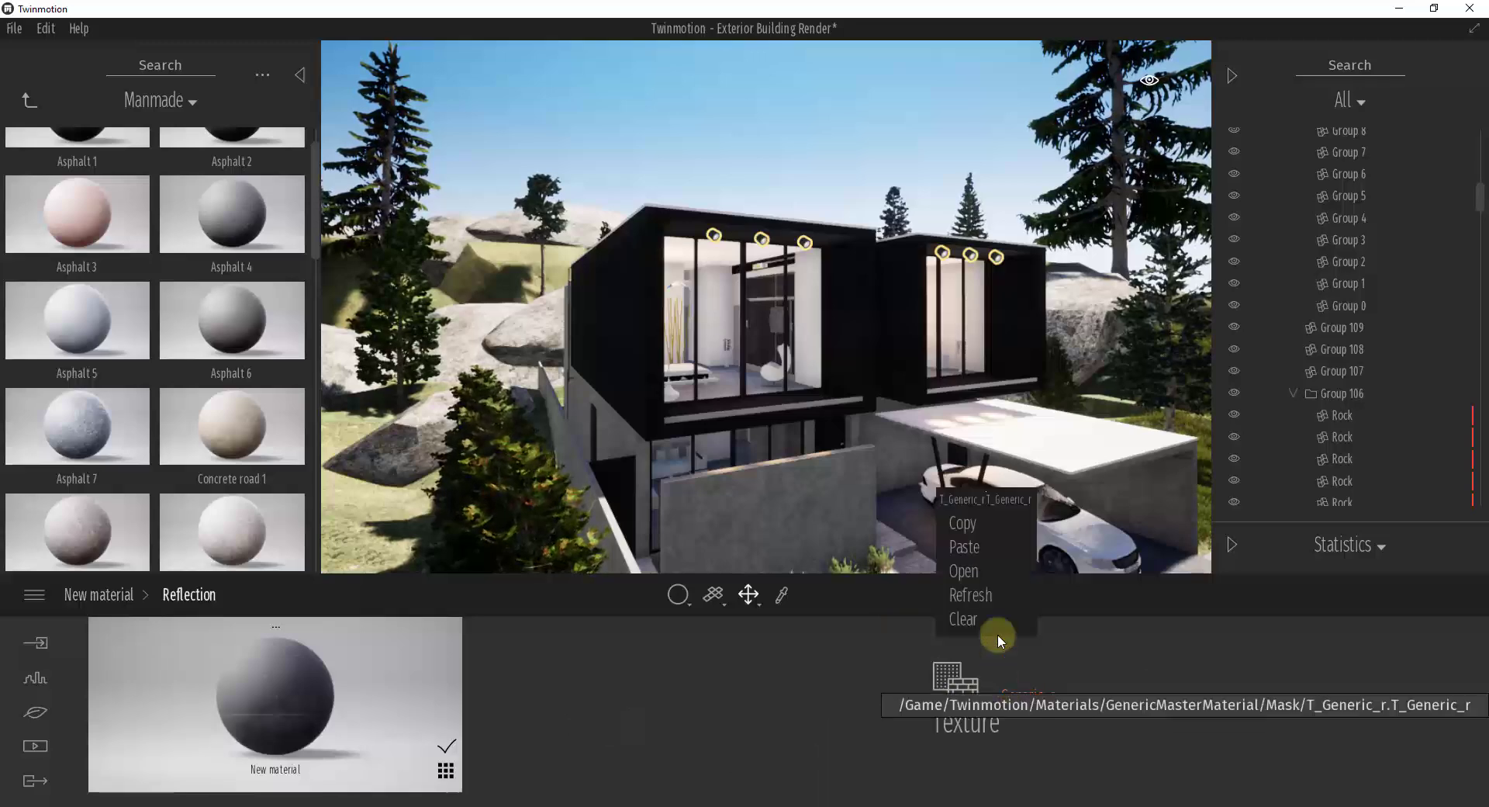
pyautogui.click(964, 572)
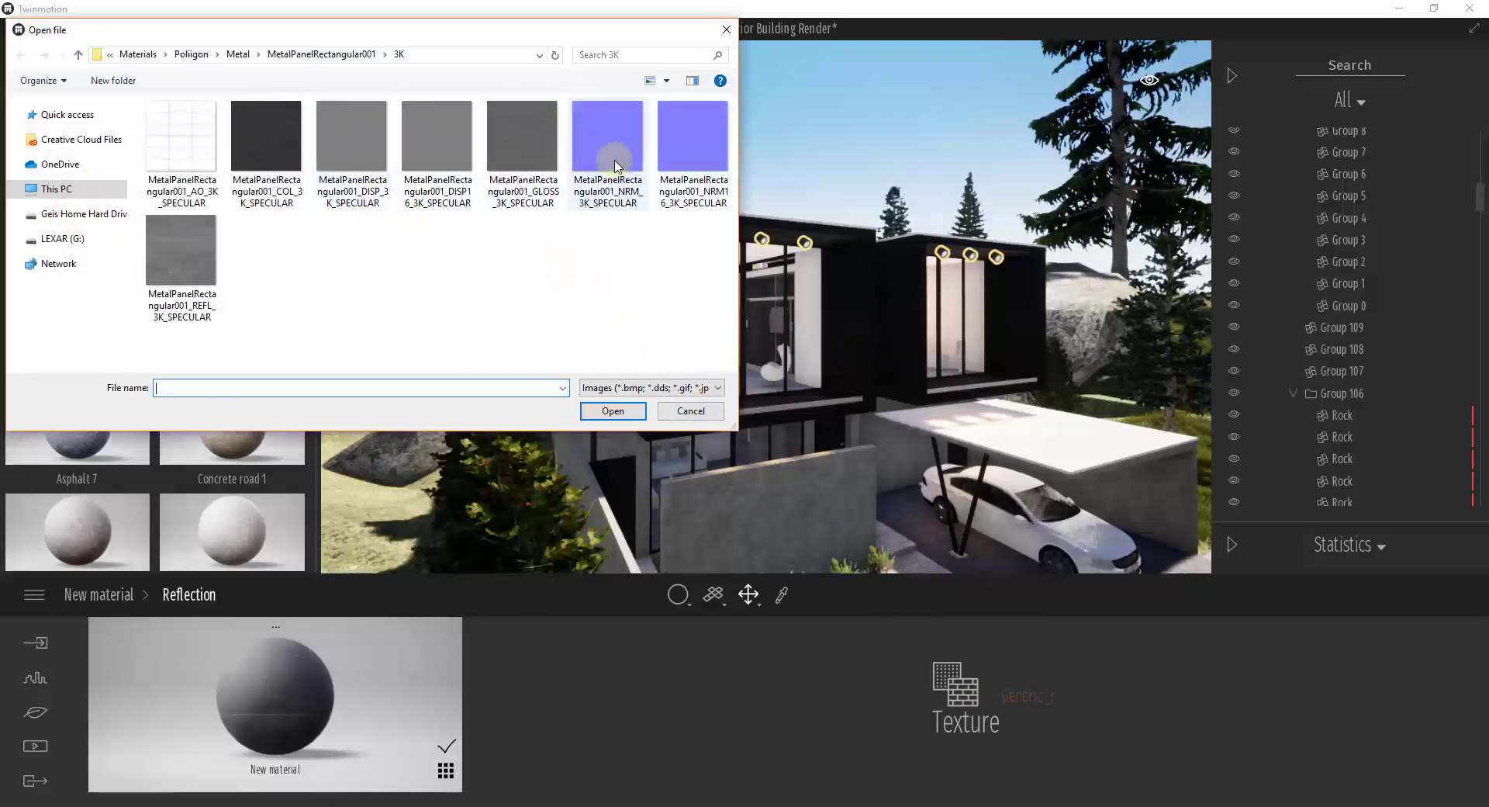
pyautogui.doubleClick(526, 145)
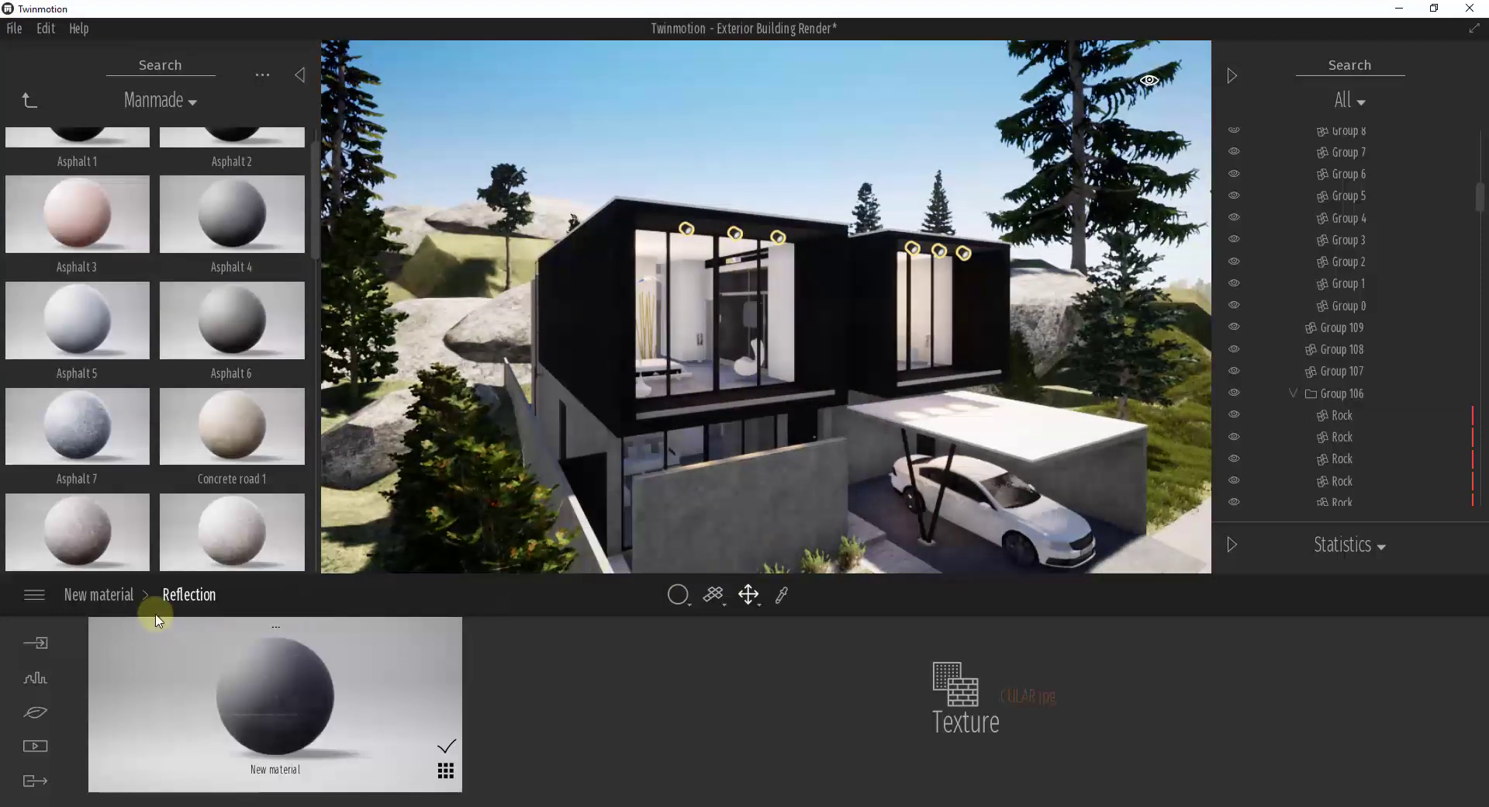
pyautogui.click(119, 597)
# Load the metal panel NRM normal map as bump and set bump strength to 45%
pyautogui.click(1362, 696)
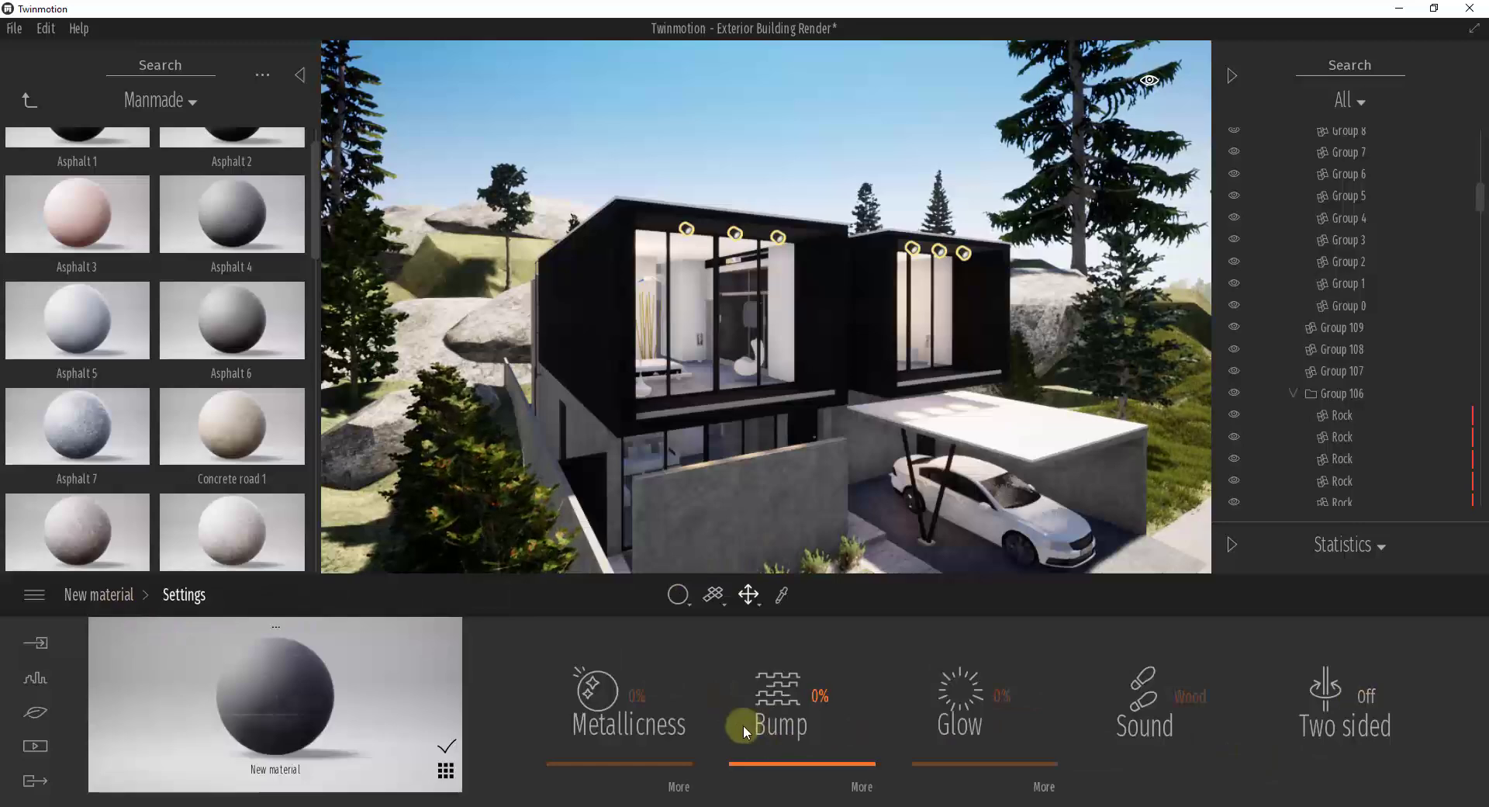
pyautogui.click(862, 785)
pyautogui.click(964, 687)
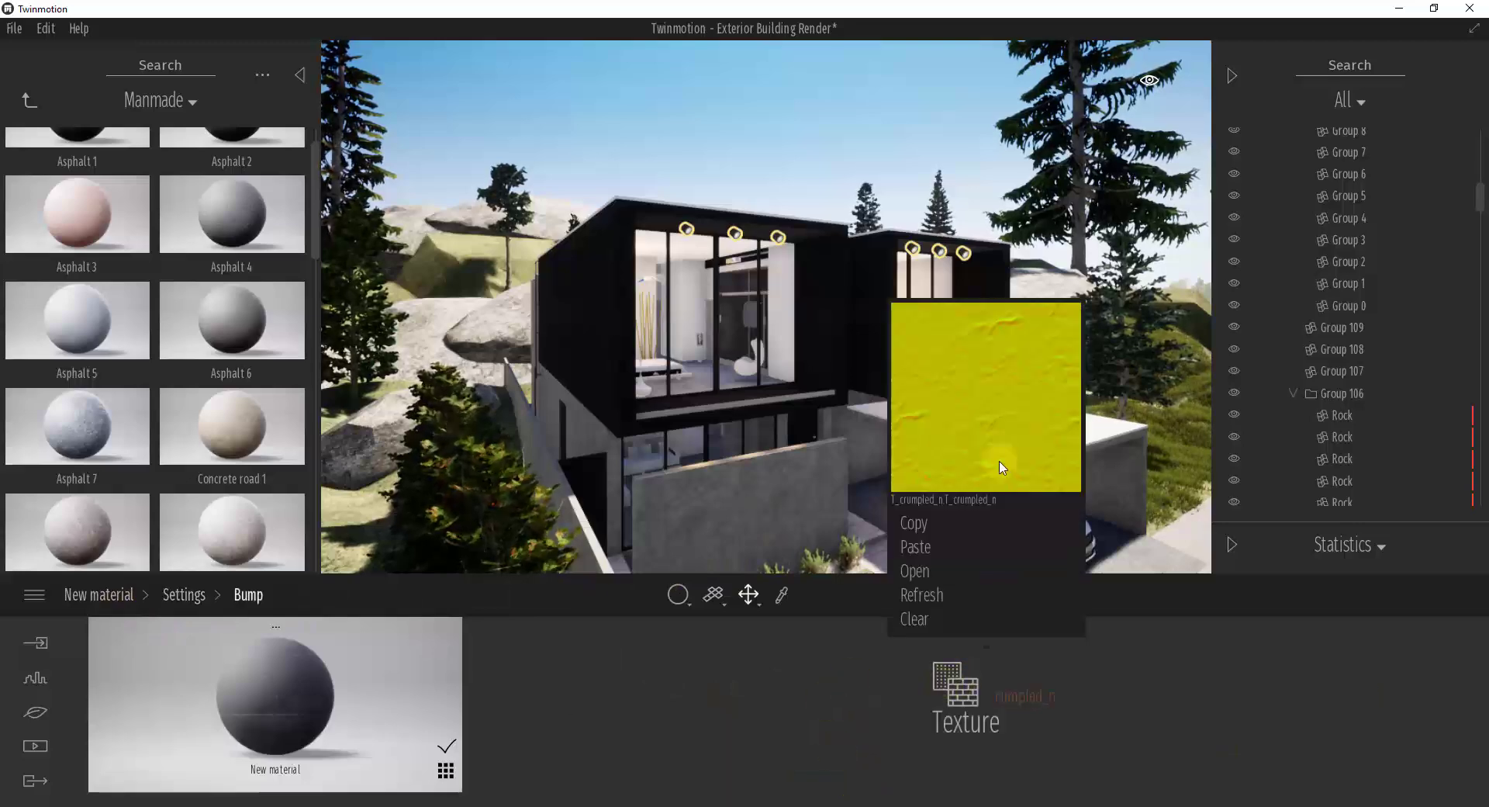
pyautogui.click(919, 577)
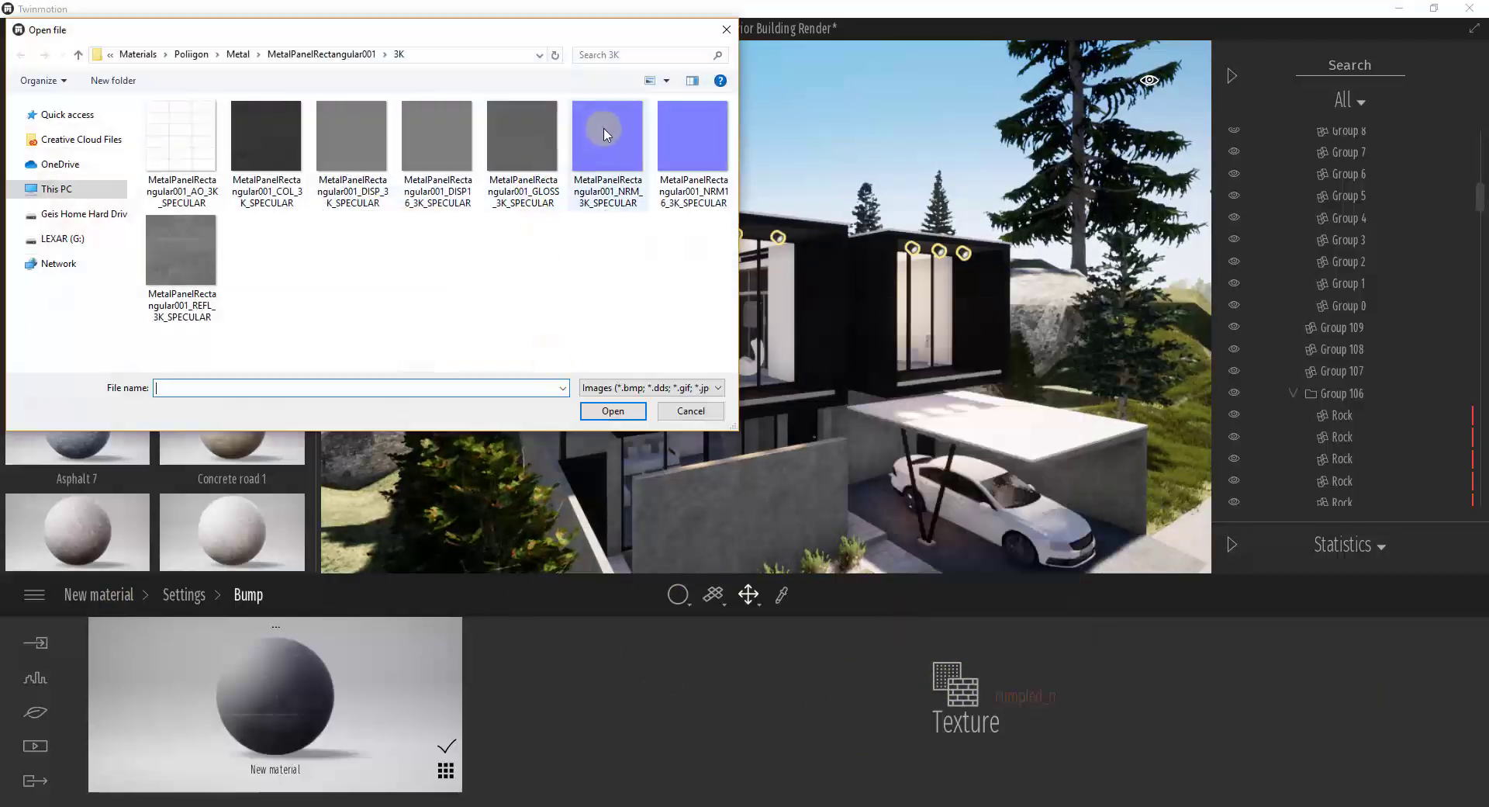
pyautogui.doubleClick(607, 133)
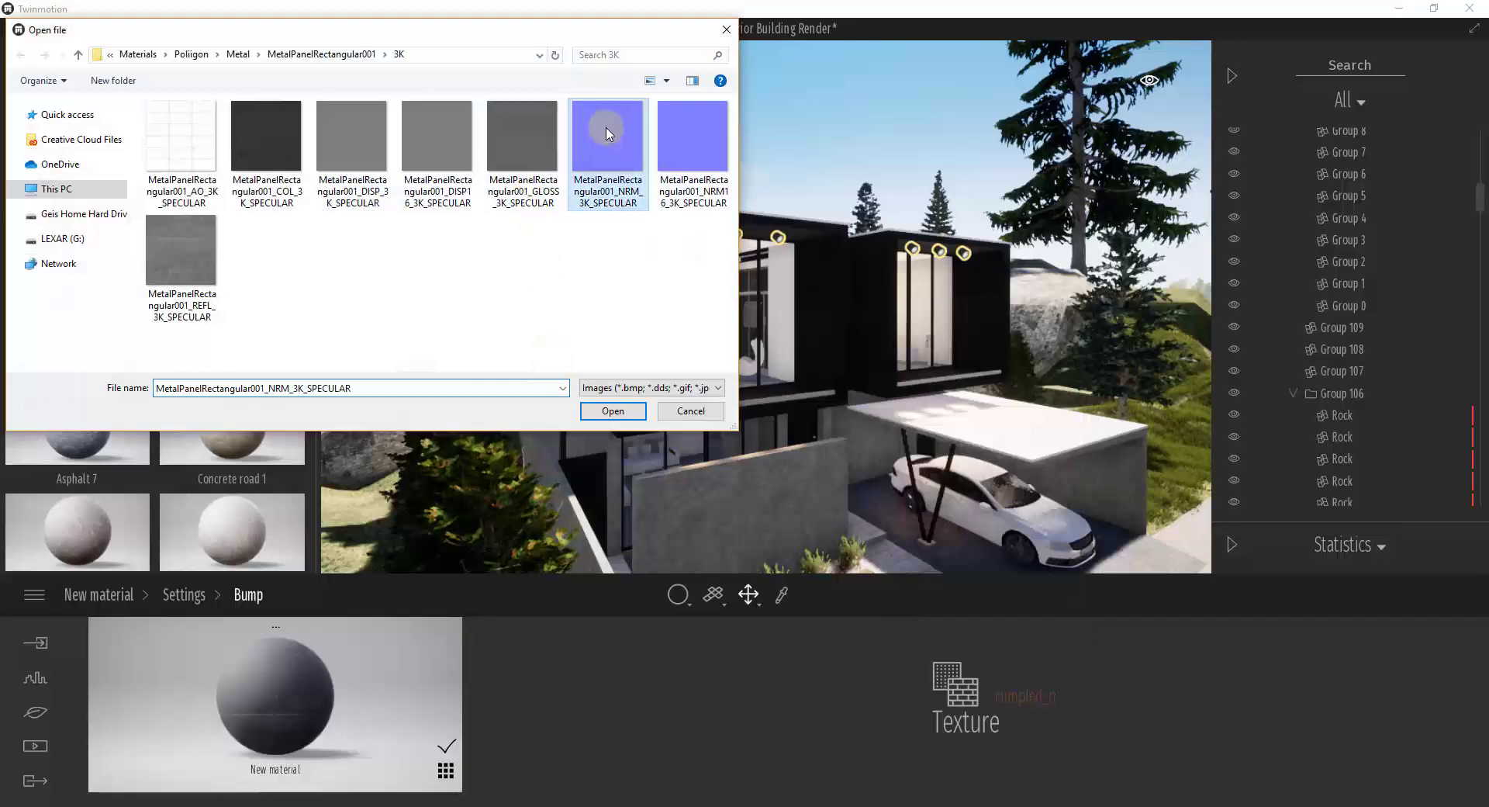
pyautogui.keyDown('shift'); pyautogui.moveTo(753, 384); pyautogui.dragTo(760, 388, button='middle'); pyautogui.keyUp('shift')
pyautogui.keyDown('shift'); pyautogui.moveTo(776, 399); pyautogui.dragTo(757, 412, button='middle'); pyautogui.keyUp('shift')
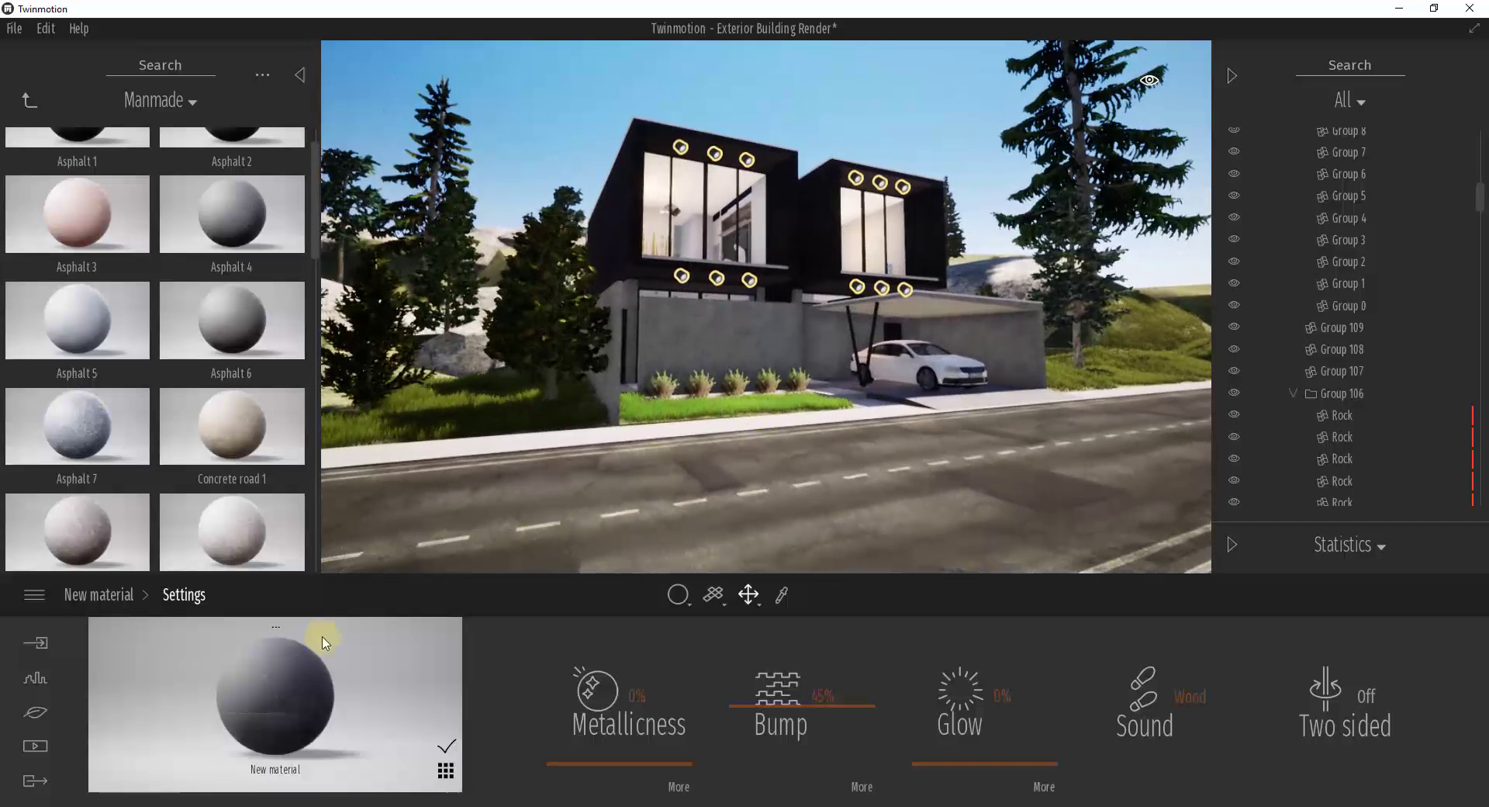
# Rename the material to 'Dark Metal Panel - Poliigon'
pyautogui.click(274, 632)
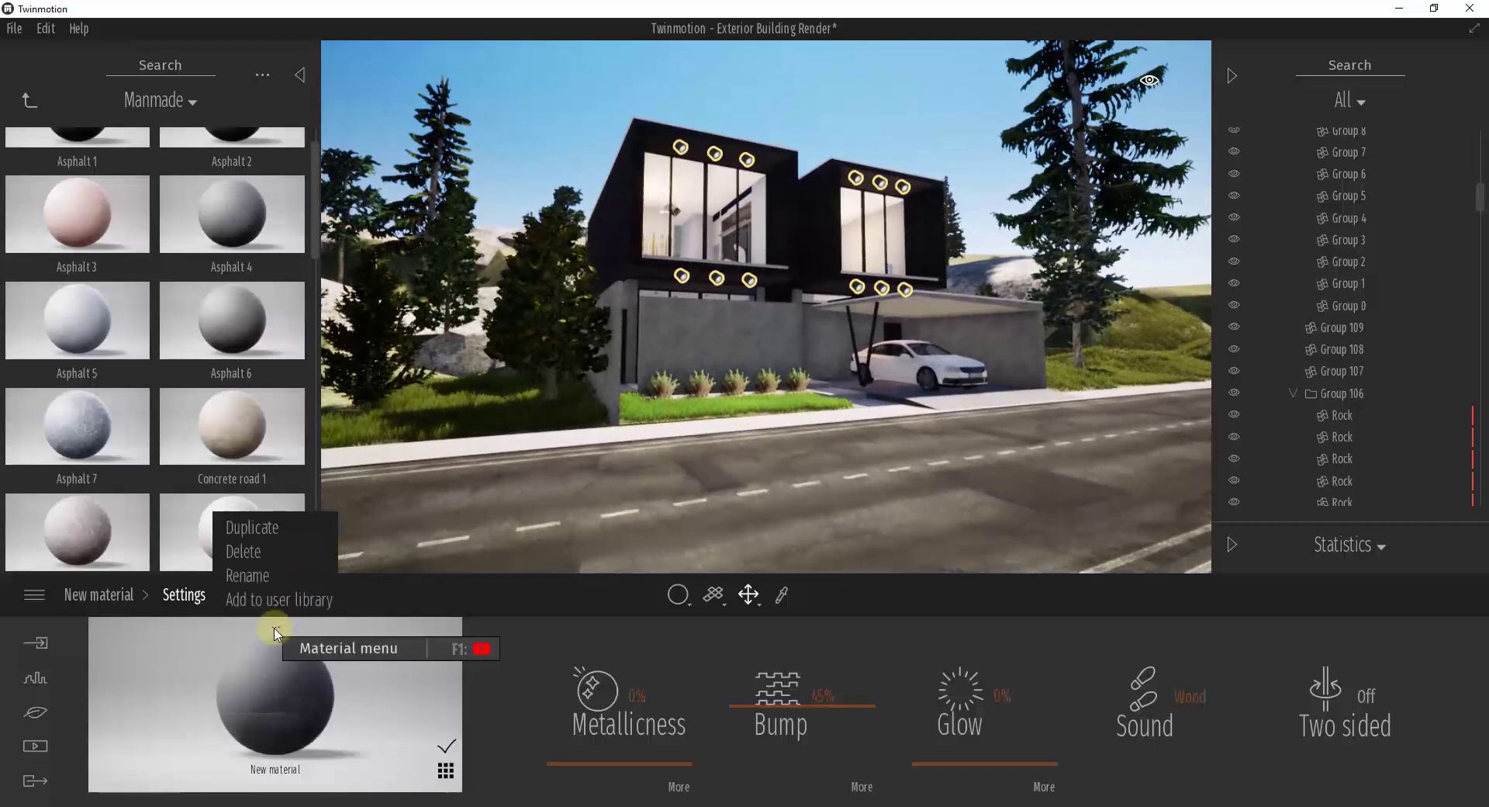
pyautogui.click(247, 575)
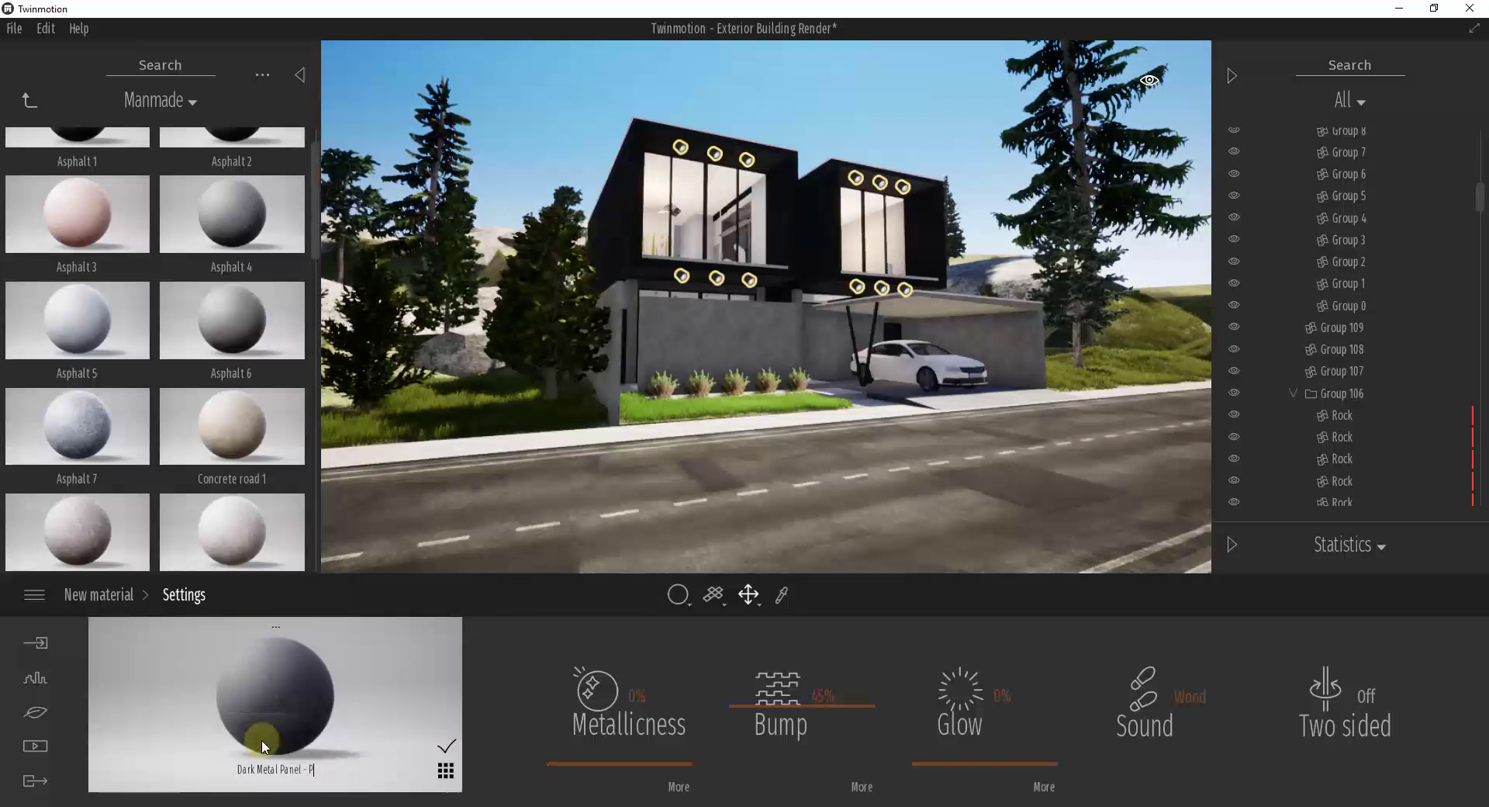
pyautogui.write('Dark Metal Panel - Poliigon')
pyautogui.press('Return')
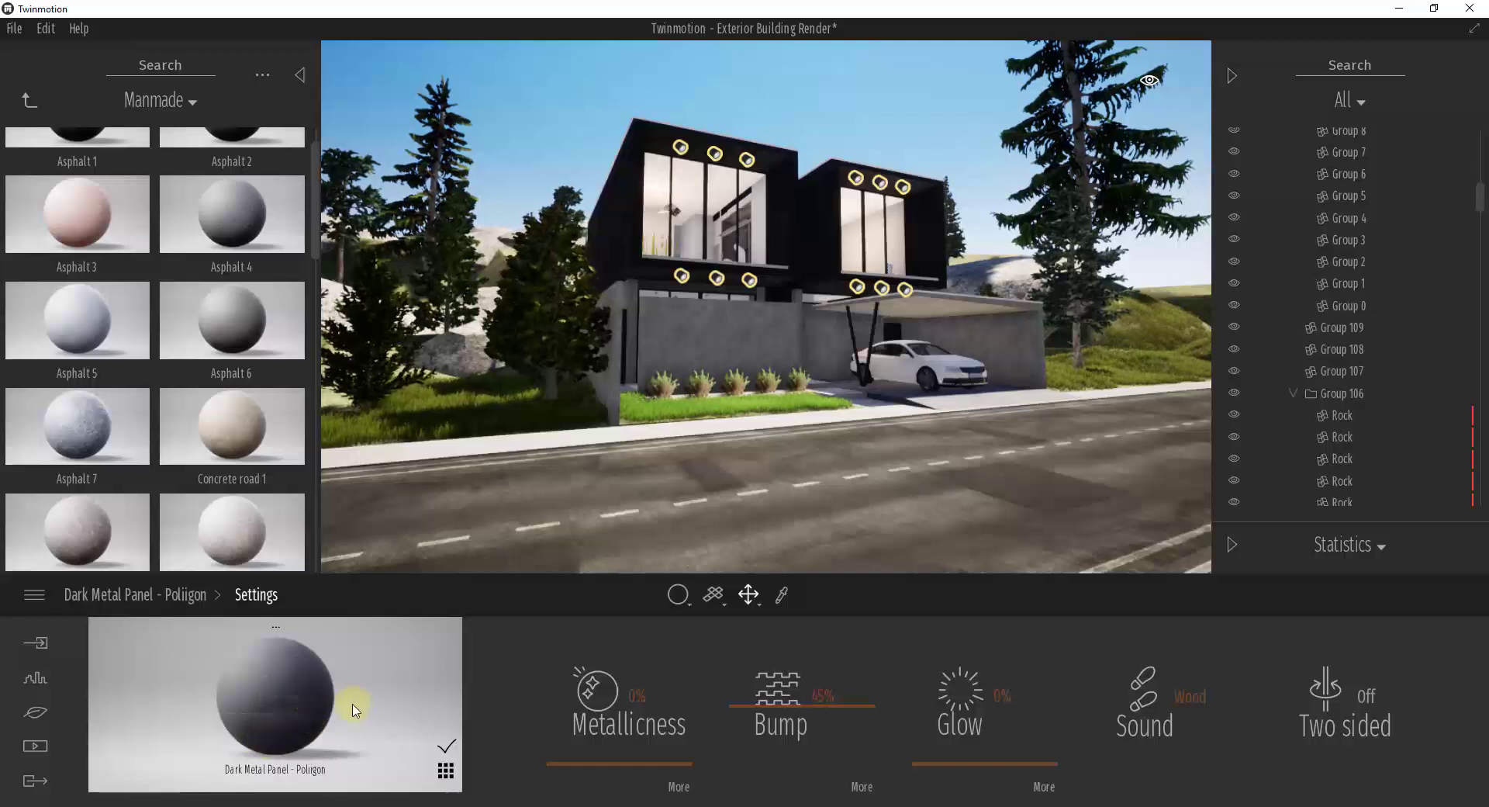
# Add Dark Metal Panel - Poliigon to the user library
pyautogui.rightClick(318, 690)
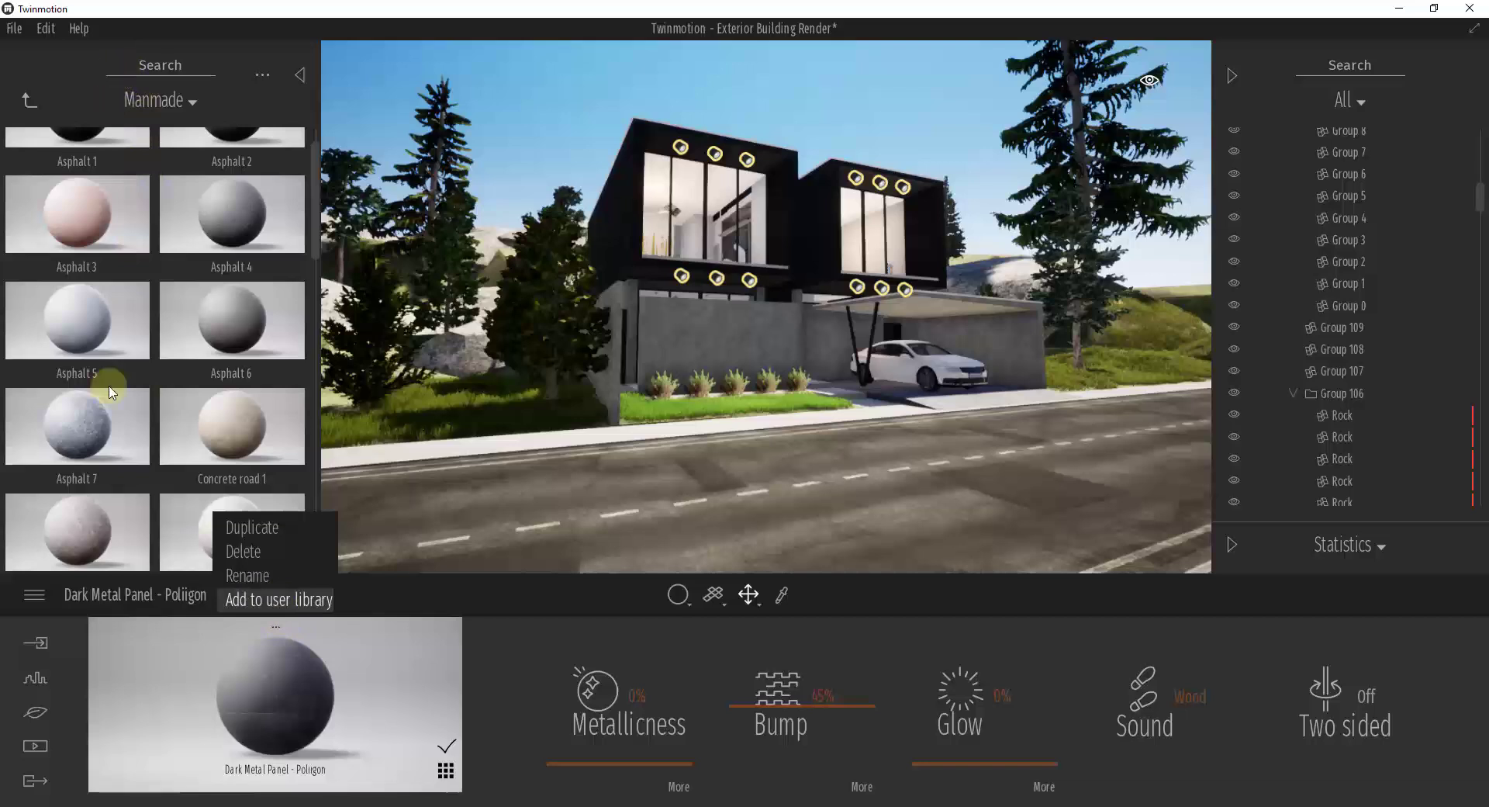
pyautogui.click(286, 598)
pyautogui.click(29, 97)
pyautogui.click(30, 98)
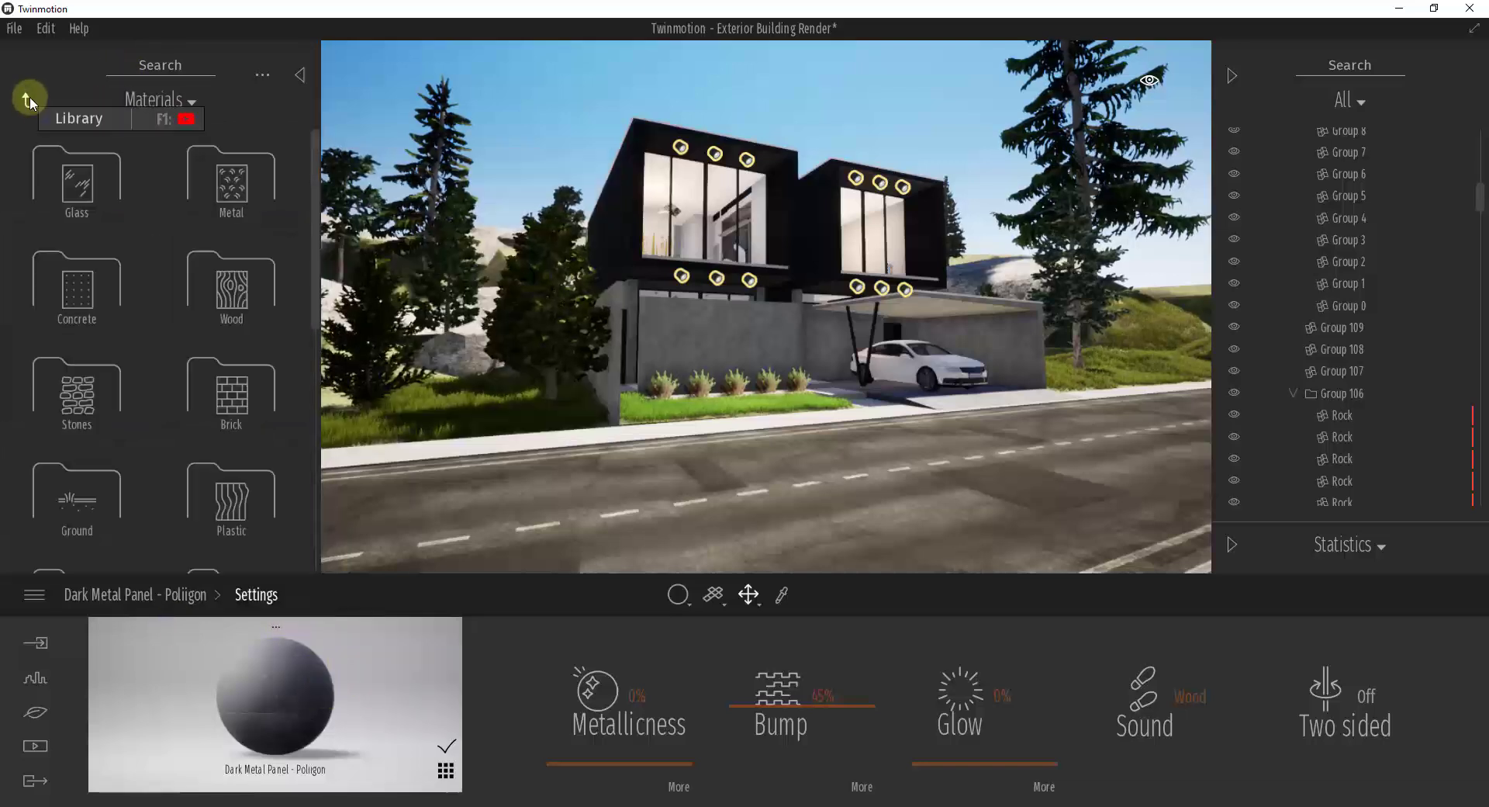
pyautogui.click(30, 98)
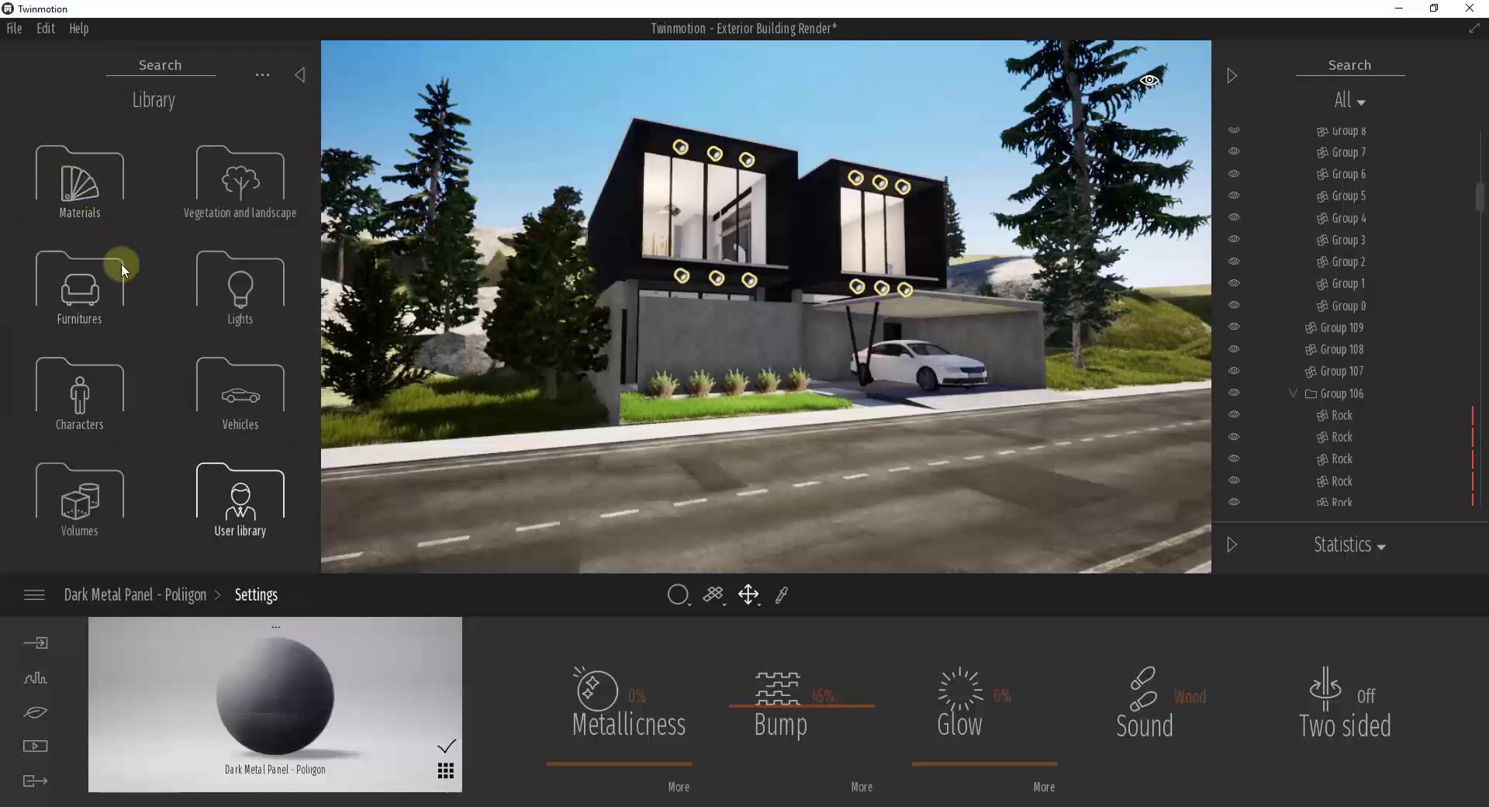
# File Dark Metal Panel into the user library's Materials > Metal Panels folder
pyautogui.click(234, 486)
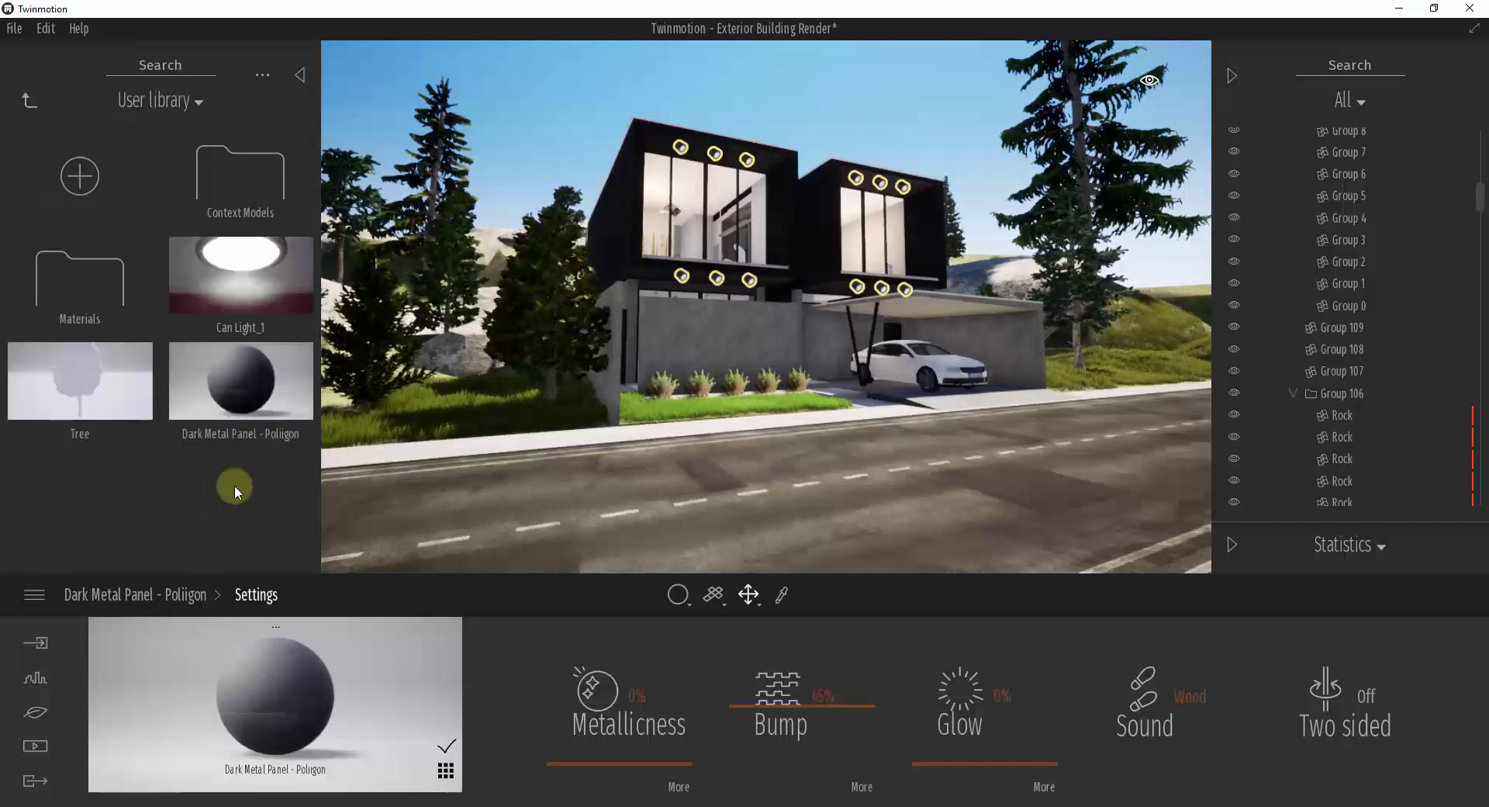
pyautogui.moveTo(239, 393); pyautogui.dragTo(95, 278)
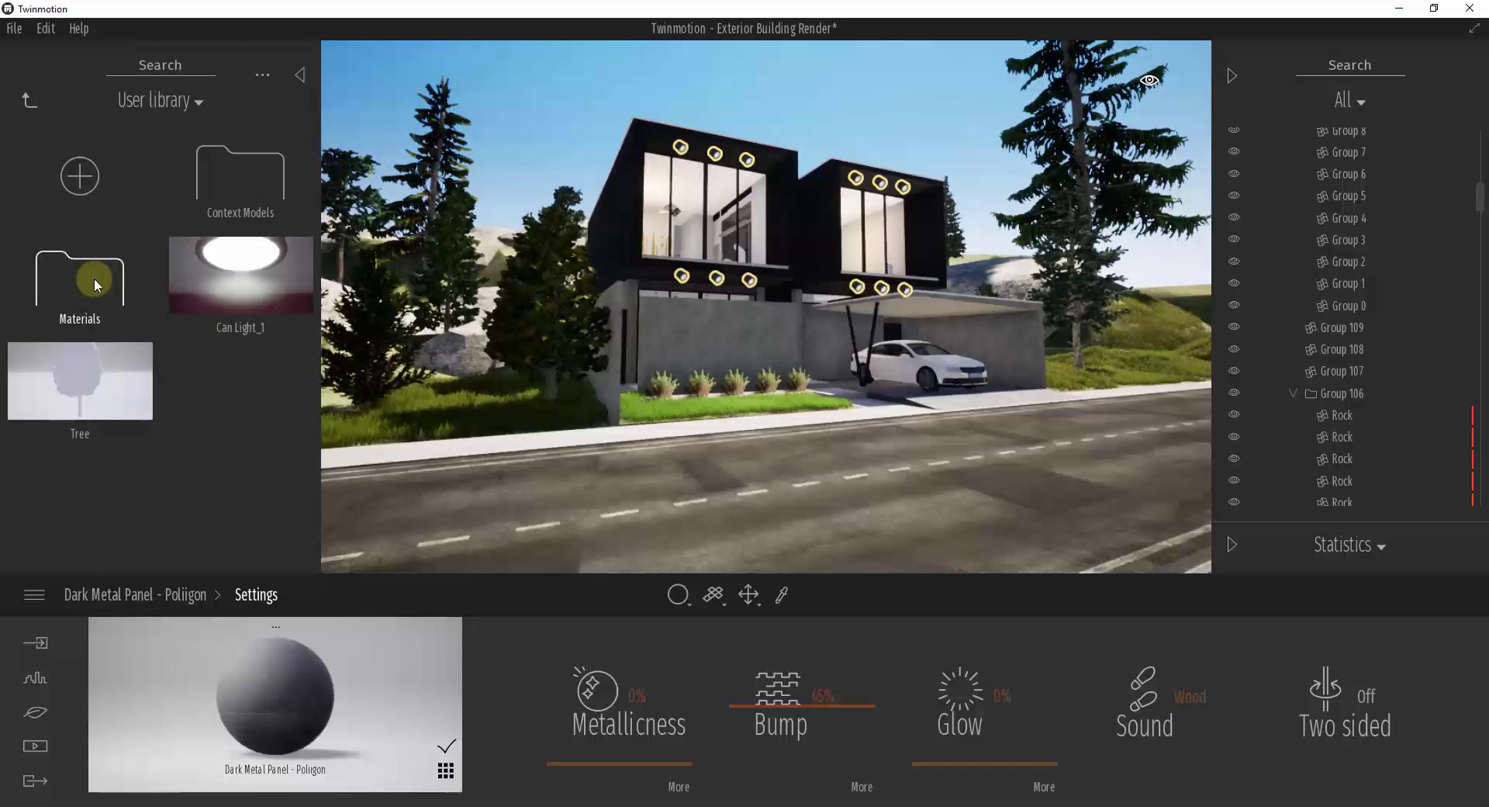
pyautogui.rightClick(189, 393)
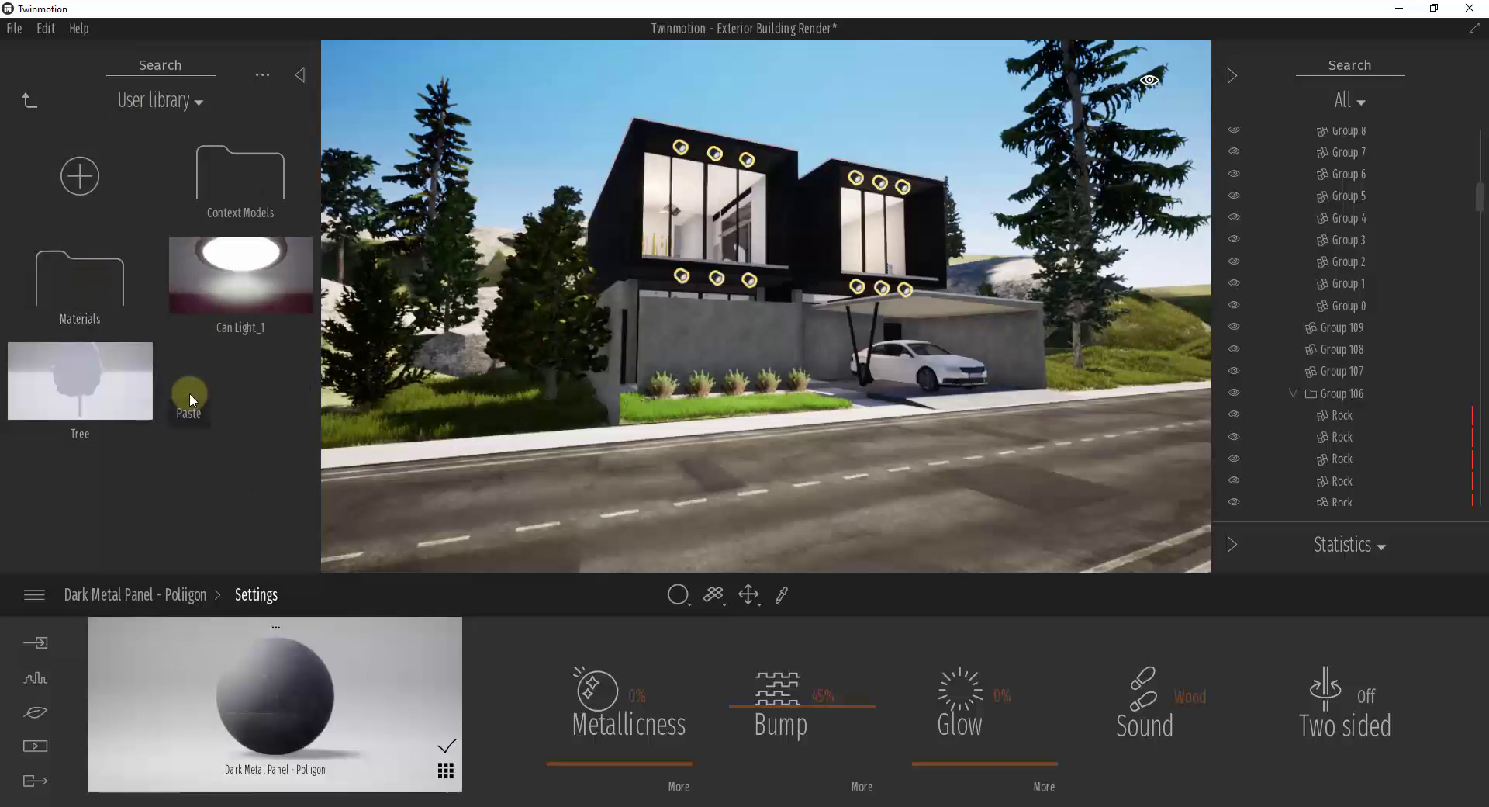
pyautogui.click(82, 307)
pyautogui.moveTo(231, 284); pyautogui.dragTo(240, 185)
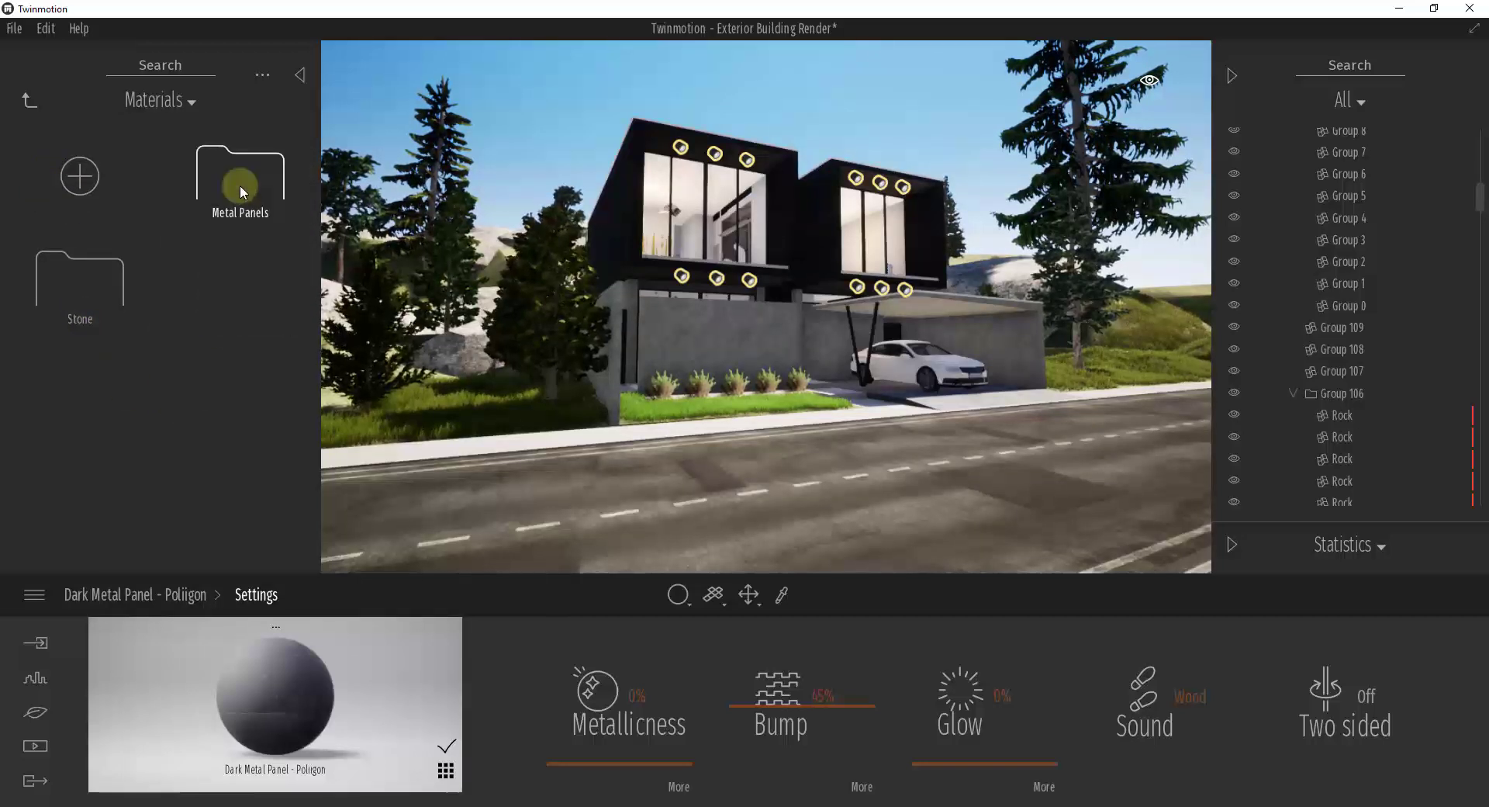
pyautogui.click(240, 184)
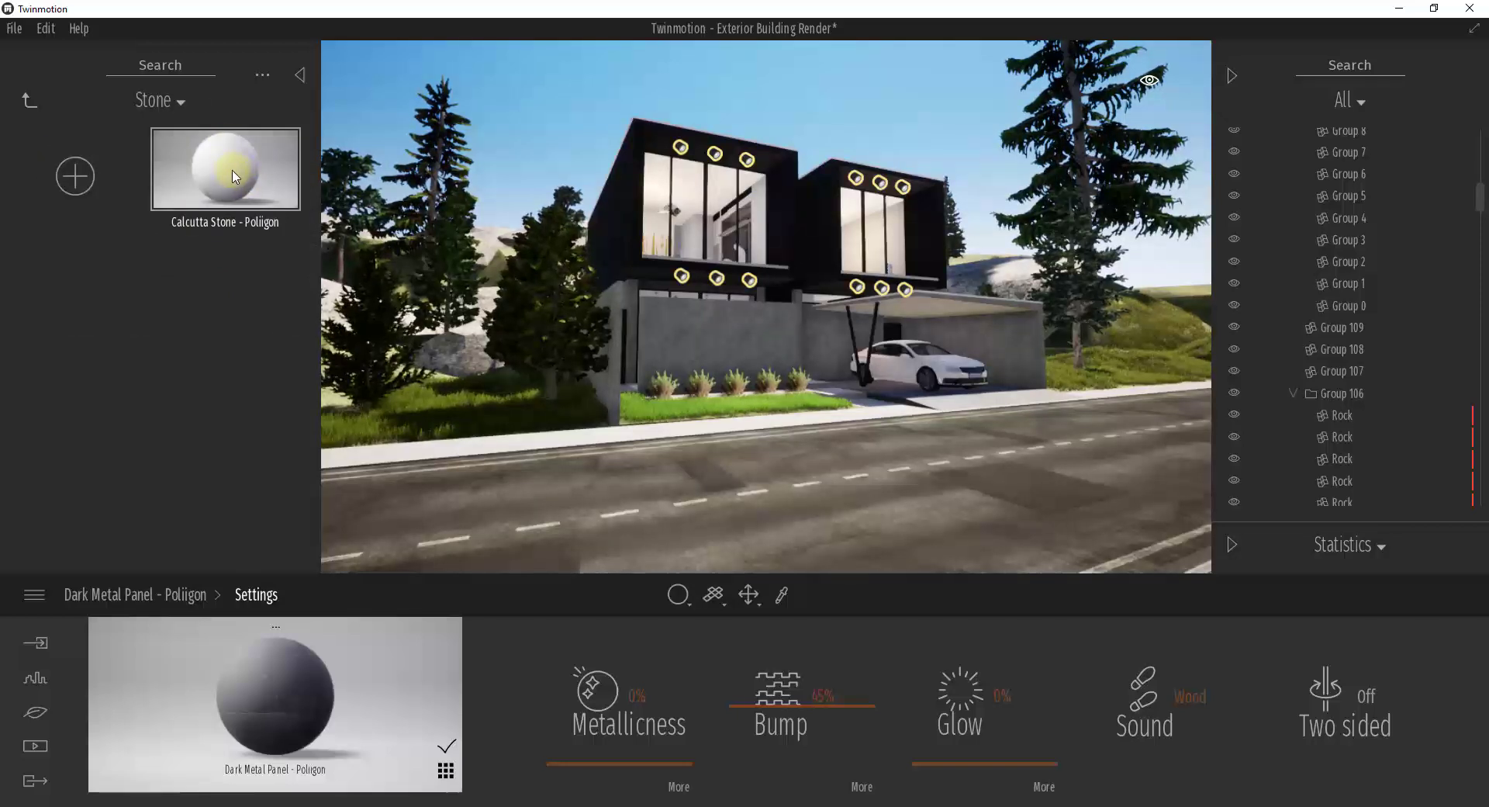
# Navigate back to the top-level Library categories and bring the camera closer to the house
pyautogui.click(29, 95)
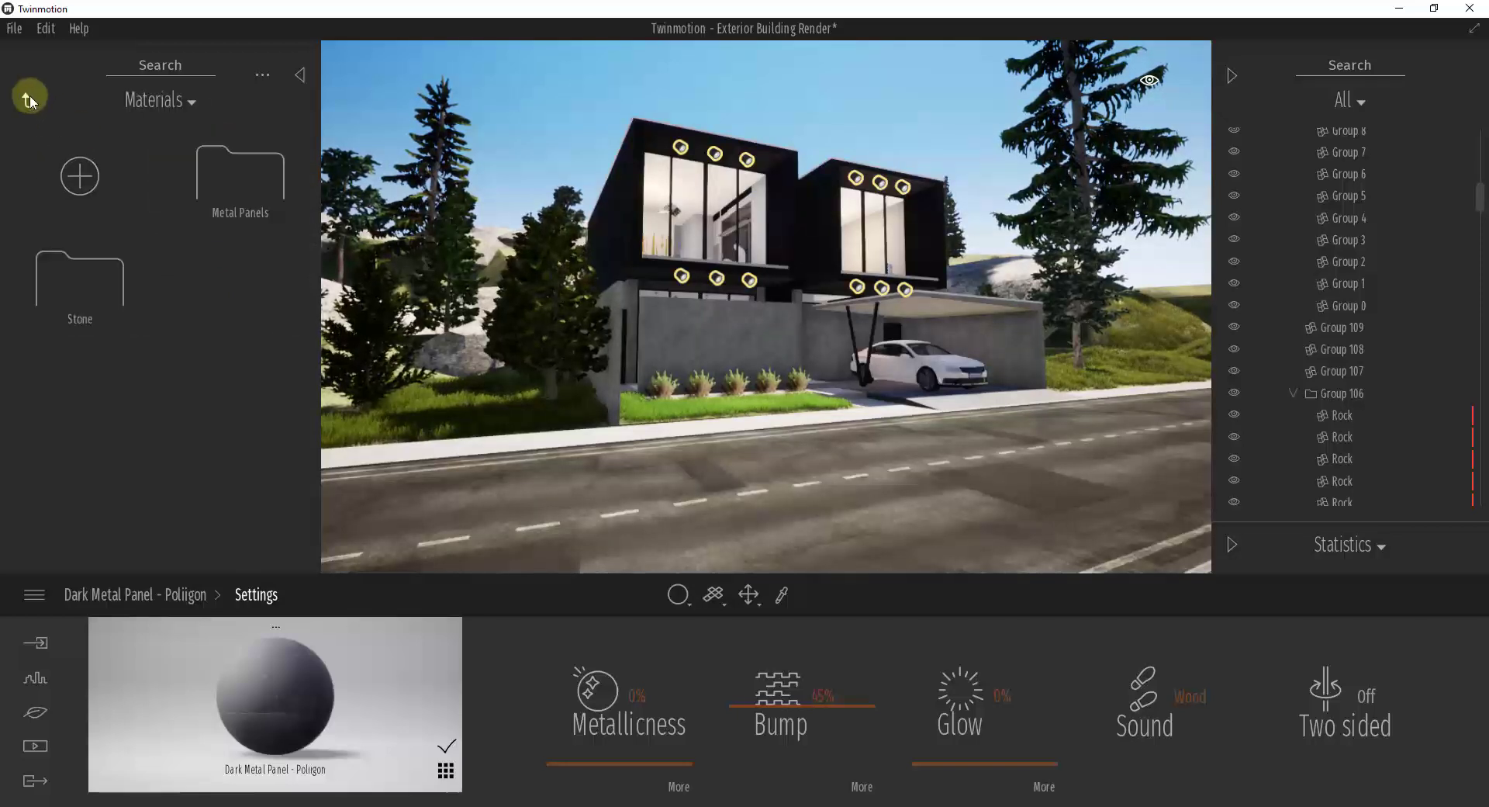
pyautogui.click(33, 111)
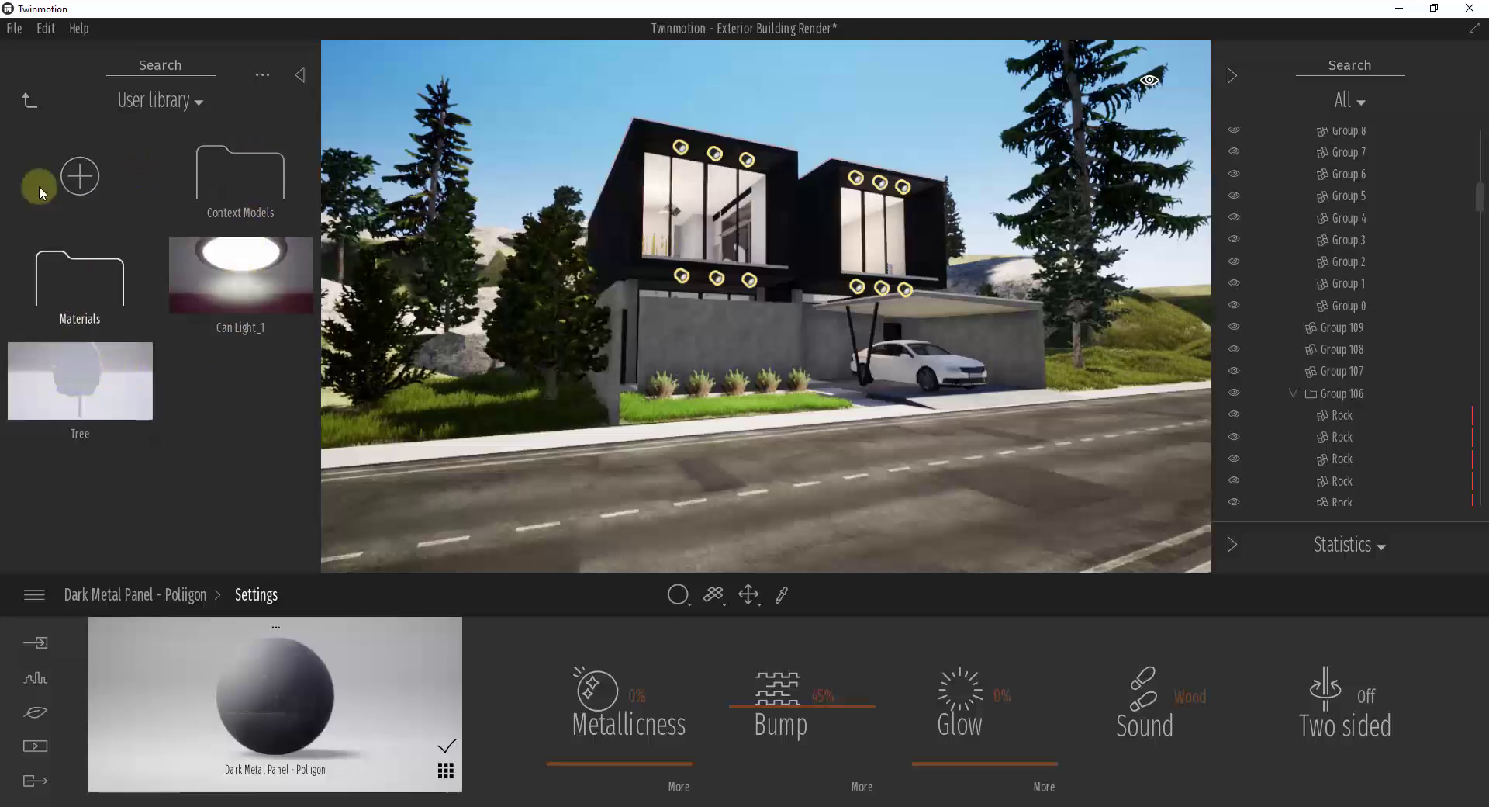
pyautogui.click(28, 102)
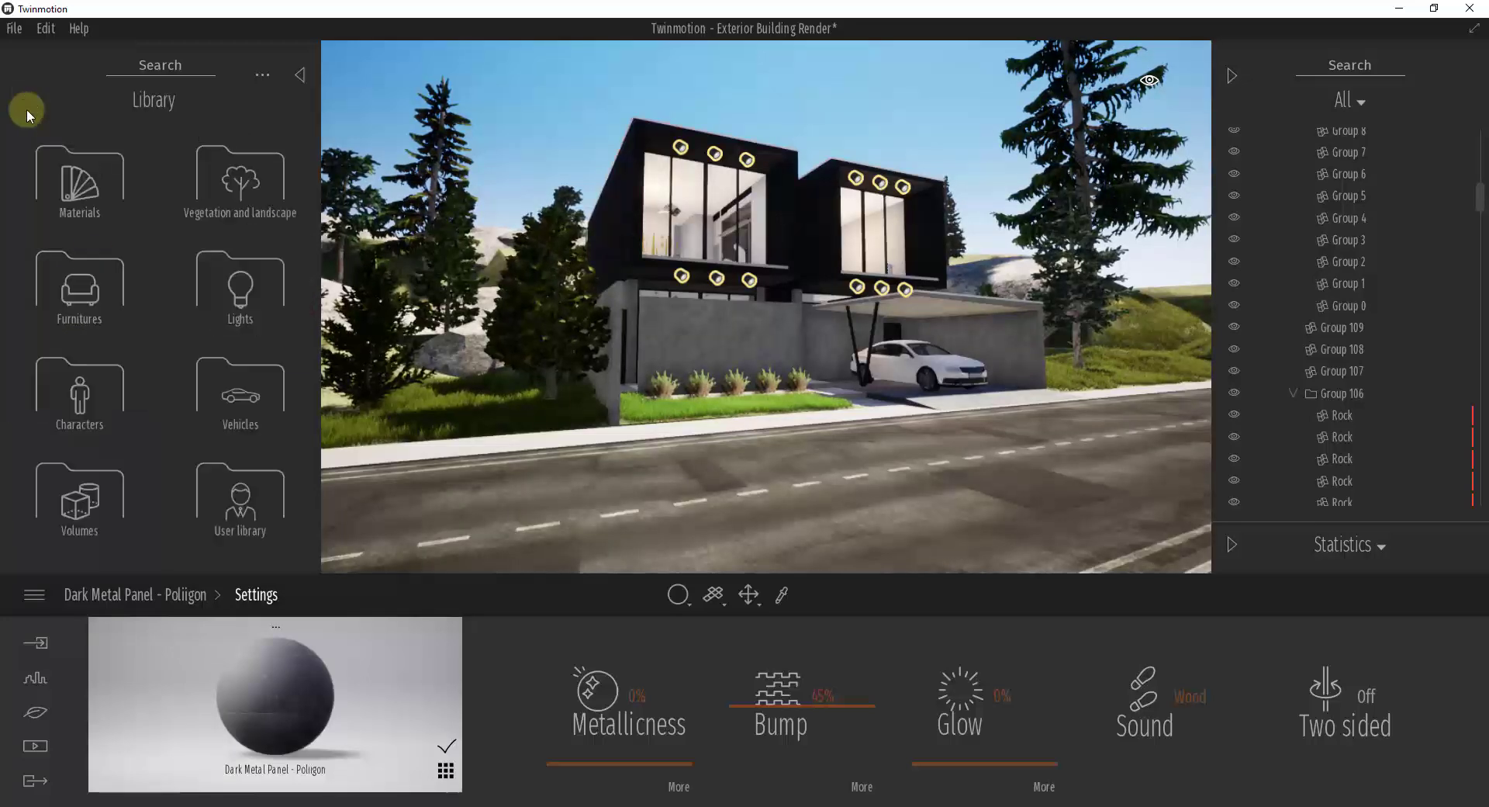
pyautogui.moveTo(605, 368); pyautogui.dragTo(609, 369, button='right')
pyautogui.press('w')
pyautogui.moveTo(608, 370); pyautogui.dragTo(606, 370)
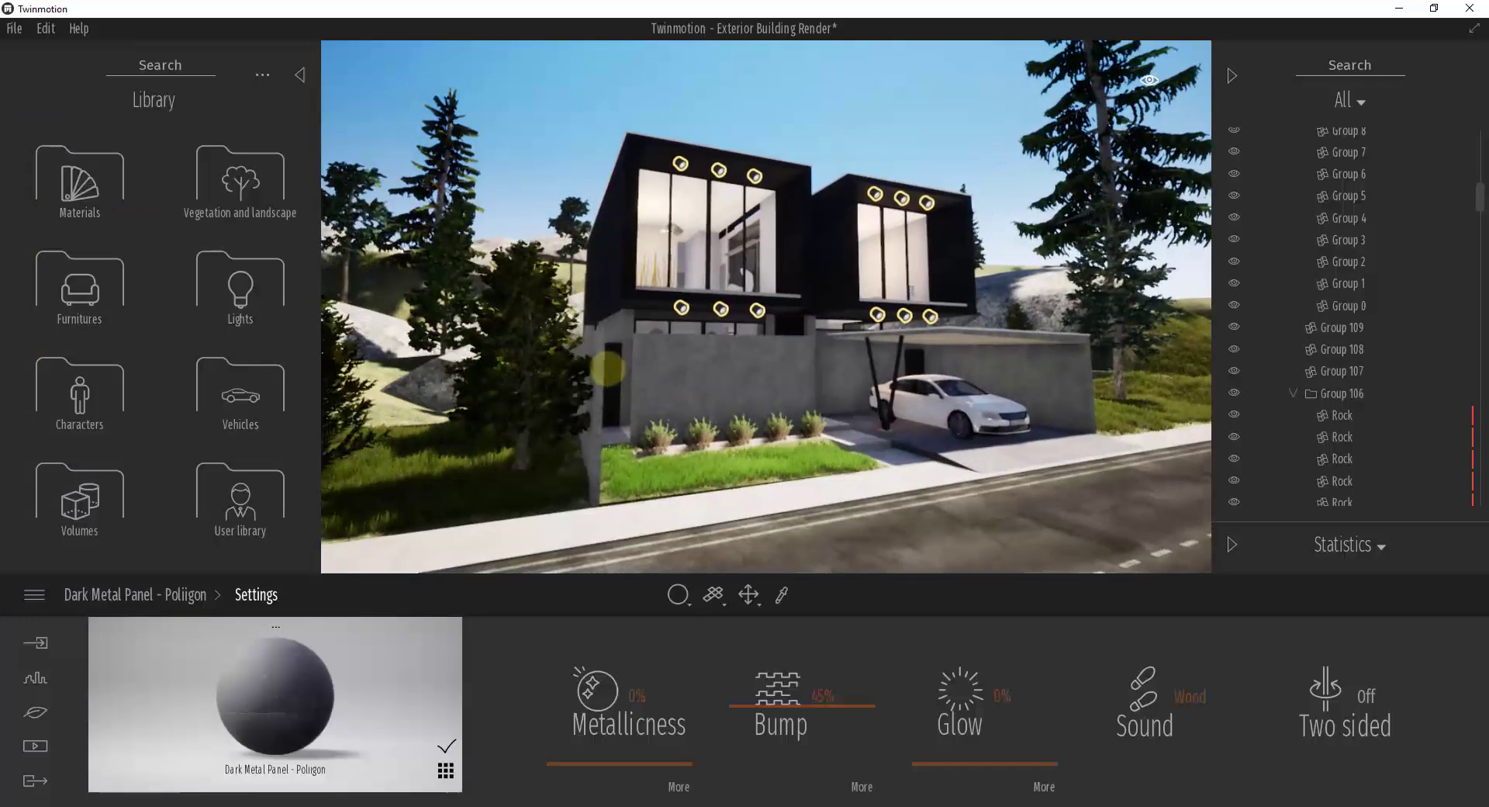
# Switch the view to the Image 01 dusk shot from Media > Image
pyautogui.click(35, 746)
pyautogui.click(506, 690)
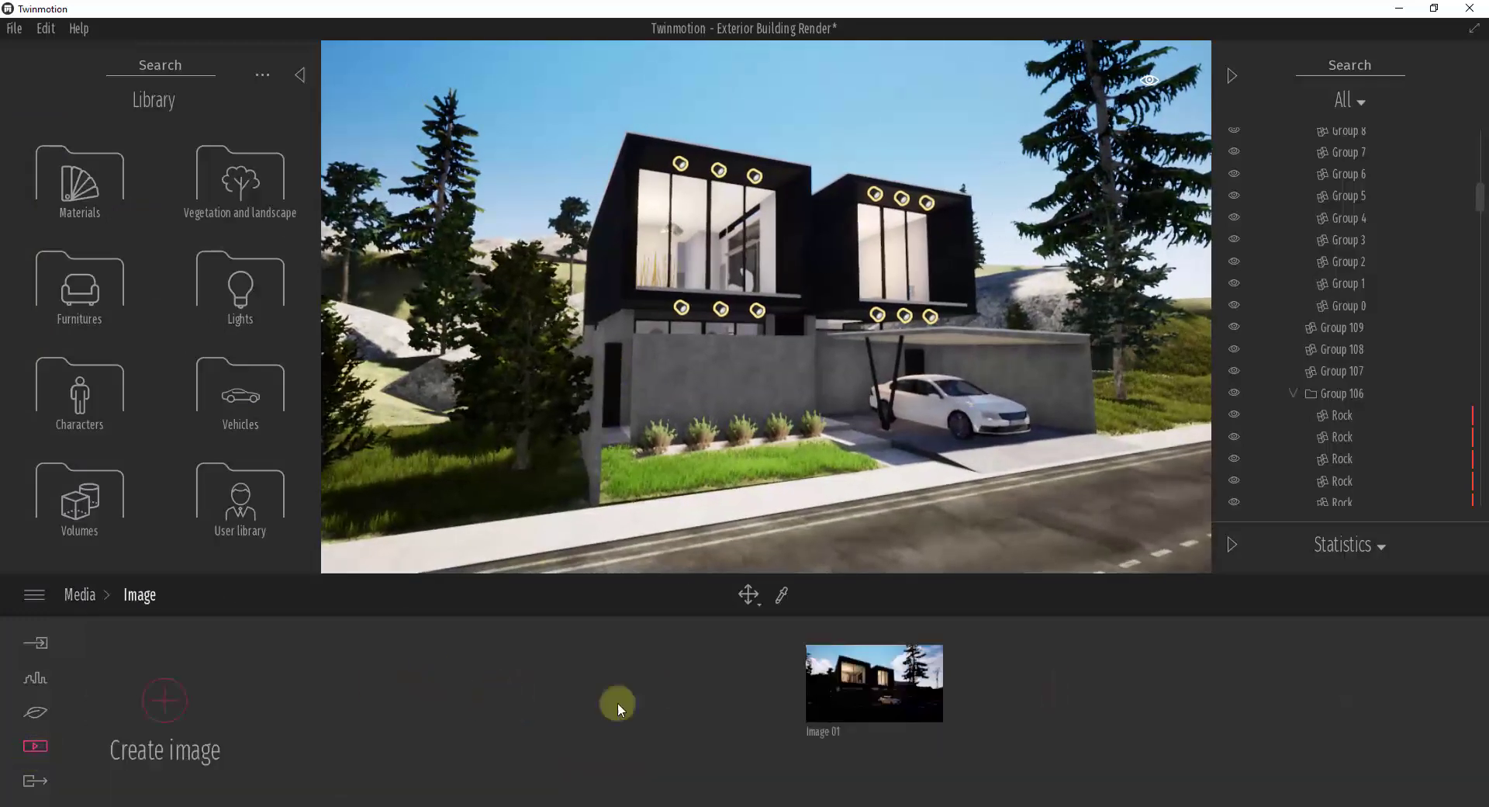
pyautogui.click(895, 686)
# Fly toward the left block and select the two Omnidirectional lights in the scene list
pyautogui.moveTo(819, 294); pyautogui.dragTo(819, 295, button='right')
pyautogui.press('w')
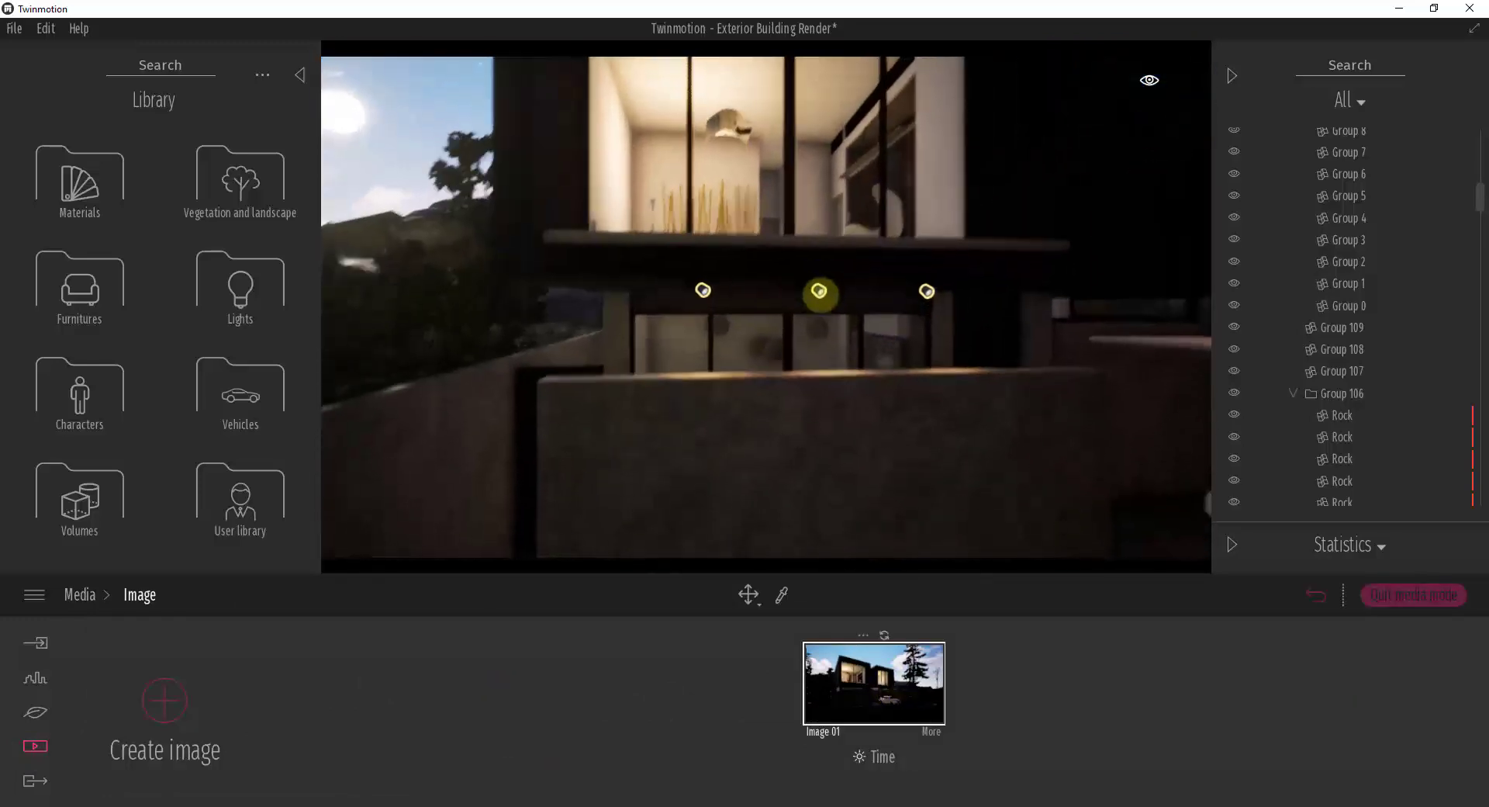
pyautogui.moveTo(1479, 195); pyautogui.dragTo(1476, 522)
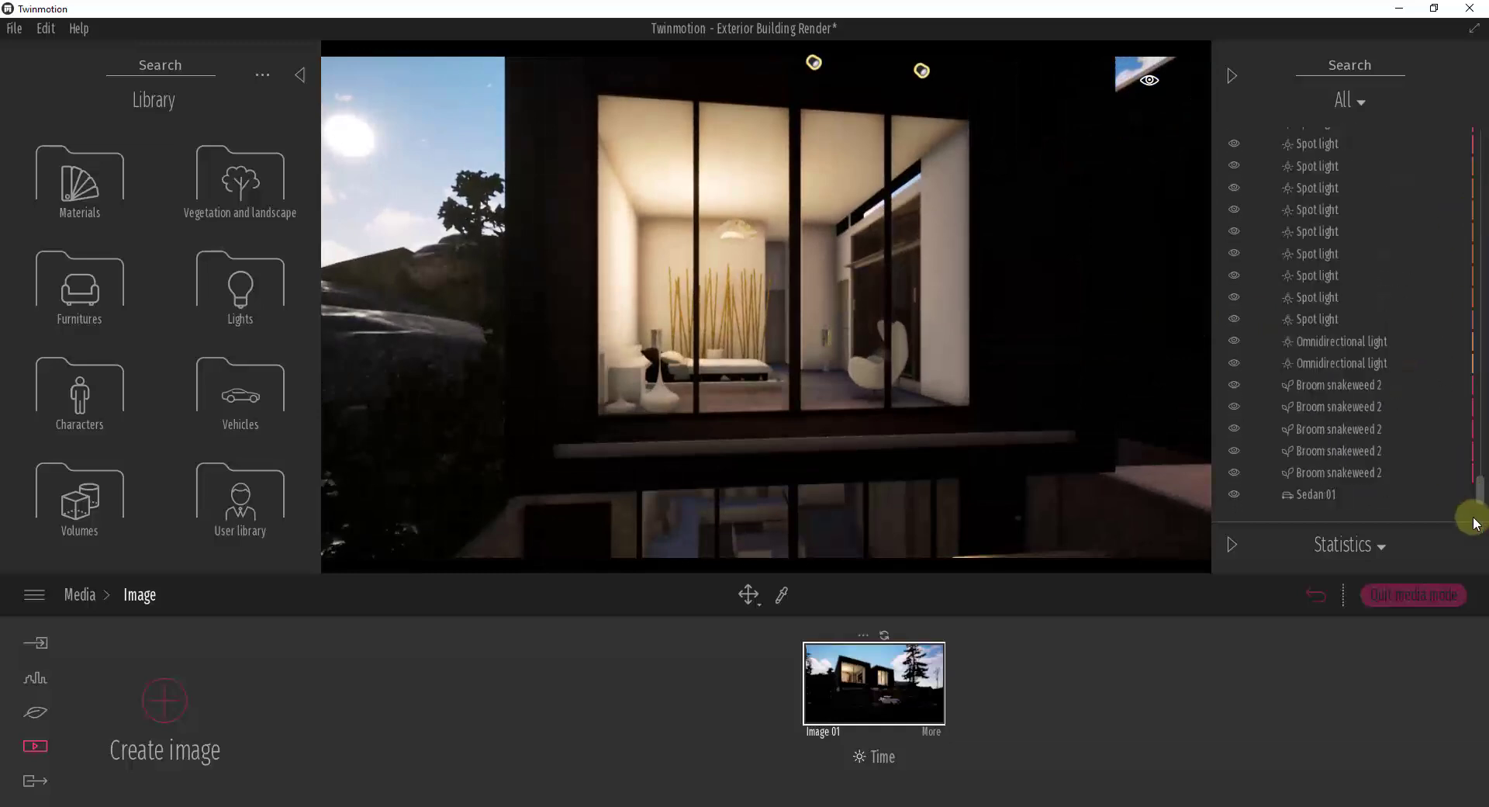
pyautogui.click(1316, 341)
pyautogui.click(1328, 369)
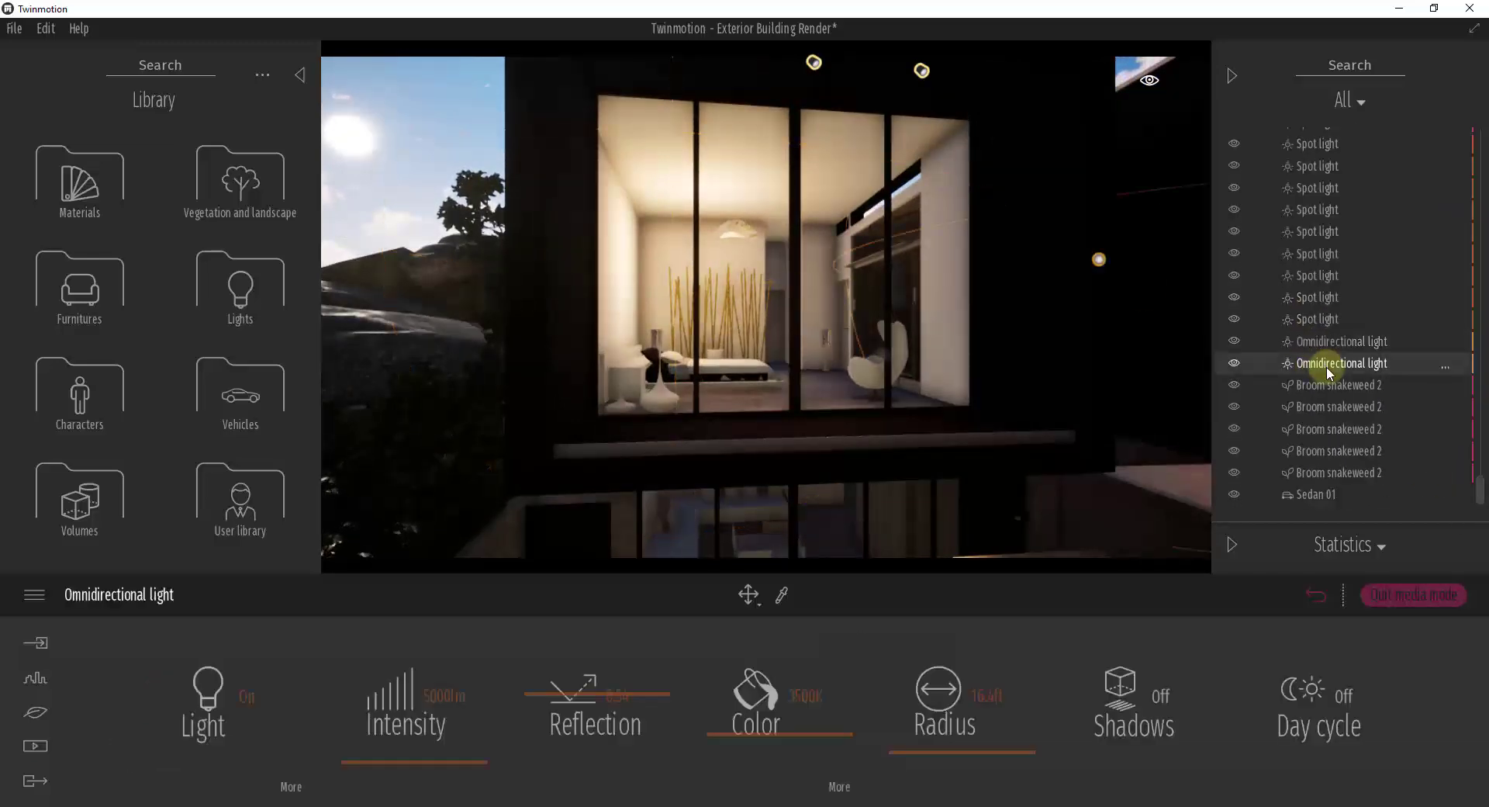
# Fly around the upper bedrooms to inspect the lights, then return to the Image 01 view
pyautogui.press('d')
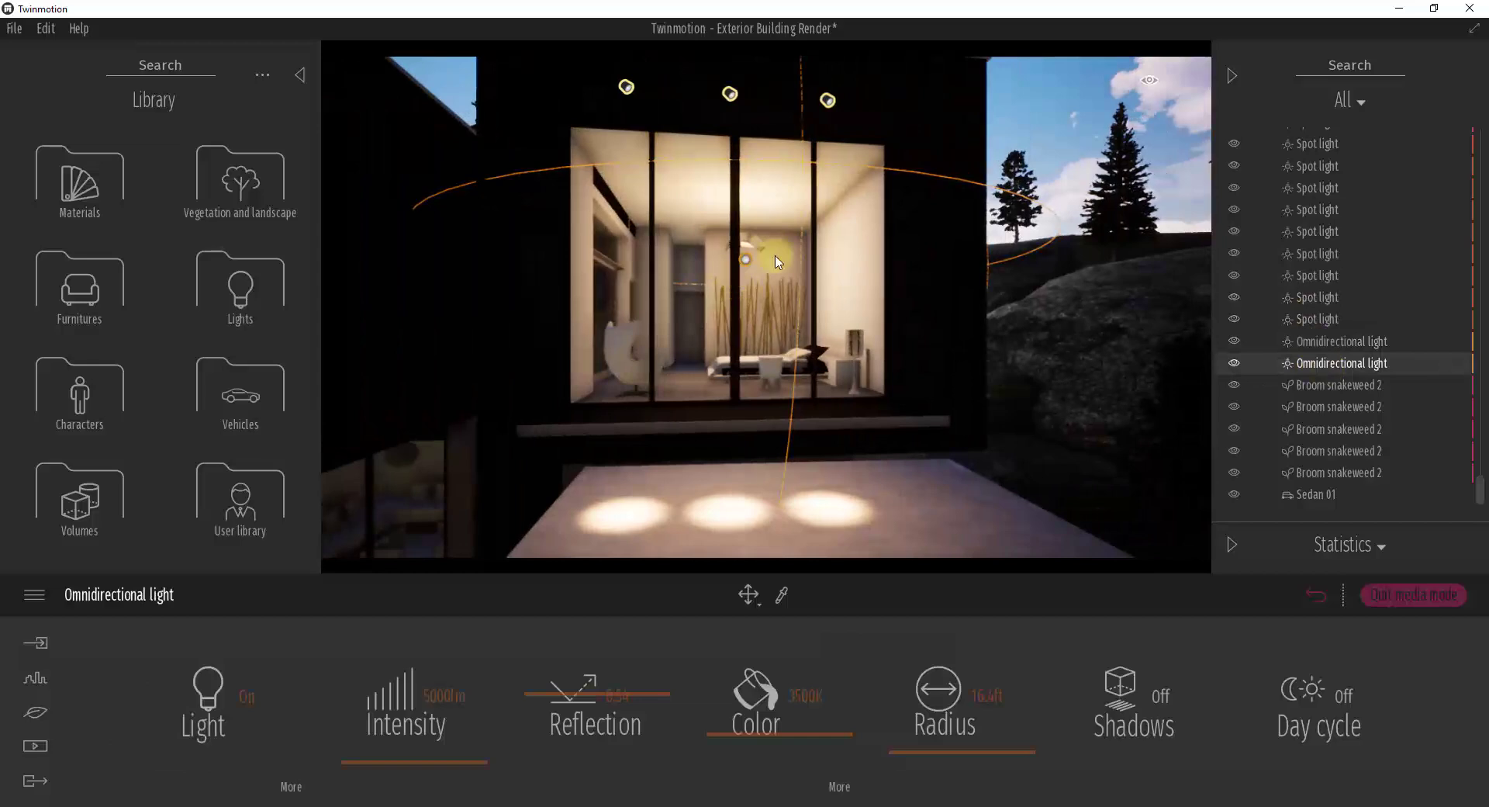
pyautogui.press('a')
pyautogui.moveTo(915, 309); pyautogui.dragTo(923, 309, button='right')
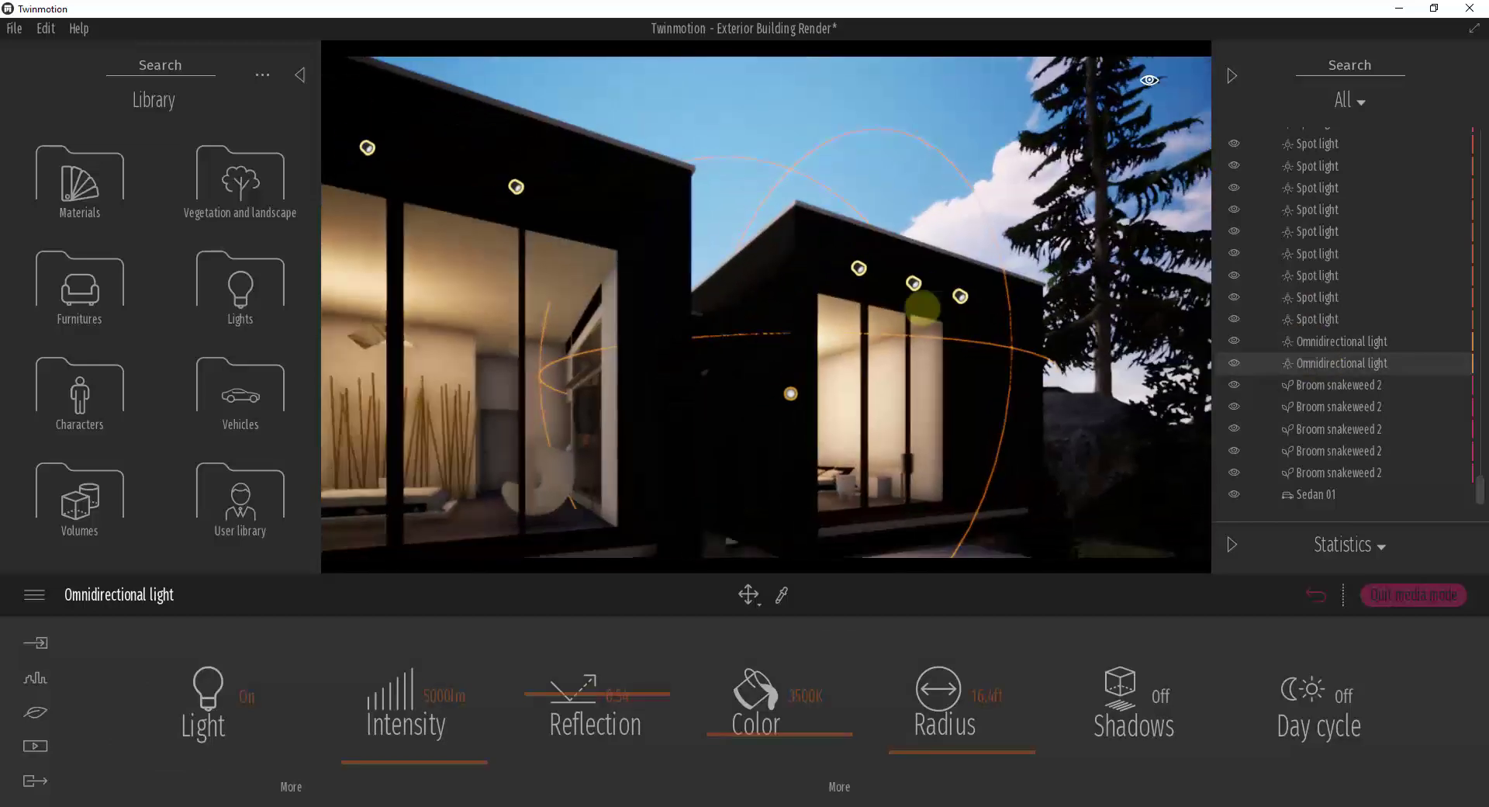
pyautogui.press('a')
pyautogui.moveTo(597, 269); pyautogui.dragTo(491, 171, button='right')
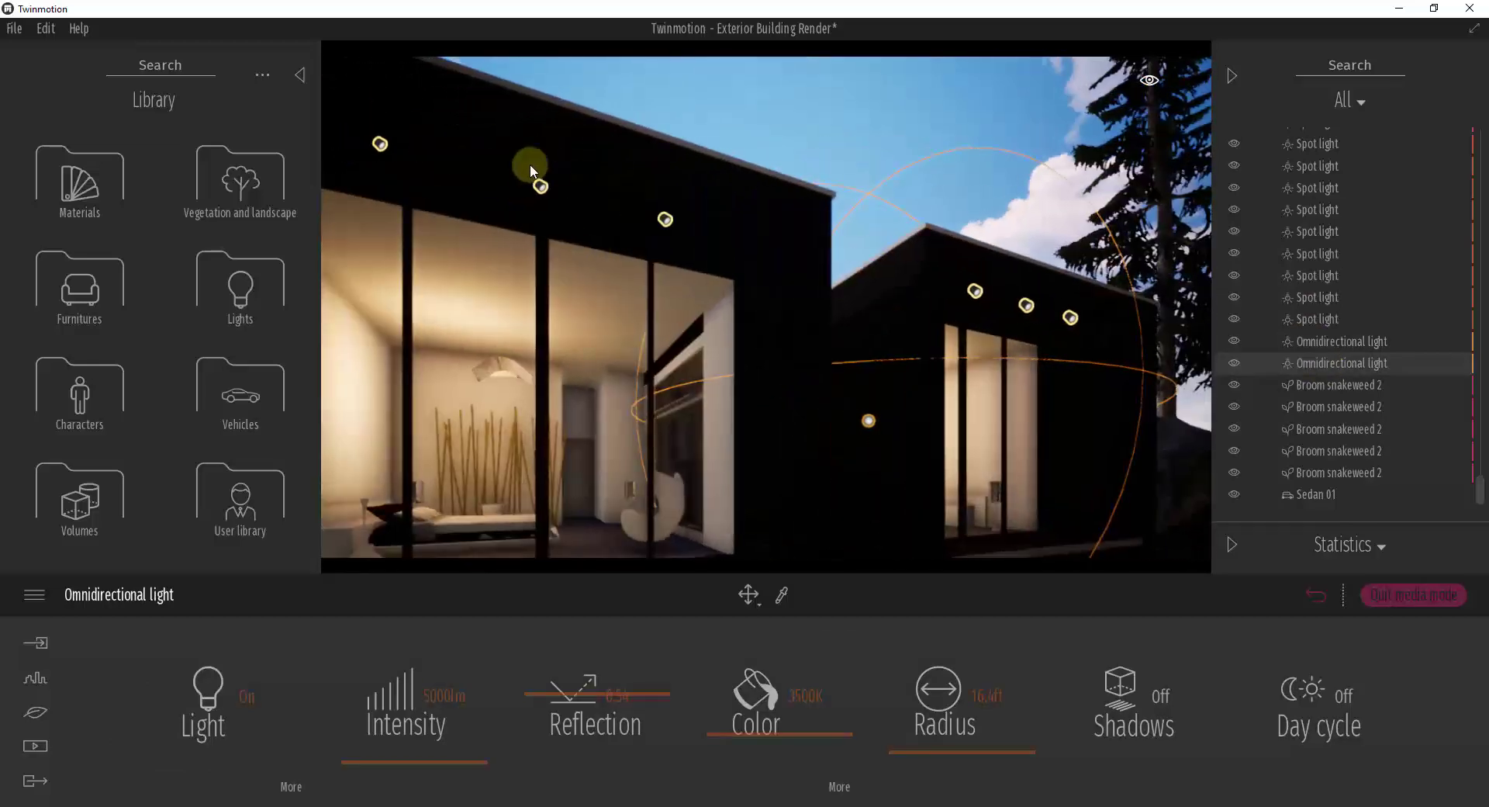
pyautogui.moveTo(540, 180); pyautogui.dragTo(692, 310)
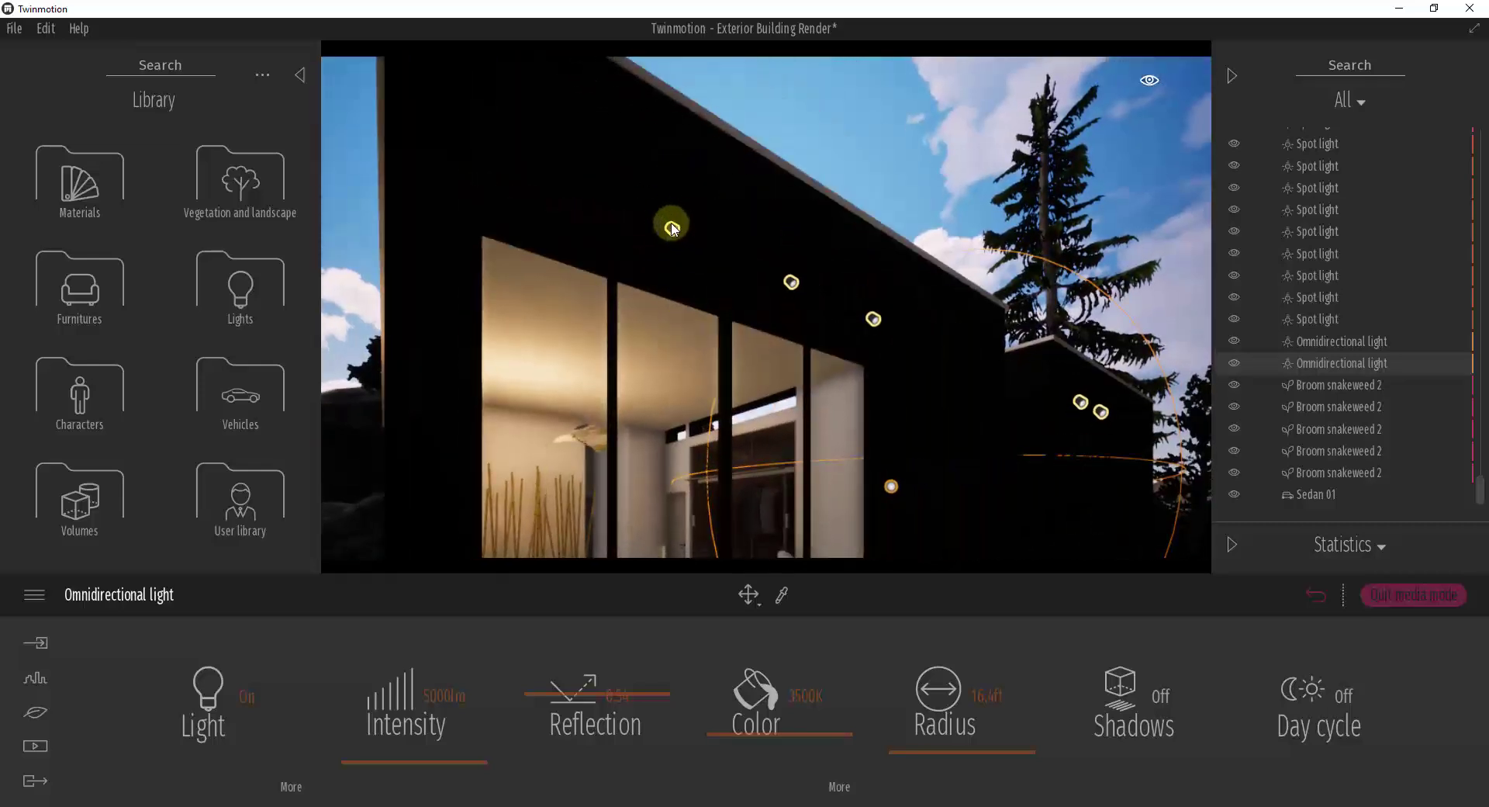
pyautogui.click(1313, 597)
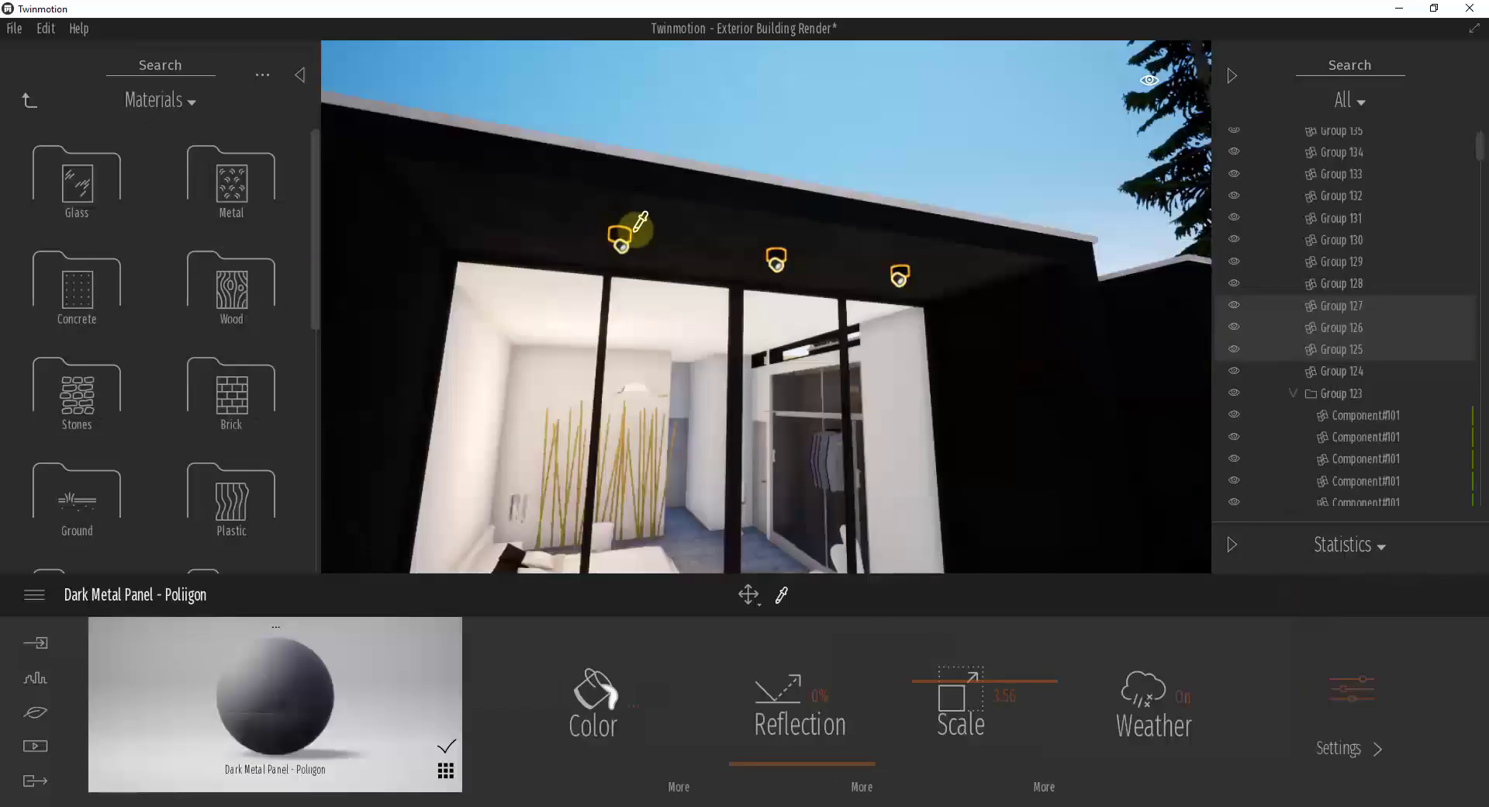
pyautogui.scroll(5, 633, 232)
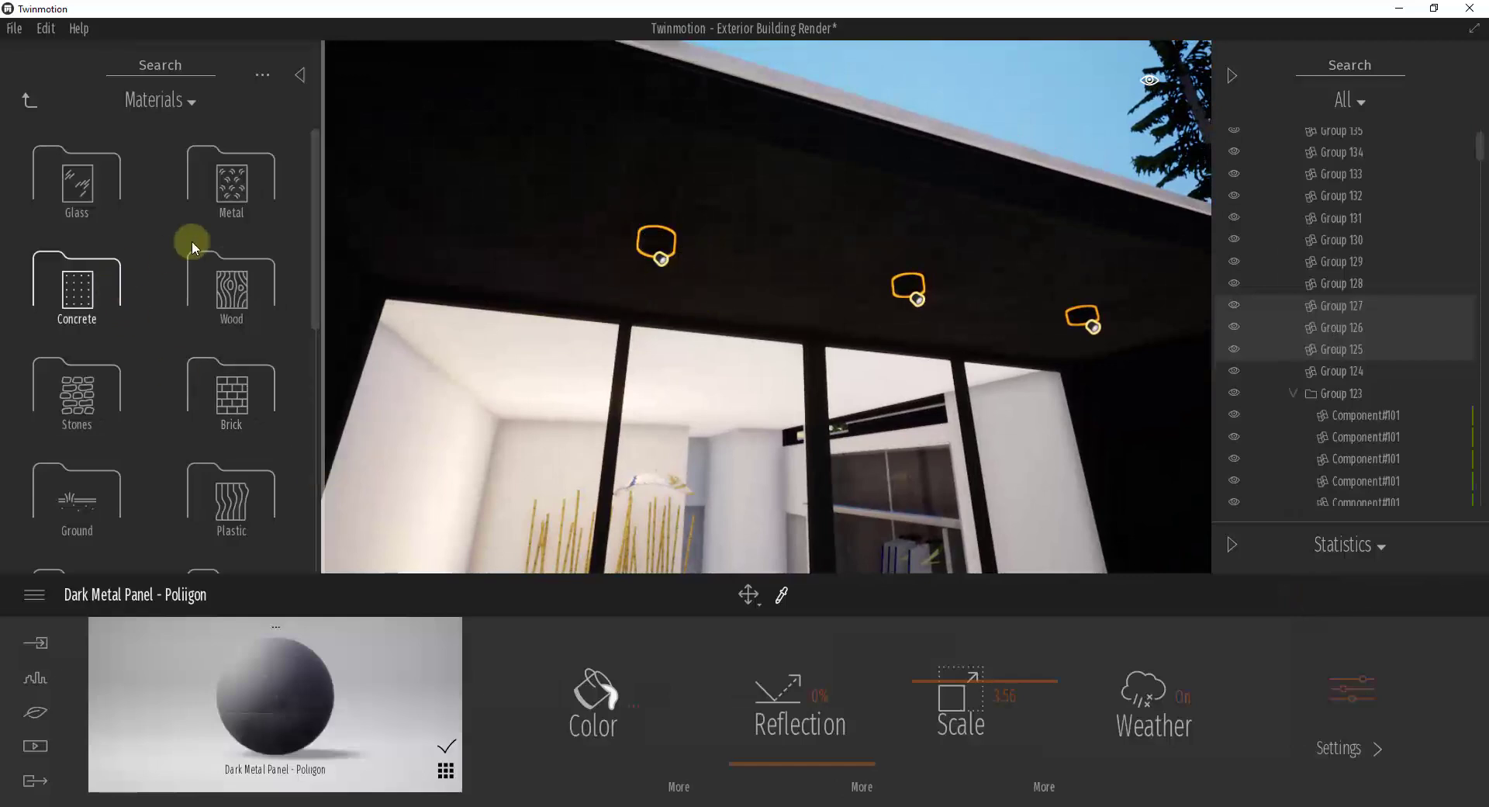
# Open the Neons materials and apply Neon 01 to the first two ceiling lights
pyautogui.moveTo(315, 220); pyautogui.dragTo(266, 455)
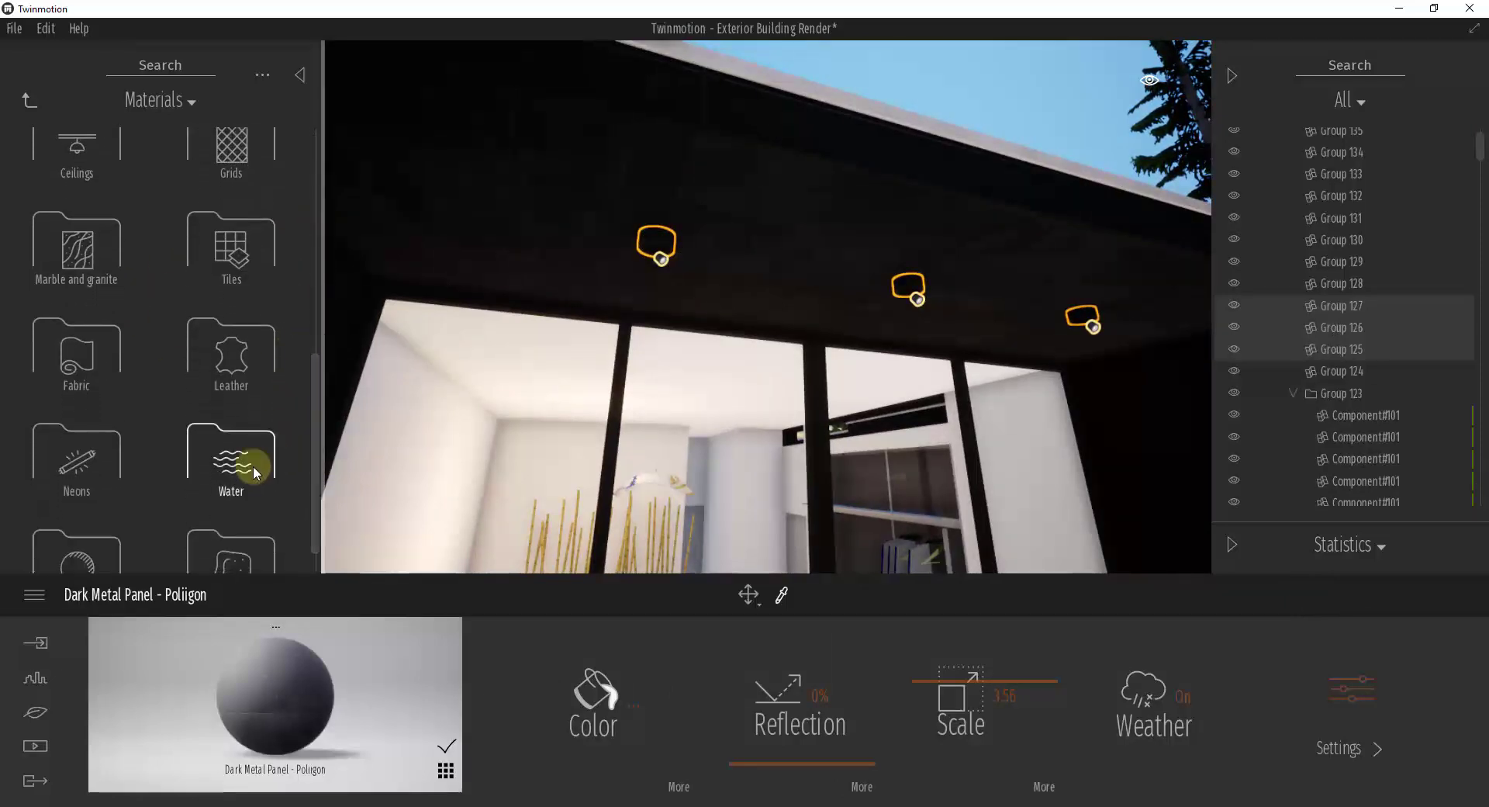
pyautogui.click(90, 456)
pyautogui.moveTo(96, 194); pyautogui.dragTo(656, 245)
pyautogui.moveTo(87, 185); pyautogui.dragTo(885, 295)
# Move along the soffit and apply Neon 01 to the third ceiling light
pyautogui.press('d')
pyautogui.moveTo(885, 294); pyautogui.dragTo(885, 291, button='right')
pyautogui.press('w')
pyautogui.press('s')
pyautogui.moveTo(109, 188); pyautogui.dragTo(882, 302)
# Move past the dark wall to the next ceiling lights and reopen the Neons category
pyautogui.press('d')
pyautogui.moveTo(890, 321); pyautogui.dragTo(892, 316, button='right')
pyautogui.press('d')
pyautogui.press('w')
pyautogui.moveTo(892, 315); pyautogui.dragTo(712, 274)
pyautogui.click(105, 169)
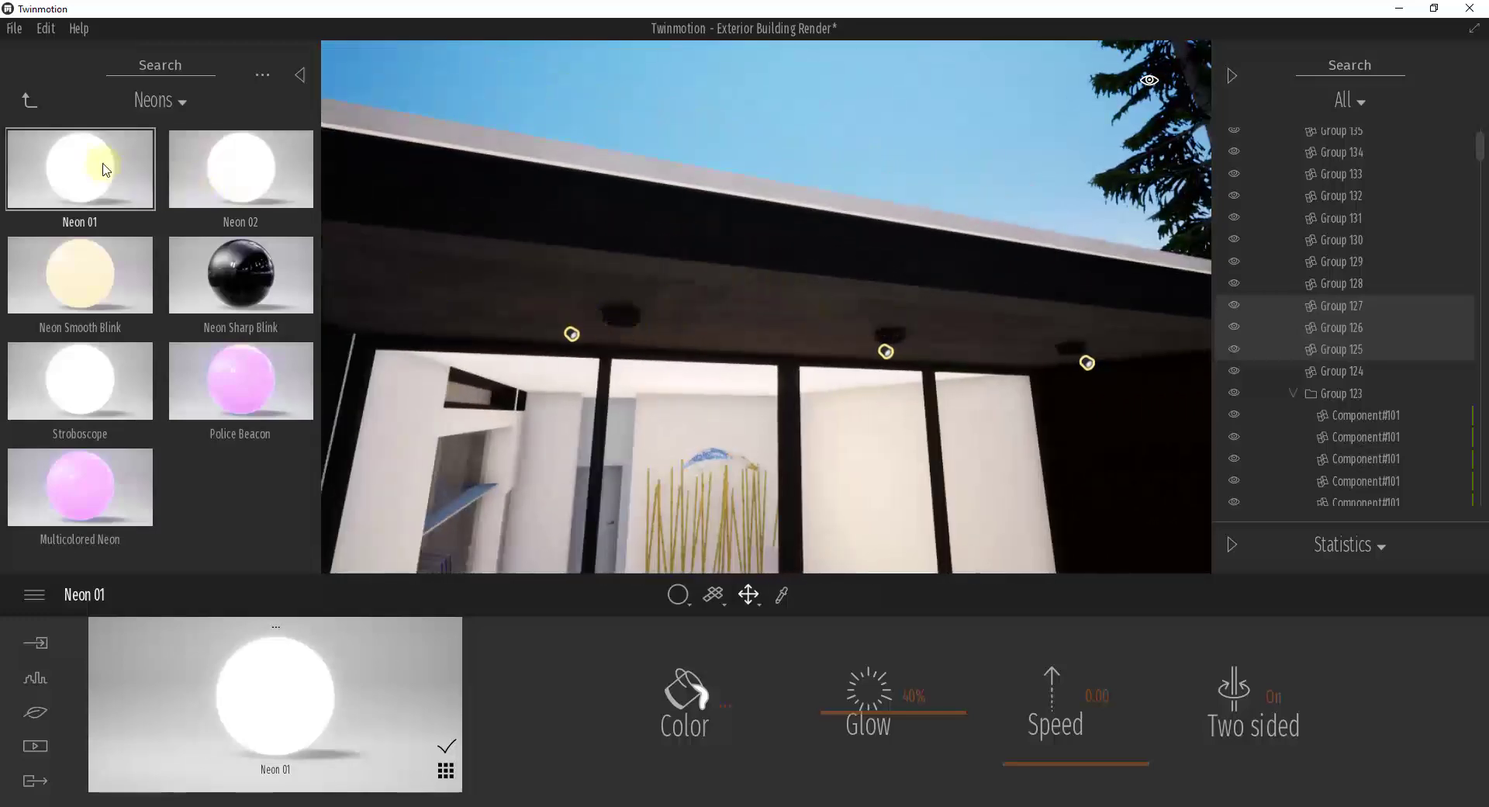
pyautogui.click(30, 100)
pyautogui.scroll(-3, 93, 489)
pyautogui.scroll(-4, 101, 481)
pyautogui.click(91, 469)
# Apply Neon 01 to the remaining ceiling fixtures, including the left one
pyautogui.moveTo(93, 166); pyautogui.dragTo(620, 316)
pyautogui.moveTo(75, 163); pyautogui.dragTo(1052, 356)
pyautogui.moveTo(891, 338); pyautogui.dragTo(777, 342)
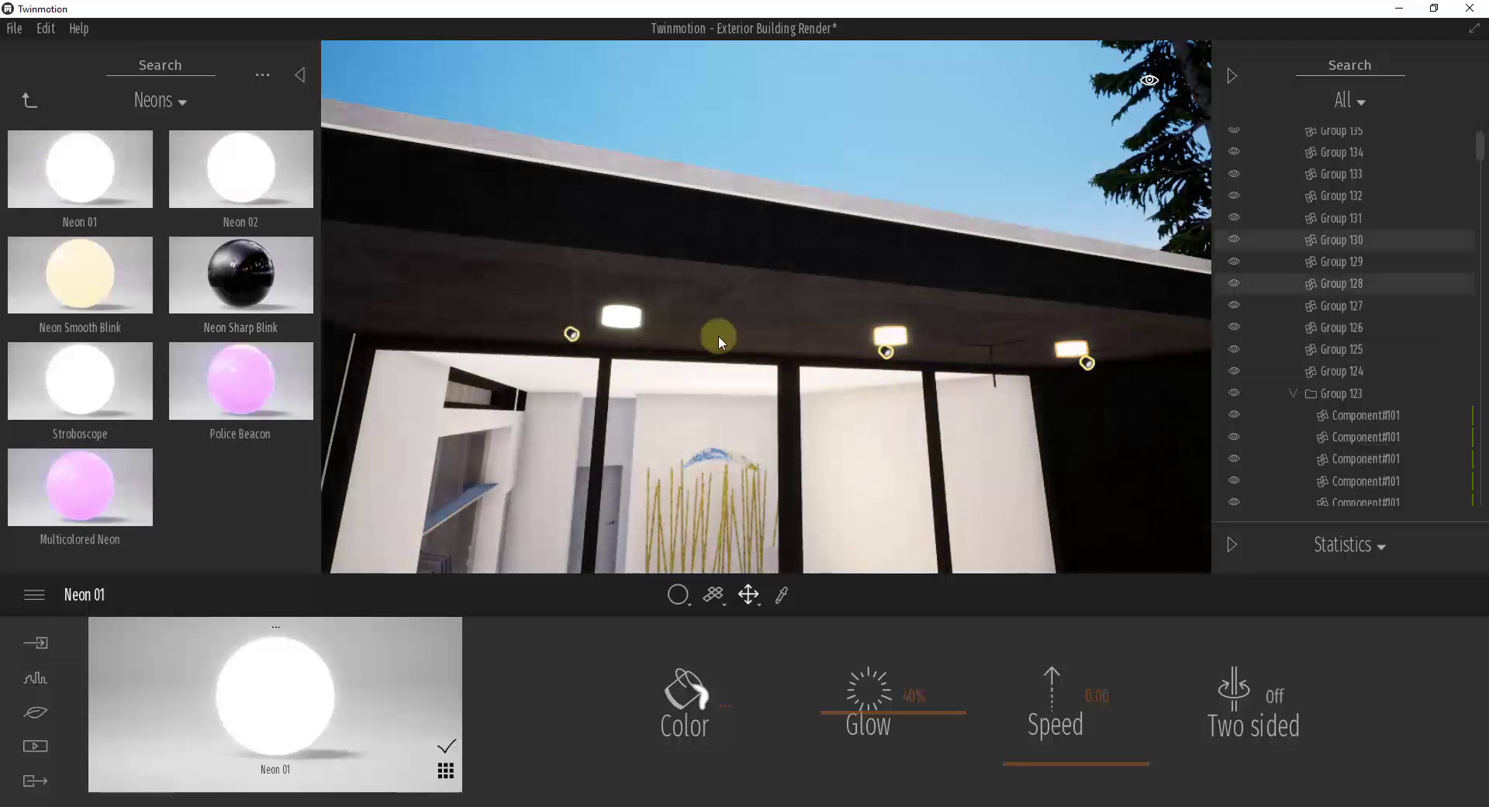
pyautogui.keyDown('ctrl'); pyautogui.click(623, 314); pyautogui.keyUp('ctrl')
pyautogui.moveTo(953, 362); pyautogui.dragTo(951, 363, button='right')
pyautogui.moveTo(952, 363); pyautogui.dragTo(945, 449)
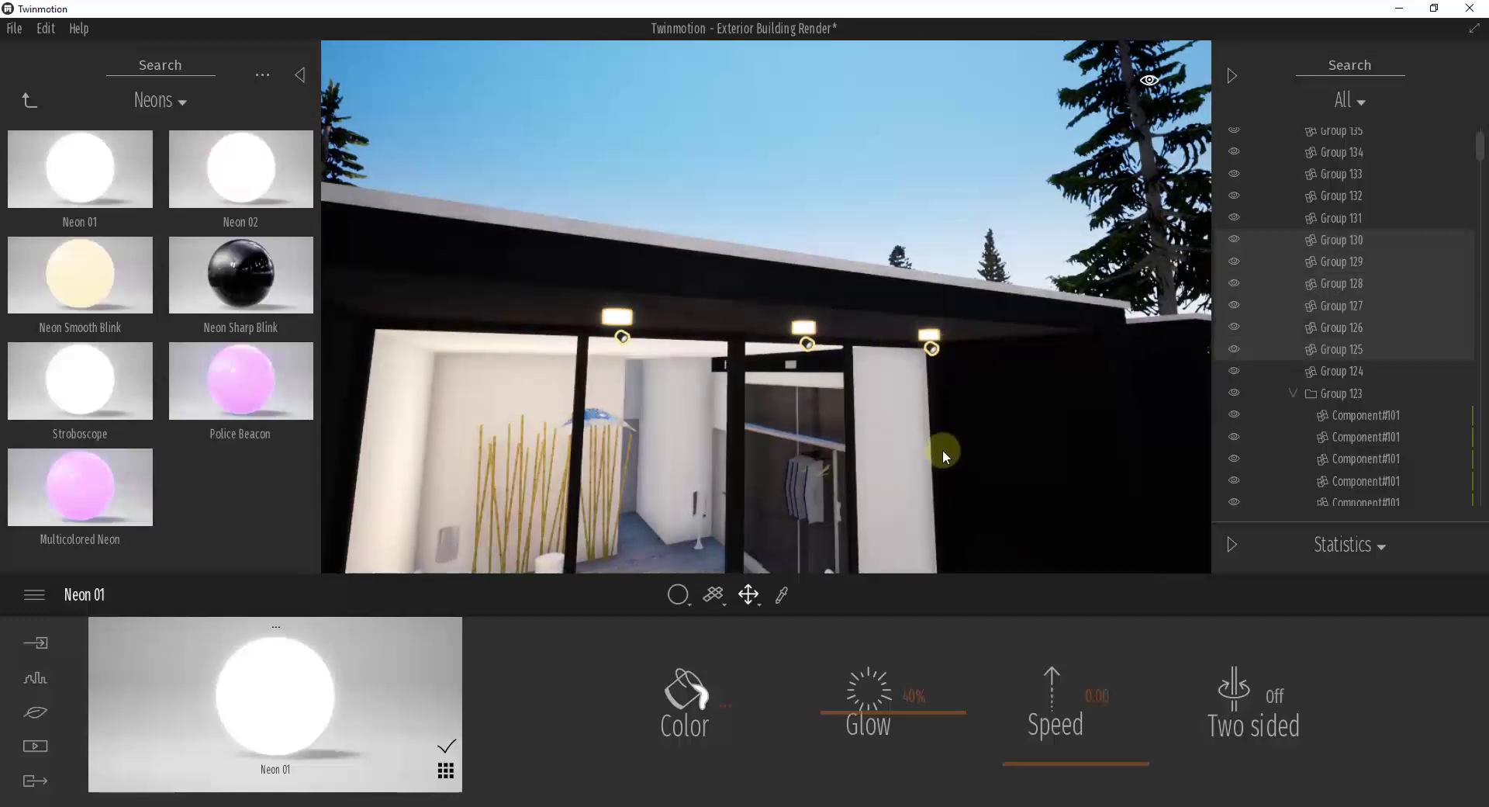
# Pull the camera back to frame the whole house with both lit blocks
pyautogui.press('Down')
pyautogui.moveTo(850, 446); pyautogui.dragTo(847, 435)
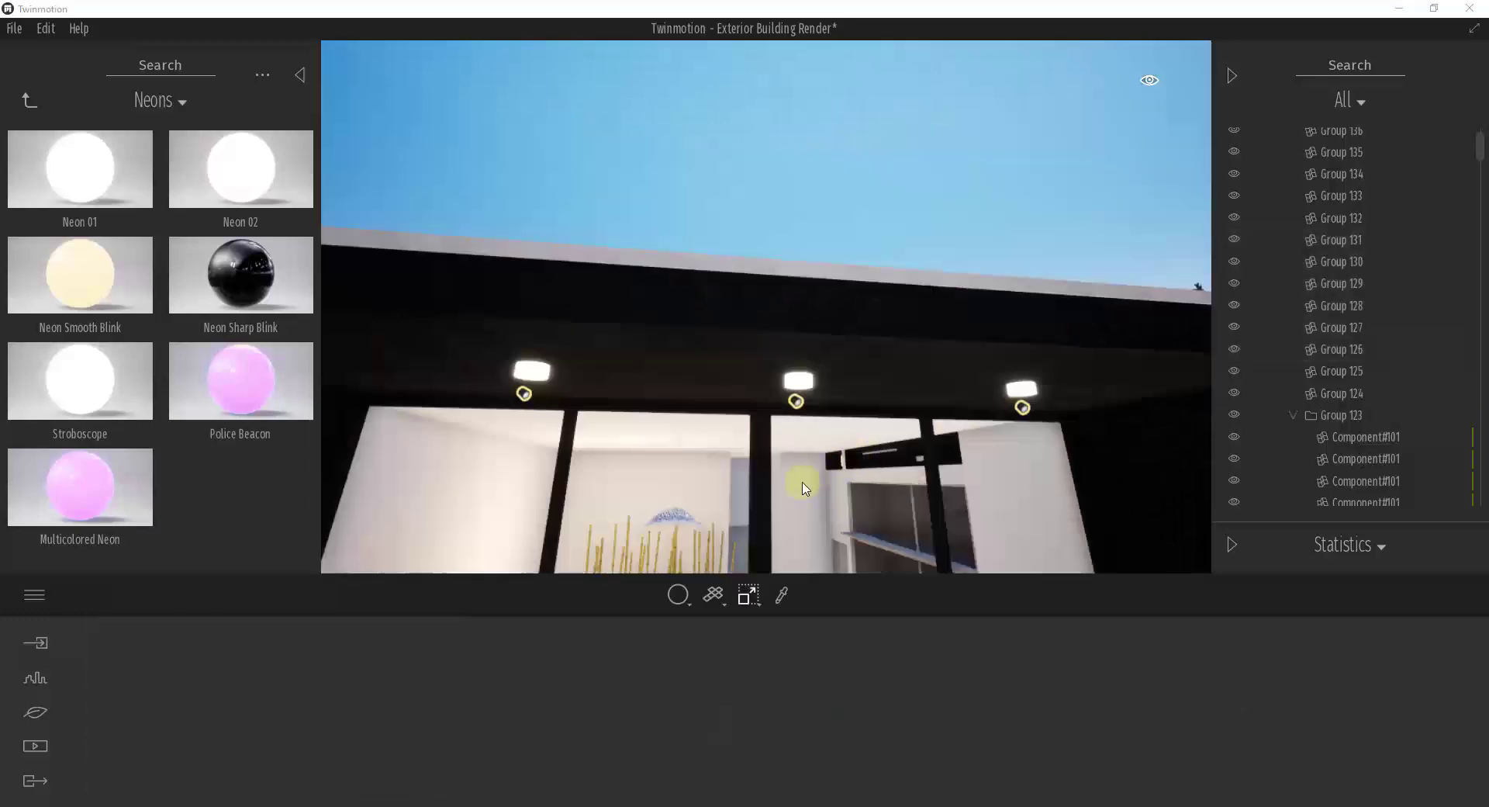
pyautogui.moveTo(789, 440); pyautogui.dragTo(792, 441, button='right')
pyautogui.press('s')
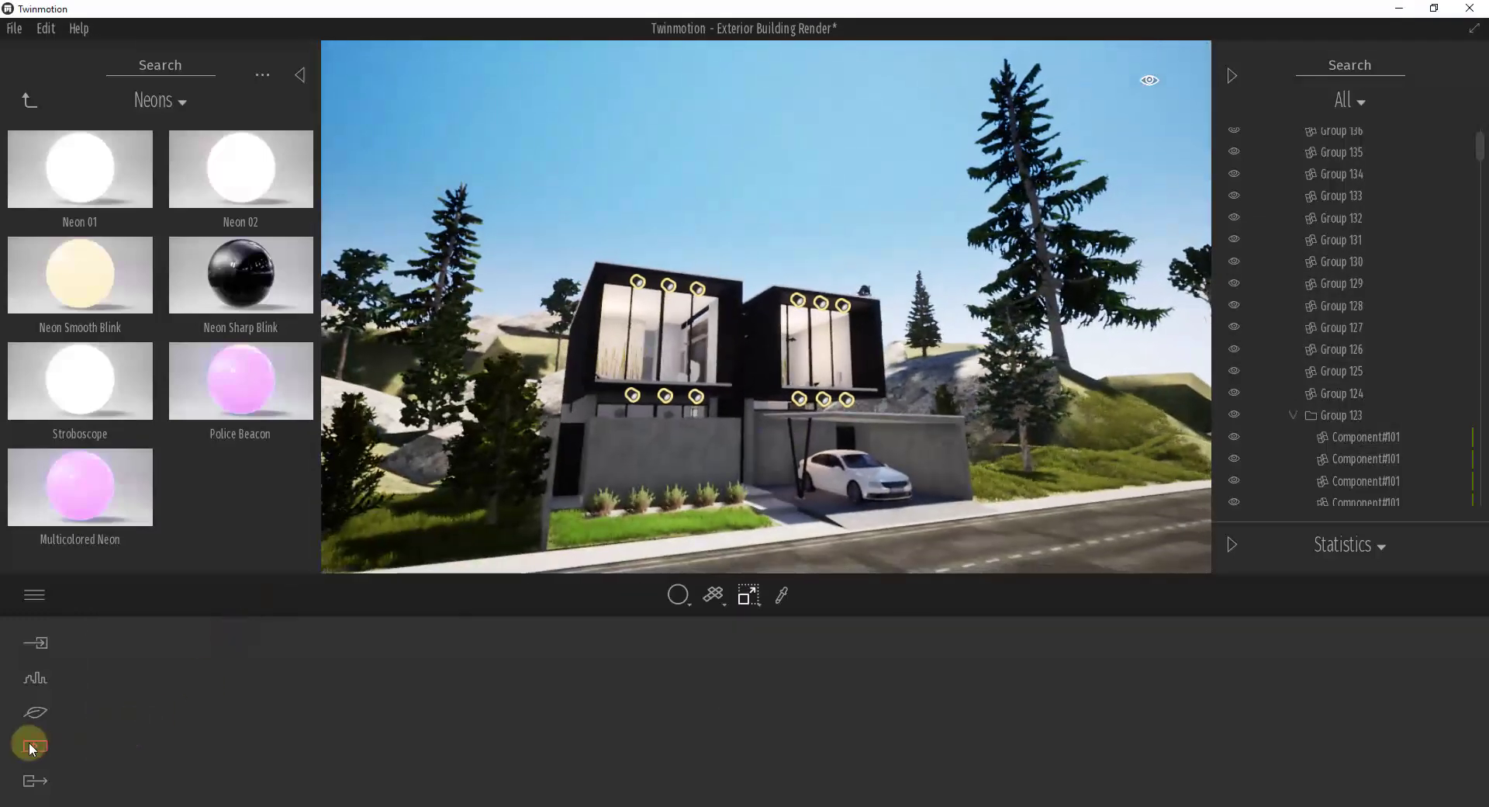
# Switch the viewport to the saved Image 01 night shot in Media
pyautogui.click(35, 744)
pyautogui.click(507, 689)
pyautogui.click(835, 675)
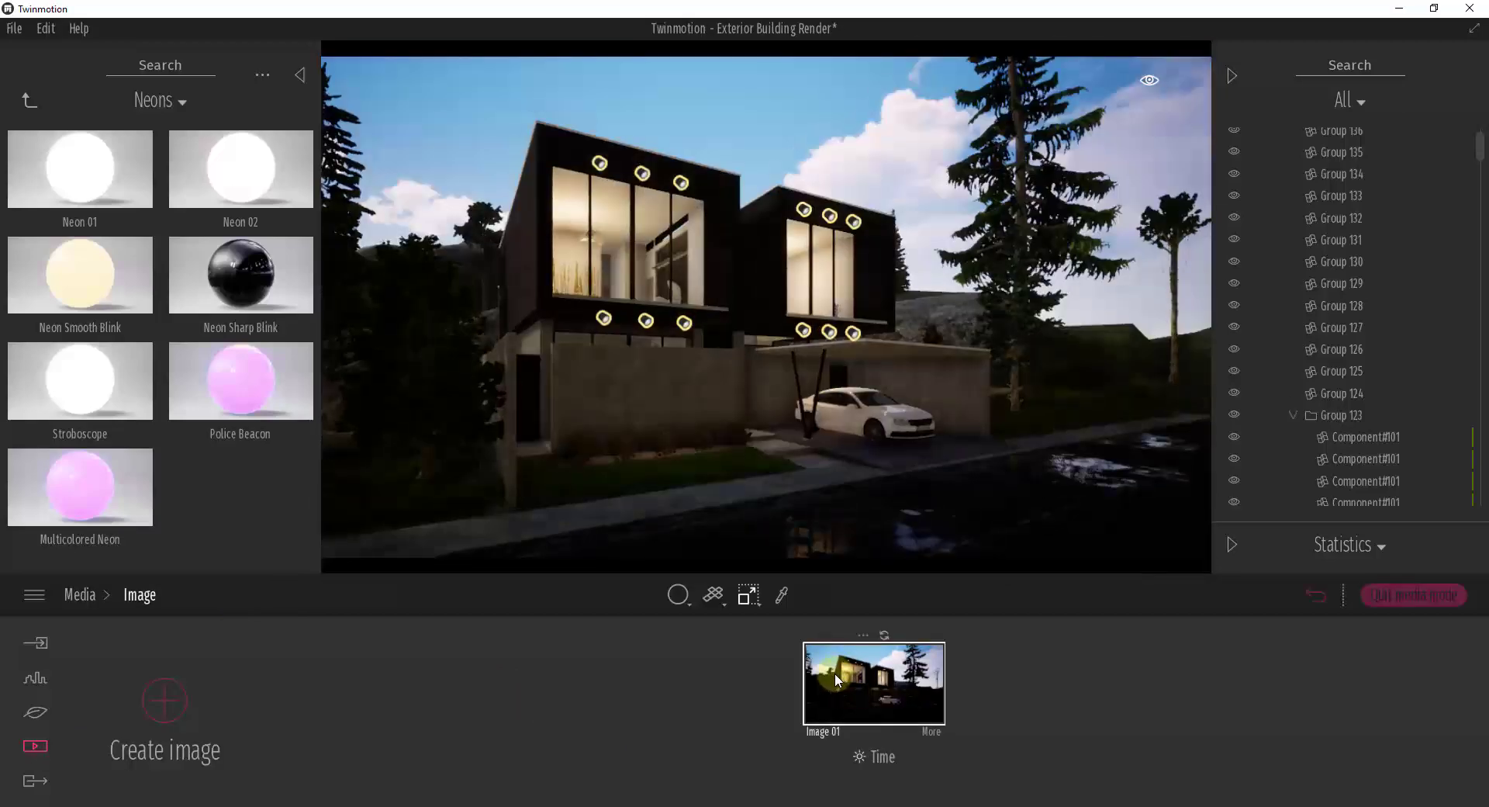
# Export Image 01 as a still image to the chosen folder
pyautogui.click(35, 779)
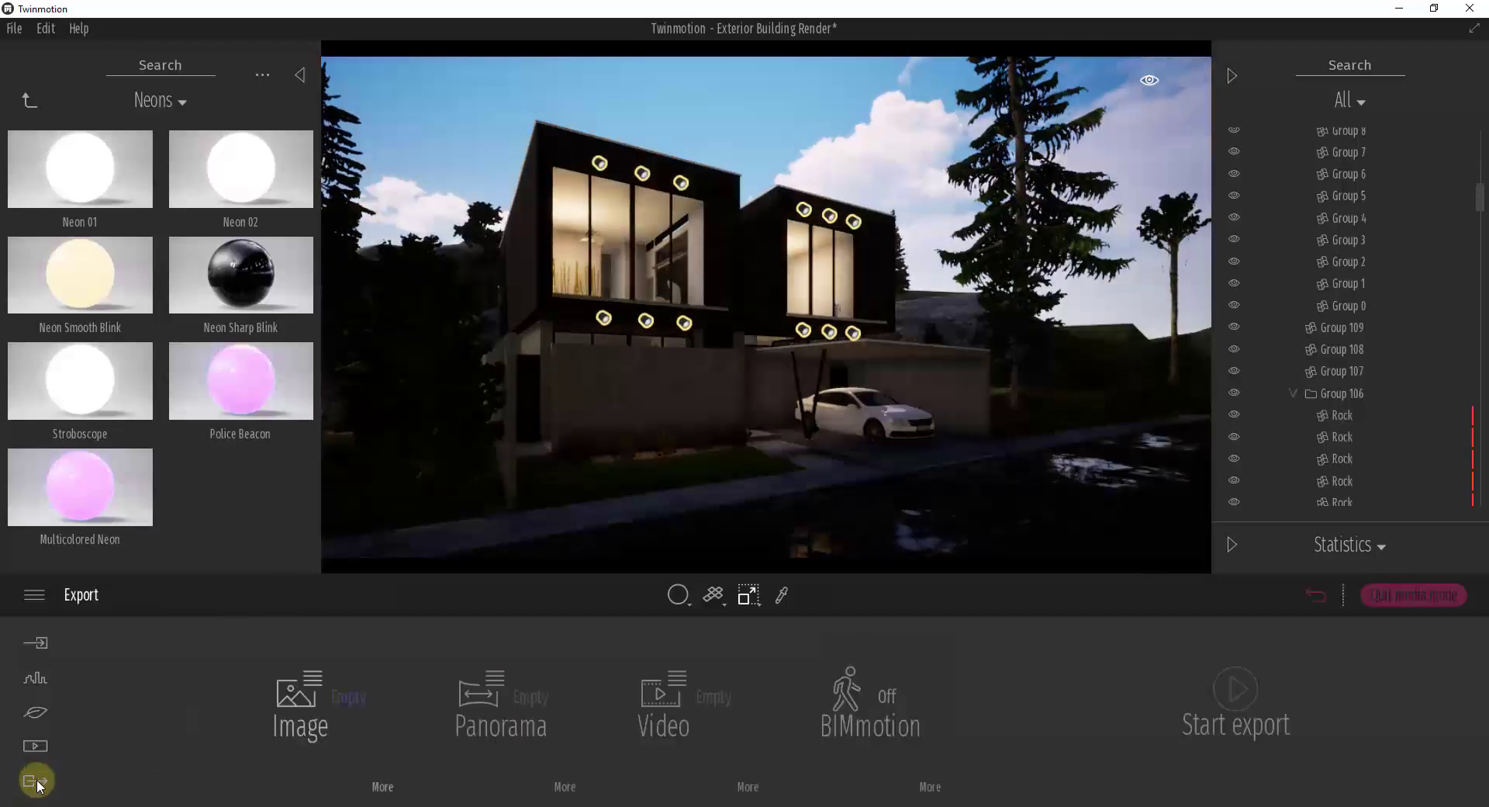
pyautogui.click(342, 702)
pyautogui.click(313, 635)
pyautogui.click(1235, 689)
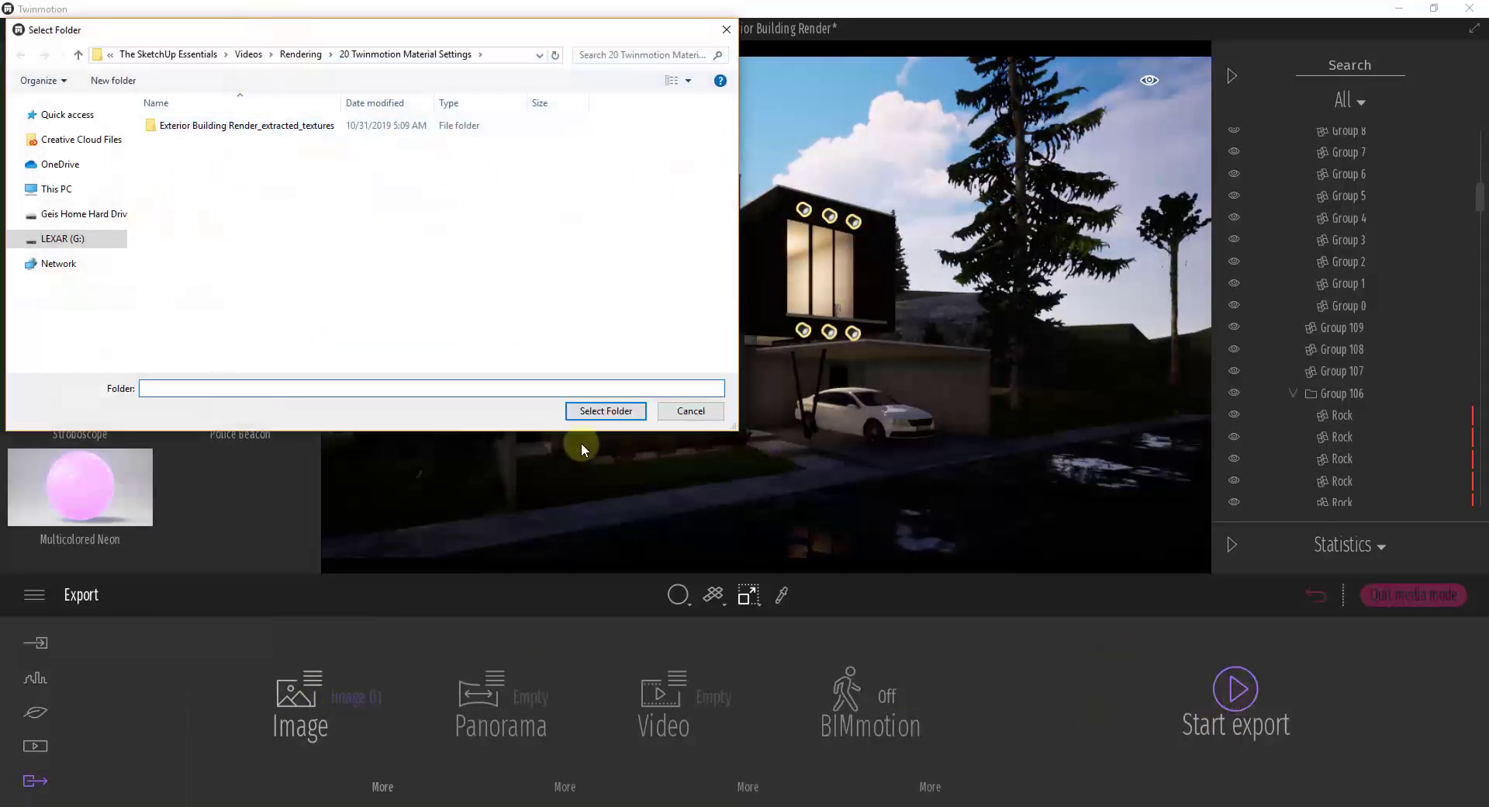
pyautogui.click(604, 411)
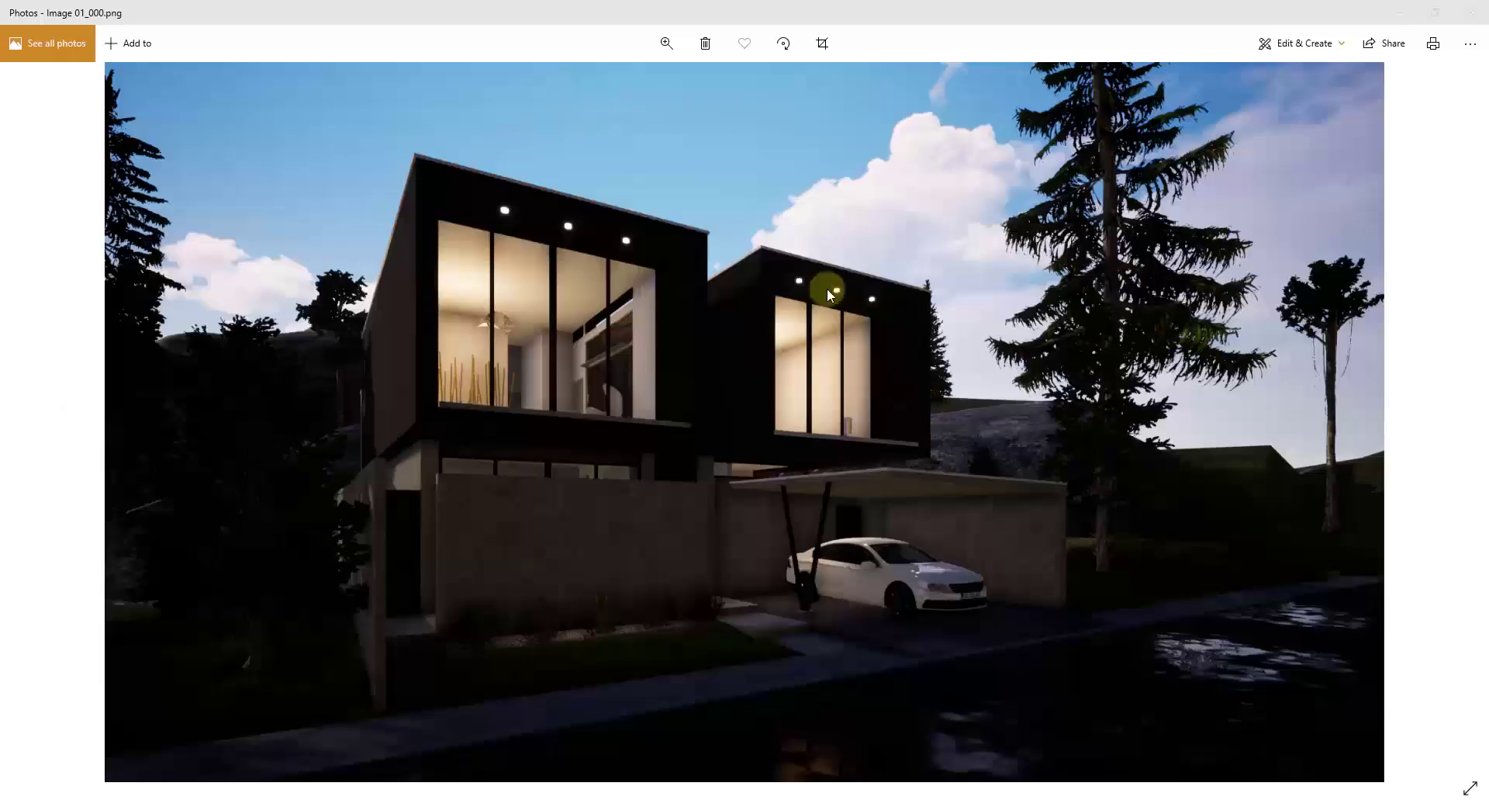